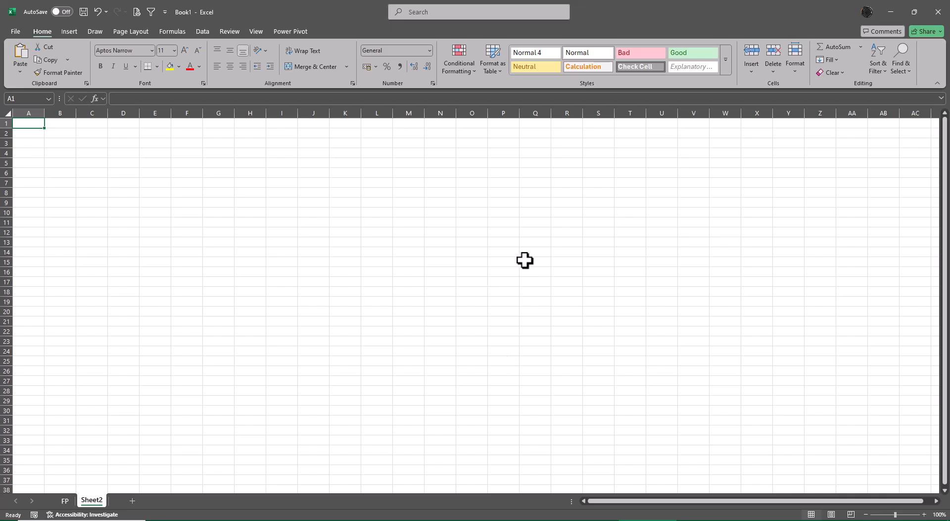
Enter the title "Copy Clipboard Options" in cell C3.
scroll(352, 340, "up", 3)
scroll(352, 340, "up", 5)
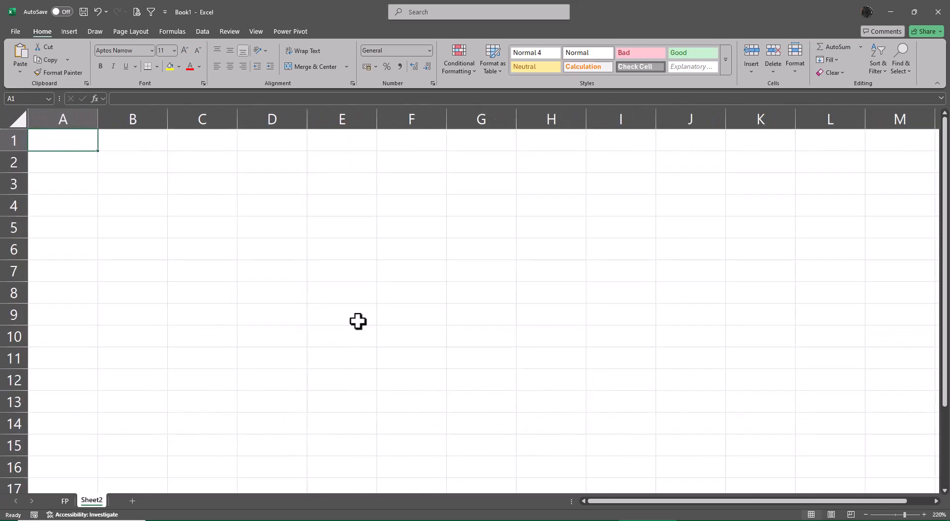
left_click(196, 186)
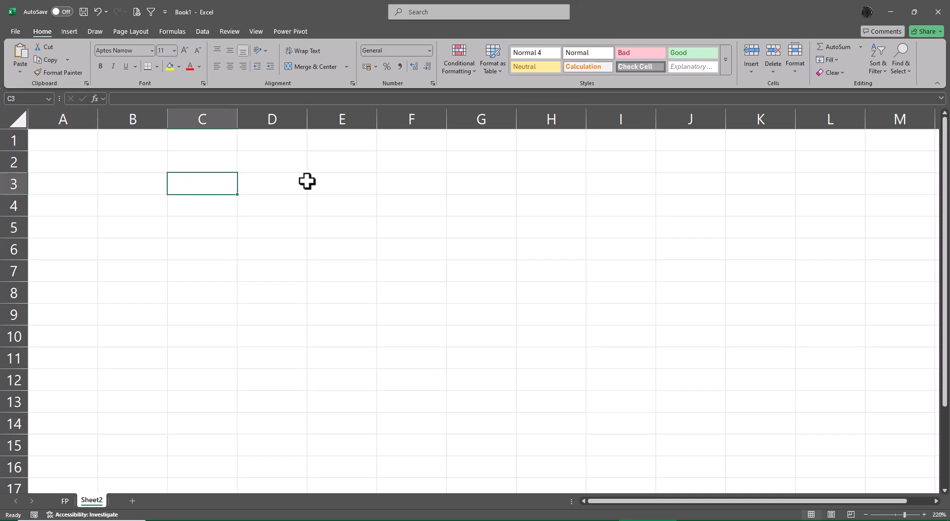
type("Copy")
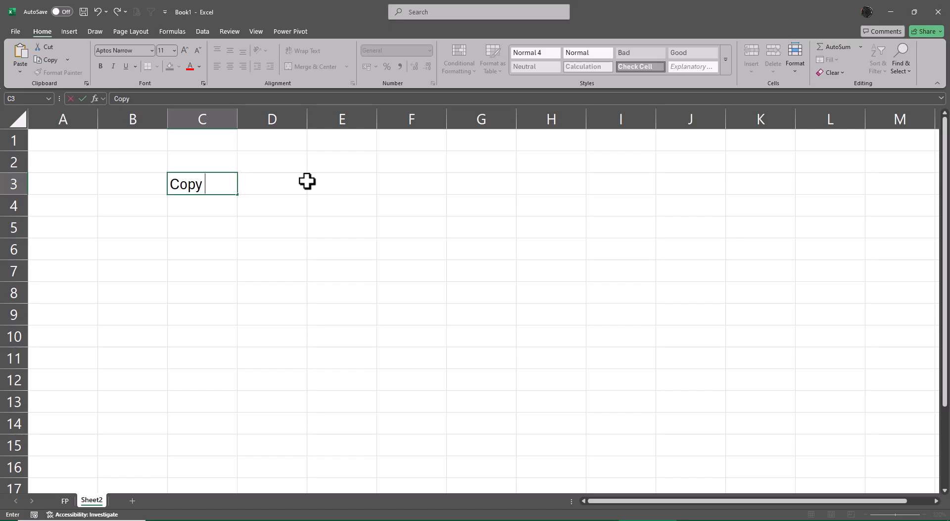
type("Clipboard ")
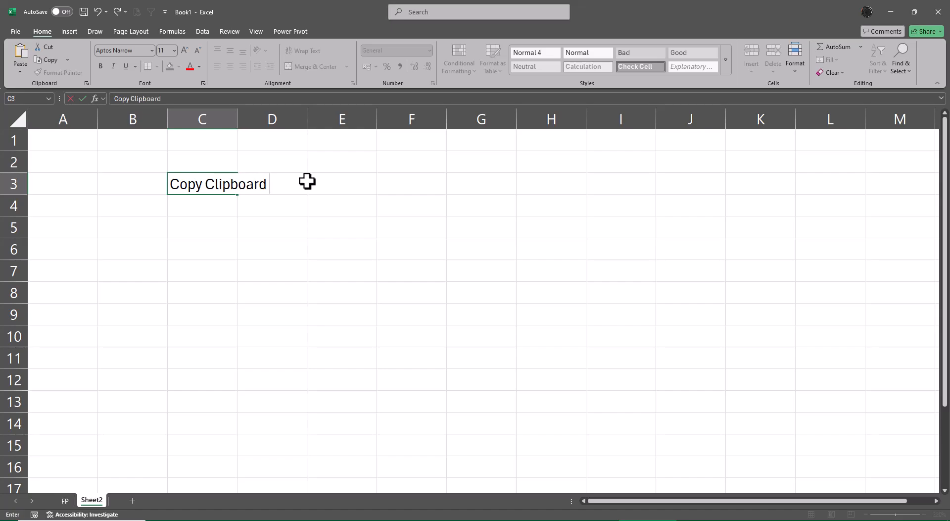
type("Options")
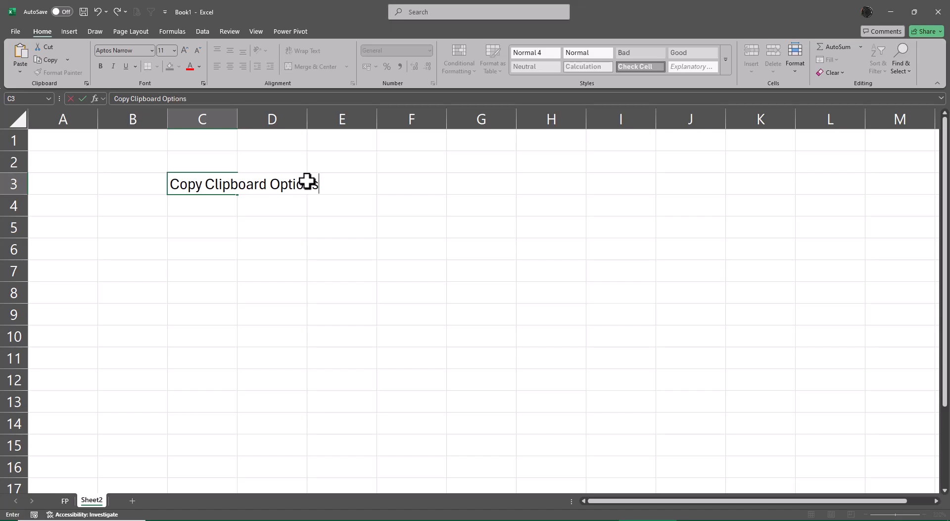
key("Return")
key("Return")
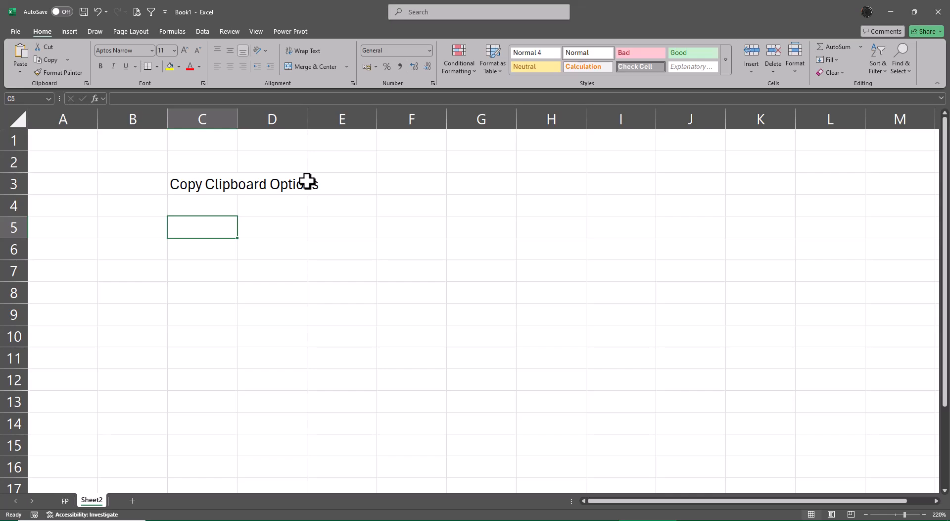
Enter the values 1, 11, 21, 31 and 41 across cells C5 to G5.
type("1")
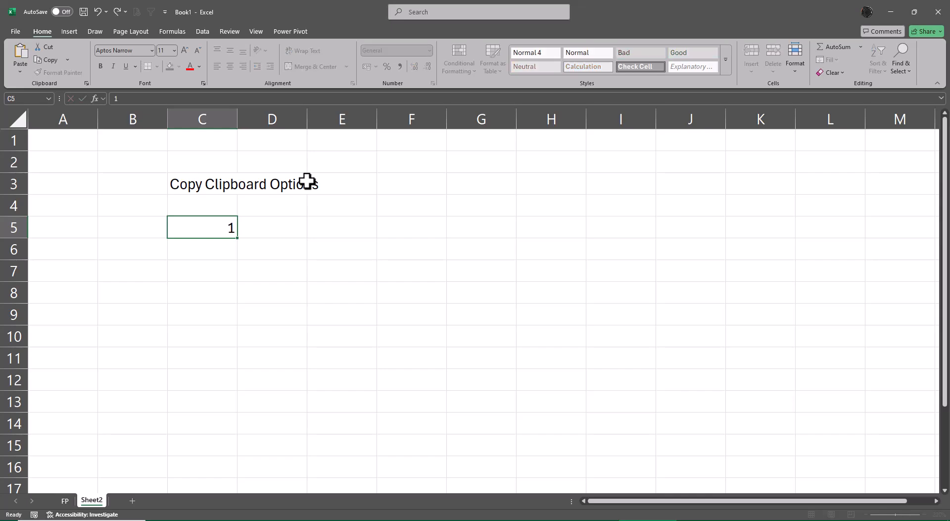
key("Tab")
type("11")
key("Tab")
type("21")
key("Tab")
type("31")
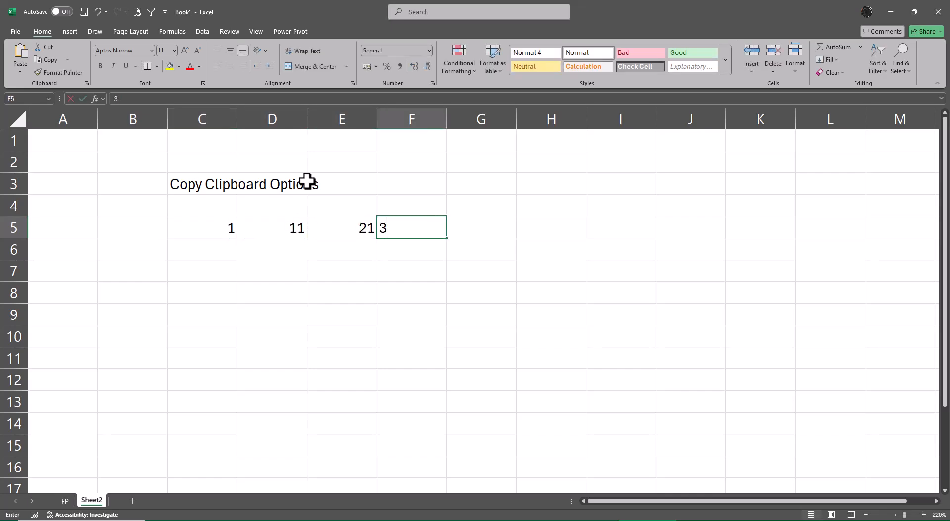
key("Tab")
type("41")
key("Tab")
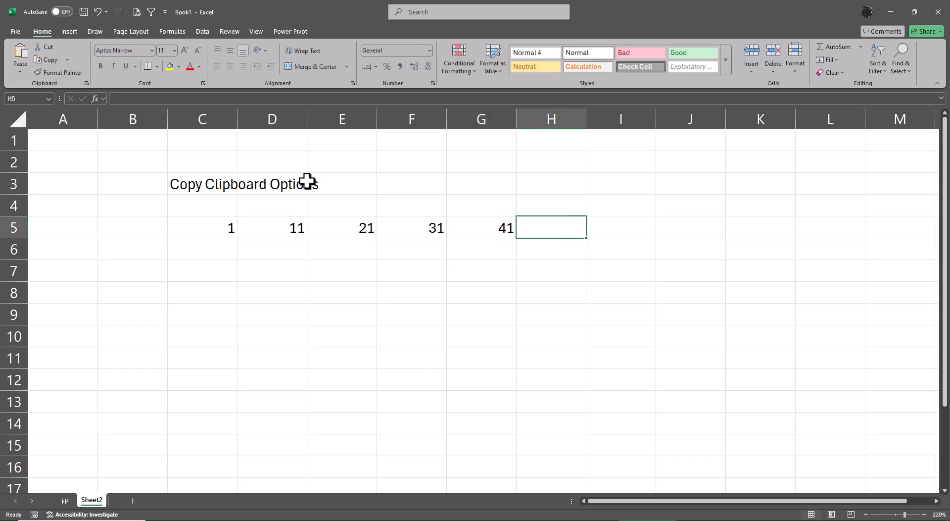
Fill a linear series down the column from C5 with a step value of 1 and a stop value of 10.
key("Left")
key("Left")
key("Left")
key("Left")
key("Left")
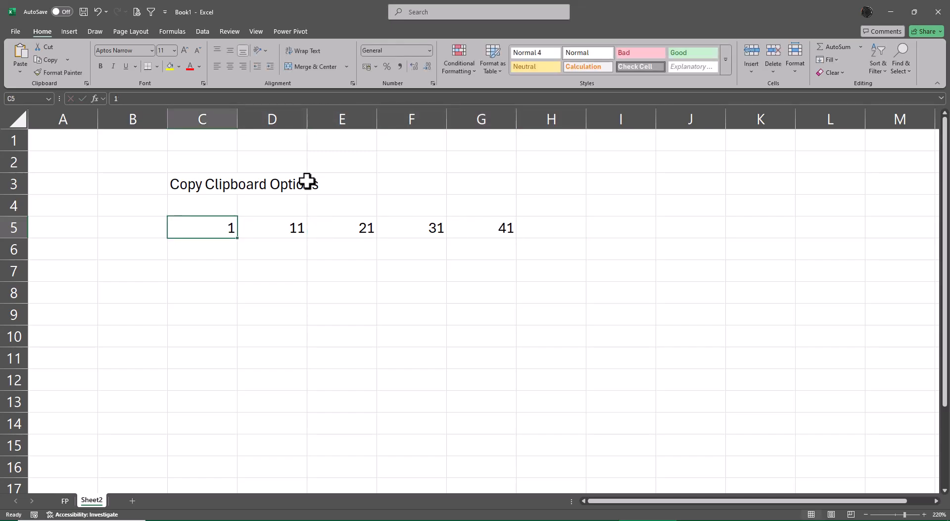
key("alt+e")
key("alt+i")
key("alt+s")
key("alt+c")
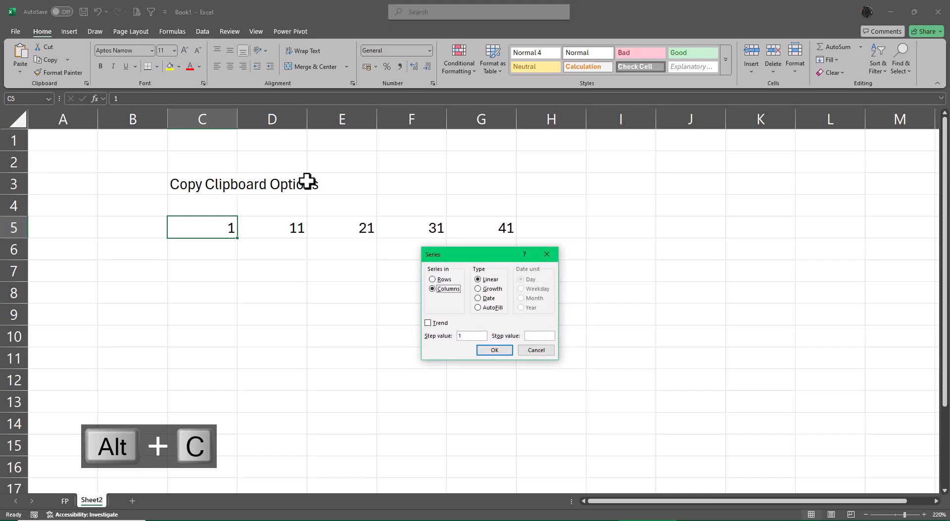
key("Tab")
key("Tab")
key("Tab")
key("Tab")
type("10")
key("Return")
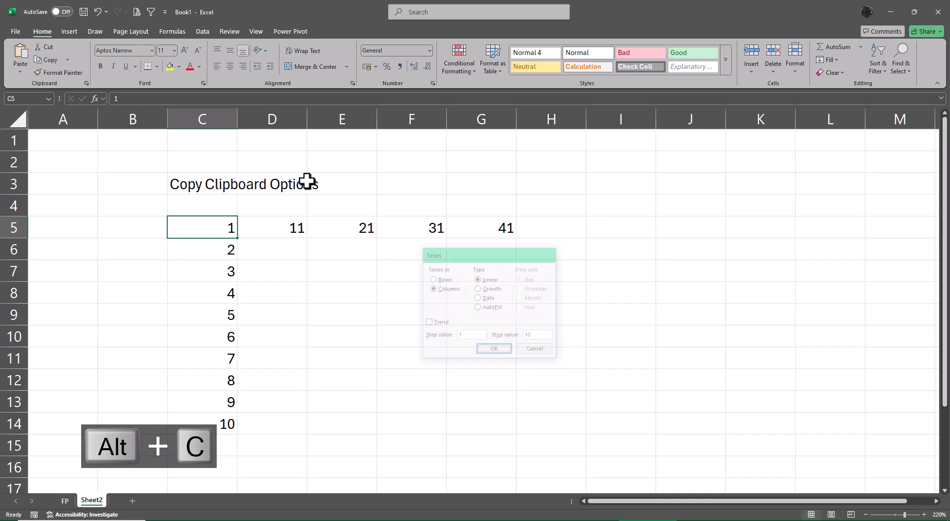
Fill the range D6:G14 with a formula adding 1 to the cell above, starting with =D5+1.
key("Down")
key("Right")
key("shift+Right")
key("shift+Right")
key("shift+Right")
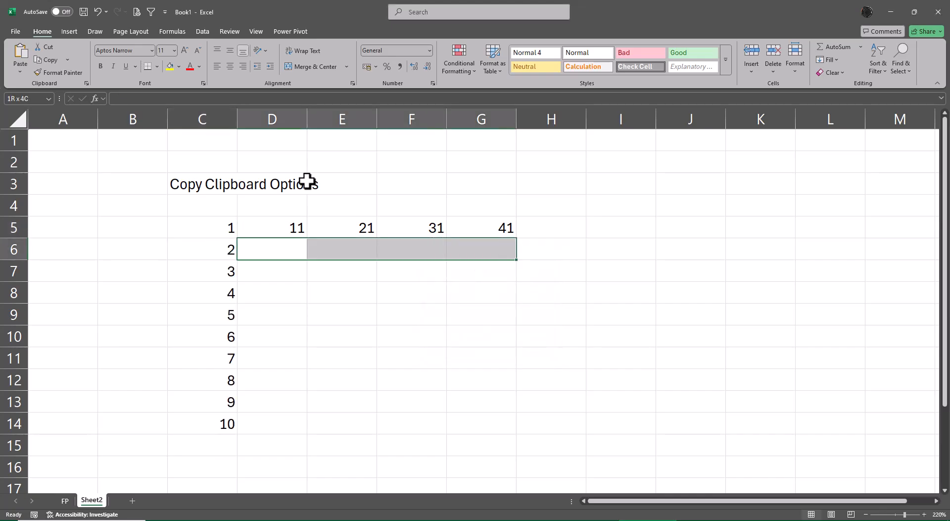
key("shift+Down")
key("shift+Down")
key("shift+Down")
key("shift+Down")
key("shift+Down")
key("shift+Down")
key("shift+Down")
key("shift+Down")
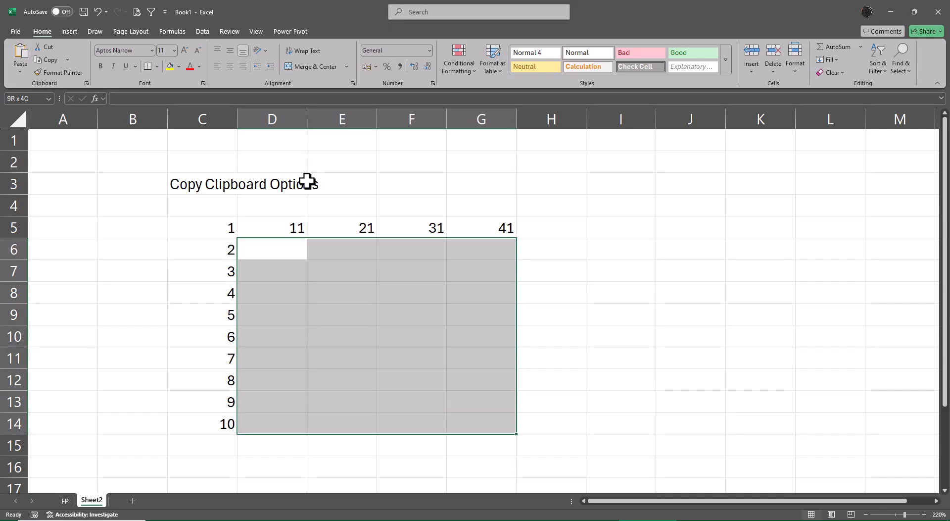
type("=")
key("Up")
type("+1")
key("ctrl+Return")
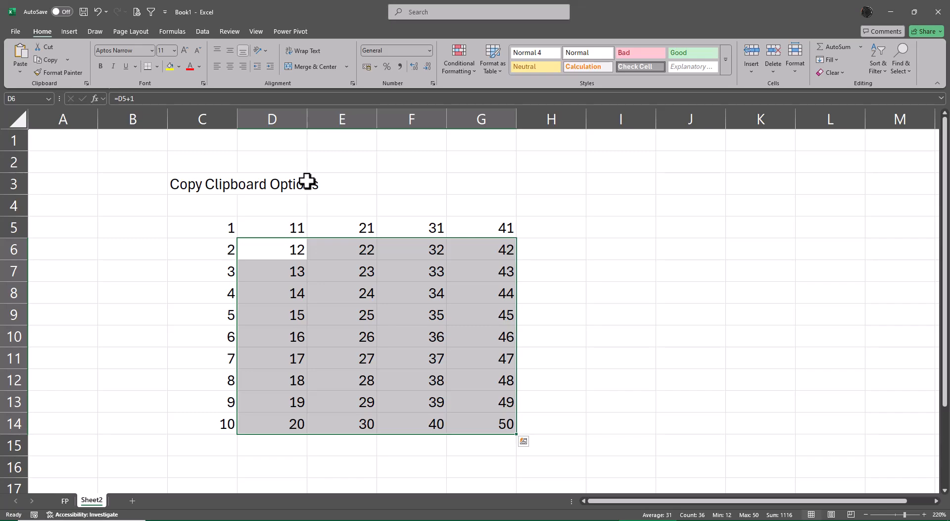
Copy the number block C5:G14 and paste it over itself as values only.
key("Up")
key("Left")
key("ctrl+Right")
key("ctrl+Down")
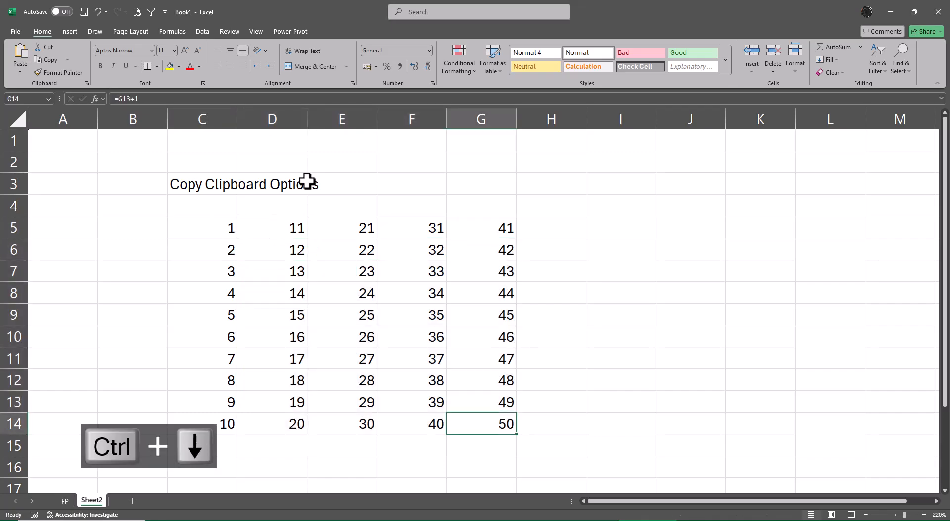
key("Up")
key("ctrl+Up")
key("ctrl+Left")
key("ctrl+shift+Down")
key("ctrl+shift+Right")
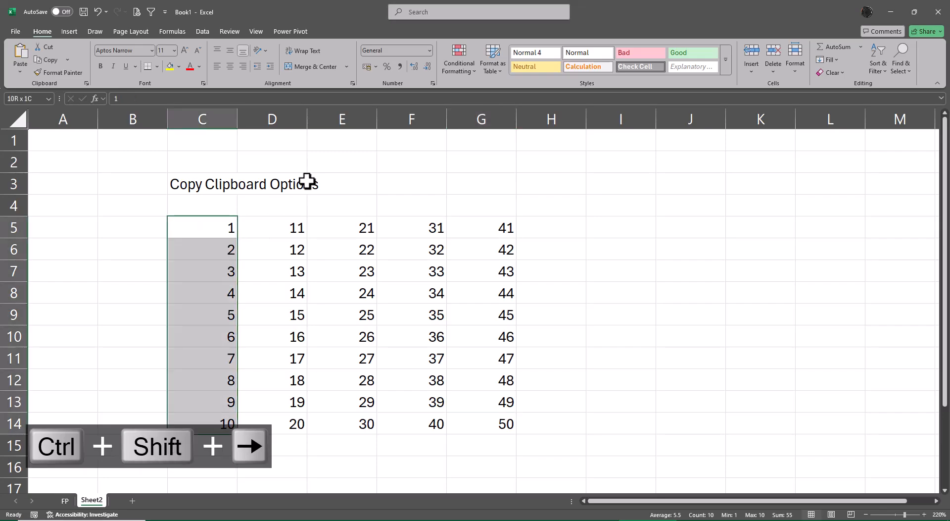
key("ctrl+c")
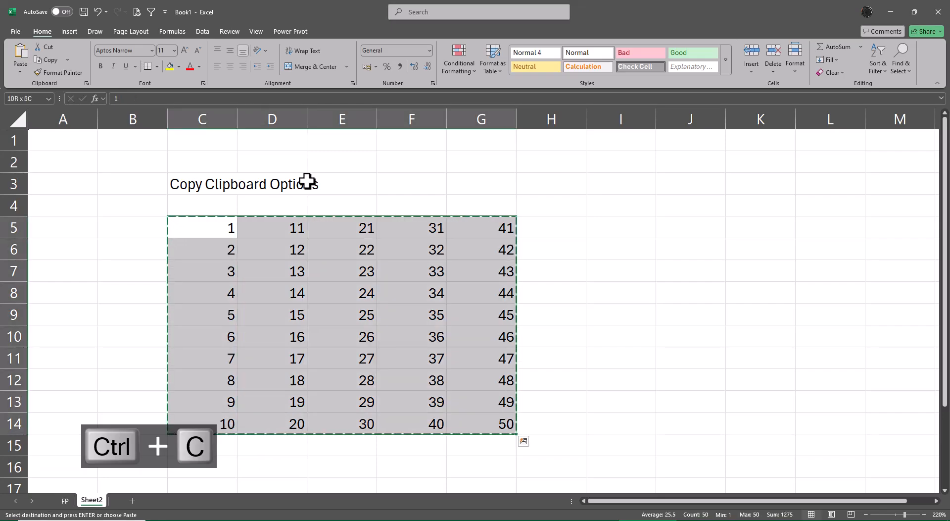
key("ctrl+shift+v")
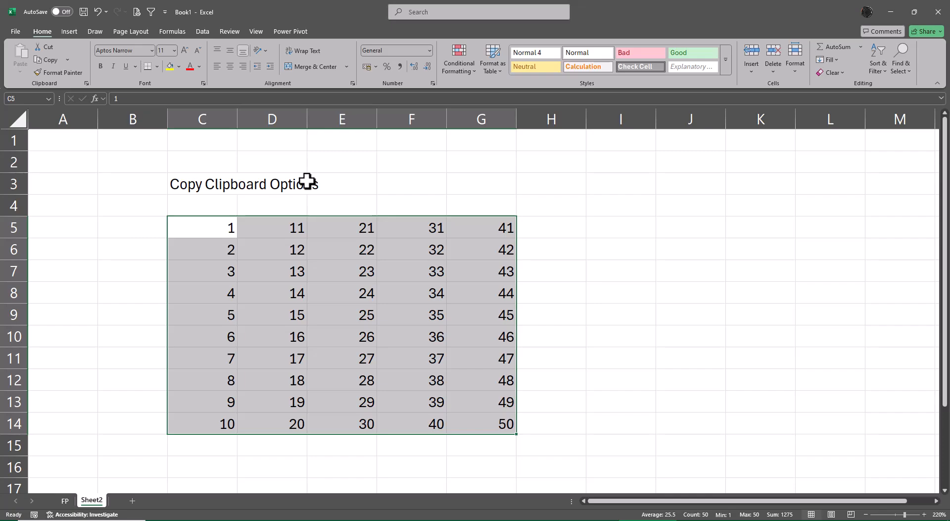
Apply a yellow fill to cell J5.
key("Right")
key("Right")
key("Right")
key("Right")
key("Right")
key("Right")
key("Right")
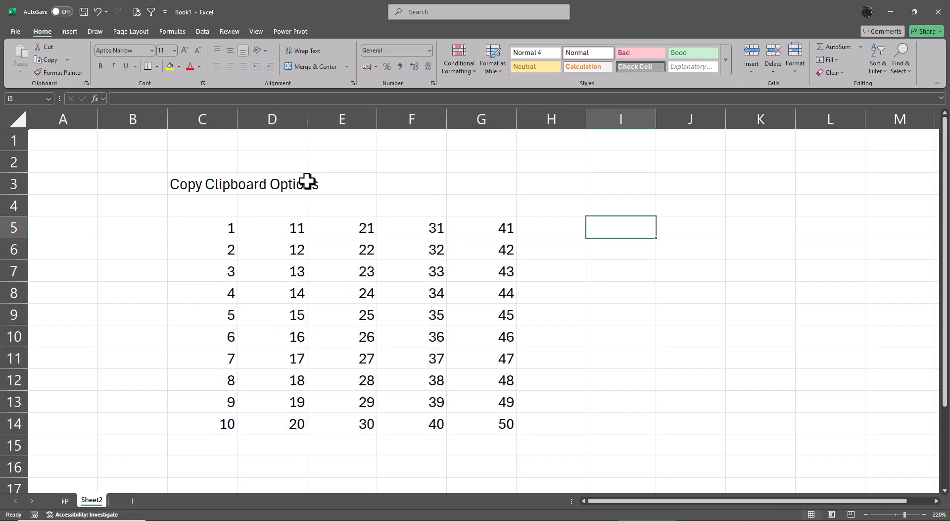
left_click(169, 66)
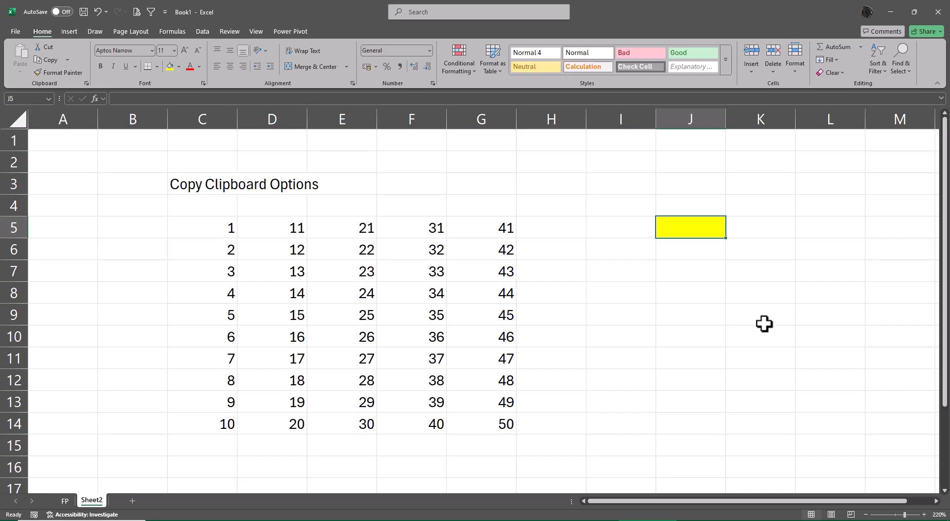
Enter the formula =TRANSPOSE(C5:C14) in the yellow cell J5.
type("=tr")
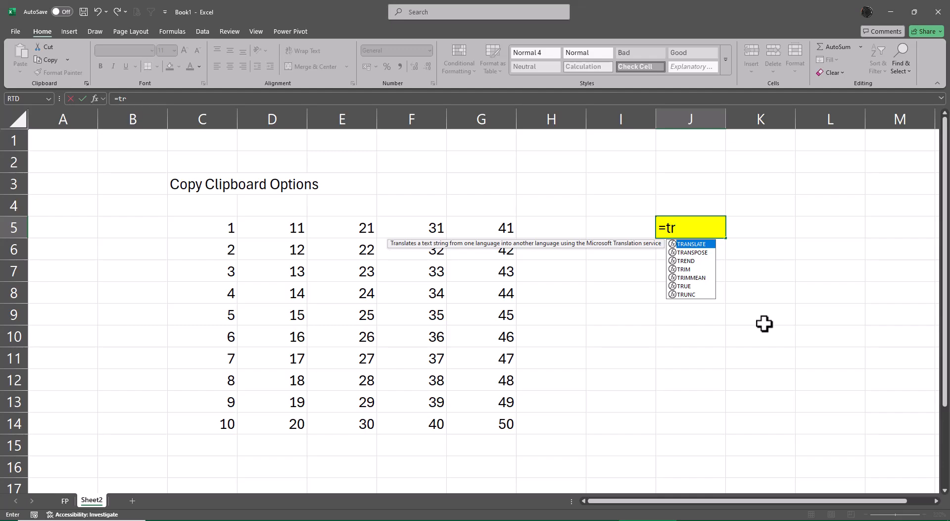
key("Down")
key("Tab")
key("Left")
key("Left")
key("Left")
key("Left")
key("Left")
key("Left")
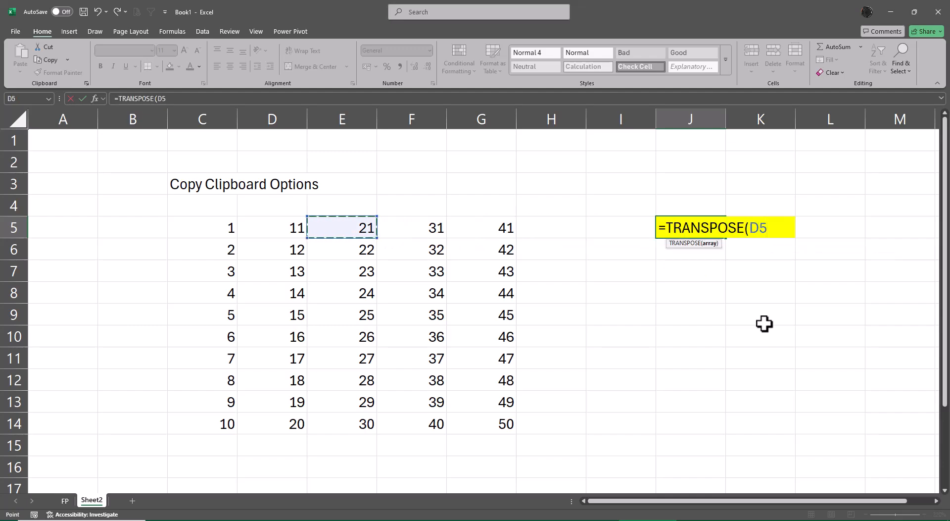
key("Left")
key("ctrl+shift+Down")
key("Return")
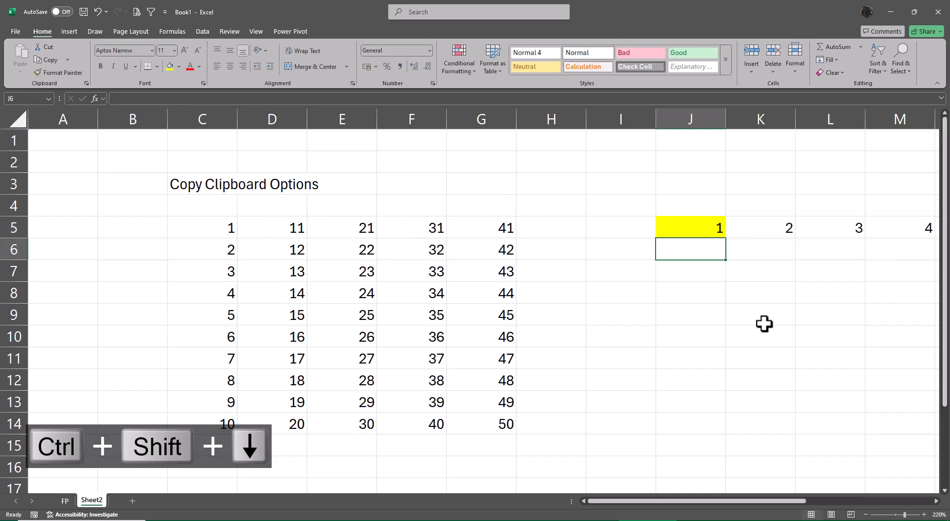
Review the transposed row and its source formula, and delete the TRANSPOSE formula from J5.
key("Up")
key("ctrl+Right")
key("Left")
key("Left")
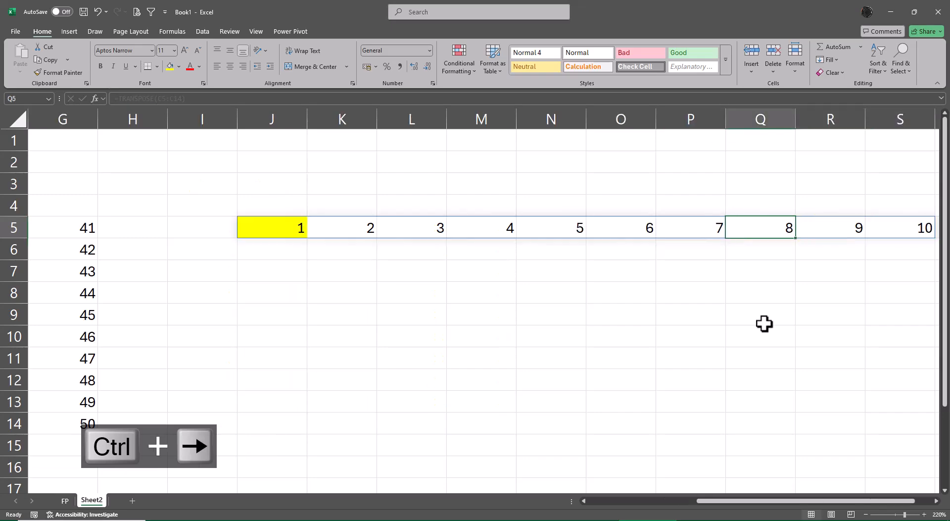
key("Left")
key("Left")
key("Left")
key("Left")
key("Left")
key("Left")
key("Left")
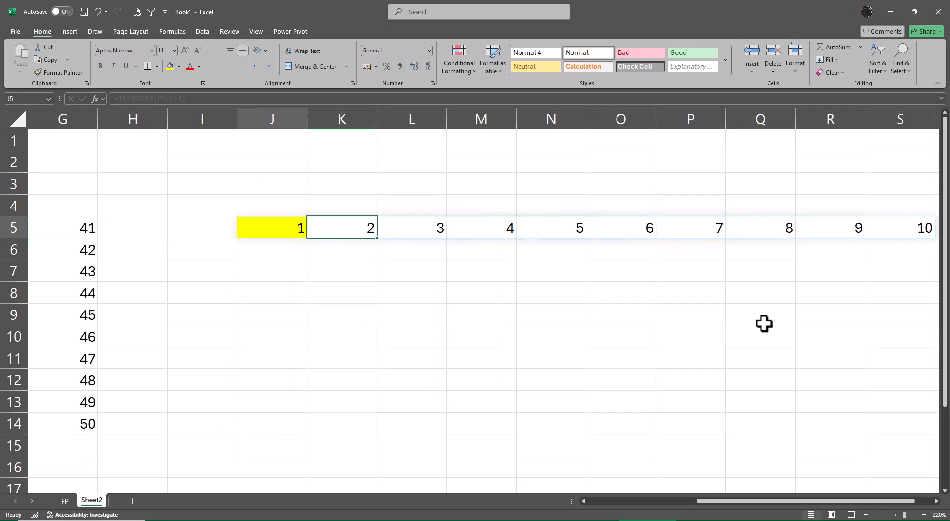
key("F2")
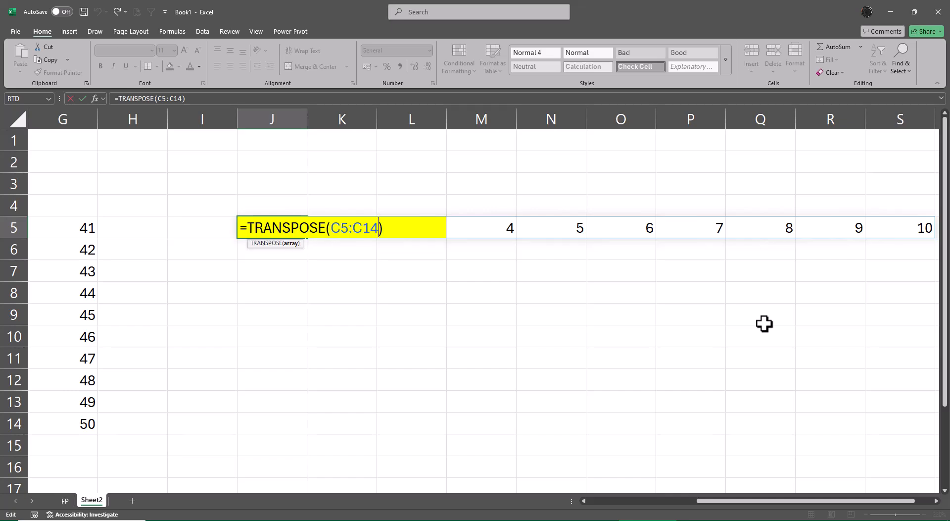
key("Escape")
key("Delete")
key("Left")
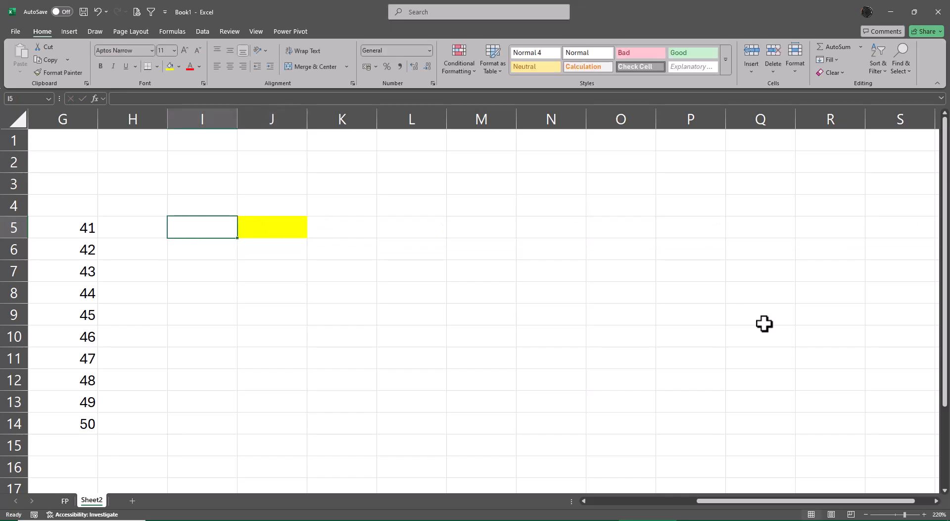
Merge and center the title across C3:G3 and make it bold.
key("Home")
key("Right")
key("Right")
key("Right")
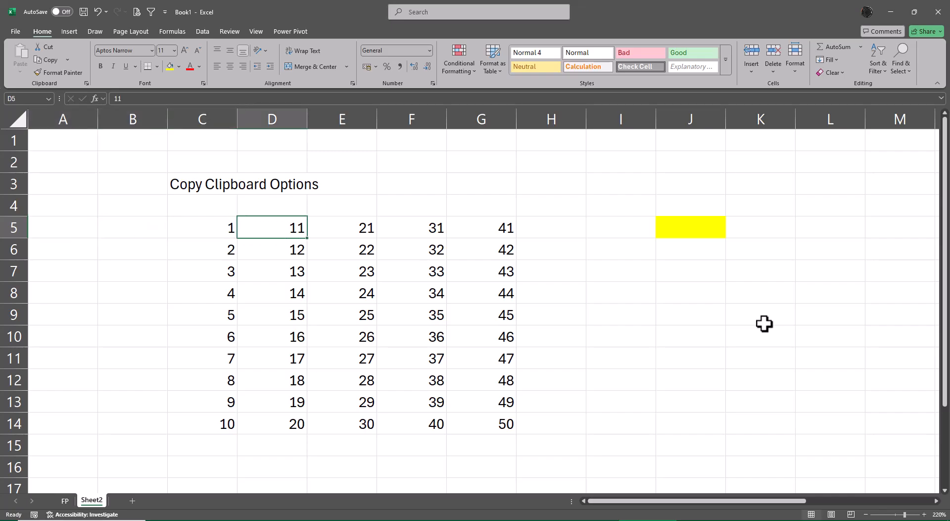
key("Up")
key("Left")
key("Up")
key("shift+Right")
key("shift+Right")
key("shift+Right")
key("shift+Right")
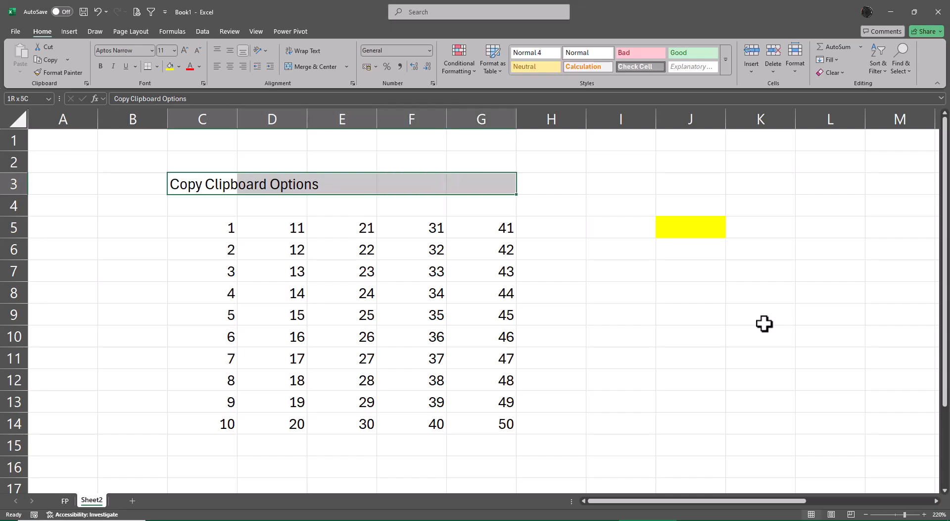
left_click(313, 67)
key("ctrl+b")
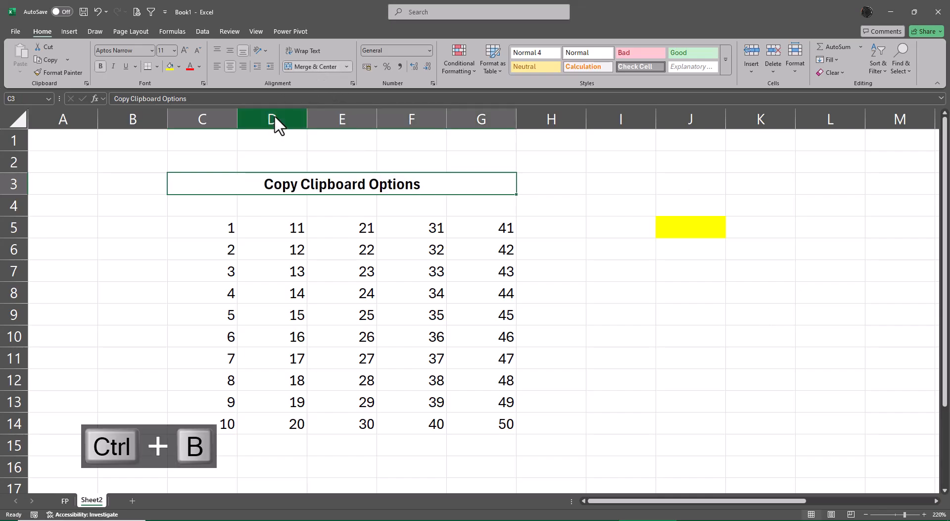
Fill the merged title cell with yellow and underline its text.
left_click(168, 65)
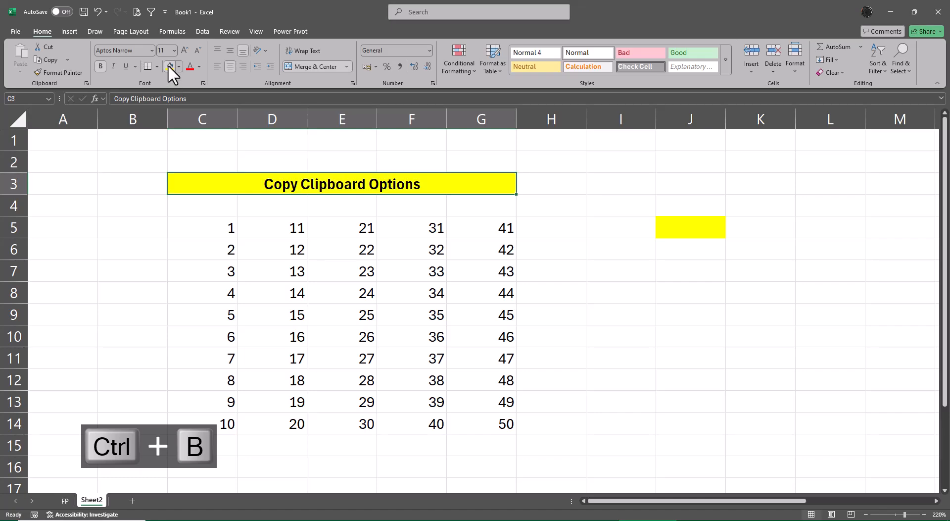
left_click(125, 66)
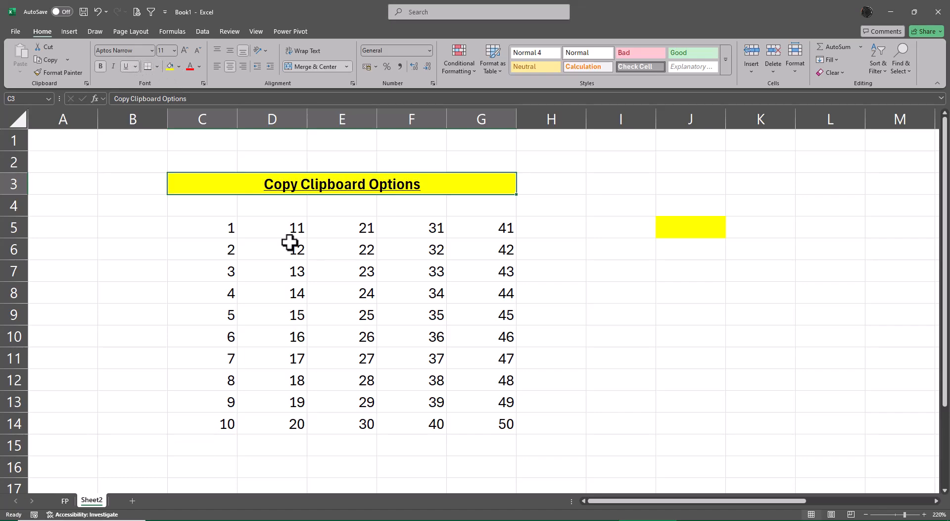
left_click(579, 324)
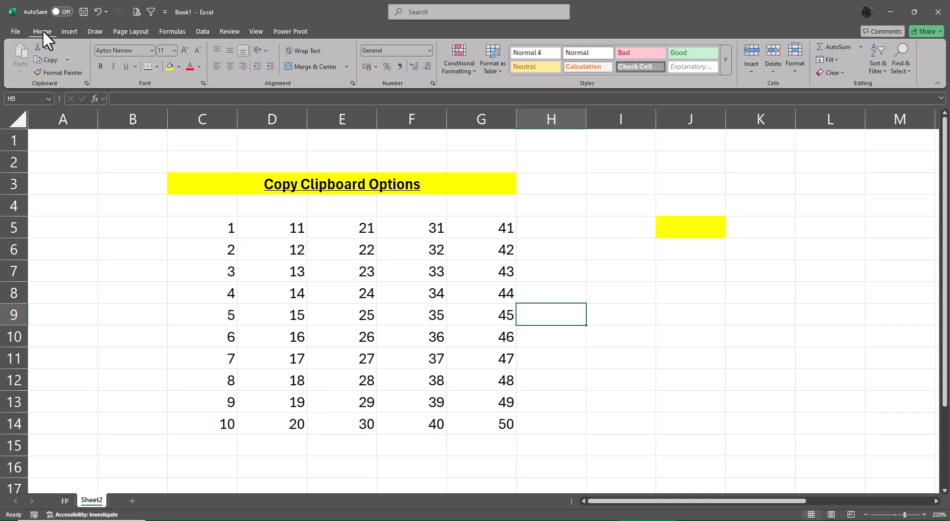
left_click(73, 31)
left_click(41, 31)
left_click(165, 12)
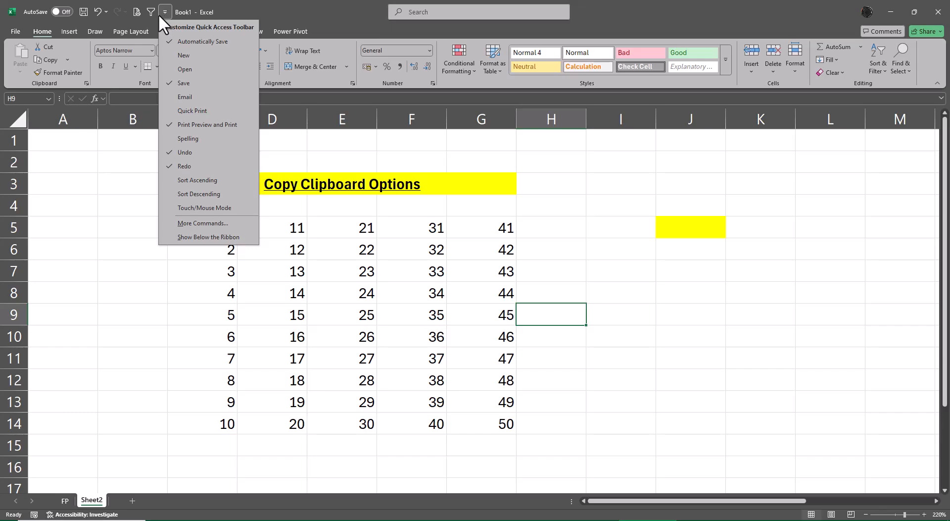
left_click(102, 283)
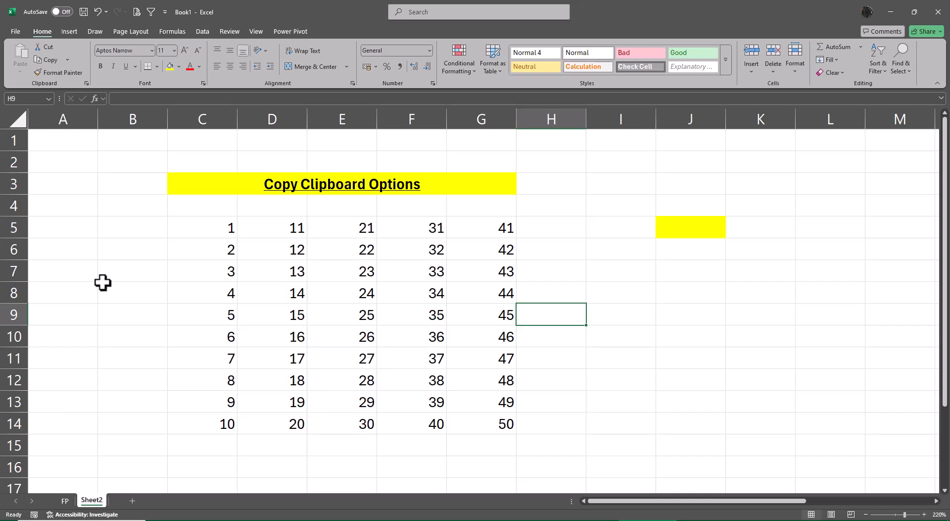
Open the Clipboard pane and begin a note reading "Ctrl + C +" in cell I3.
left_click(86, 84)
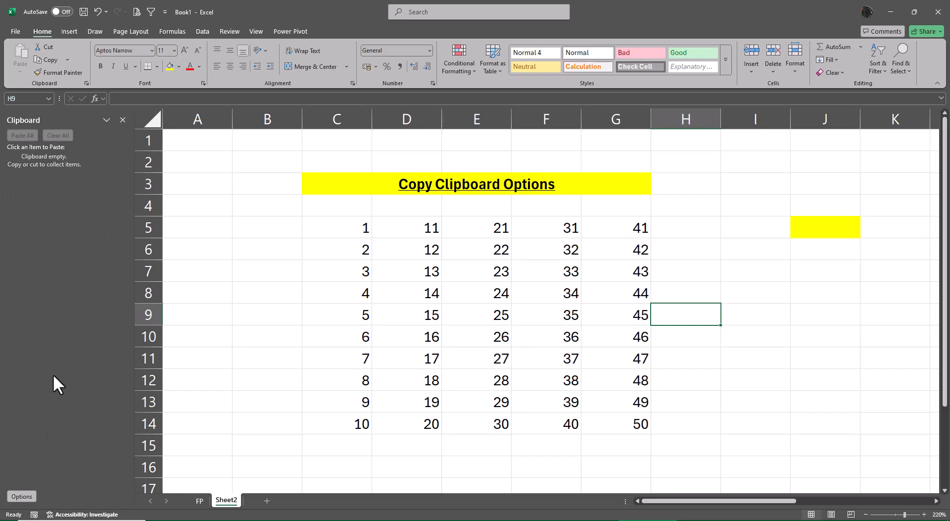
left_click(756, 189)
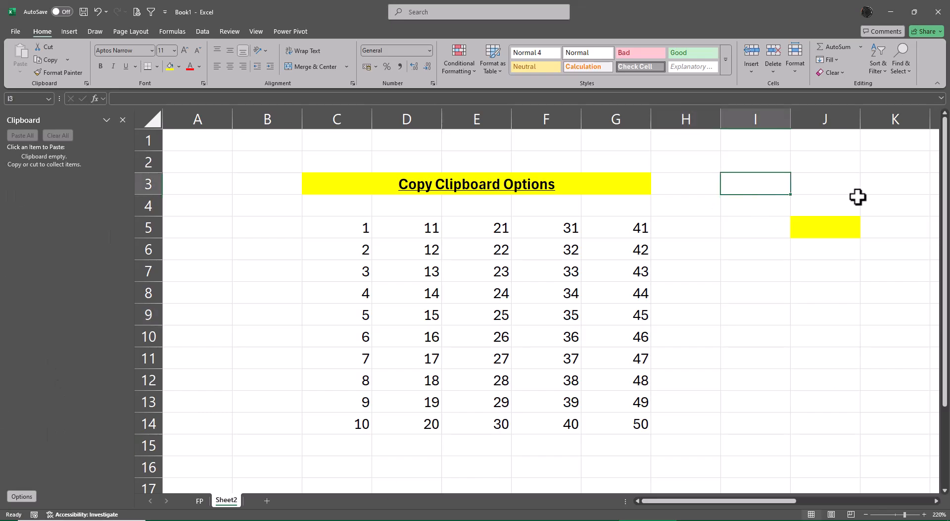
type("Ctrl C")
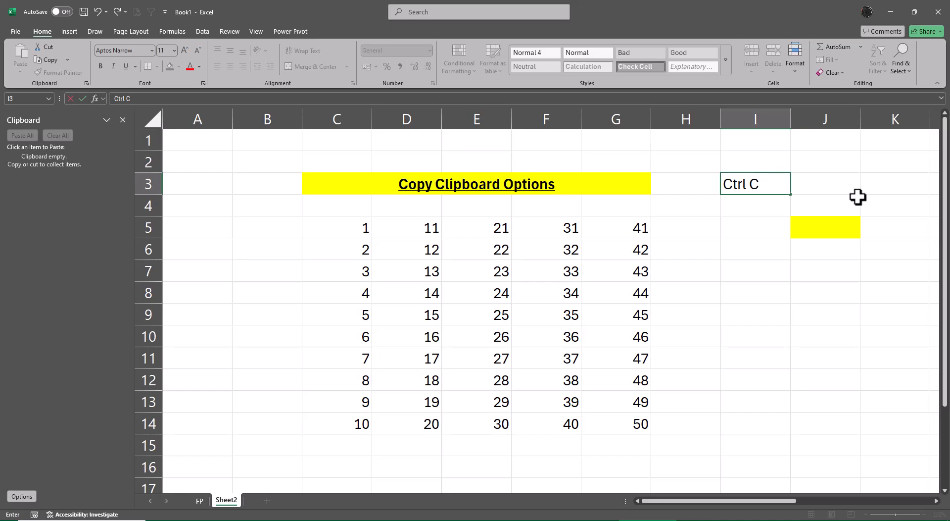
key("BackSpace")
type("+ C+")
key("Left")
key("Right")
key("F2")
key("Left")
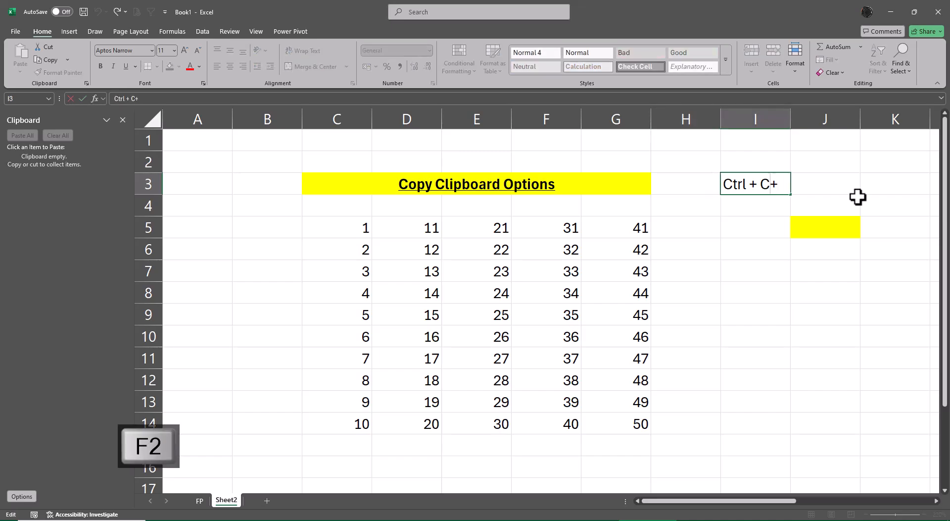
key("Return")
Complete the note in I3 so it reads "Ctrl + C + C" and autofit the width of column I.
key("Up")
key("Right")
key("Left")
key("F2")
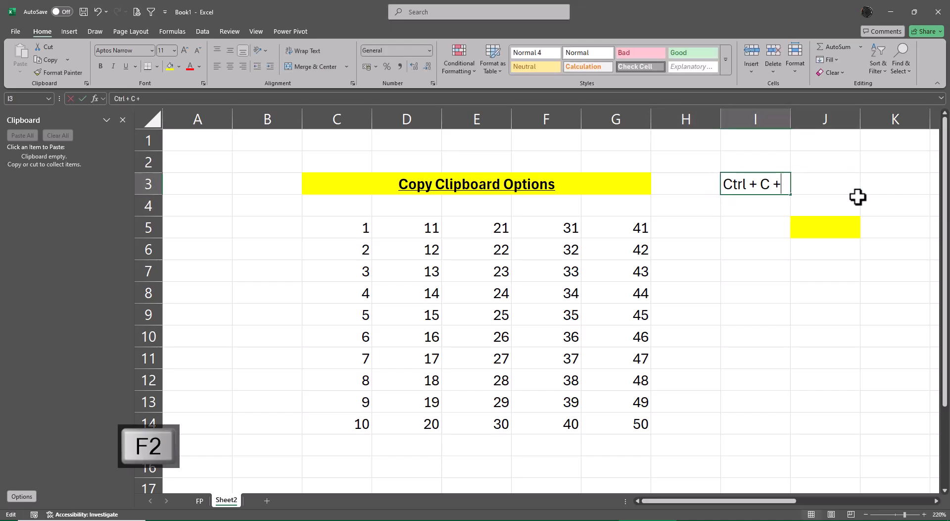
type("C")
key("Return")
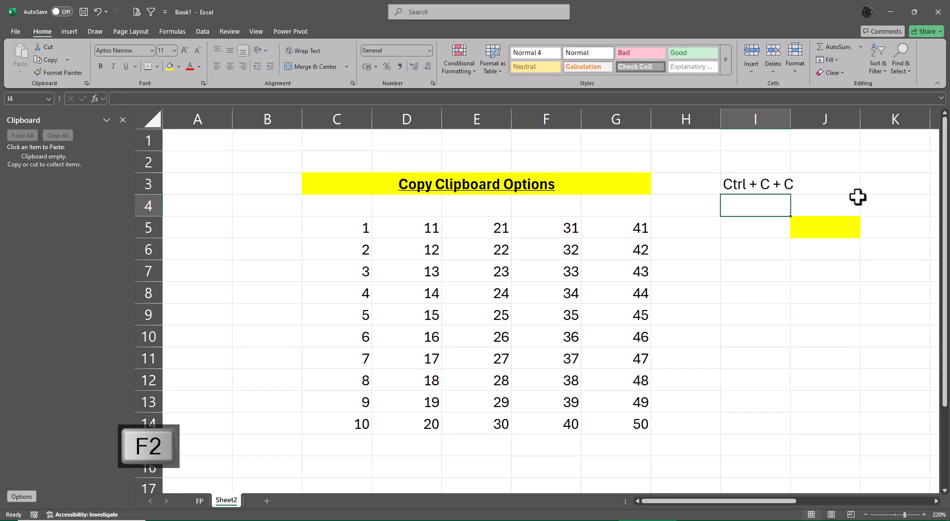
key("Up")
key("alt+o")
key("alt+c")
key("alt+a")
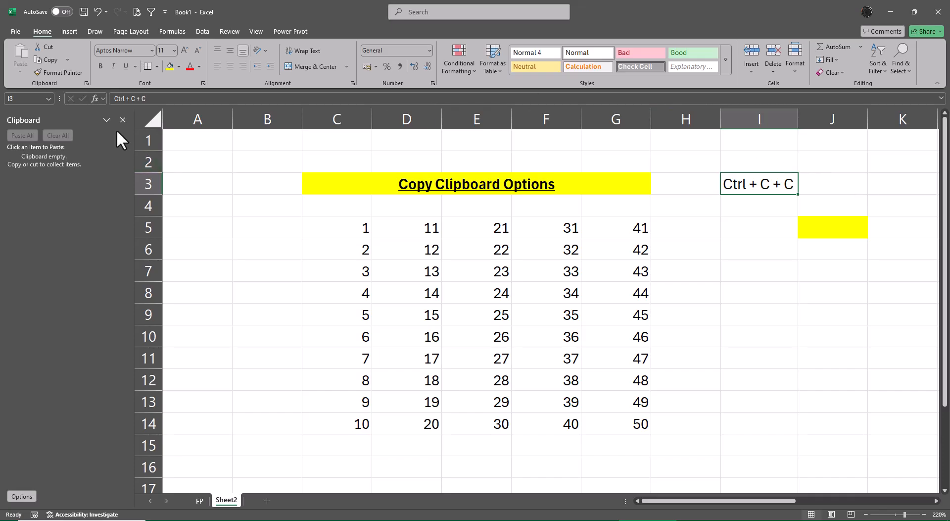
Review the Clipboard pane's display options, including the one for showing it when Ctrl+C is pressed twice.
left_click(21, 496)
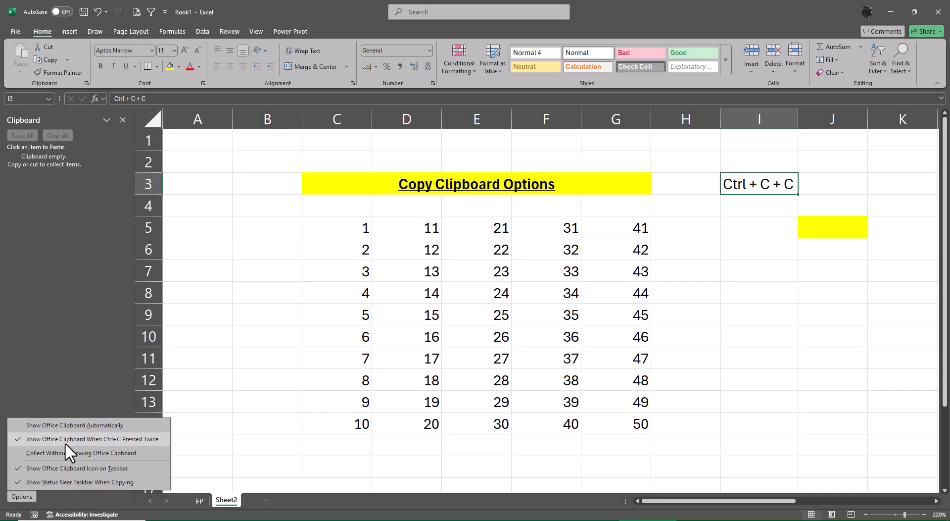
left_click(65, 444)
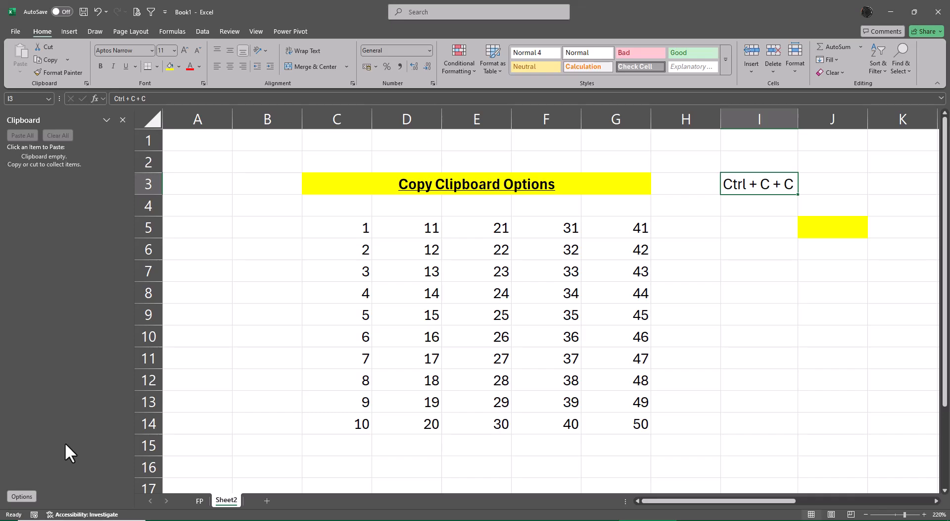
Enter "24 Clipboard" in cell J3 and autofit the width of column J.
key("Right")
key("Right")
key("Right")
key("Left")
key("Left")
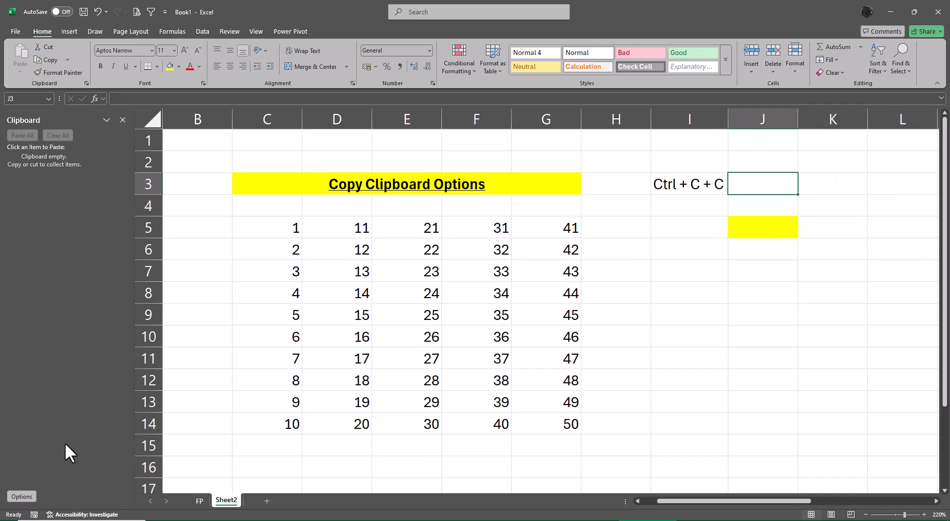
type("24 ")
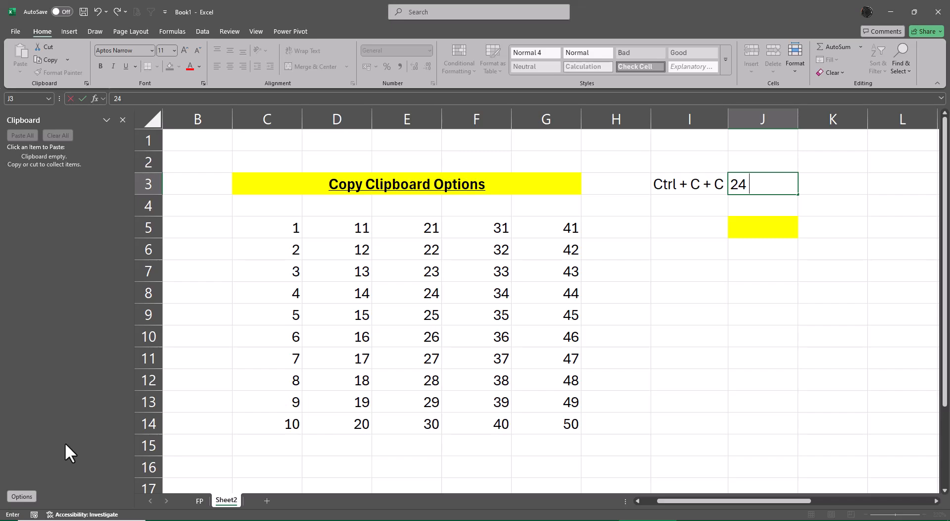
type("Clipboard")
key("ctrl+Return")
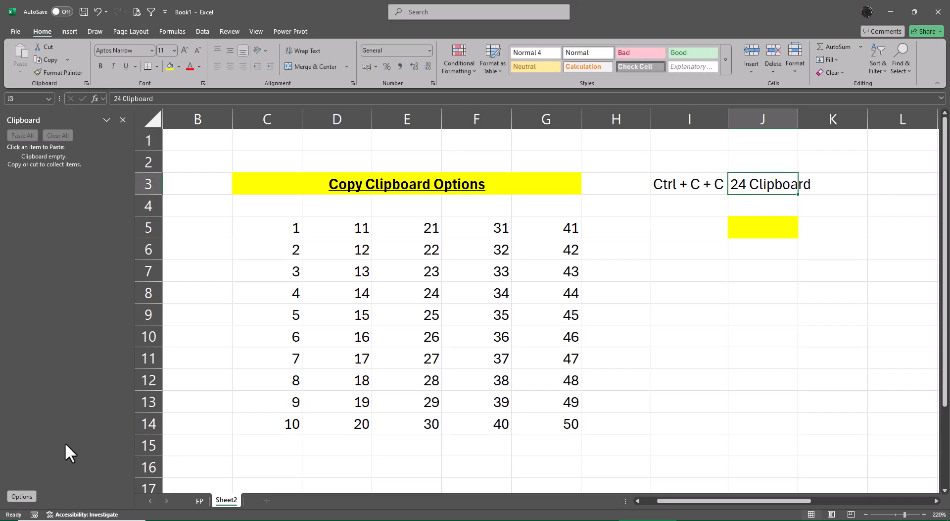
key("alt+c")
key("alt+a")
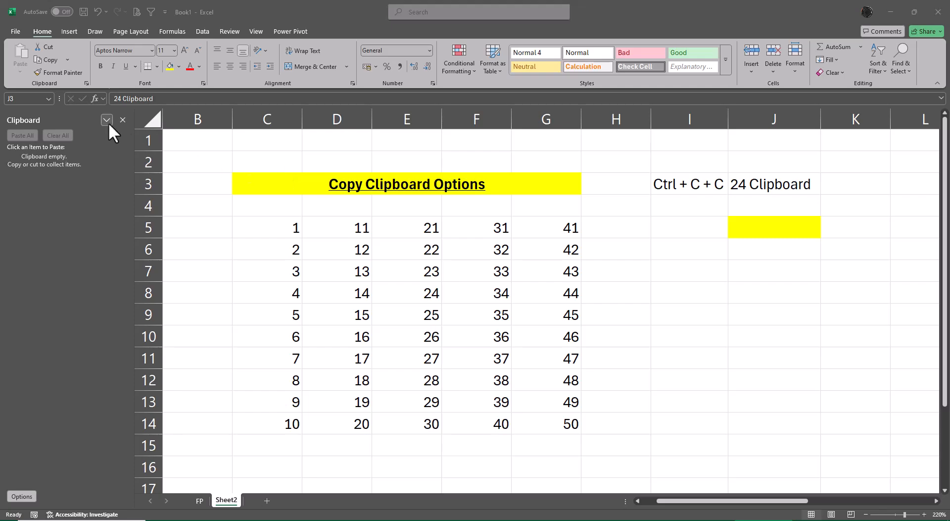
Close the Clipboard pane and bring it back by copying C5:C14 twice in a row.
left_click(121, 124)
left_click(122, 119)
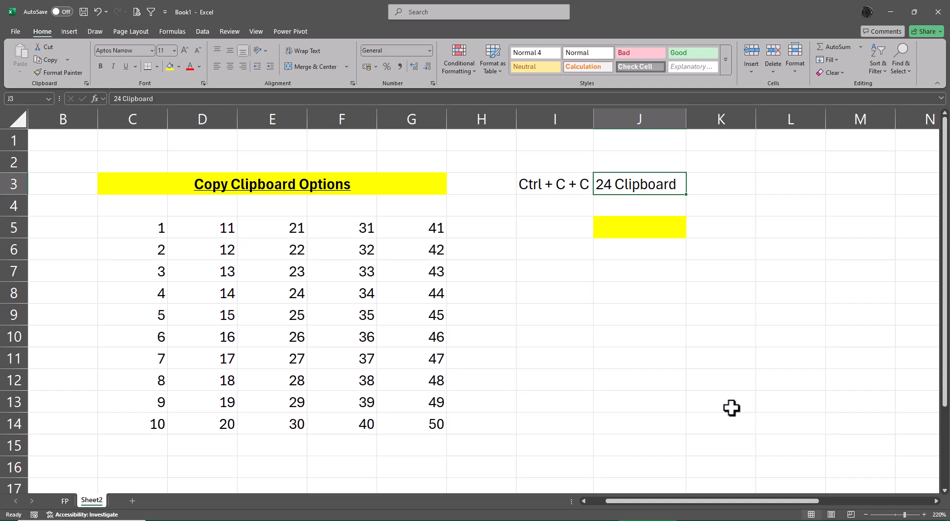
key("Left")
key("Left")
key("Left")
key("Left")
key("Left")
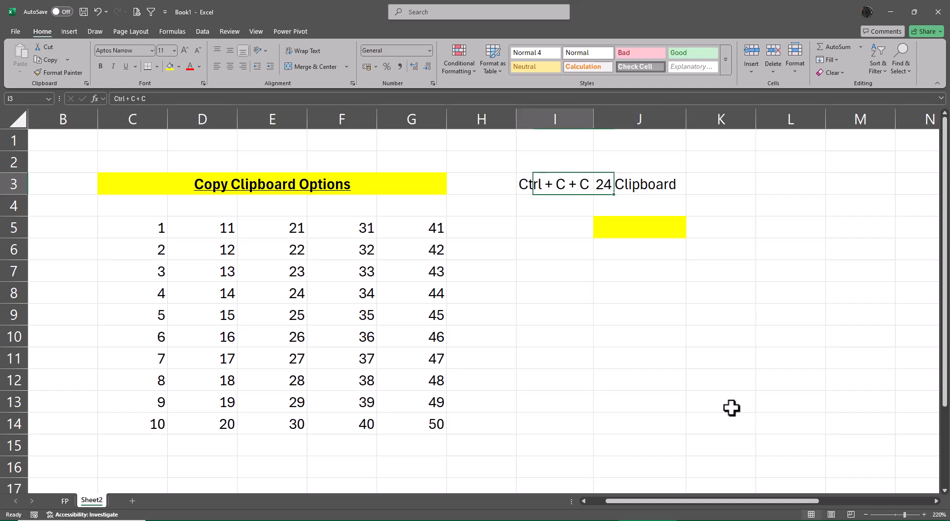
key("Down")
key("Right")
key("Right")
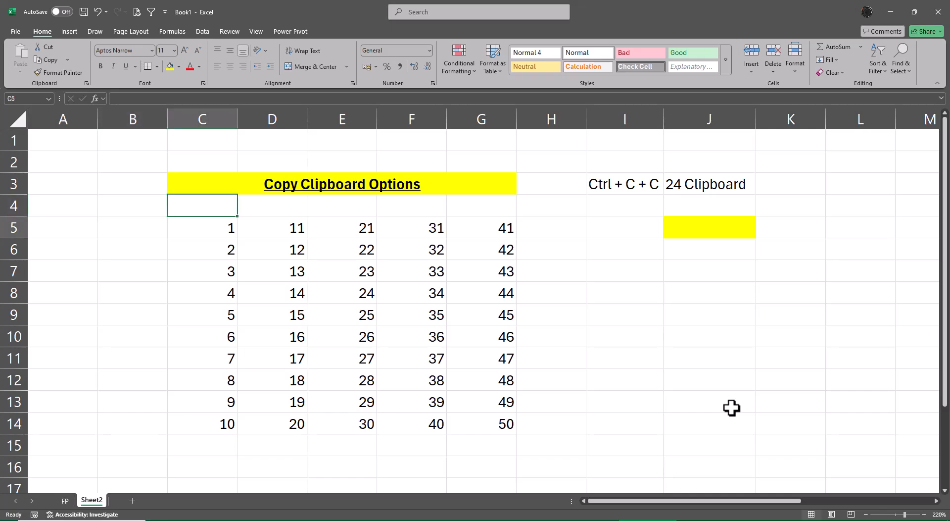
key("Down")
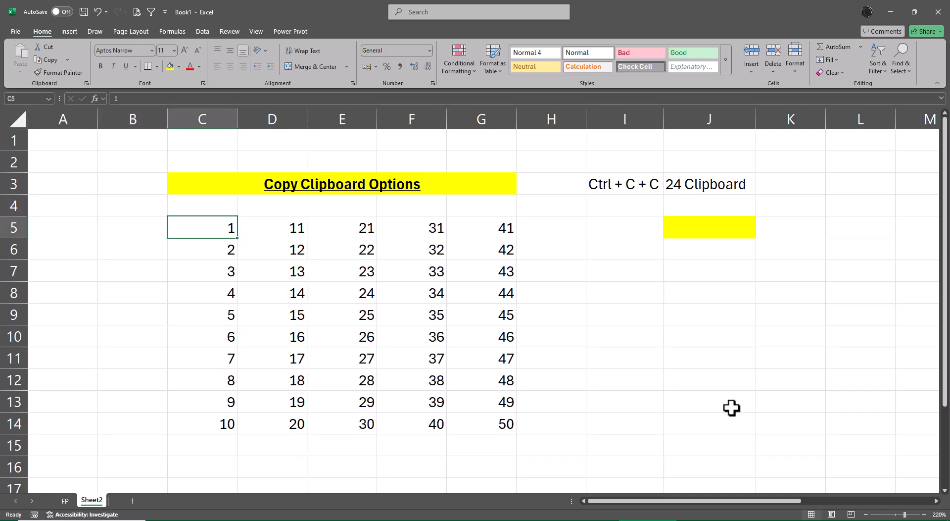
key("ctrl+shift+Down")
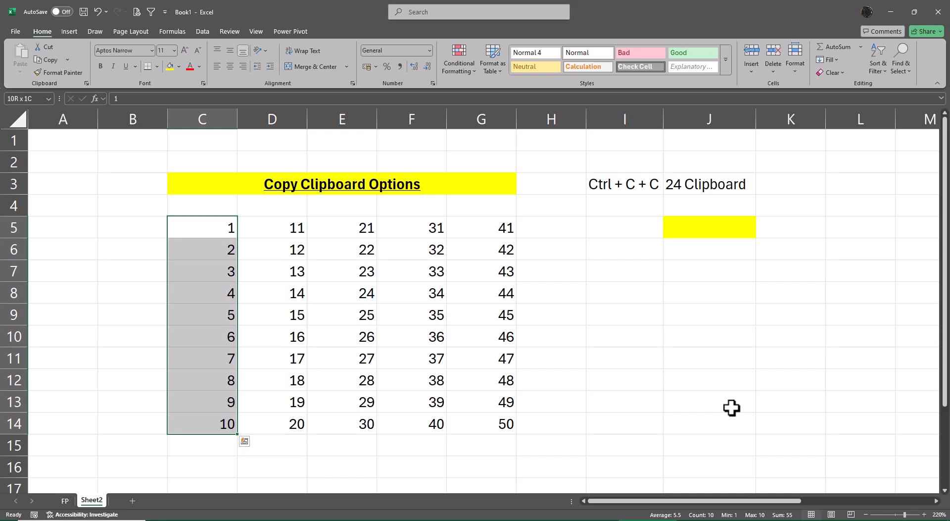
key("ctrl+c")
key("ctrl+c")
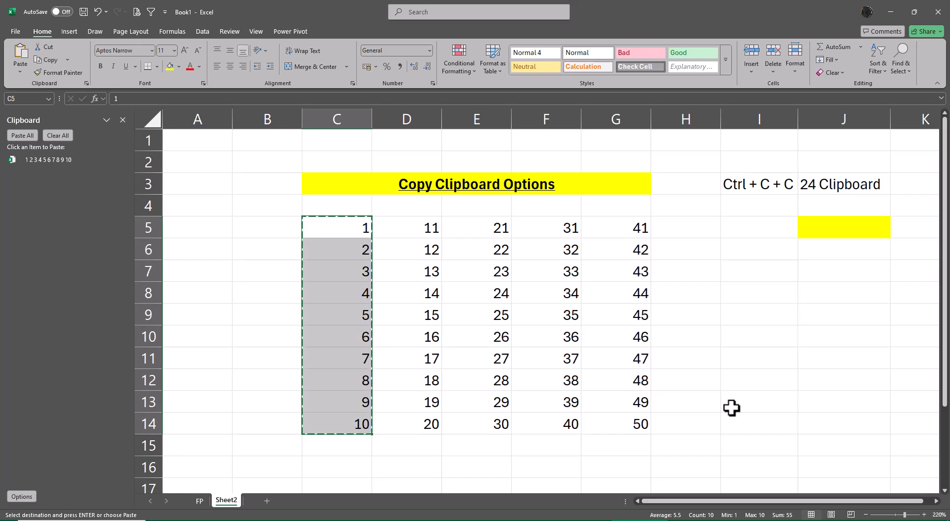
Copy D5:D14, E5:E14, F5:F14 and G5:G14 one after another as separate clipboard items.
key("Right")
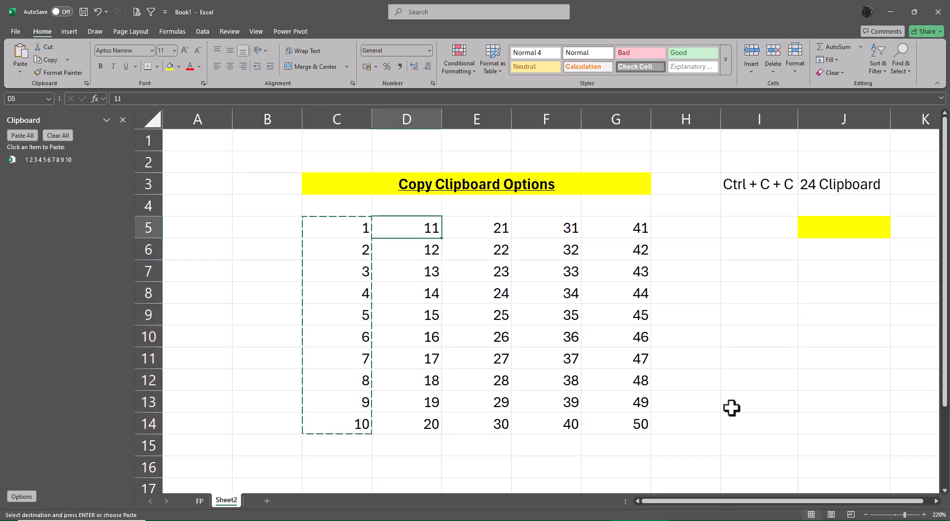
key("ctrl+shift+Down")
key("ctrl+c")
key("Right")
key("ctrl+shift+Down")
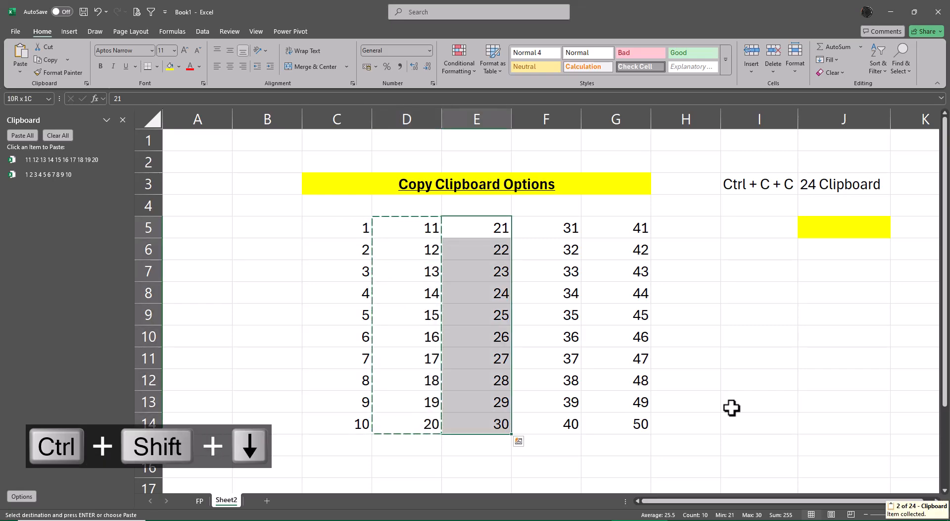
key("ctrl+c")
key("Right")
key("ctrl+shift+Down")
key("ctrl+c")
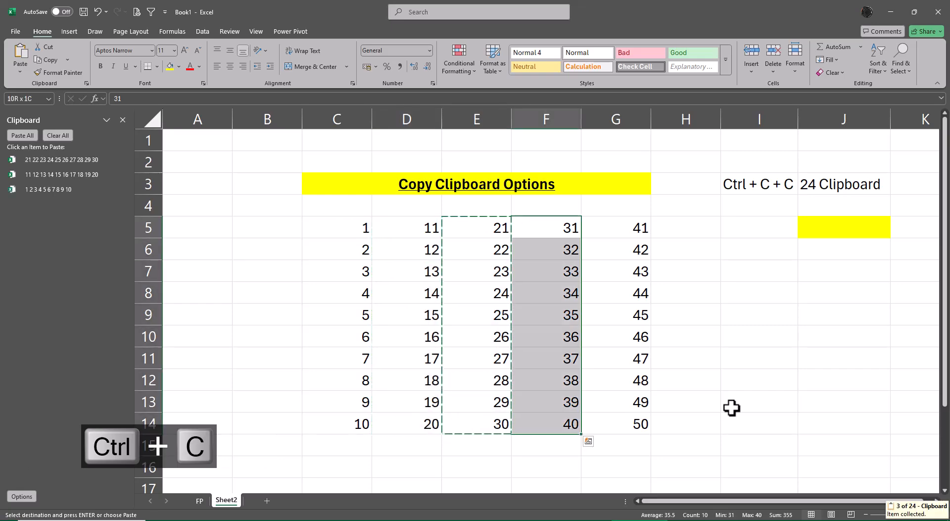
key("Right")
key("ctrl+shift+Down")
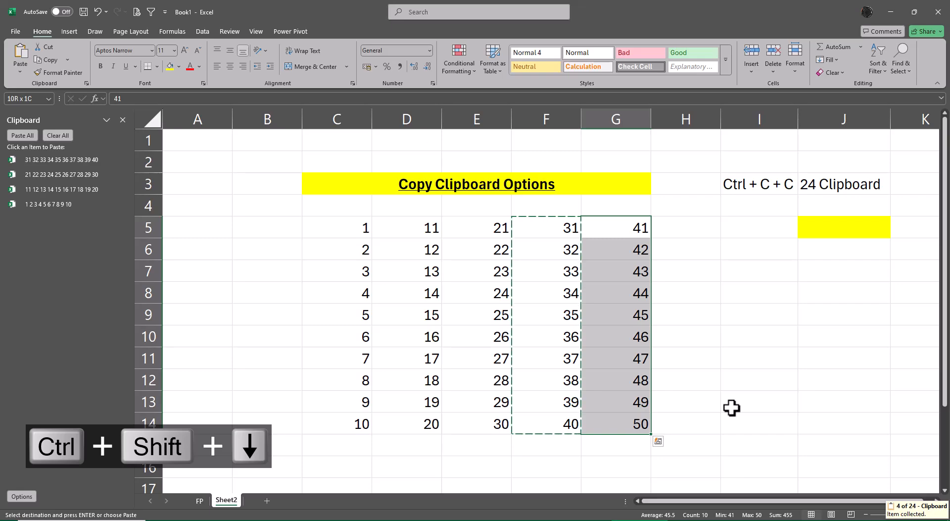
key("ctrl+c")
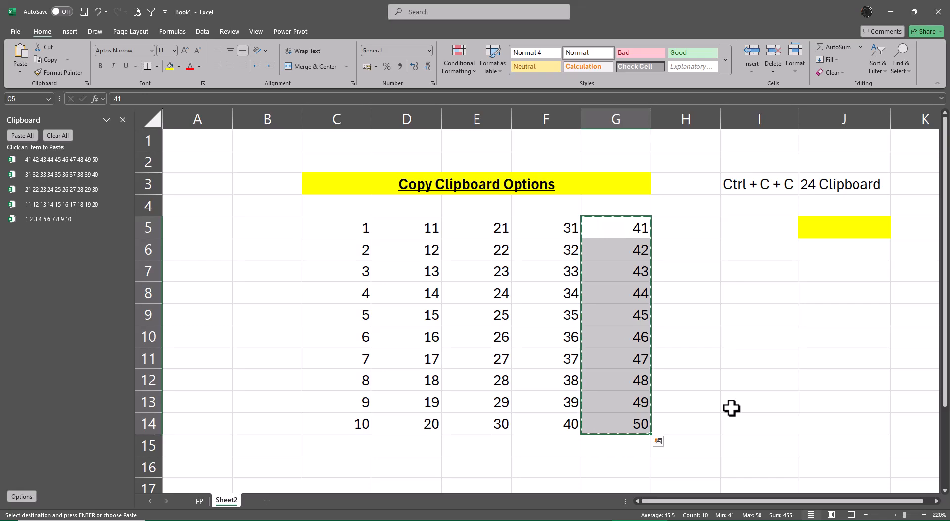
Paste all collected clipboard items starting at J5 and check the stacked column down to its last cell.
left_click(841, 221)
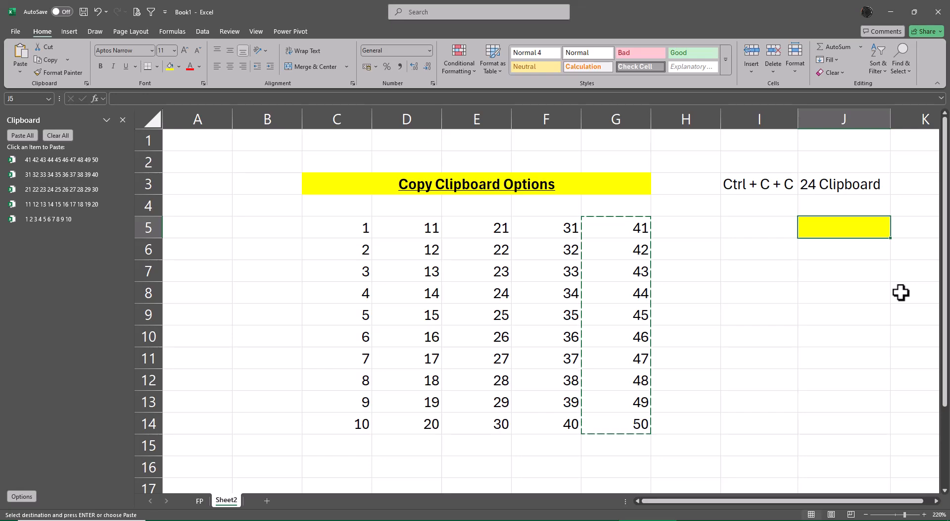
left_click(22, 135)
key("Up")
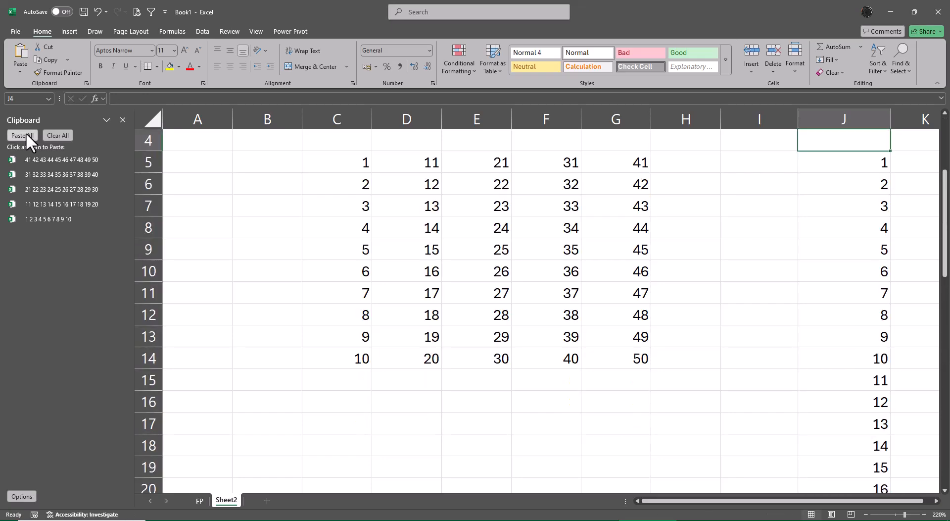
key("Down")
key("Right")
key("Left")
key("ctrl+Down")
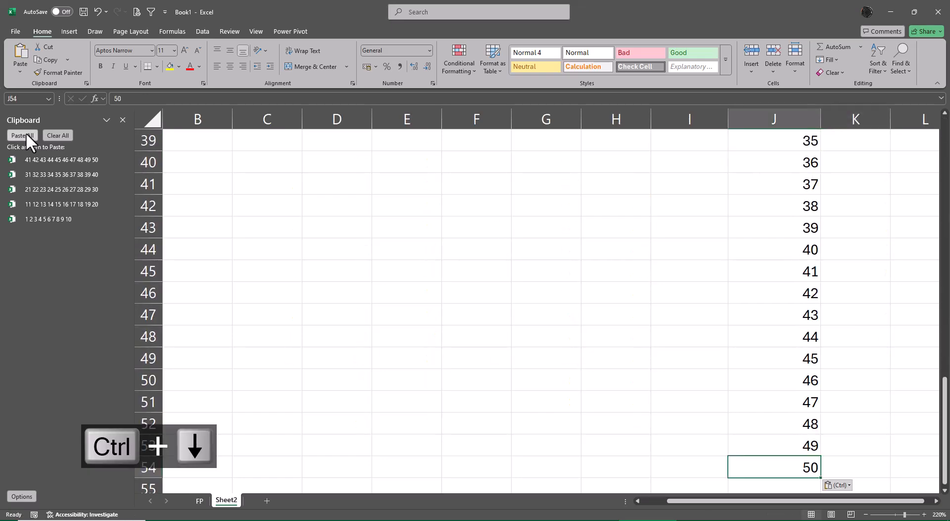
key("ctrl+Up")
key("ctrl+Up")
key("ctrl+Up")
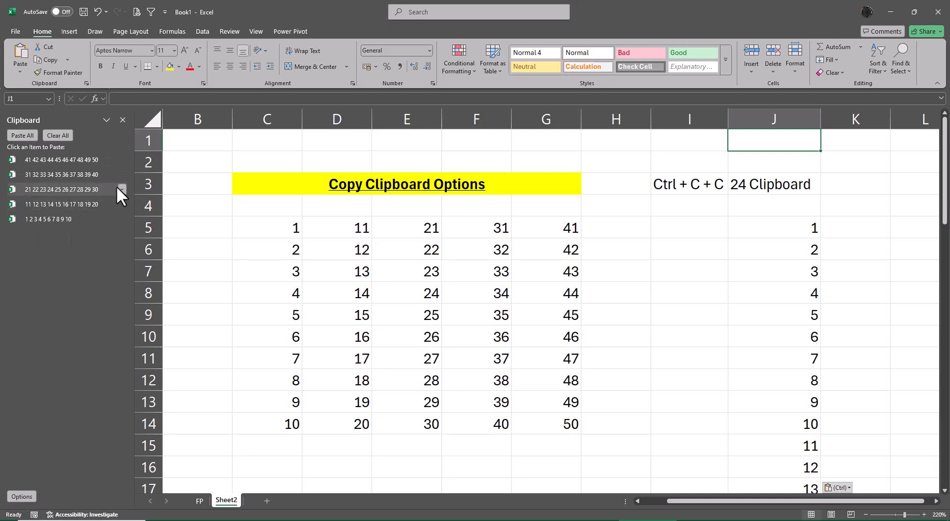
Clear all items from the clipboard and close the Clipboard pane.
left_click(56, 134)
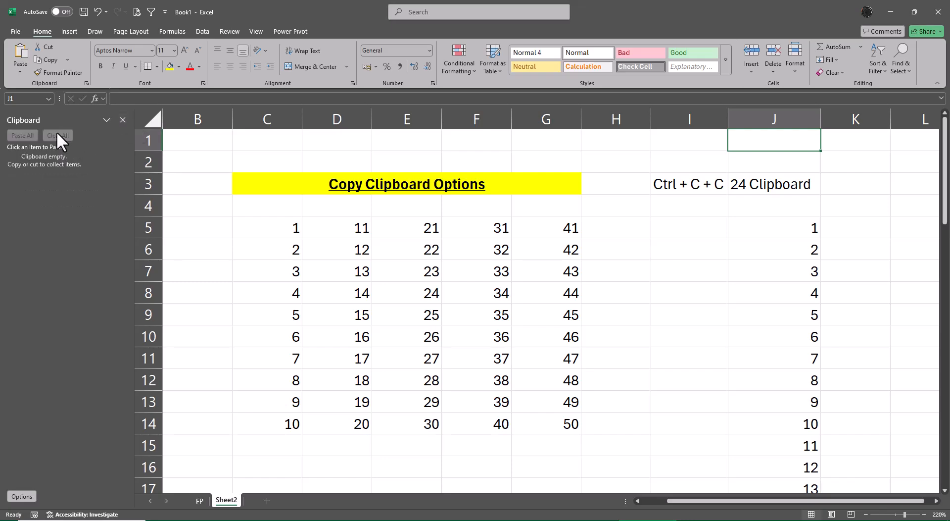
left_click(122, 120)
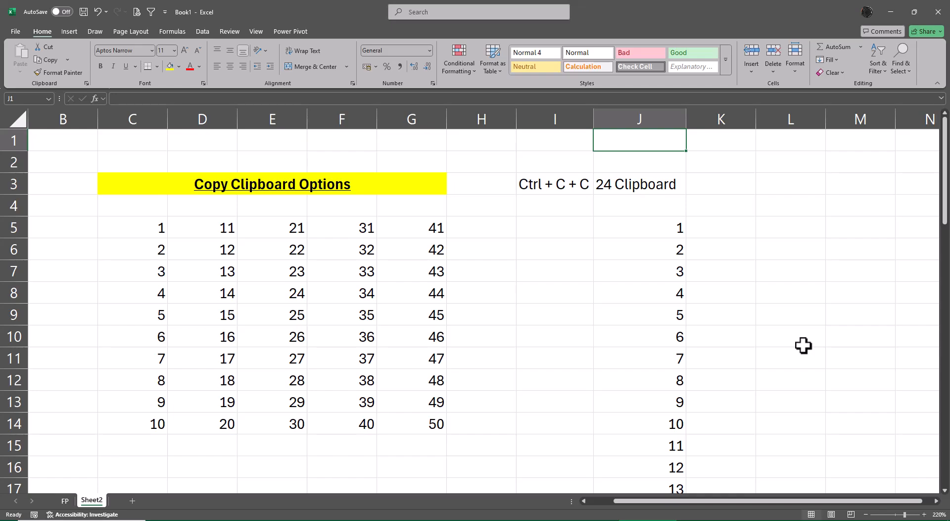
left_click(633, 183)
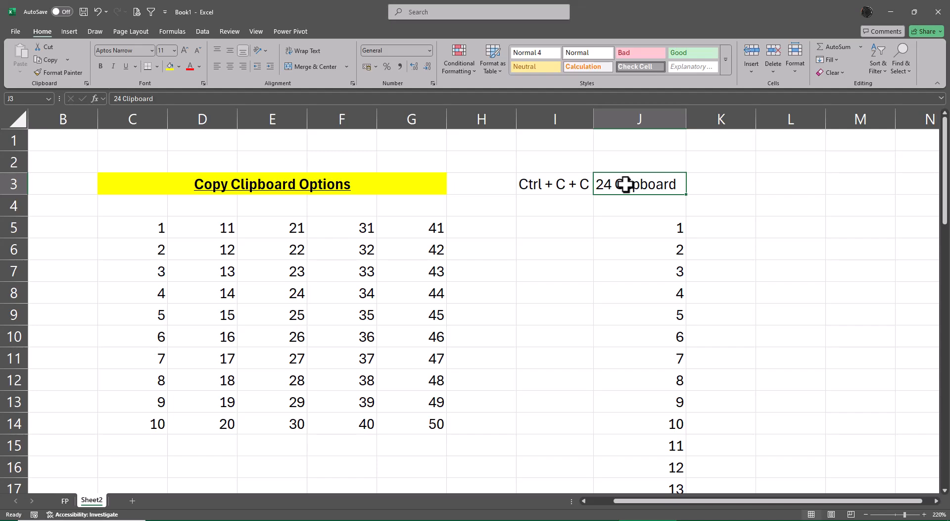
Copy C5:C14, D5:D14 and E5:E14 as separate items on the Office Clipboard.
left_click(155, 231)
key("ctrl+shift+Down")
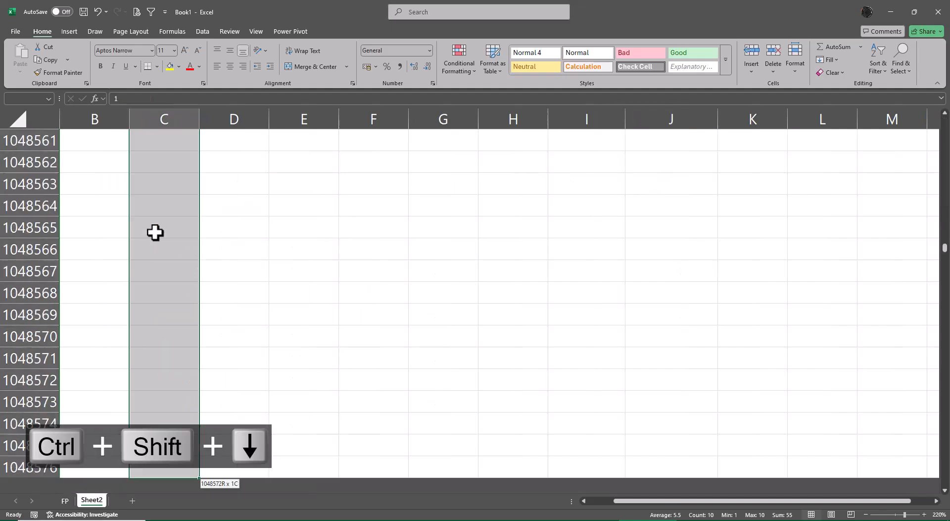
key("ctrl+shift+Up")
key("ctrl+c")
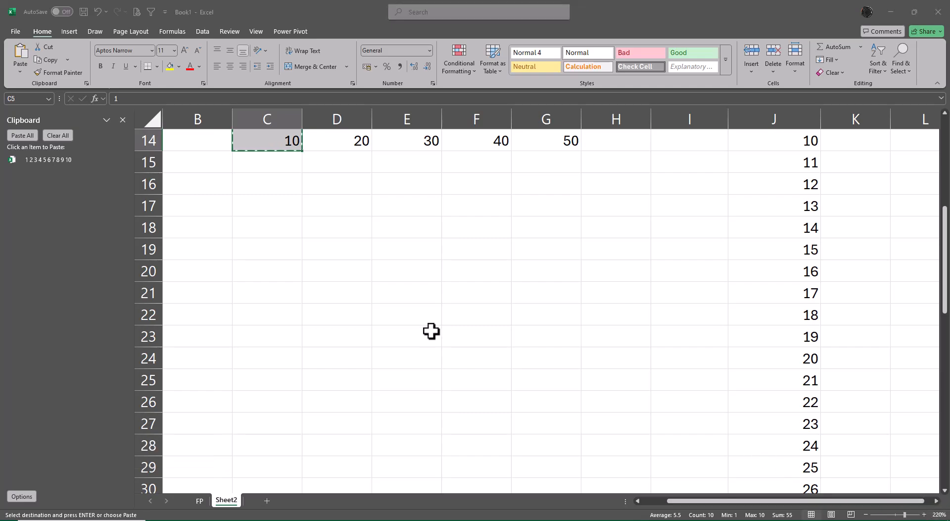
scroll(430, 328, "up", 5)
left_click(333, 226)
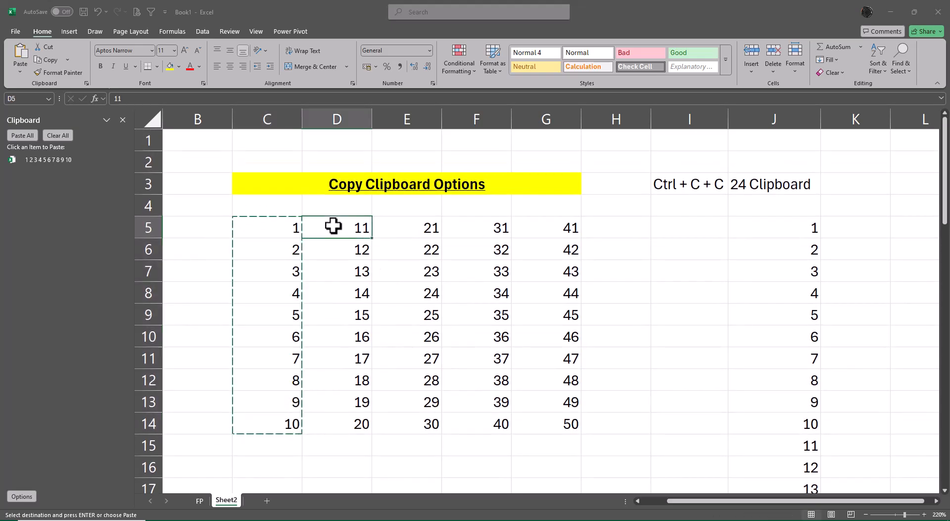
key("ctrl+shift+Down")
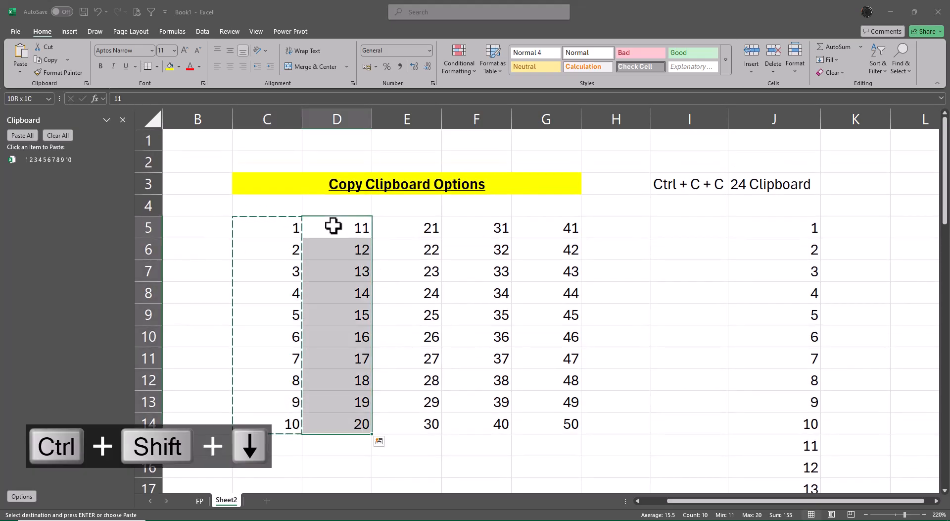
key("ctrl+c")
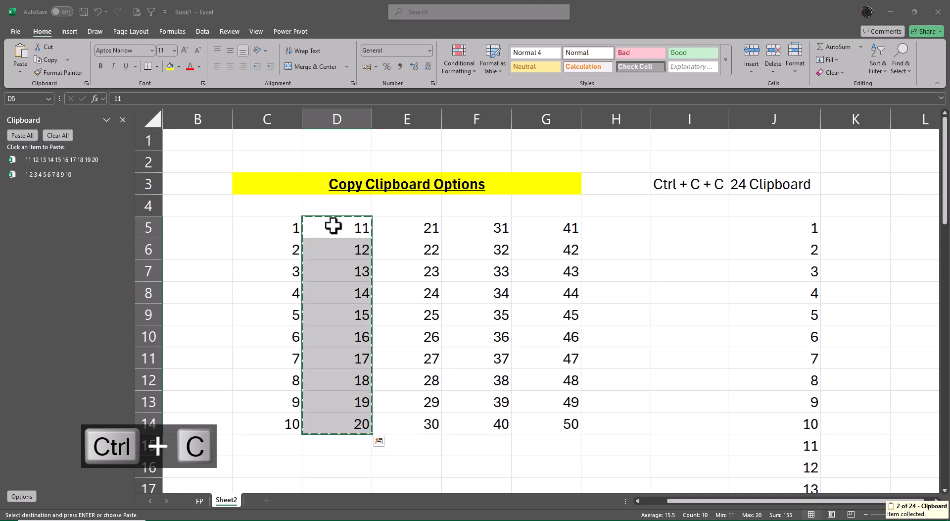
key("Right")
key("ctrl+shift+Down")
key("ctrl+c")
key("Right")
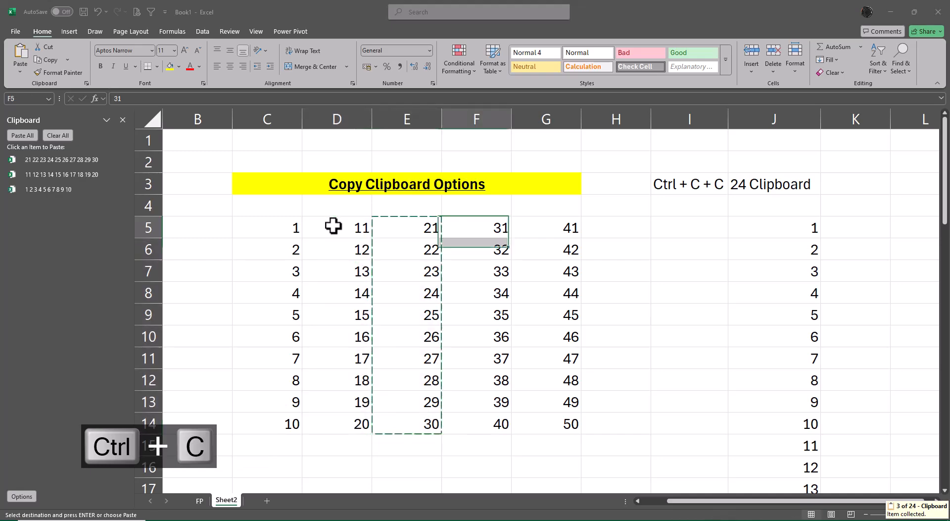
key("ctrl+shift+Down")
key("ctrl+v")
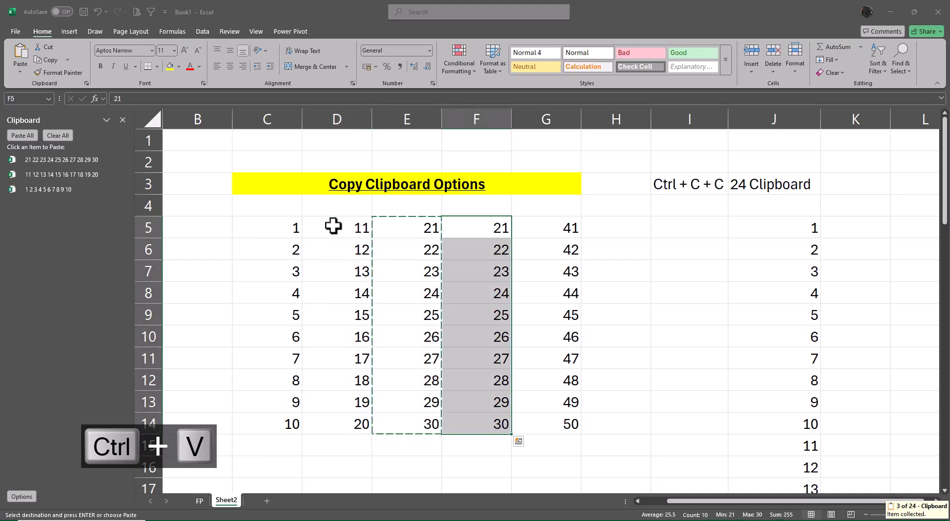
key("ctrl+c")
key("Right")
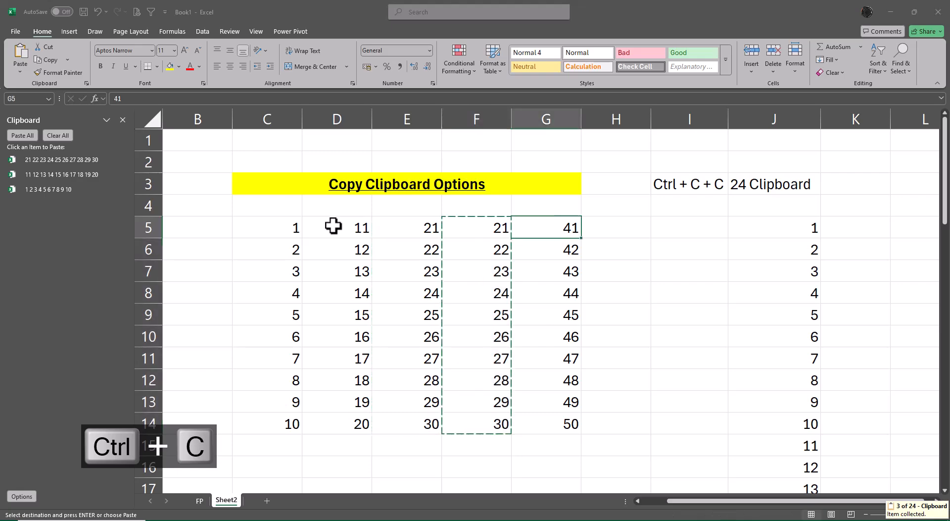
key("ctrl+shift+Down")
key("Left")
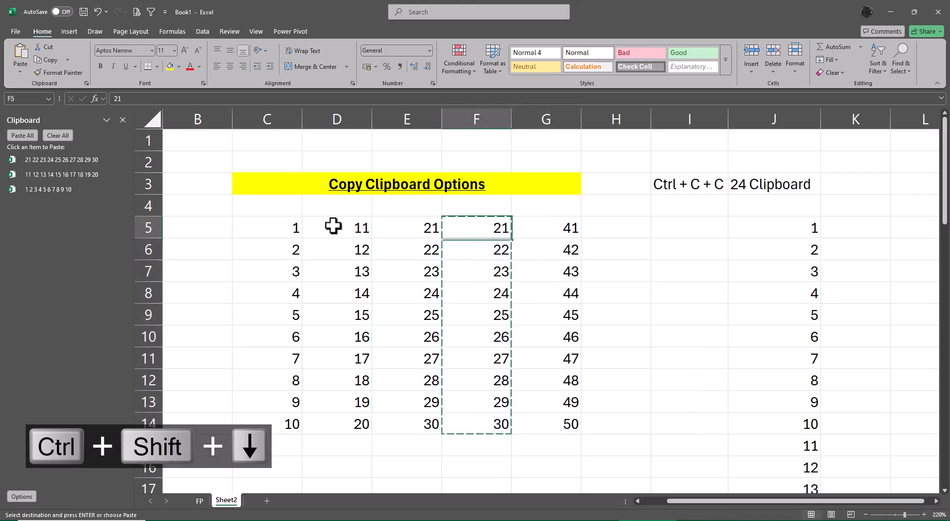
key("ctrl+shift+Down")
key("ctrl+z")
key("ctrl+z")
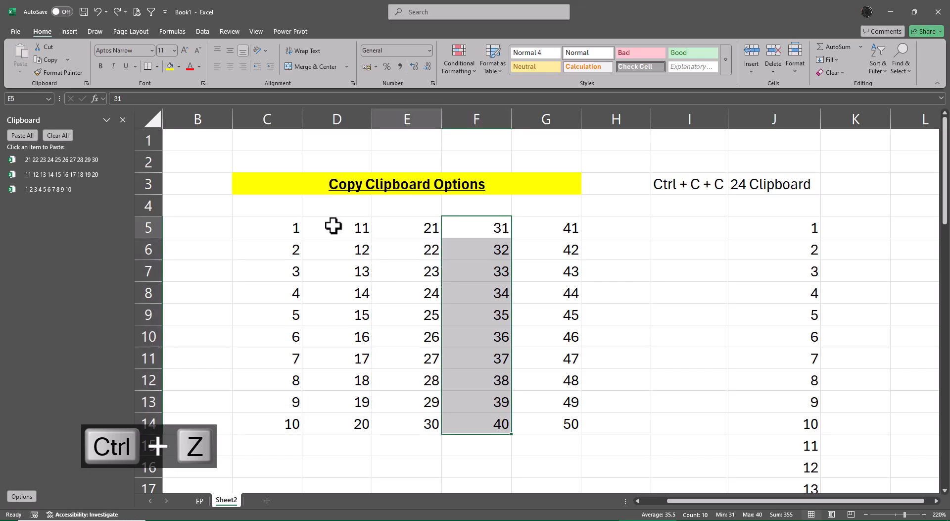
Select C5 and clear all collected clipboard items to restart the collection.
left_click(333, 226)
key("Left")
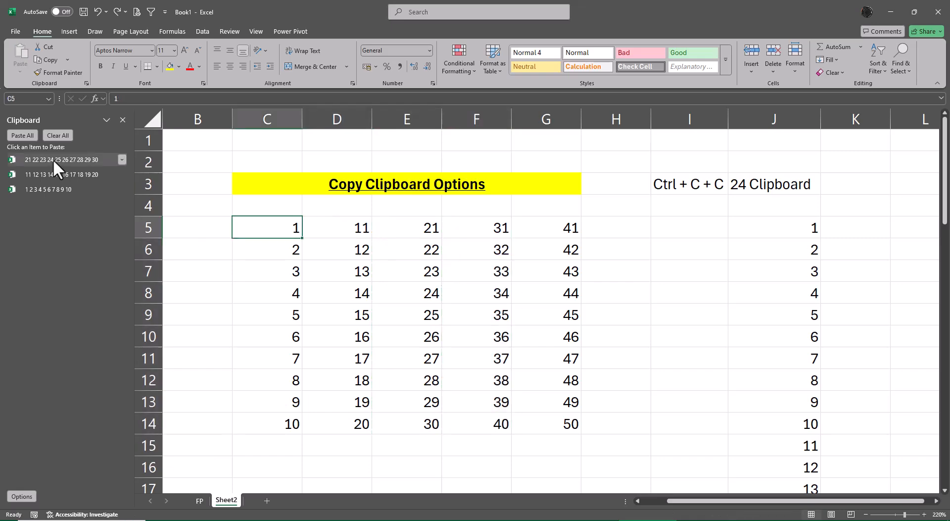
left_click(54, 134)
Copy C5:C14, D5:D14, E5:E14, F5:F14 and G5:G14 one after another as separate clipboard items.
key("ctrl+shift+Down")
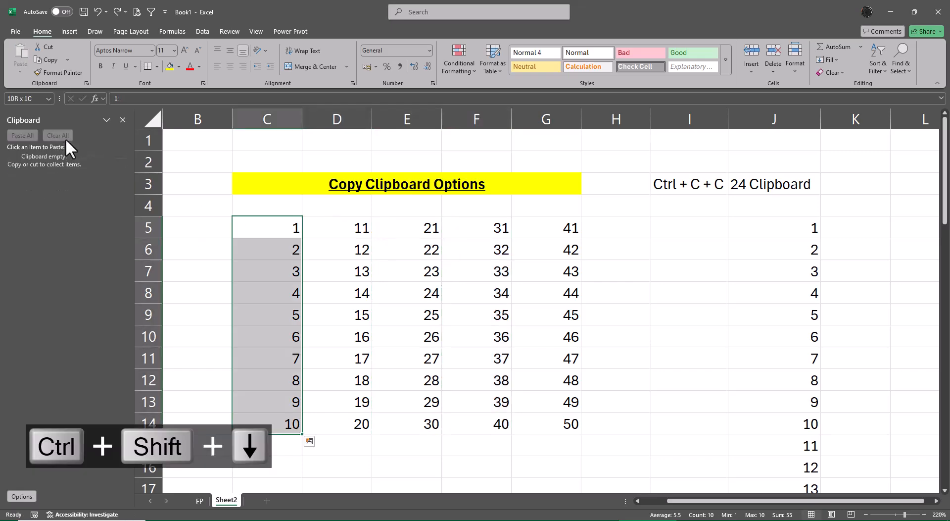
key("ctrl+c")
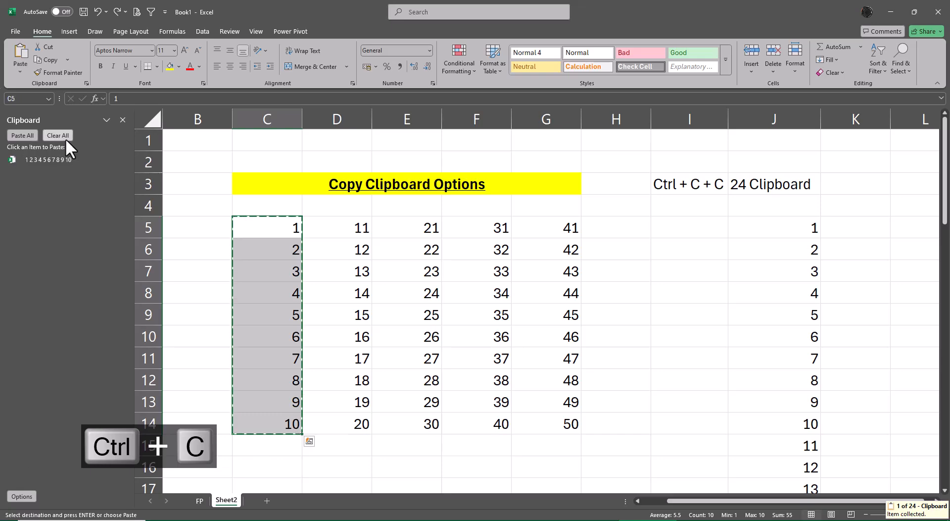
key("Right")
key("ctrl+shift+Down")
key("ctrl+c")
key("Right")
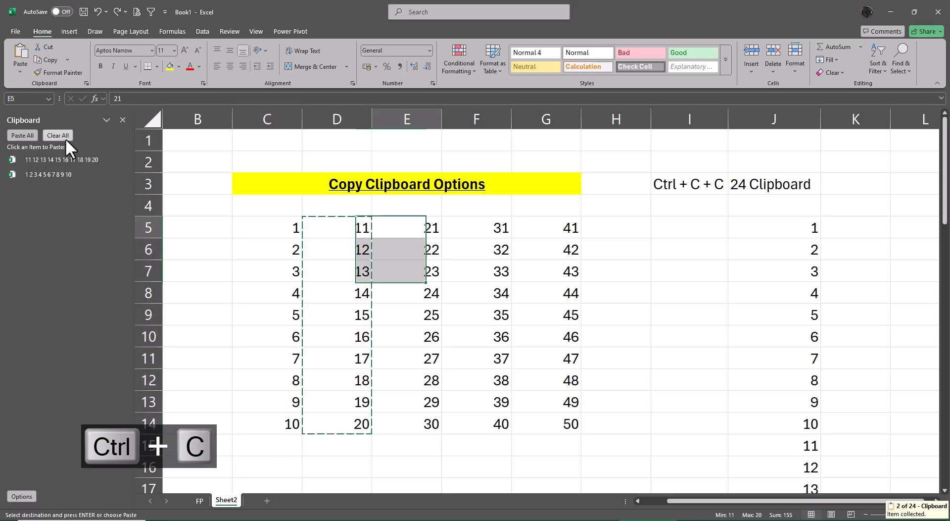
key("ctrl+shift+Down")
key("ctrl+c")
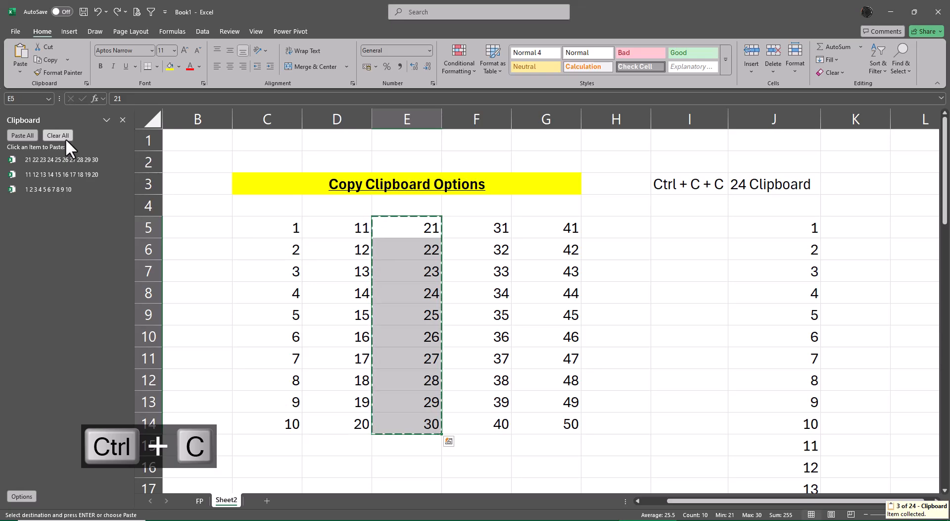
key("Right")
key("ctrl+shift+Down")
key("ctrl+c")
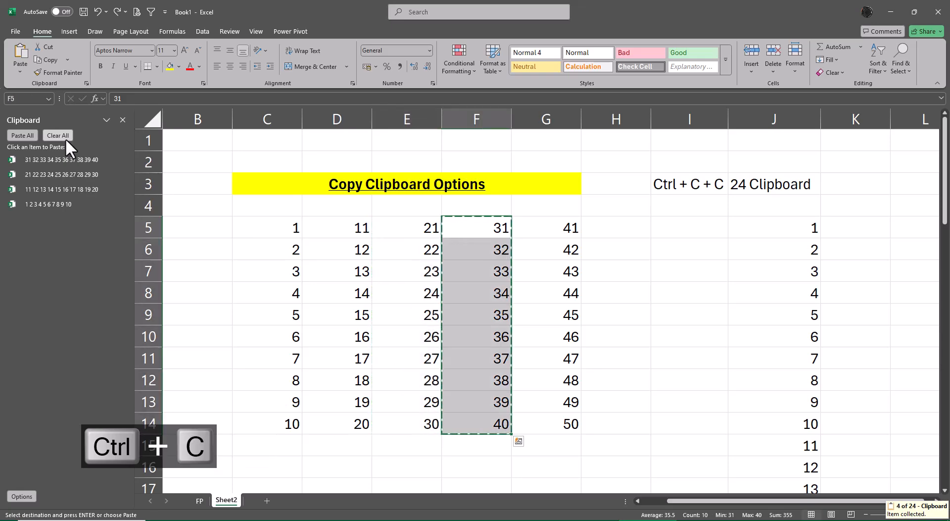
key("Right")
key("ctrl+shift+Down")
key("ctrl+c")
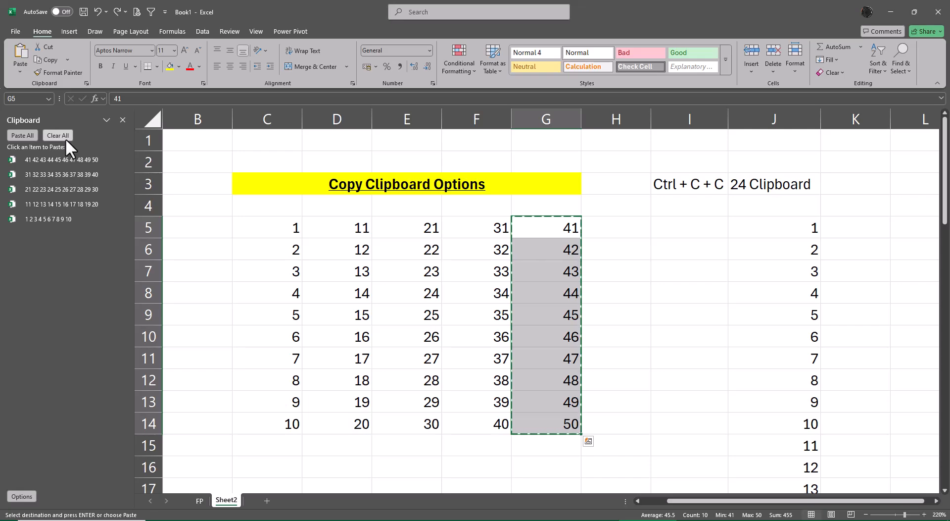
Empty and close the Clipboard pane, and add a new blank worksheet to the workbook.
left_click(65, 138)
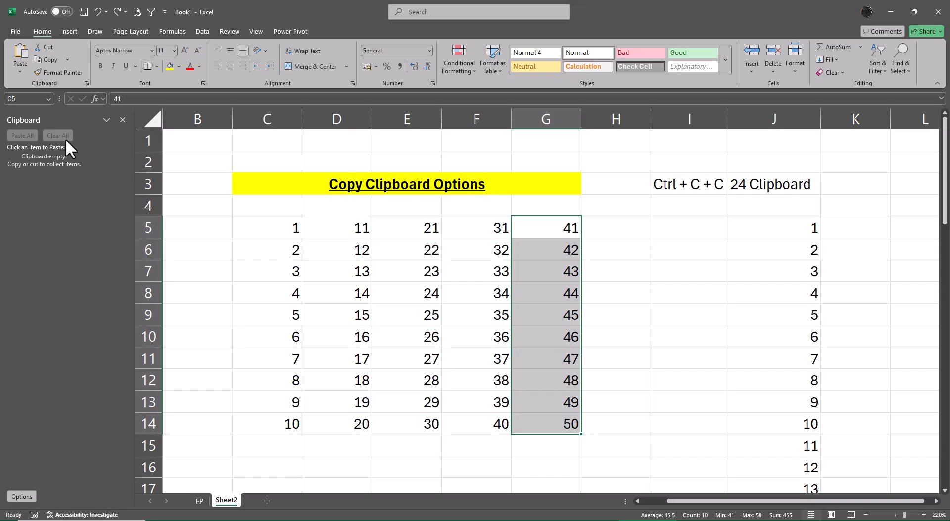
left_click(123, 120)
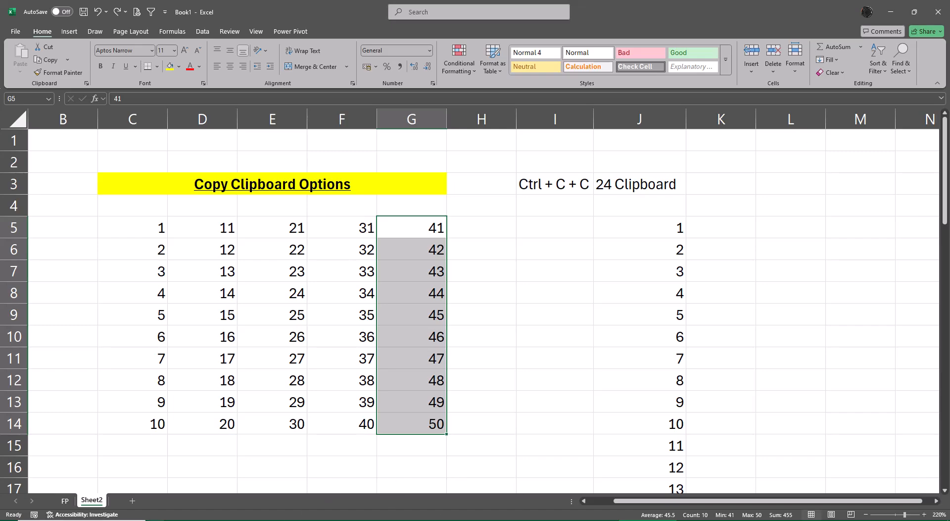
left_click(132, 501)
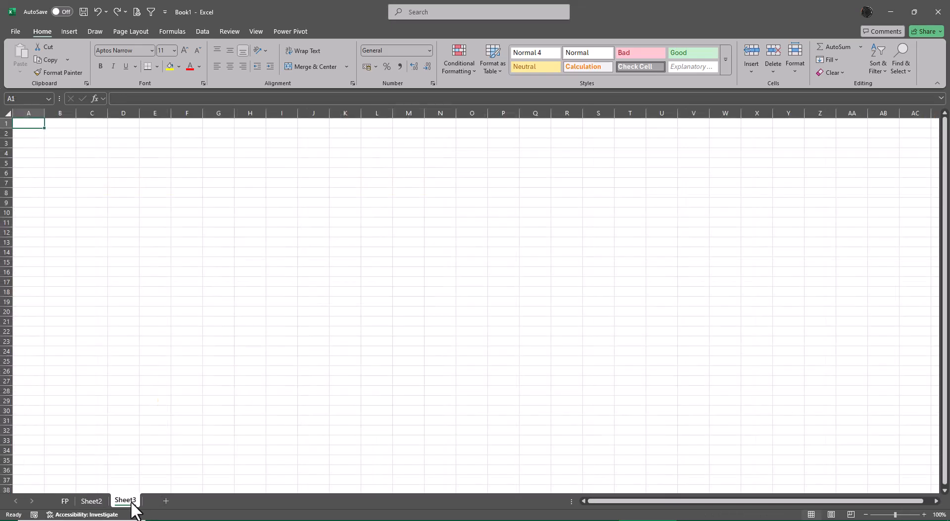
Minimise the open workbooks and close the browser and the XL4free - Phase 1 folder window to reach the desktop.
left_click(892, 11)
left_click(892, 12)
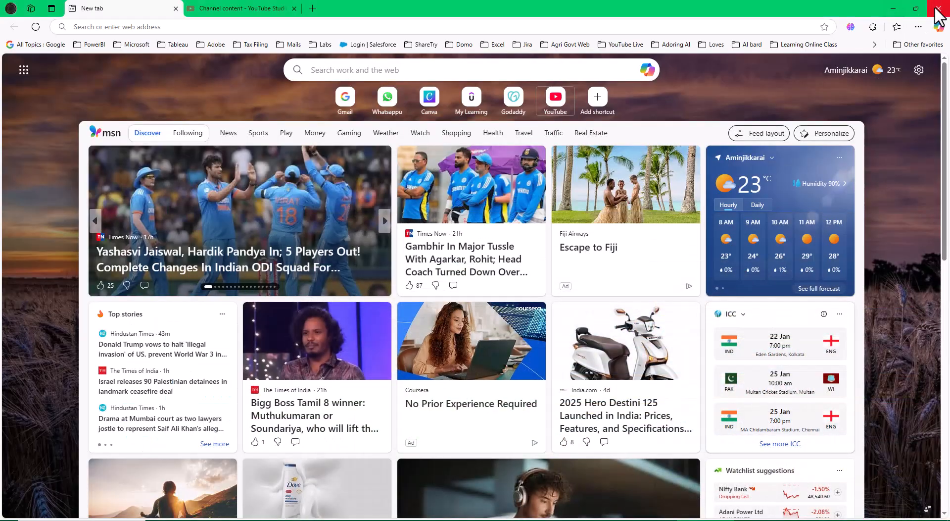
left_click(939, 10)
left_click(795, 223)
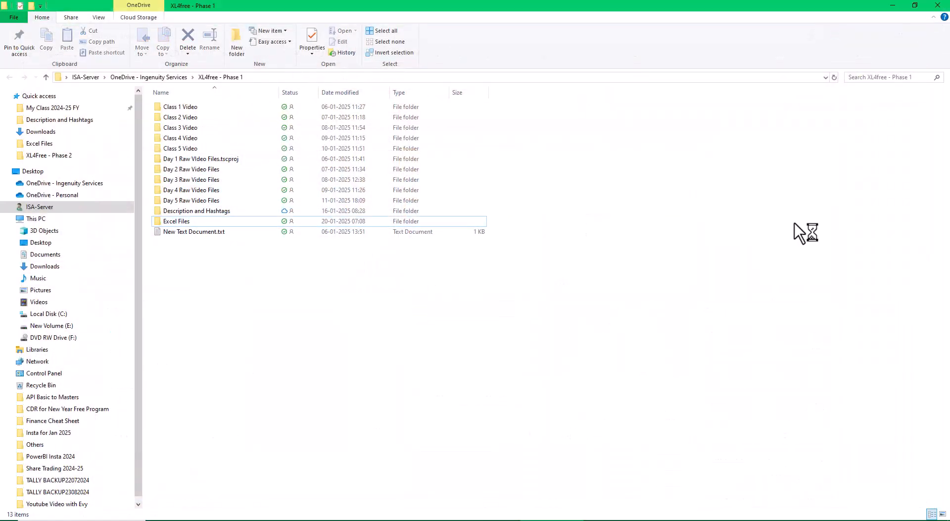
left_click(937, 5)
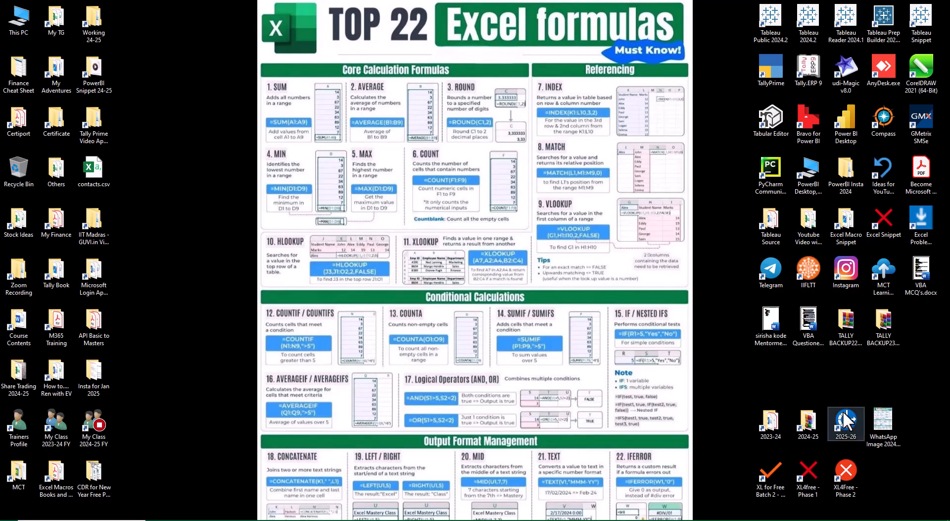
Browse from My Class 2024-25 FY through 9Dec24 to the directory named Folder inside Excel Day 2 Session 2.
double_click(84, 429)
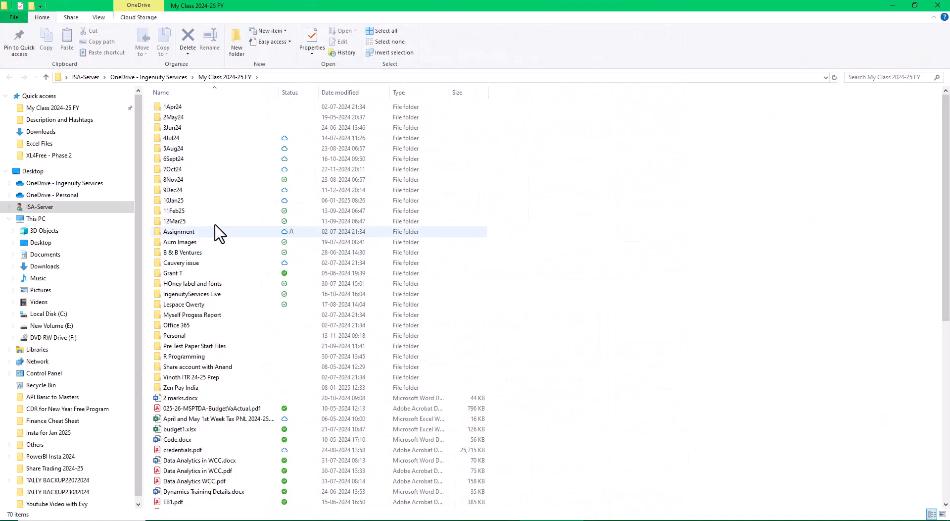
left_click(175, 195)
double_click(175, 195)
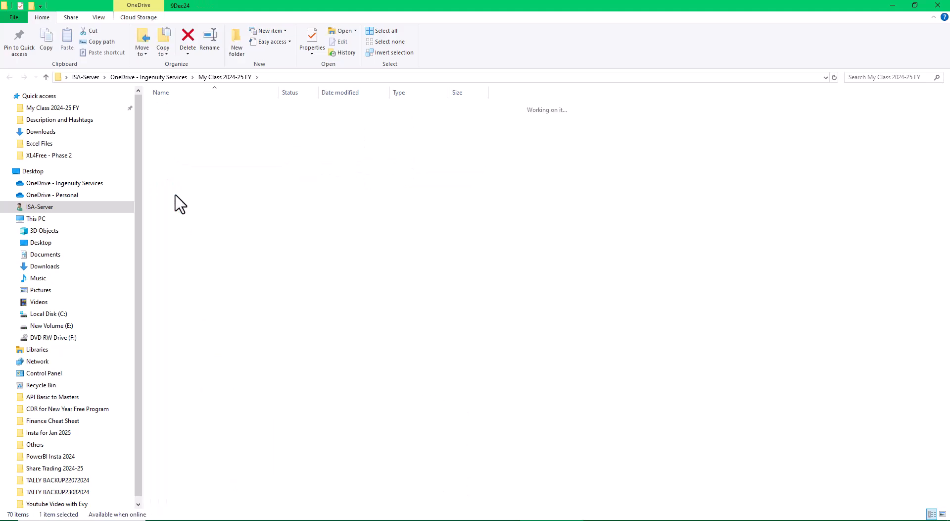
double_click(179, 120)
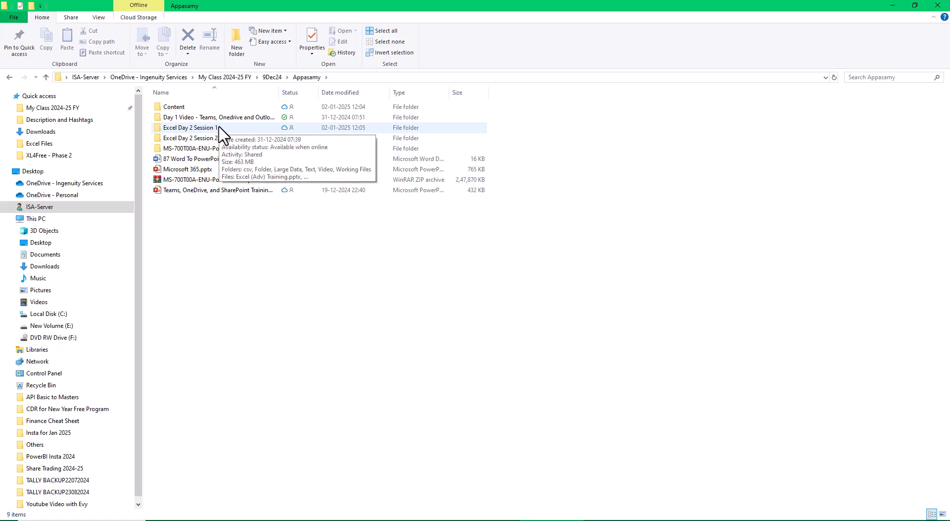
double_click(203, 138)
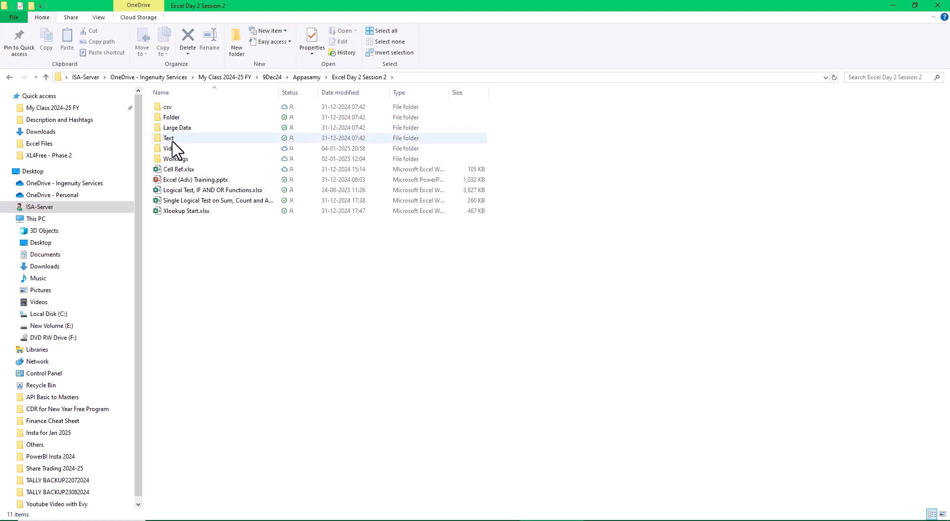
double_click(172, 118)
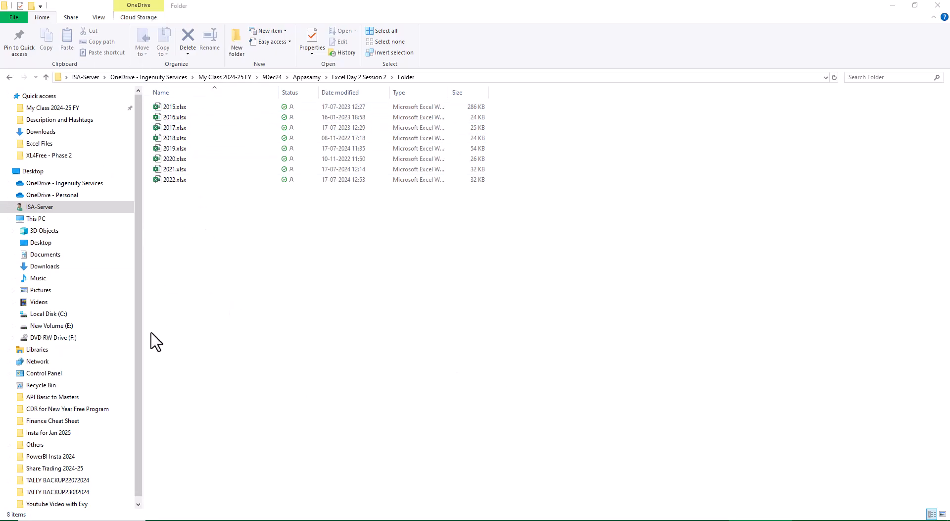
Open 2021.xlsx to review its sales data and return to the folder window.
left_click_drag(208, 199, 155, 157)
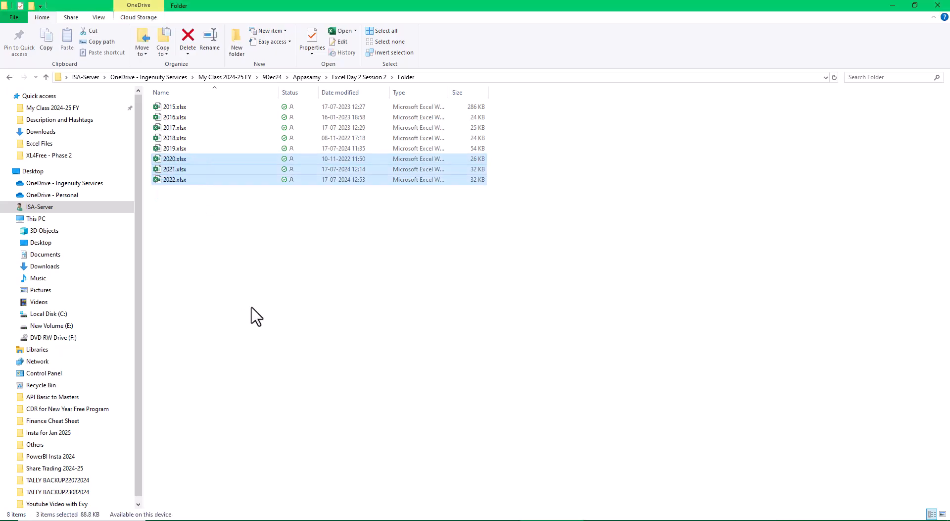
left_click(327, 363)
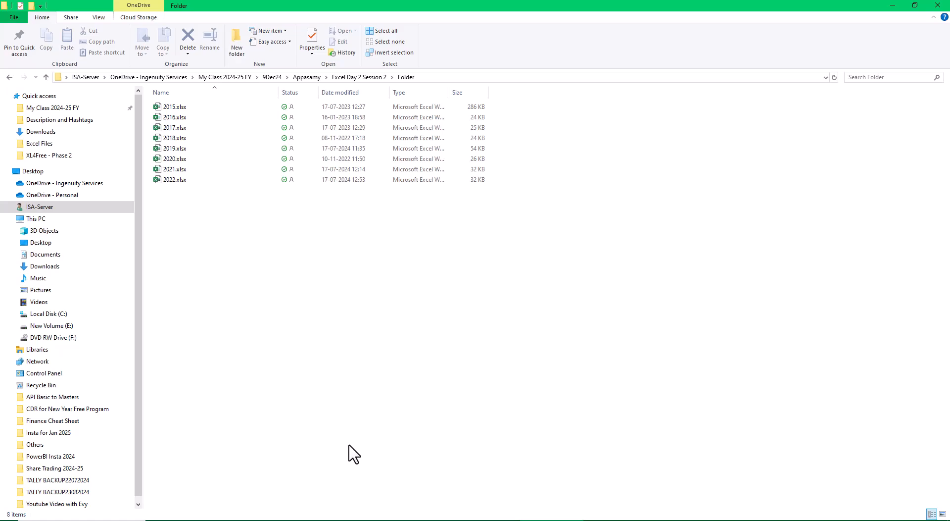
left_click(169, 167)
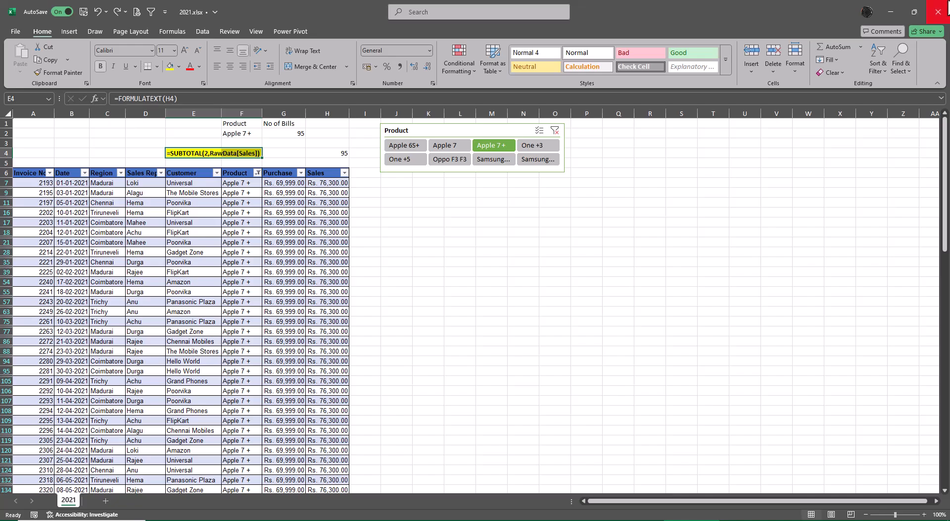
left_click(888, 10)
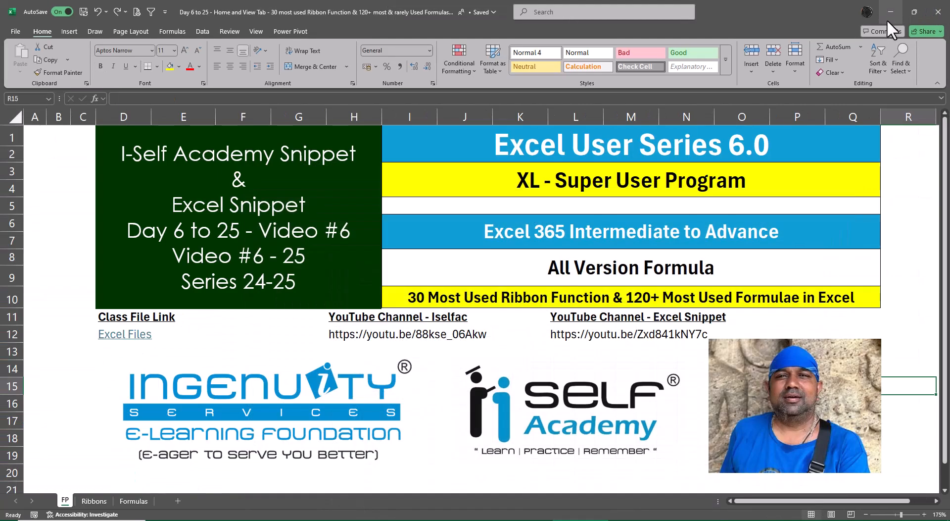
left_click(891, 11)
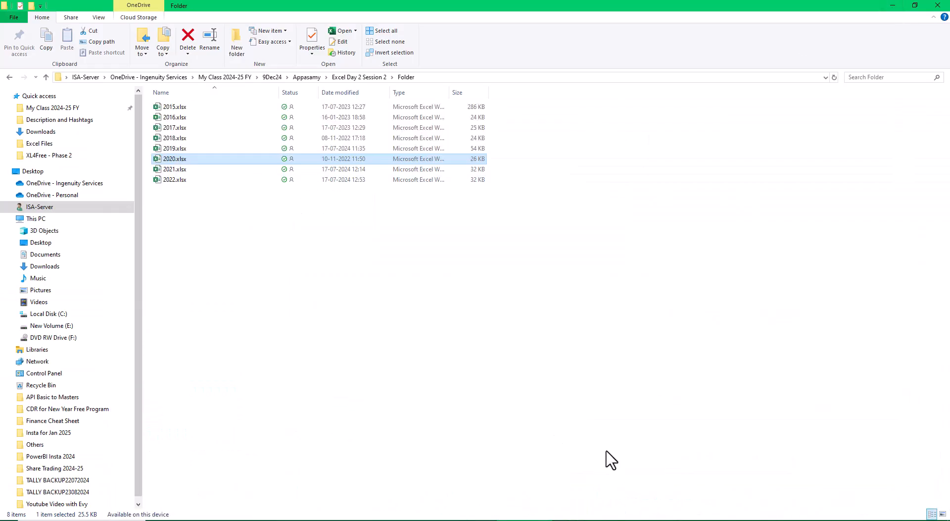
Open 2022.xlsx and copy the complete sales table from the Invoice No header through the Sales column.
double_click(170, 180)
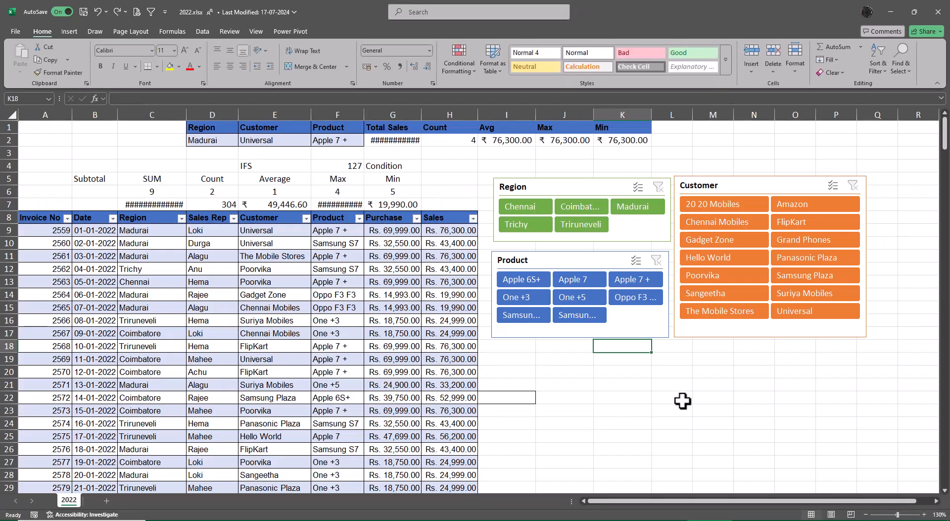
left_click(39, 221)
key("ctrl+shift+Right")
key("ctrl+shift+Down")
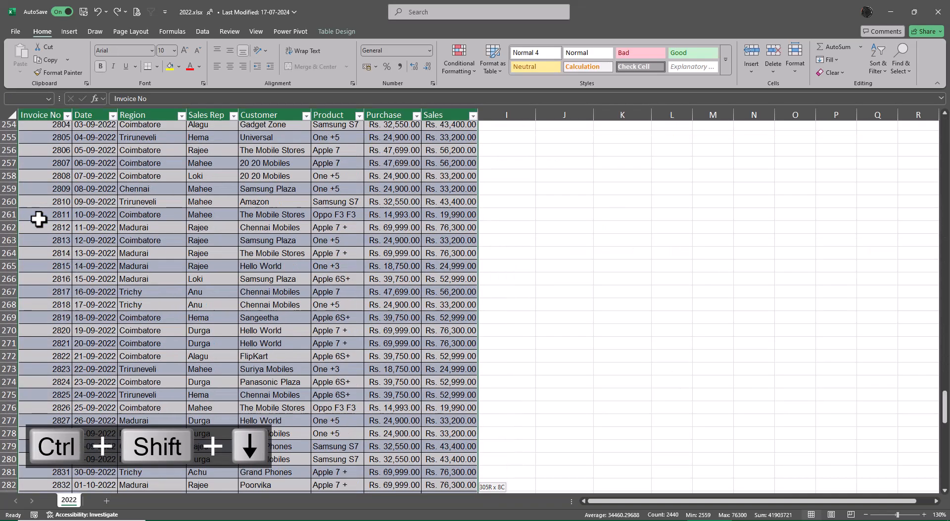
key("ctrl+c")
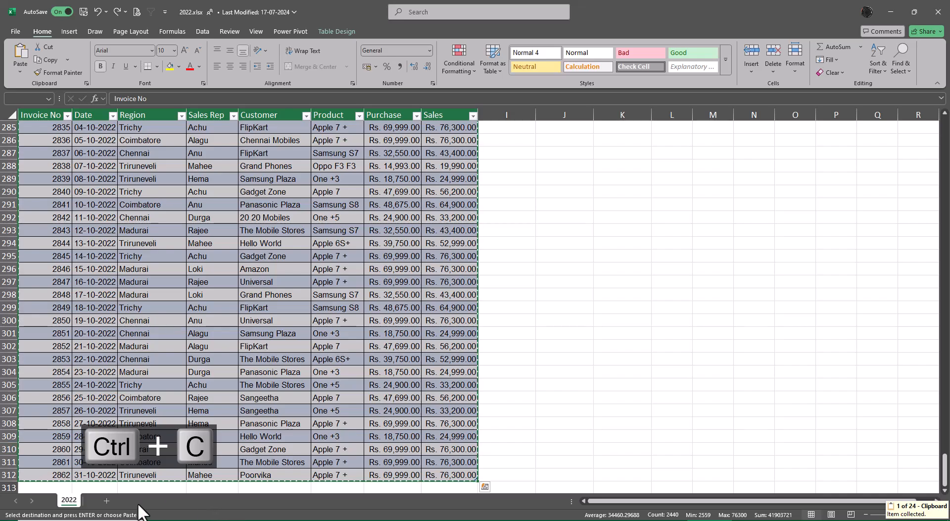
Paste the copied 2022 sales table into a new worksheet and autofit its column widths.
left_click(106, 501)
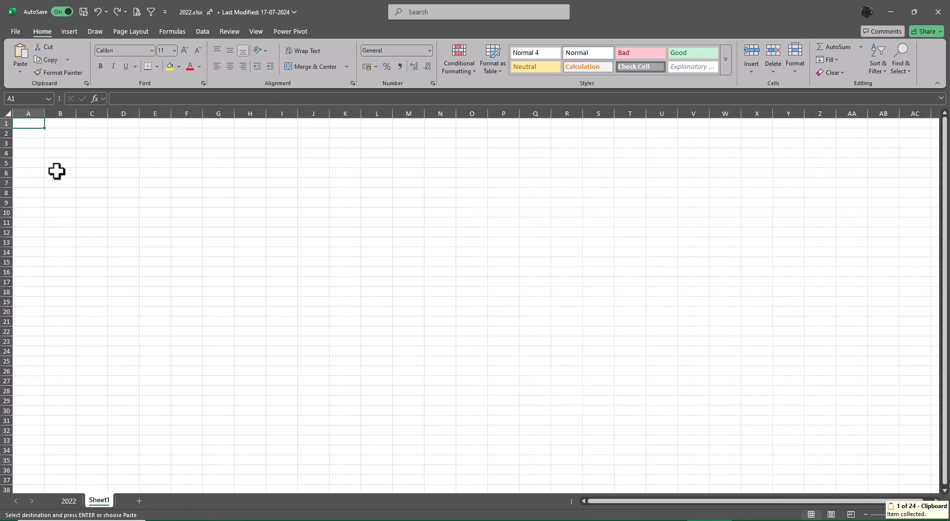
key("ctrl+v")
key("alt+o")
key("alt+c")
key("alt+a")
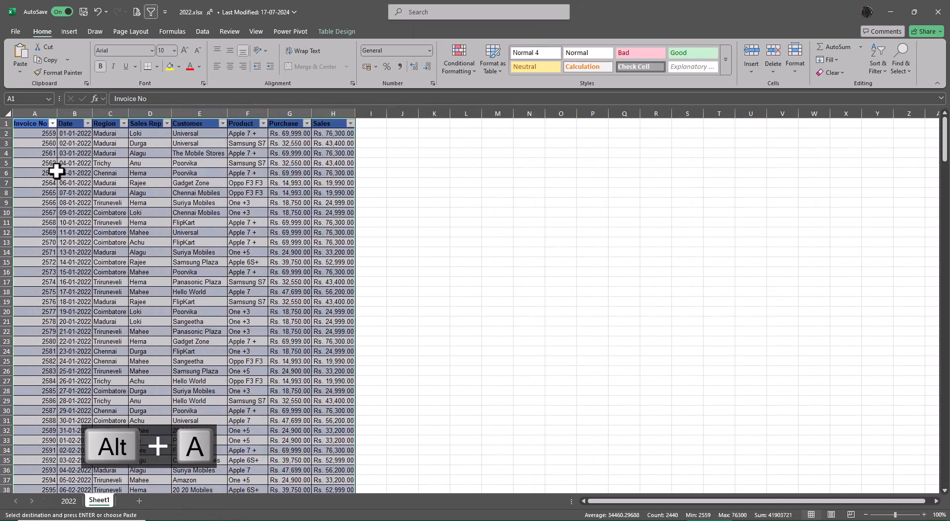
Convert the pasted 2022 table to a normal range and set its cells to No Fill.
left_click(340, 27)
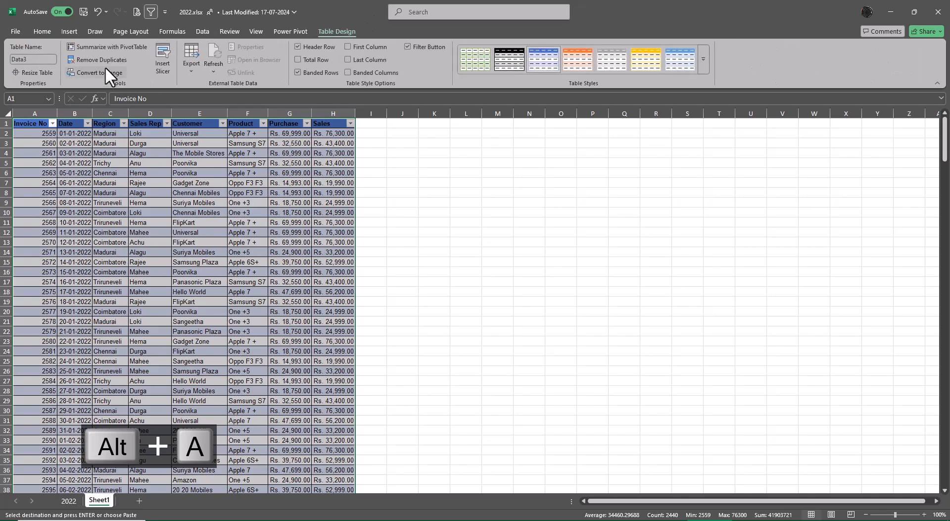
left_click(106, 71)
left_click(464, 292)
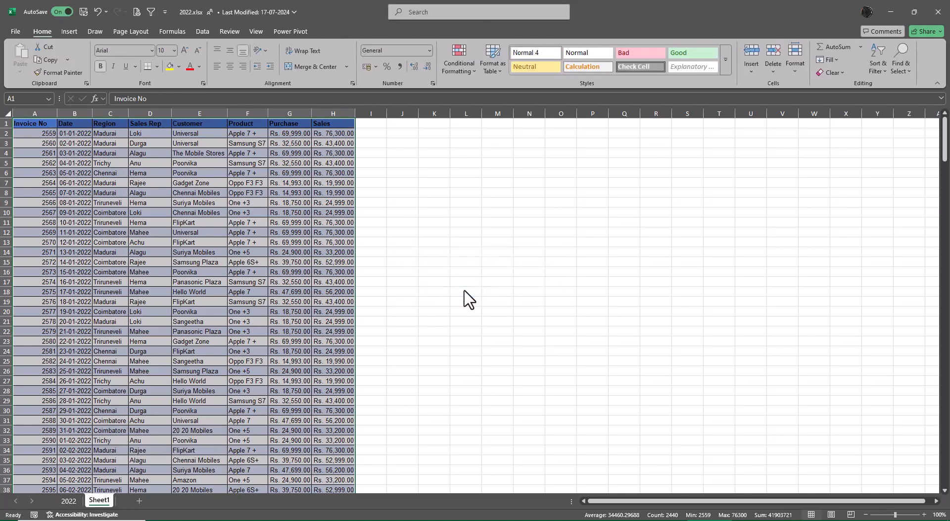
left_click(179, 66)
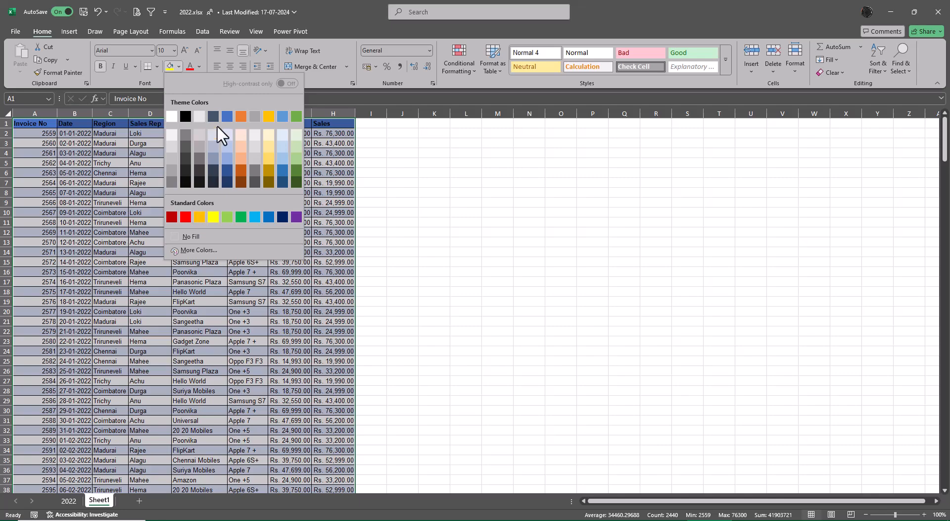
left_click(198, 236)
left_click(434, 183)
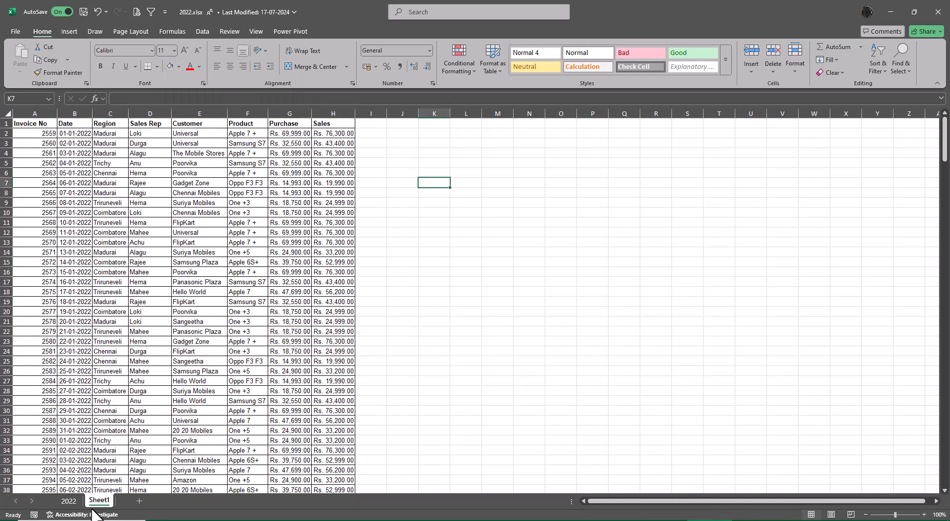
Delete the original 2022 worksheet and rename the remaining Sheet1 as 2022.
right_click(69, 501)
left_click(93, 349)
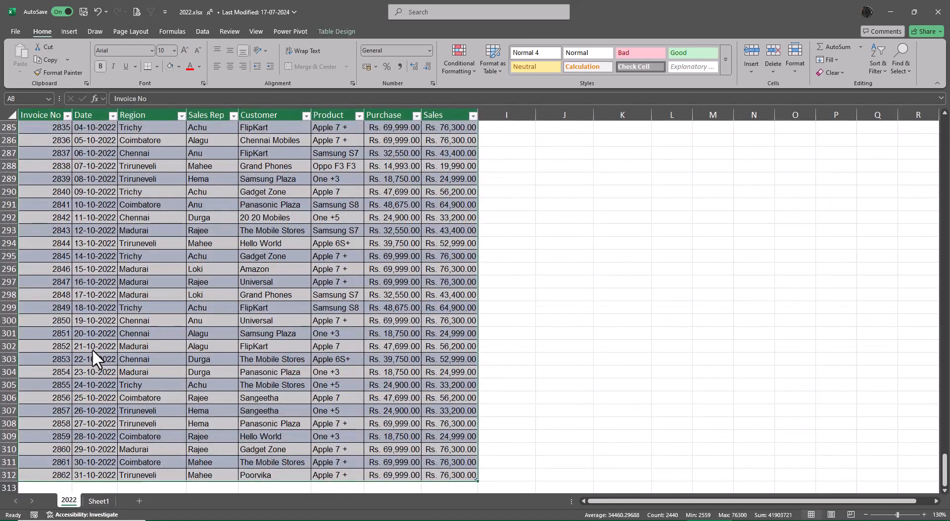
left_click(460, 294)
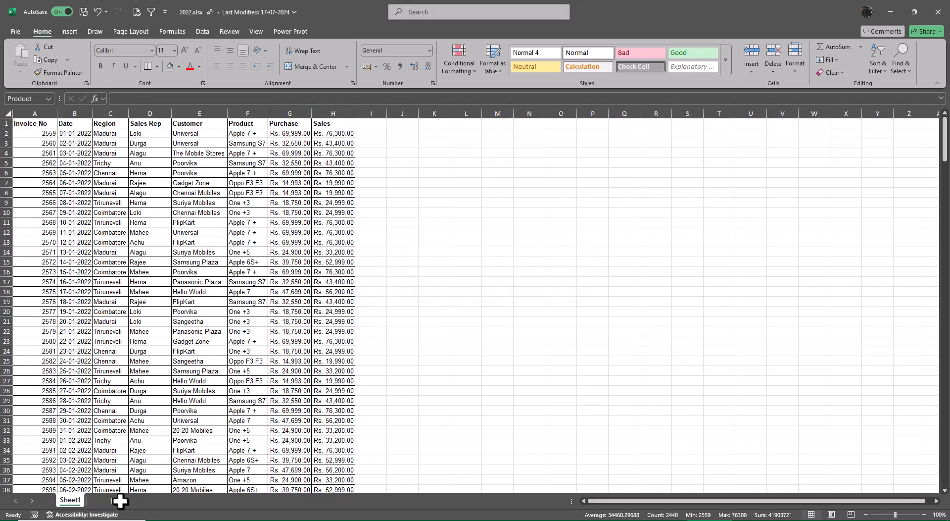
double_click(71, 500)
type("20")
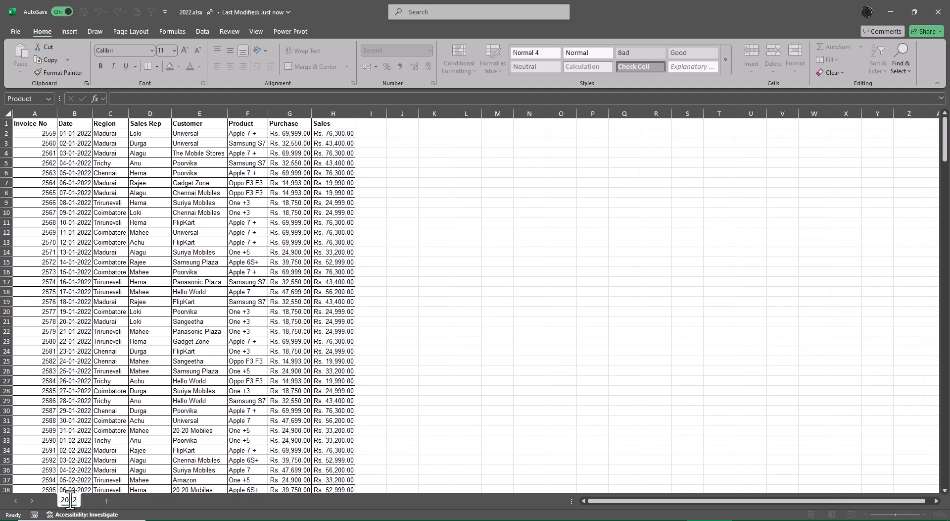
type("22")
key("Return")
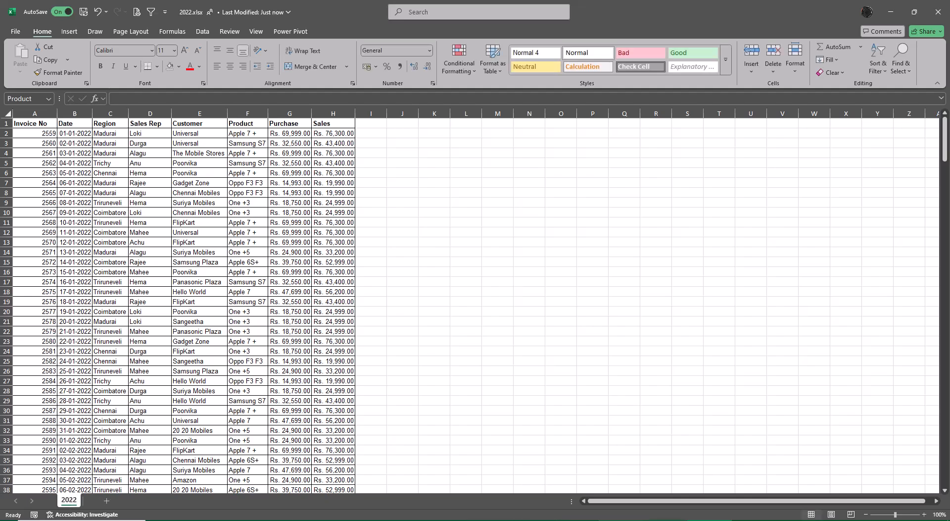
Switch to 2021.xlsx and copy the filtered sales table, including its header row.
left_click(622, 520)
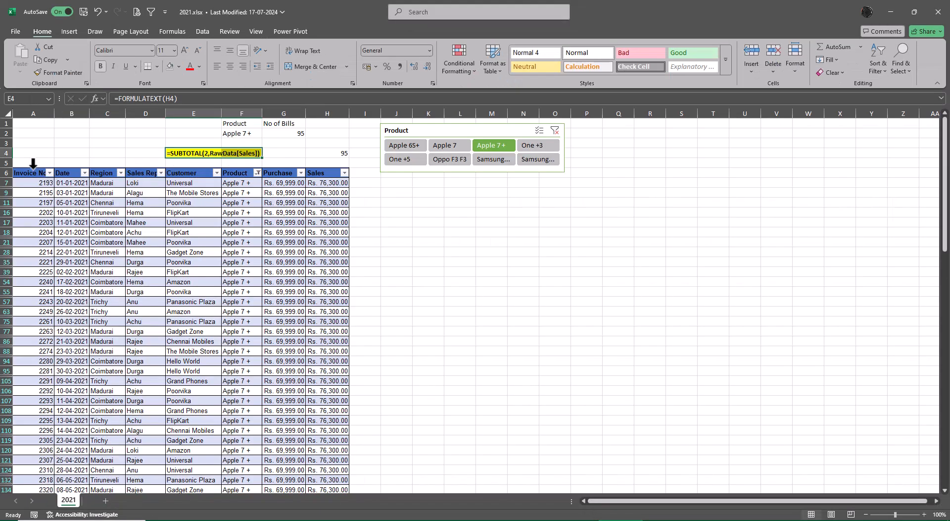
left_click(33, 169)
left_click(33, 168)
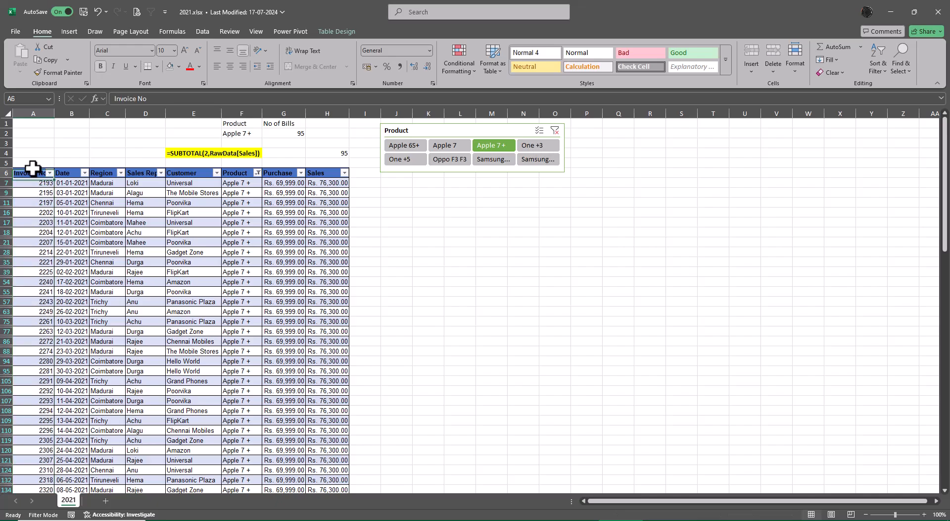
key("ctrl+shift+Right")
key("ctrl+shift+Down")
key("ctrl+c")
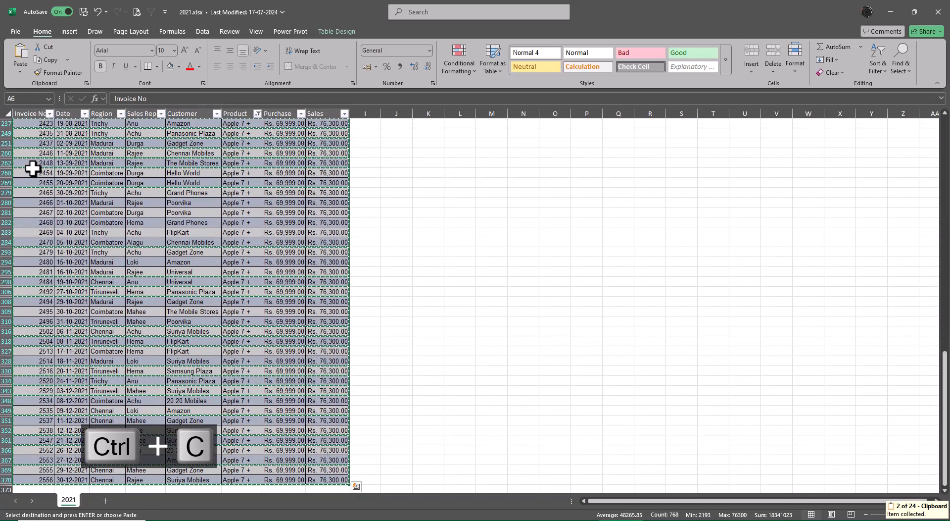
Paste the copied 2021 sales rows into a new worksheet and autofit the column widths.
left_click(105, 500)
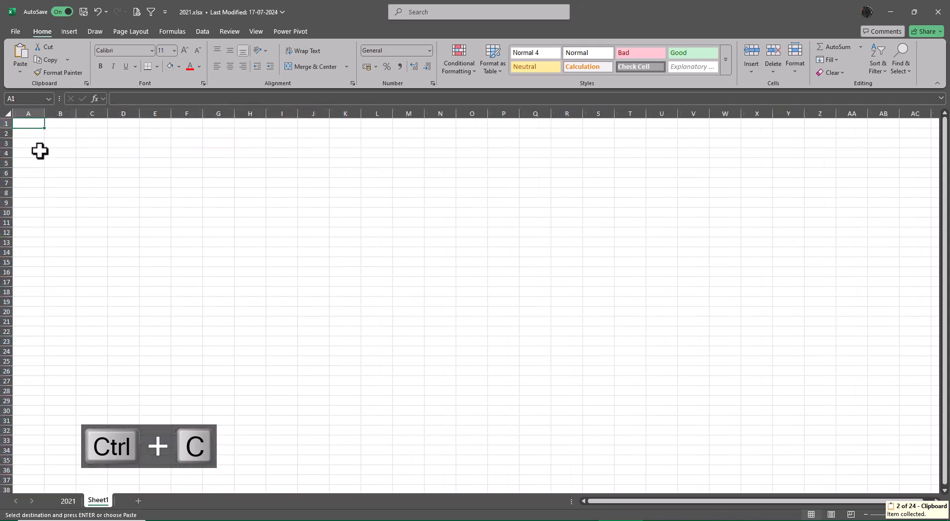
key("ctrl+v")
key("alt+o")
key("alt+c")
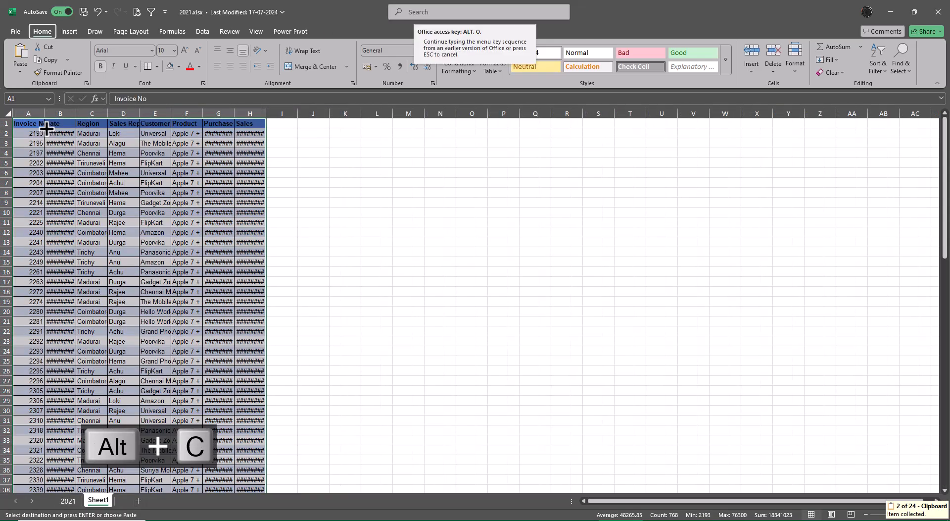
key("alt+a")
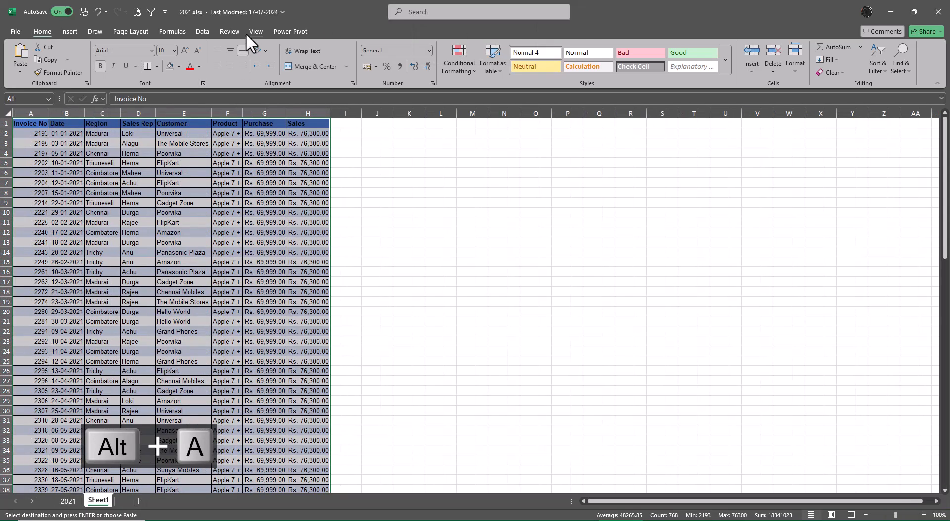
Remove the fill colour from the entire pasted 2021 data range and return to cell A1.
left_click(220, 214)
left_click(30, 128)
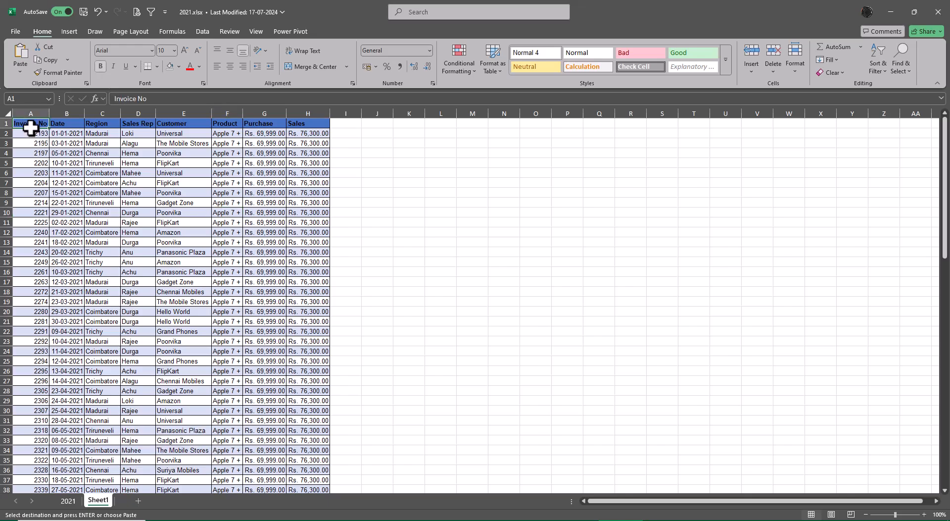
key("ctrl+shift+Right")
key("ctrl+shift+Down")
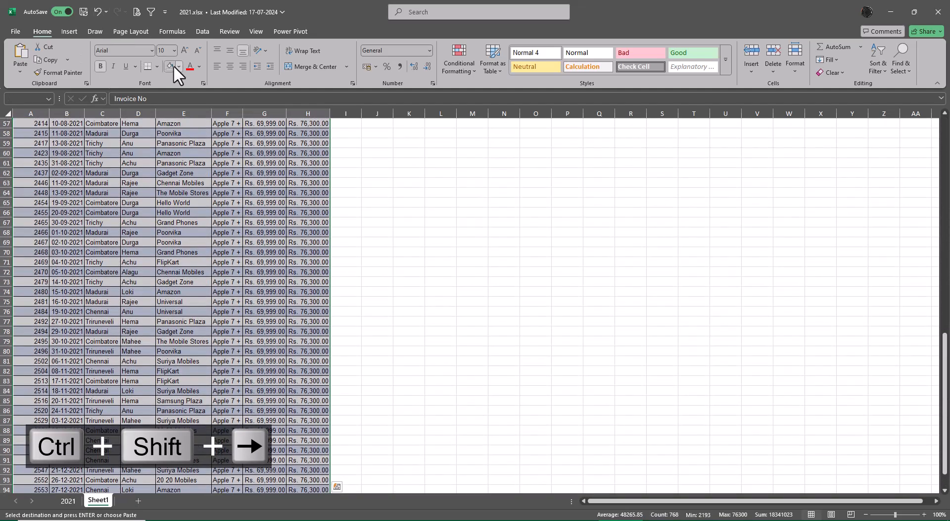
scroll(298, 218, "up", 19)
key("ctrl+Up")
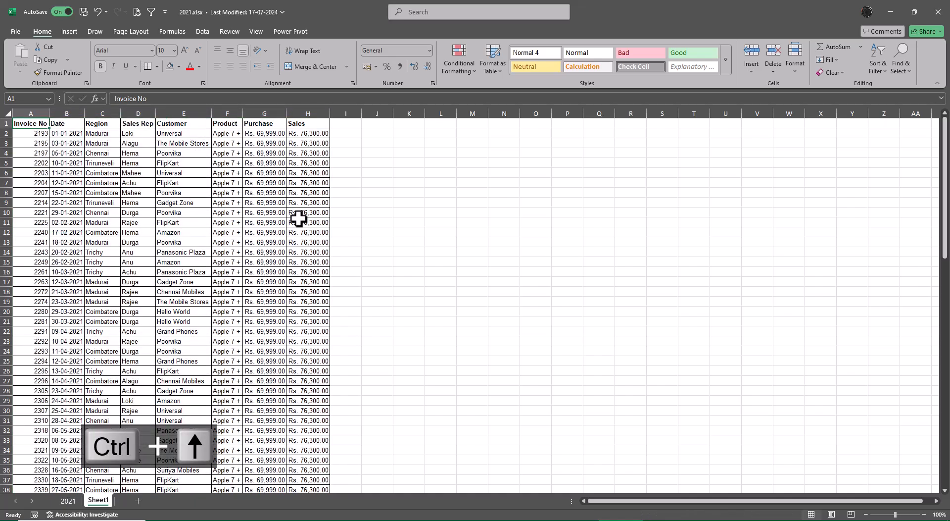
Delete the original 2021 worksheet and rename the remaining Sheet1 as 2021.
right_click(68, 501)
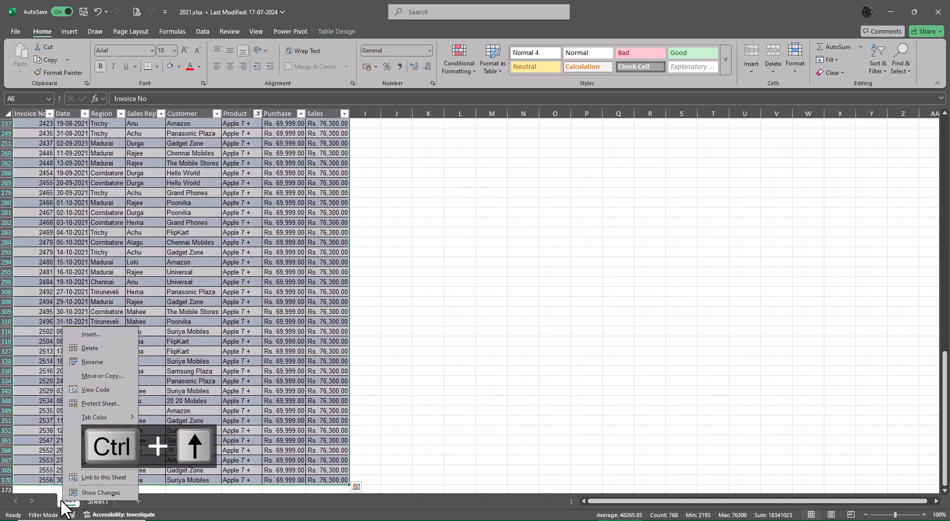
left_click(101, 348)
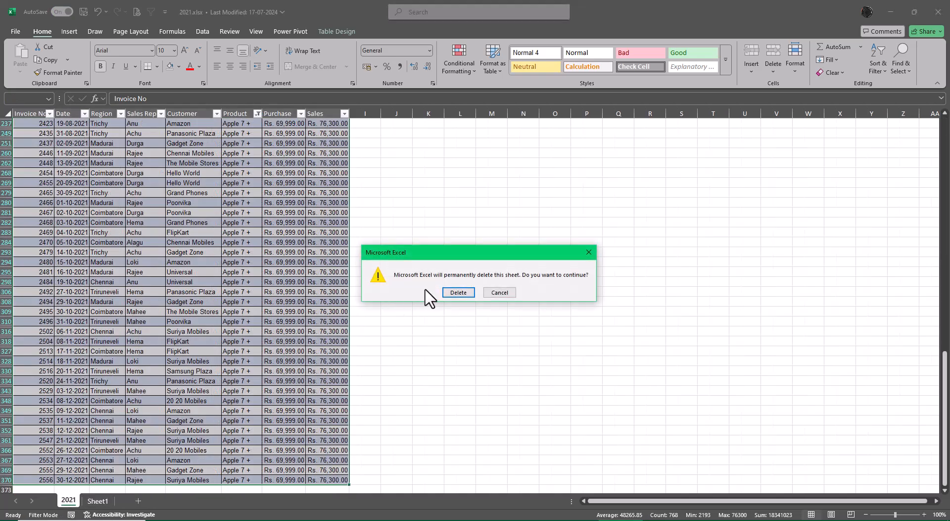
left_click(458, 292)
double_click(72, 500)
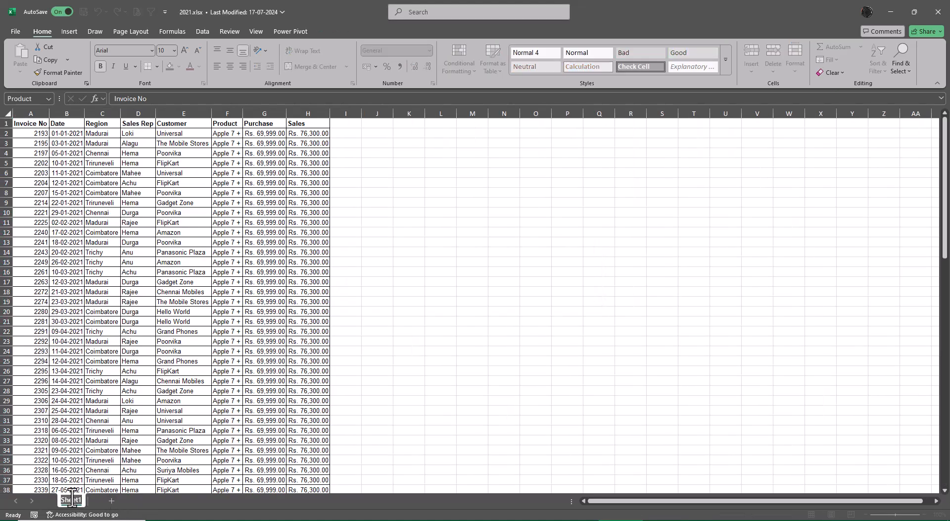
type("2021")
key("Return")
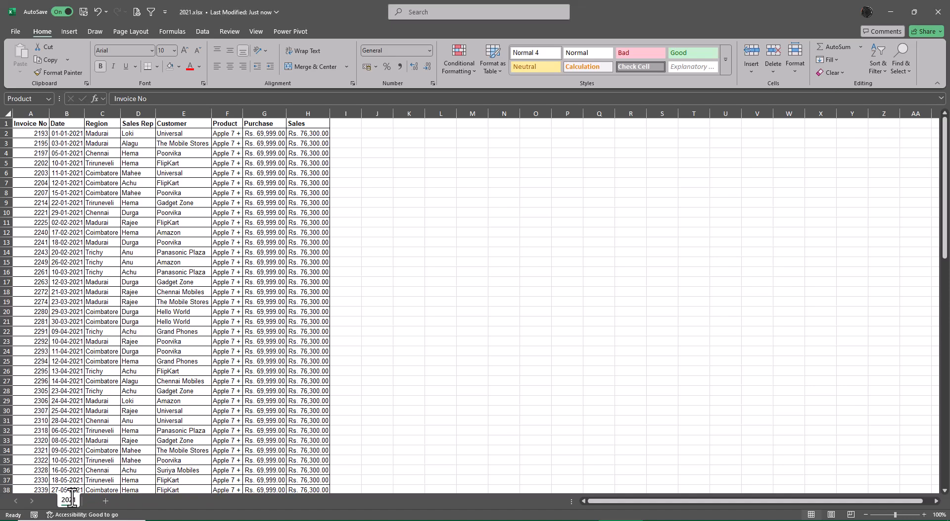
Review the first and last invoice rows of the sales data in 2020.xlsx and 2021.xlsx.
key("alt+Tab")
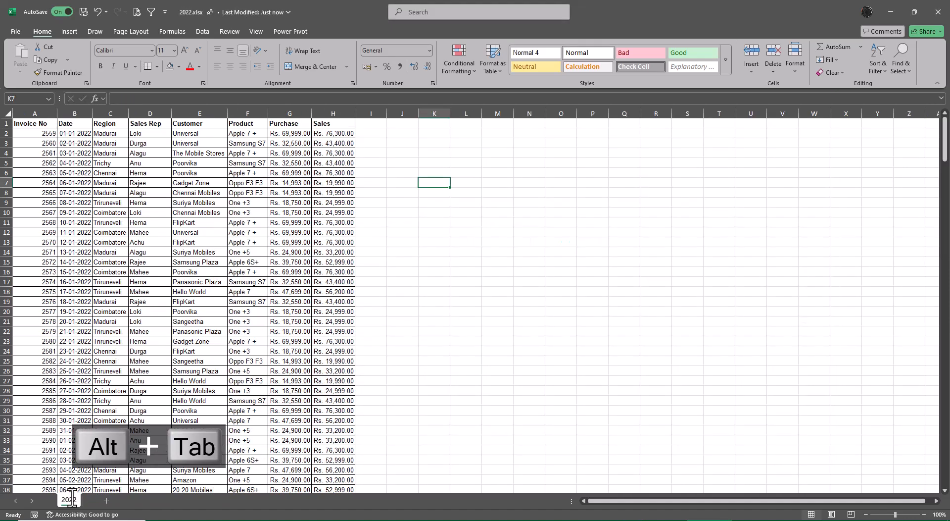
key("alt+Tab")
key("alt+Tab")
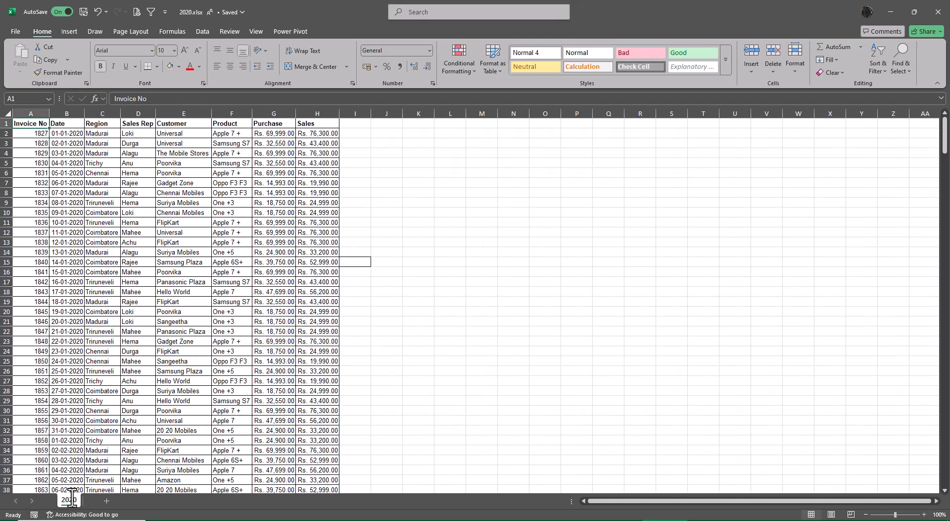
key("Down")
key("ctrl+Down")
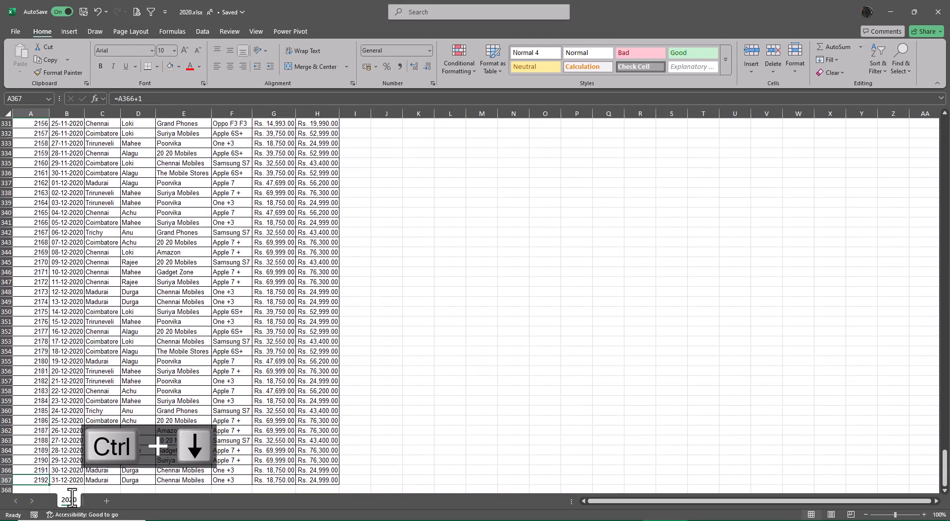
key("alt+Tab")
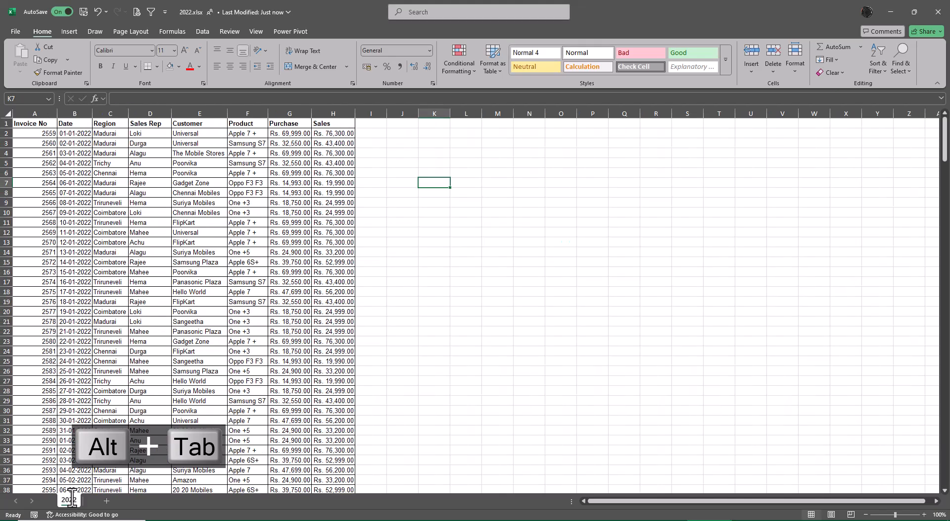
key("alt+Tab")
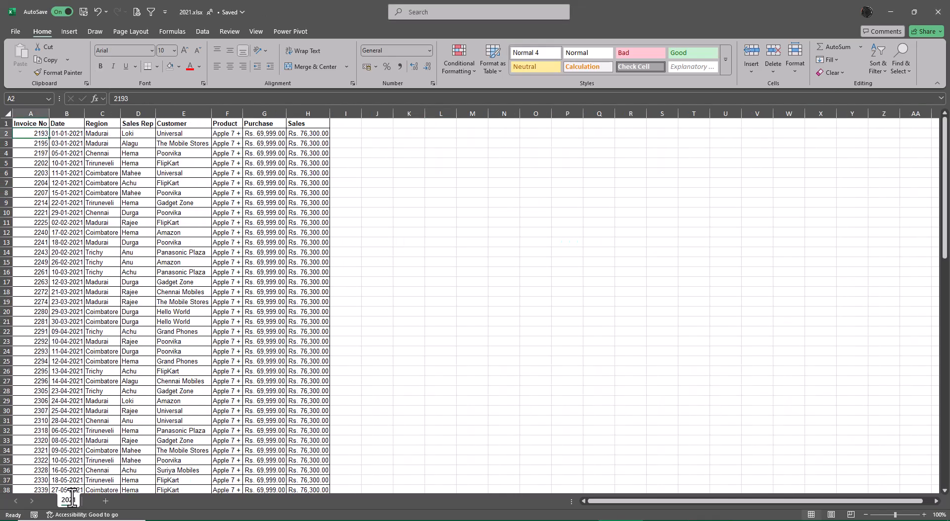
key("ctrl+Down")
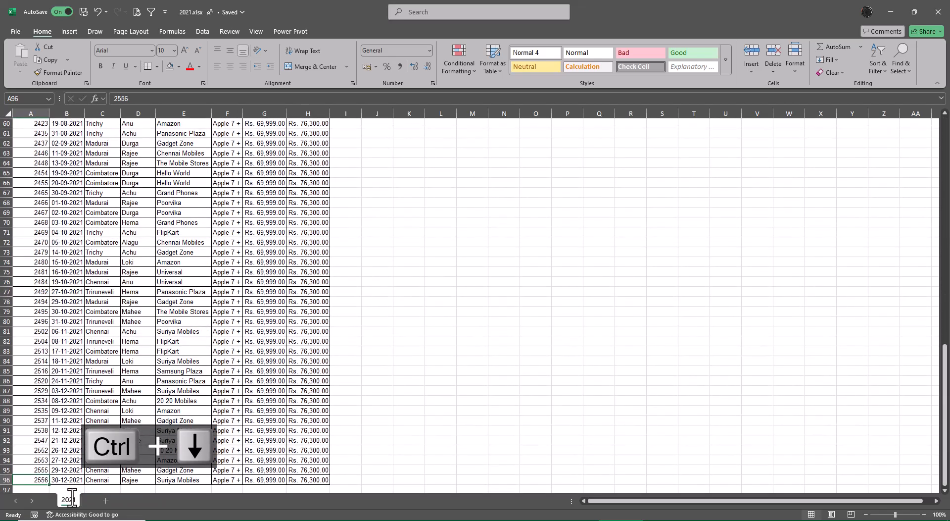
Return to 2022.xlsx and go to the first invoice number in cell A2.
key("alt+Tab")
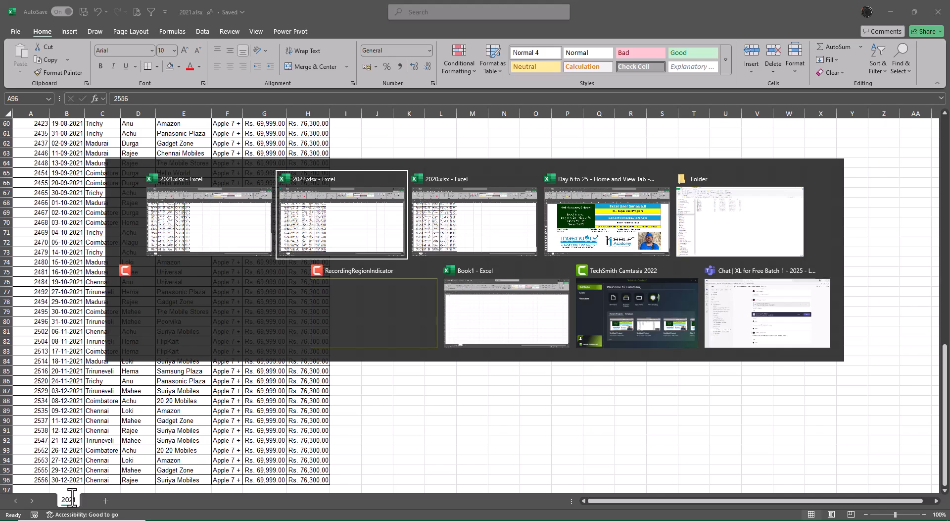
key("alt+Tab")
key("ctrl+Left")
key("ctrl+Left")
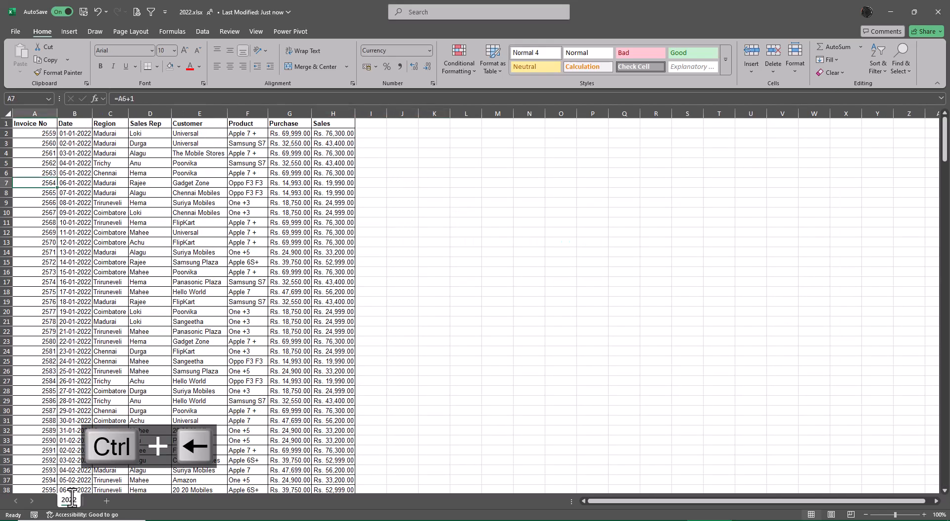
key("ctrl+Up")
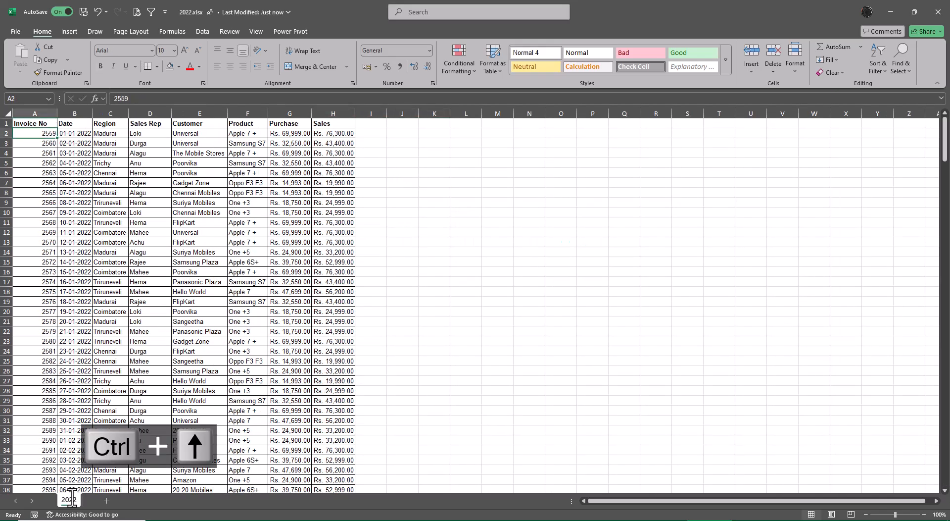
Review the first and last invoice rows in 2021.xlsx and compare them with the first invoice row in 2022.xlsx.
key("alt+Tab")
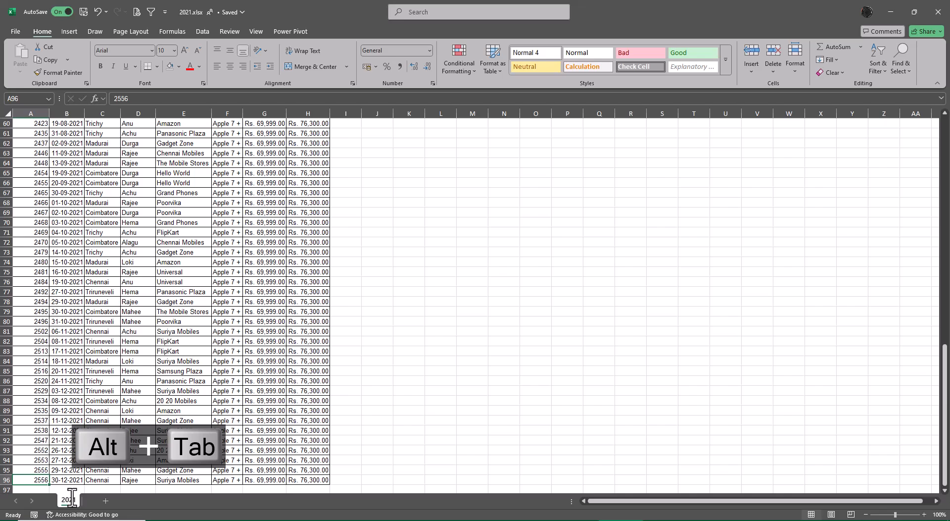
key("ctrl+Up")
key("Down")
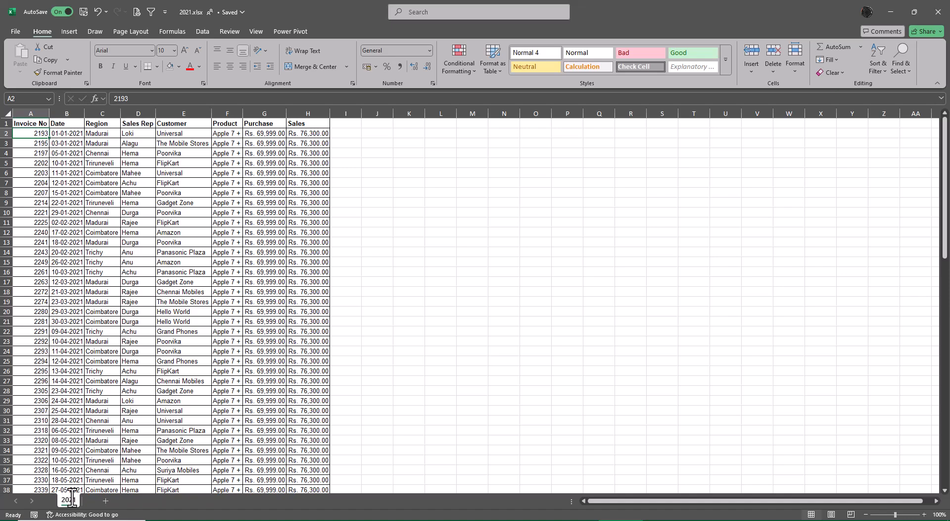
key("ctrl+Down")
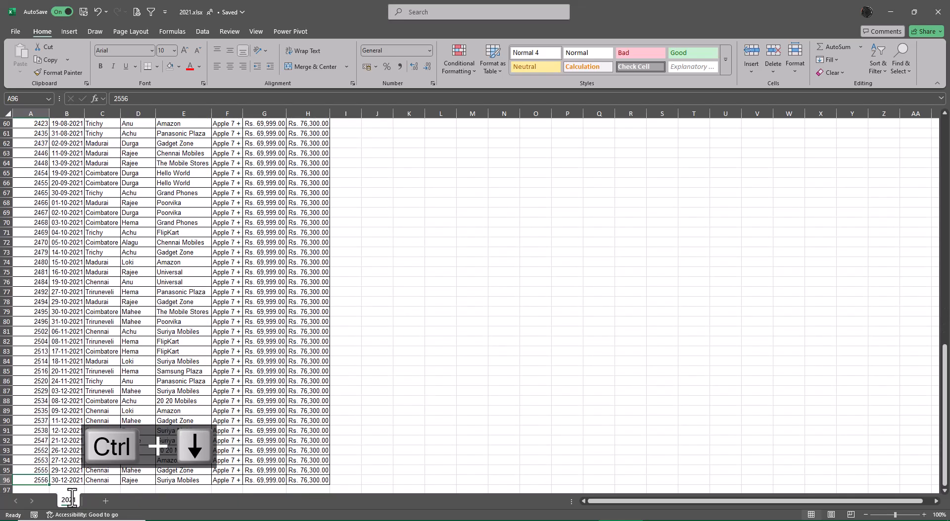
key("alt+Tab")
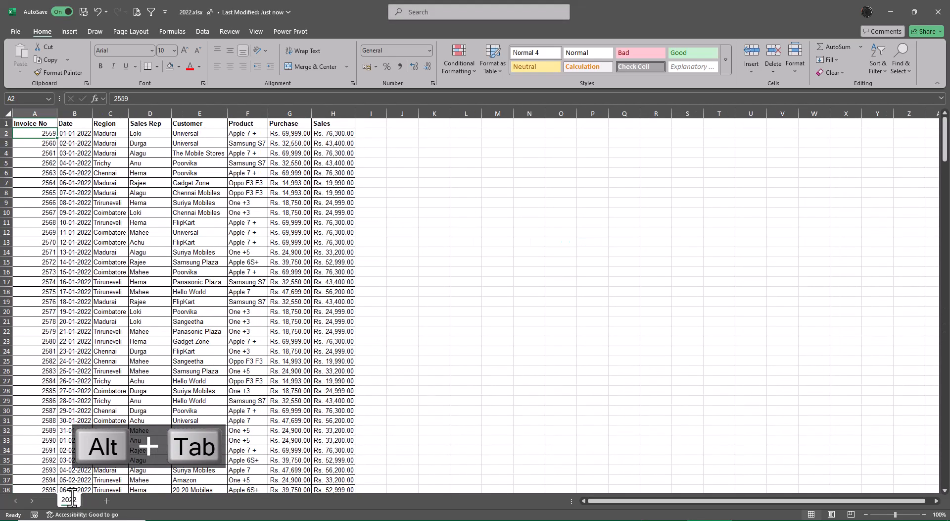
Look at the empty Sheet3 in Book1 as the paste destination and return to 2022.xlsx.
key("alt+Tab")
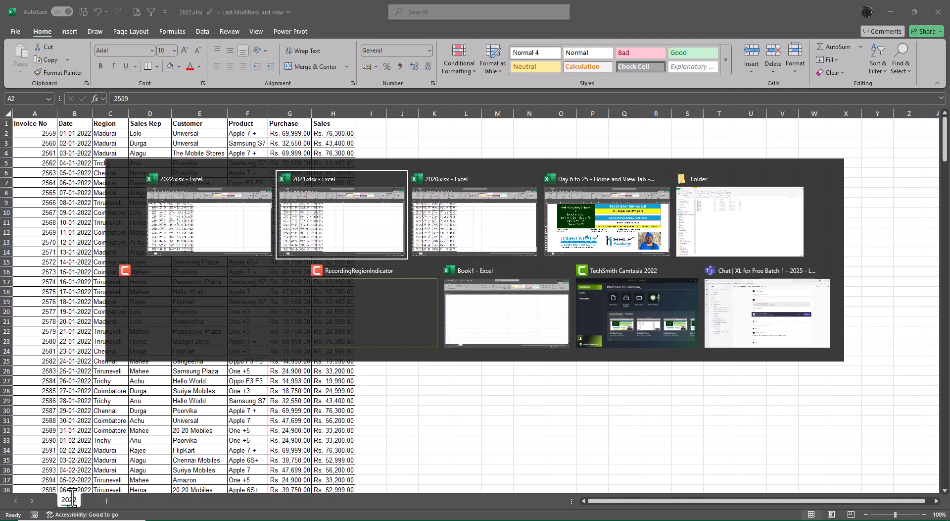
key("alt+Tab")
key("alt+Tab")
key("alt+Tab")
key("alt+Tab")
key("alt+Tab")
key("alt+Tab")
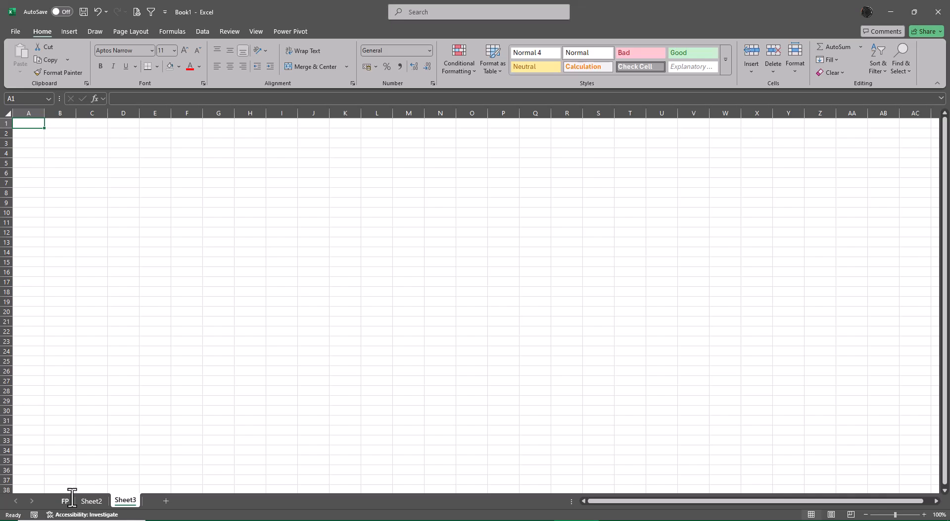
key("alt+Tab")
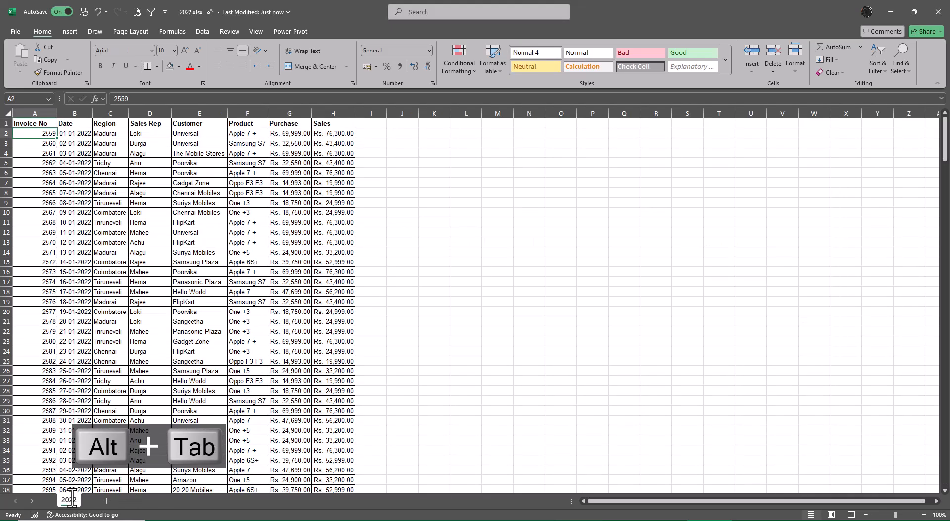
left_click(752, 430)
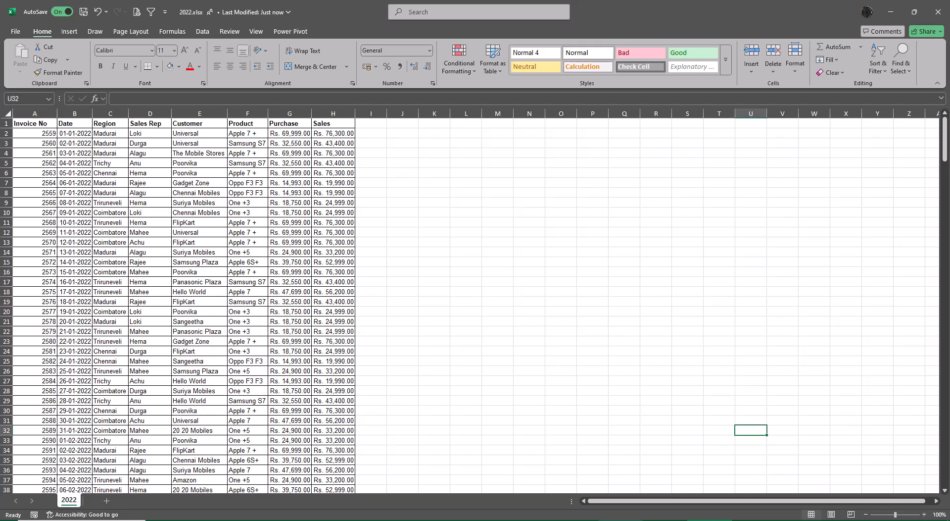
Copy the entire sales table in 2020.xlsx, including its header row.
key("alt+Tab")
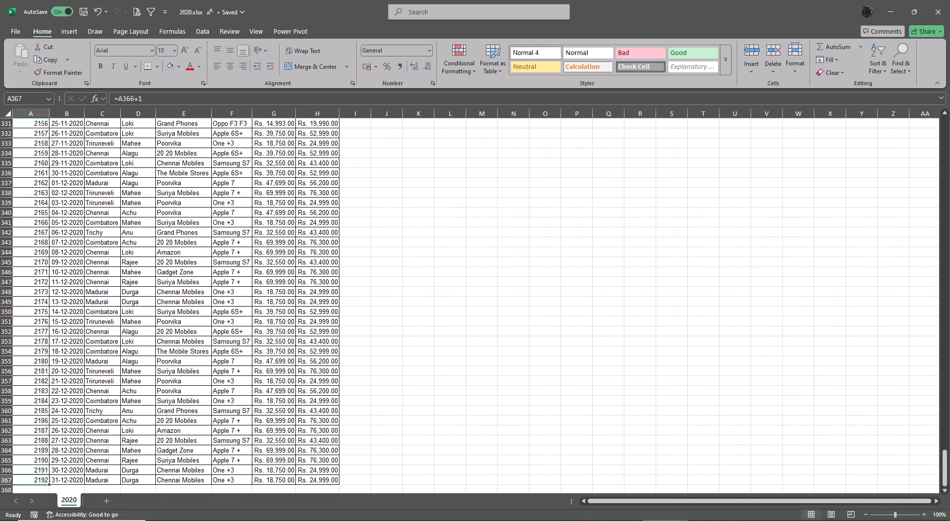
left_click(264, 356)
key("ctrl+Up")
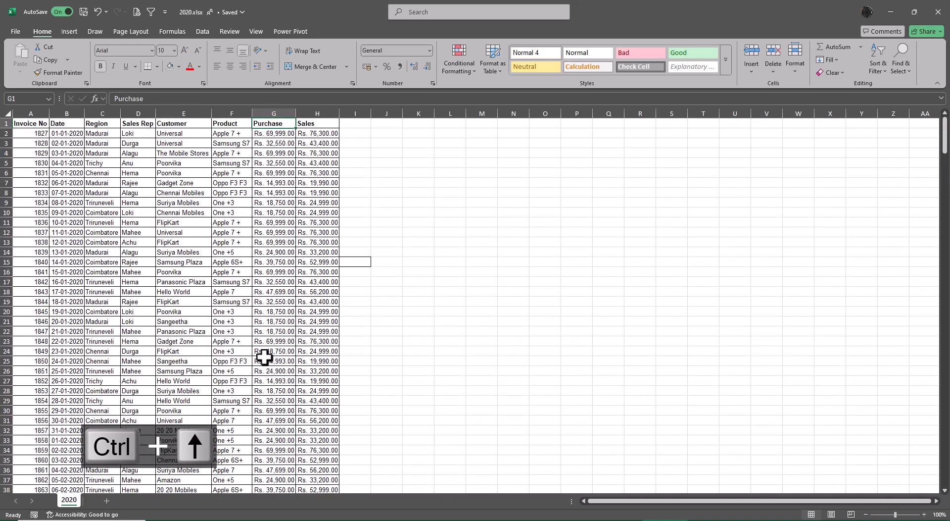
key("ctrl+Left")
key("ctrl+shift+Right")
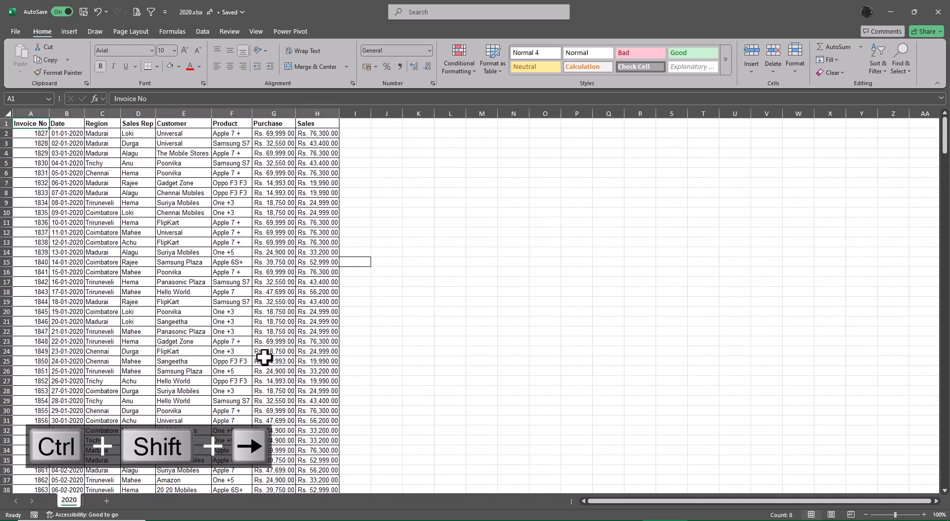
key("ctrl+shift+Down")
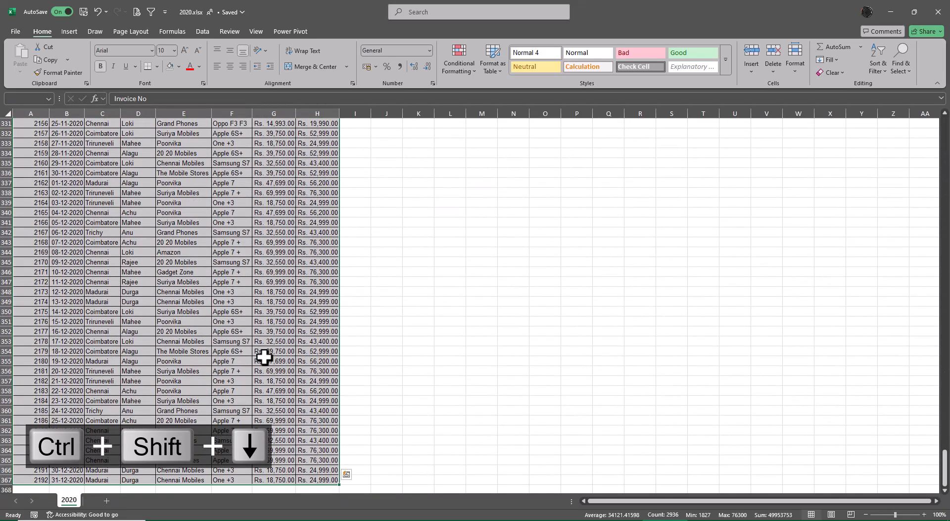
key("ctrl+c")
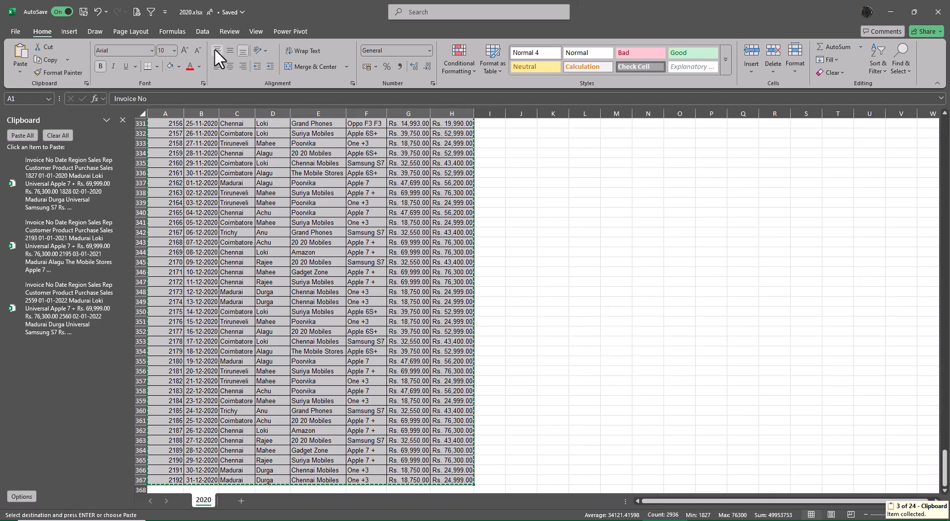
Clear all collected Office Clipboard items and copy the selected 2020 table afresh.
left_click(61, 132)
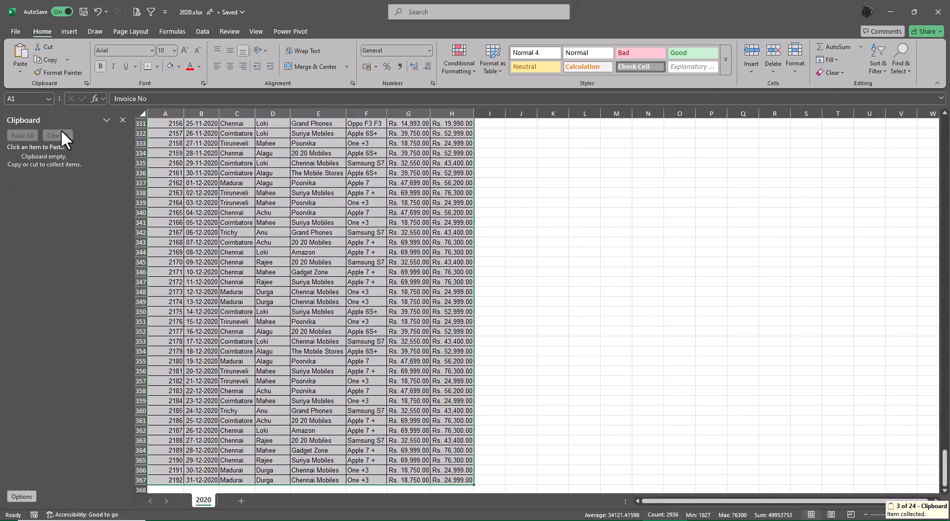
left_click(122, 120)
key("ctrl+c")
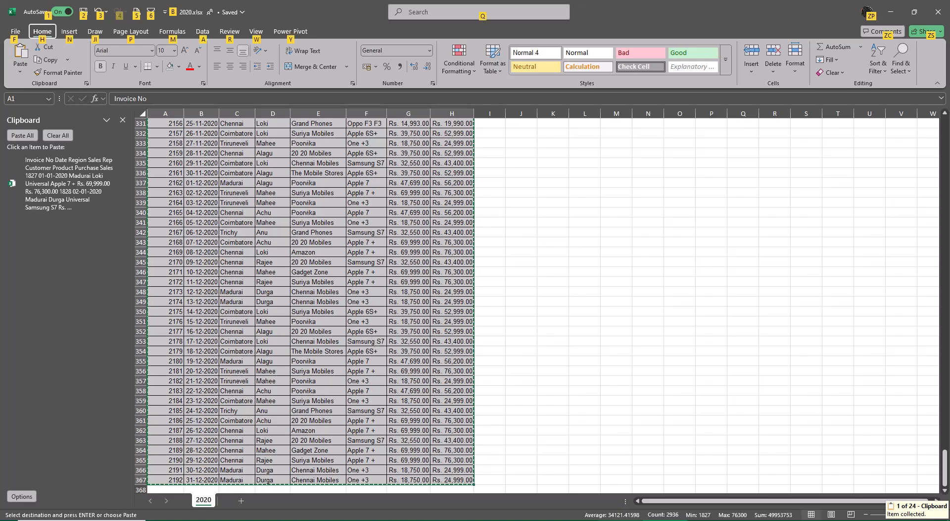
In 2021.xlsx, copy all sales rows from A2 to the last record, leaving out the header row.
left_click(621, 519)
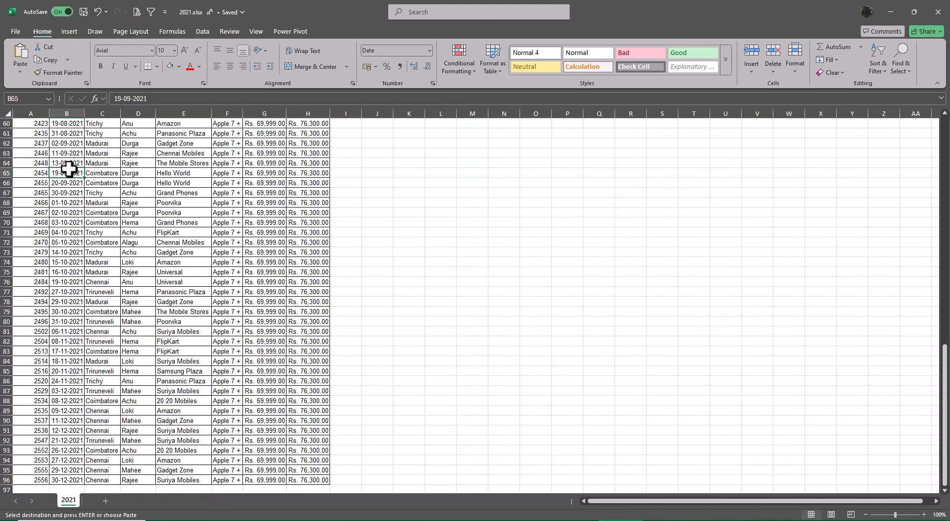
key("ctrl+Up")
key("Down")
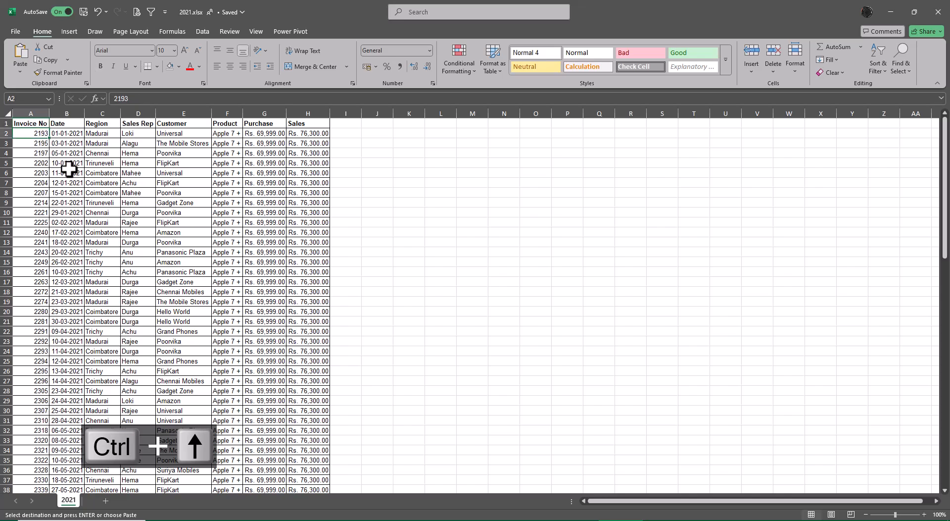
key("ctrl+shift+Right")
key("ctrl+shift+Down")
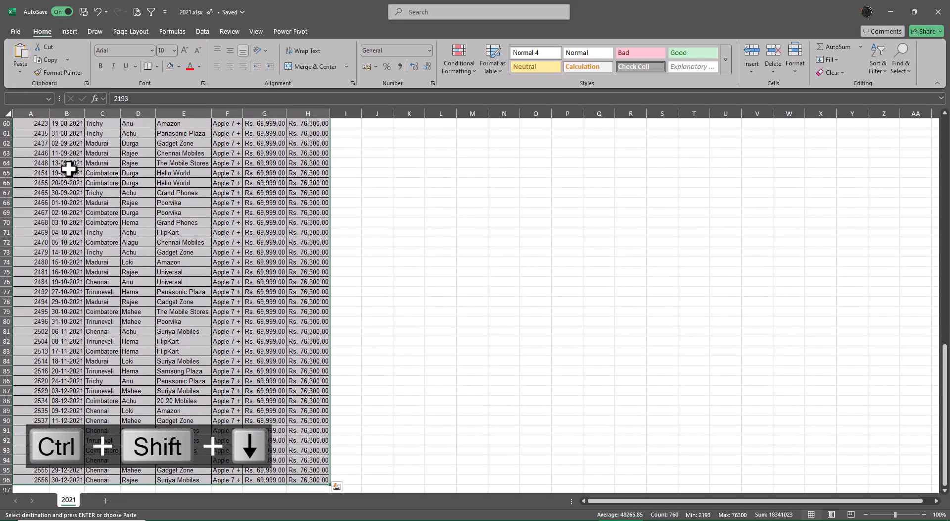
key("ctrl+c")
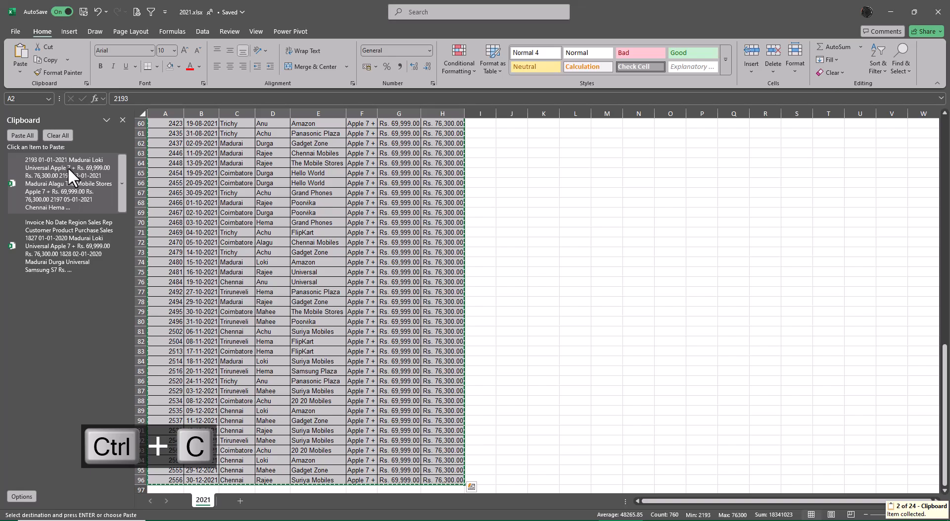
In 2022.xlsx, copy all sales rows from A2 to the last record, leaving out the header row.
key("alt")
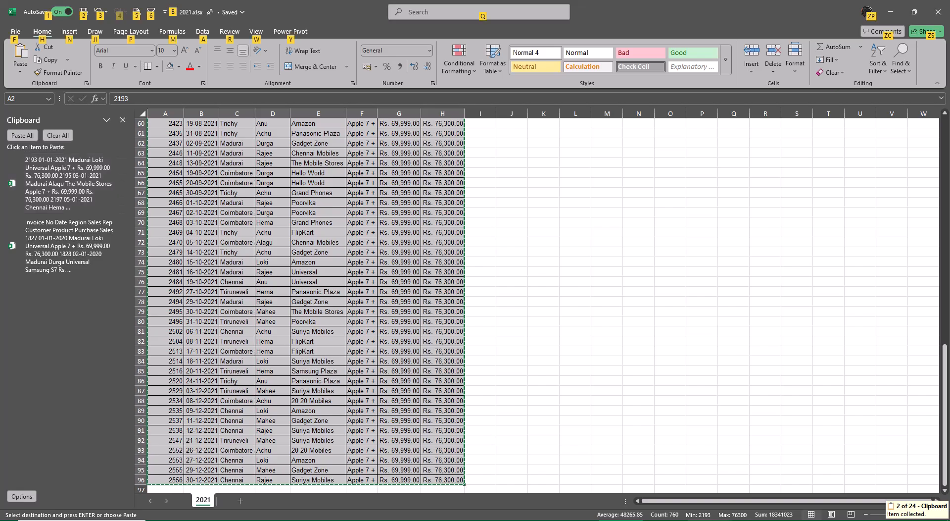
key("alt+Tab")
left_click(43, 134)
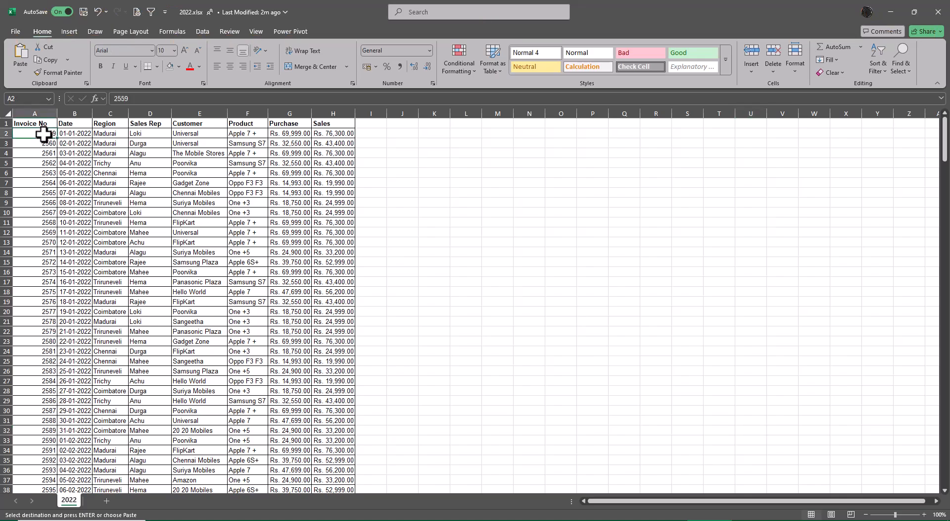
key("ctrl+shift+Right")
key("ctrl+shift+Down")
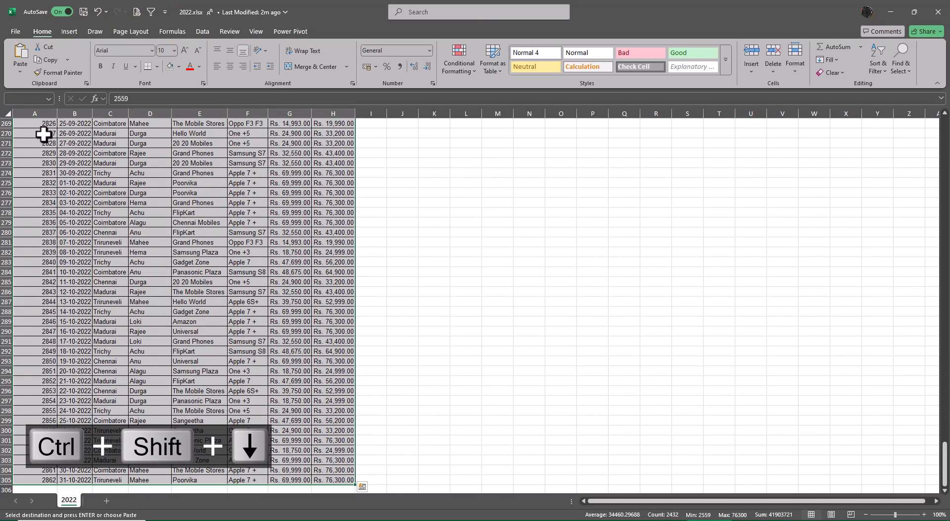
key("ctrl+c")
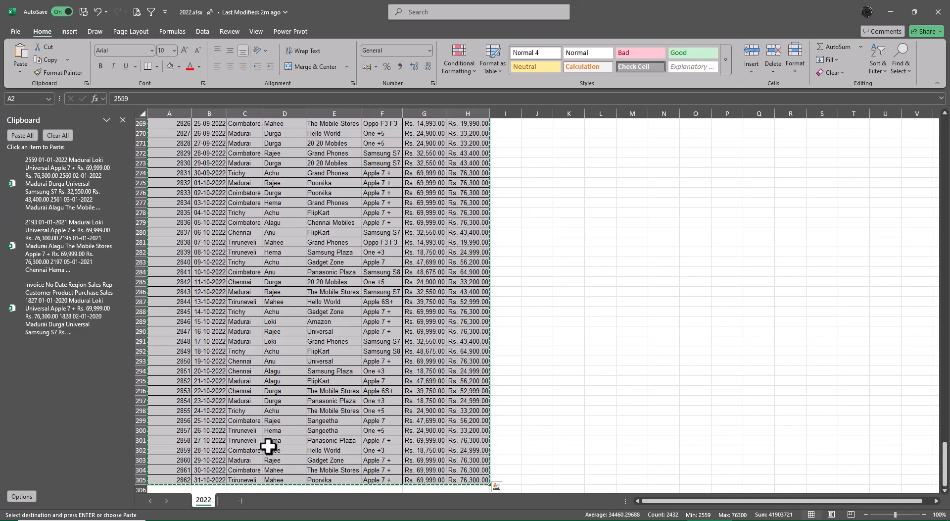
Switch to Book1 and paste all collected Office Clipboard items into Sheet3 starting at cell A1.
key("alt+Tab")
key("alt+Tab")
key("alt+Tab")
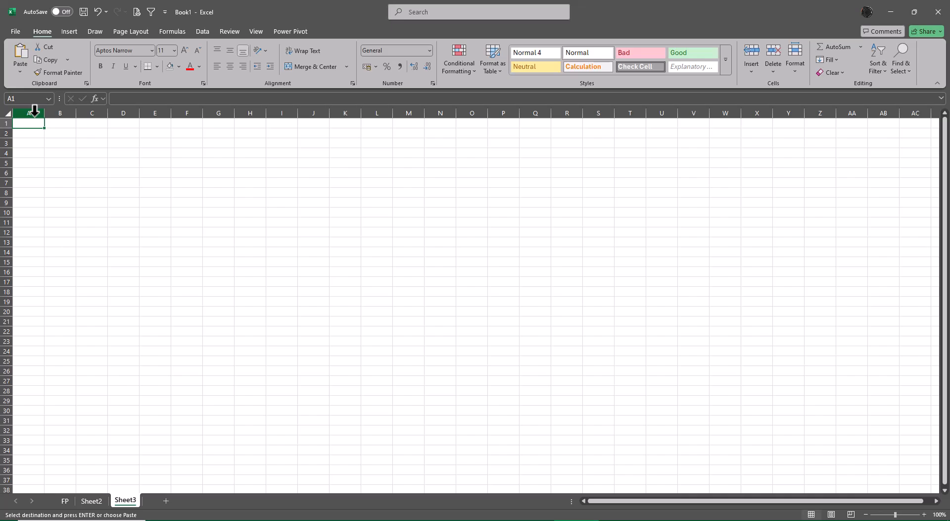
left_click(86, 82)
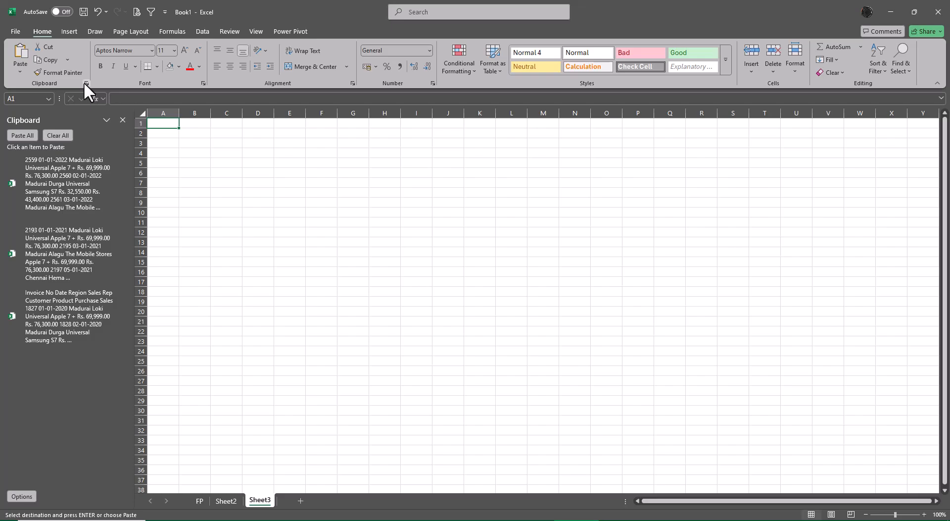
left_click(19, 131)
Select the whole combined table in Sheet3 and autofit its column widths.
key("ctrl+Up")
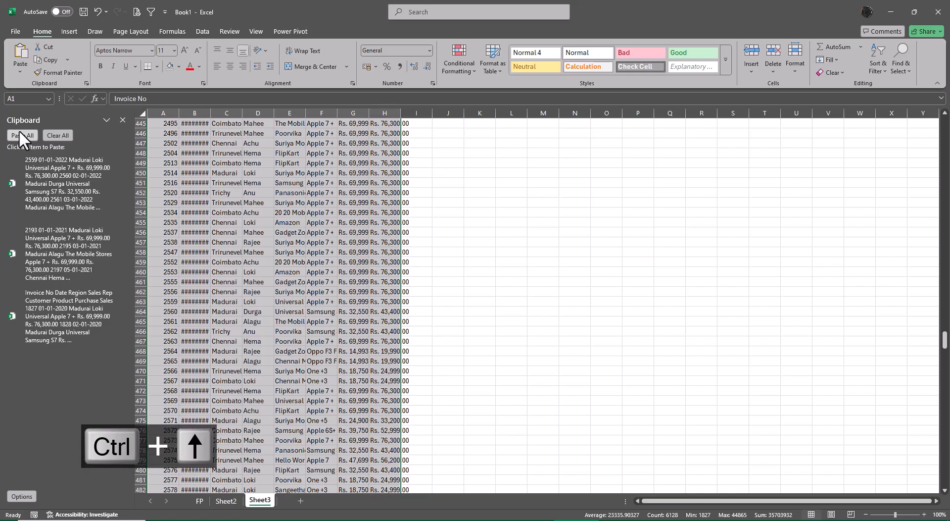
key("ctrl+shift+Right")
key("ctrl+shift+Down")
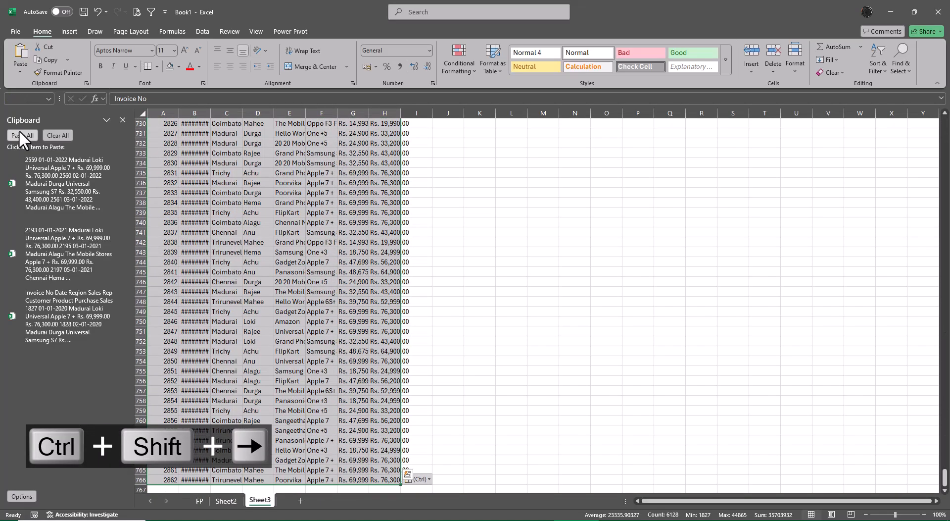
key("alt+o")
key("alt+c")
key("alt+a")
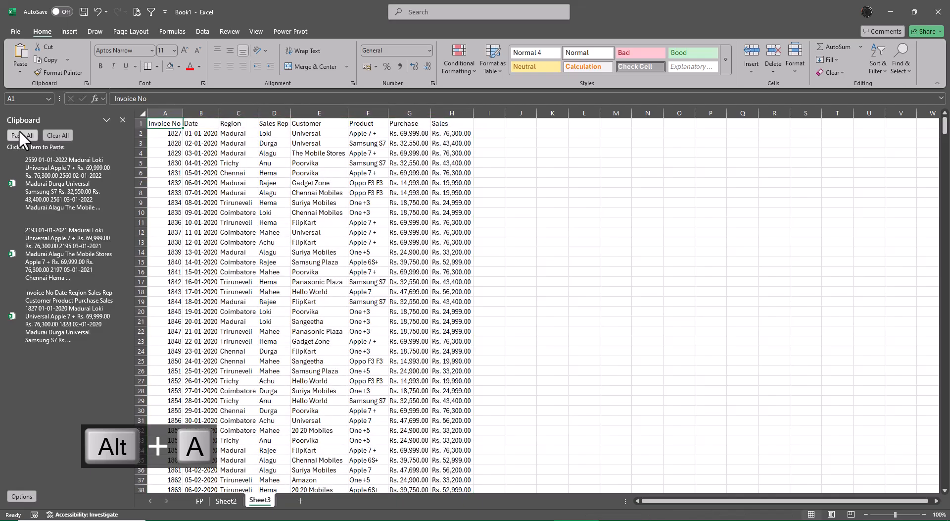
Check the last entry in the combined table's Date column and clear all Office Clipboard items.
key("Right")
key("ctrl+Down")
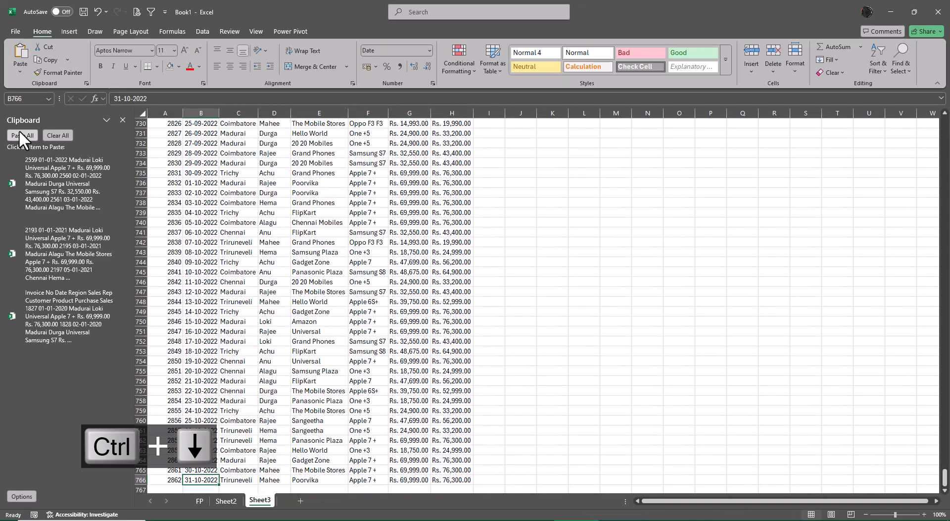
key("ctrl+Up")
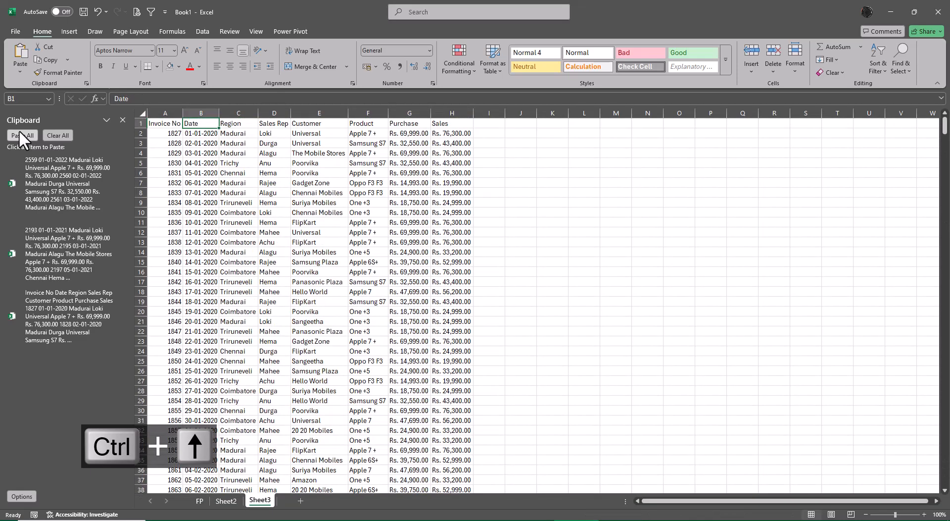
left_click(55, 135)
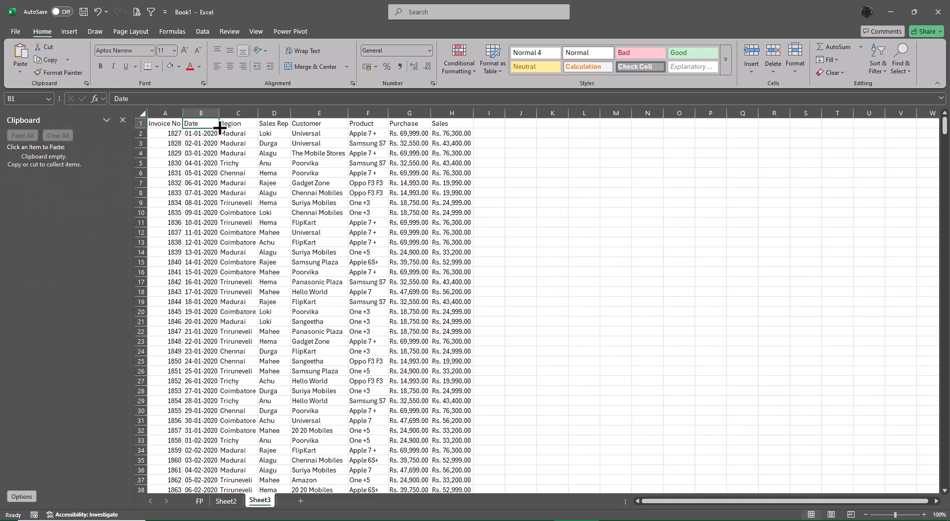
Turn on filters for the combined table's header row in Sheet3 and close the Office Clipboard pane.
left_click(198, 29)
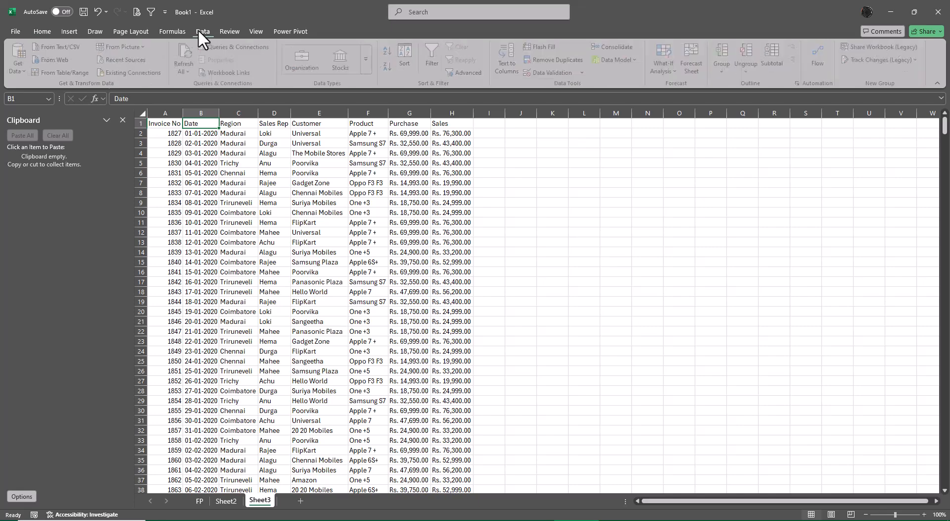
left_click(440, 51)
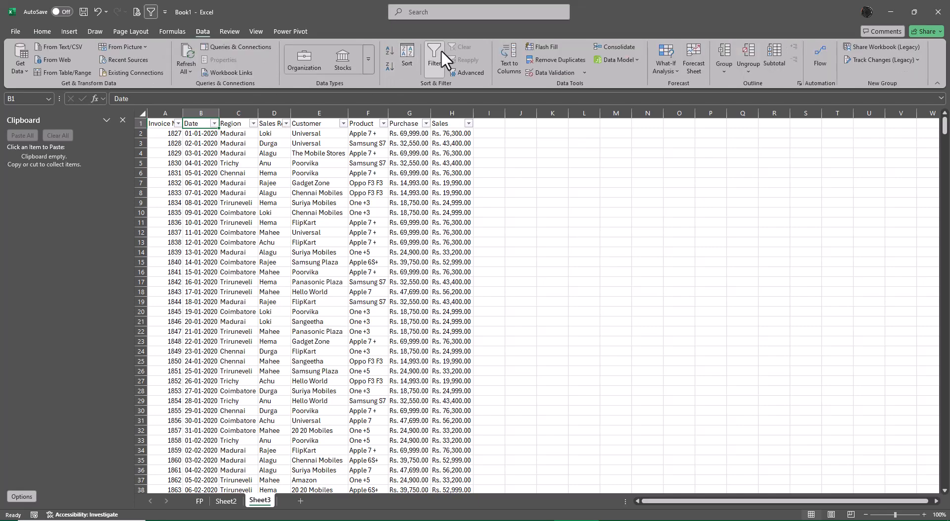
left_click(123, 120)
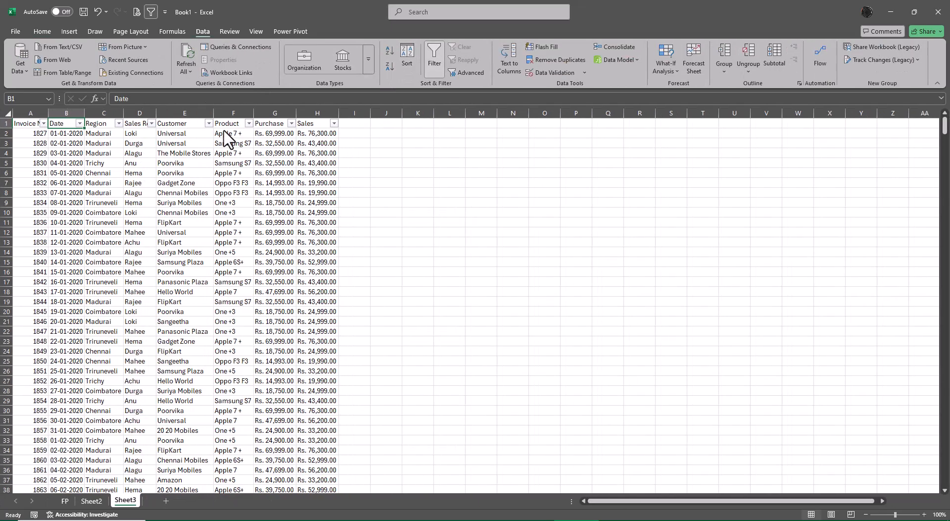
Check which years the Date filter lists, and count the records by selecting the invoice numbers from A2 to the last row.
left_click(79, 123)
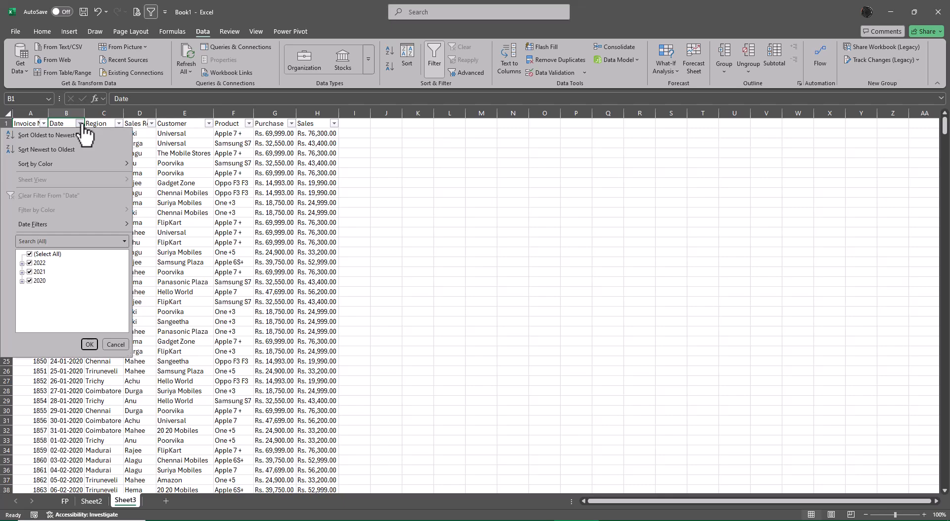
left_click(84, 125)
left_click(33, 132)
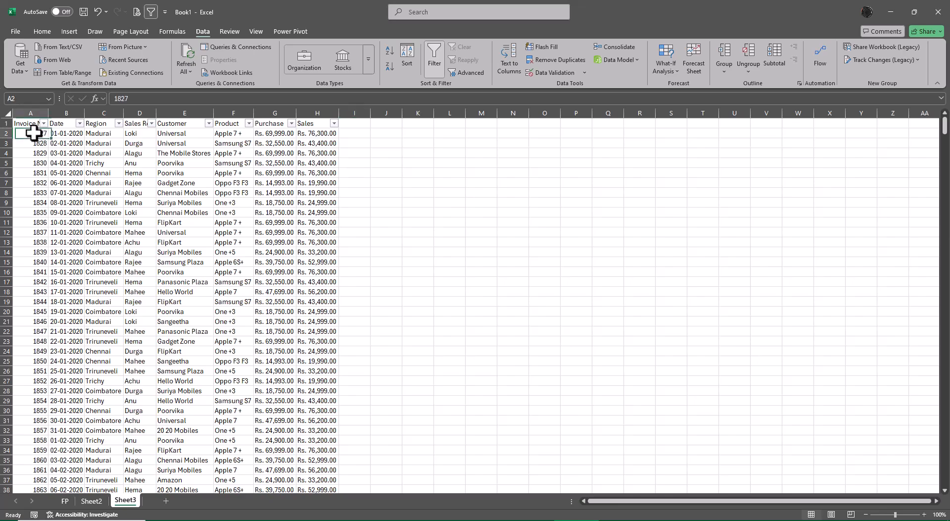
key("ctrl+shift+Down")
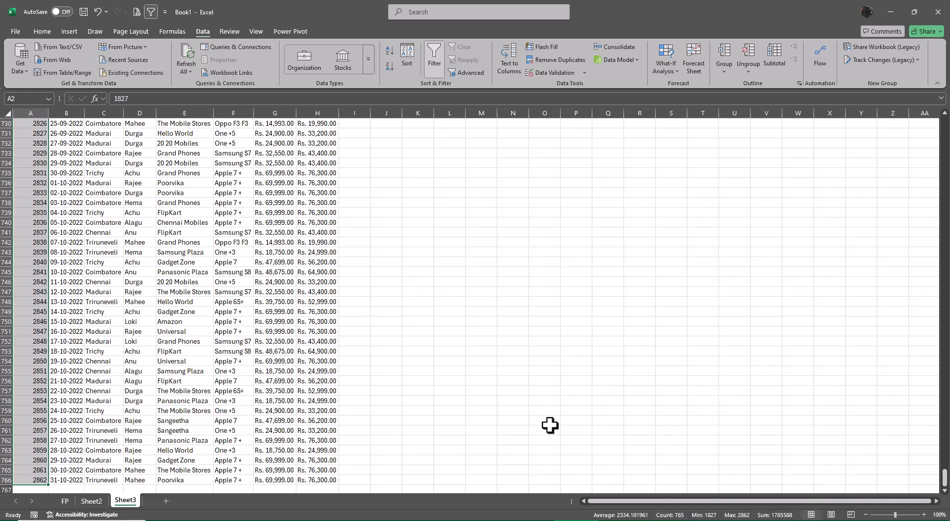
key("ctrl+Up")
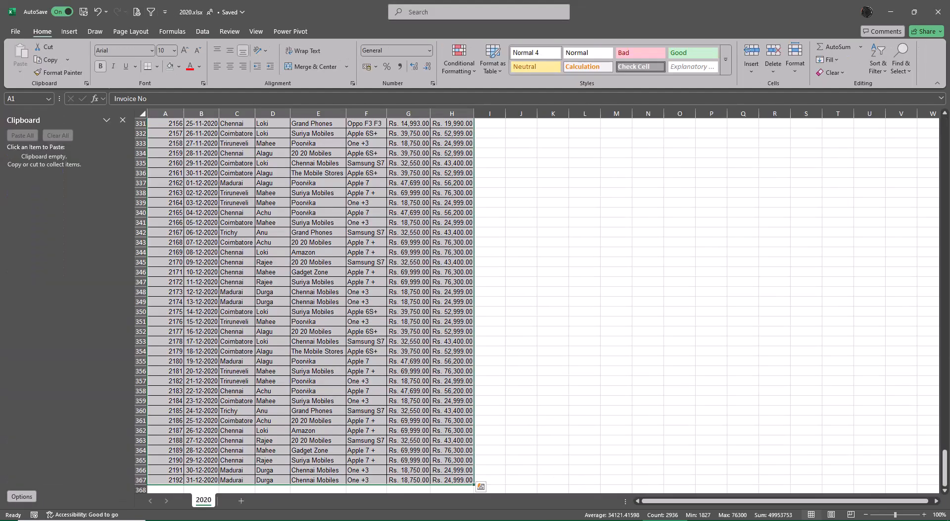
Switch to 2020.xlsx, close its Clipboard pane and enter the last row number, 367, in cell N340.
left_click(275, 272)
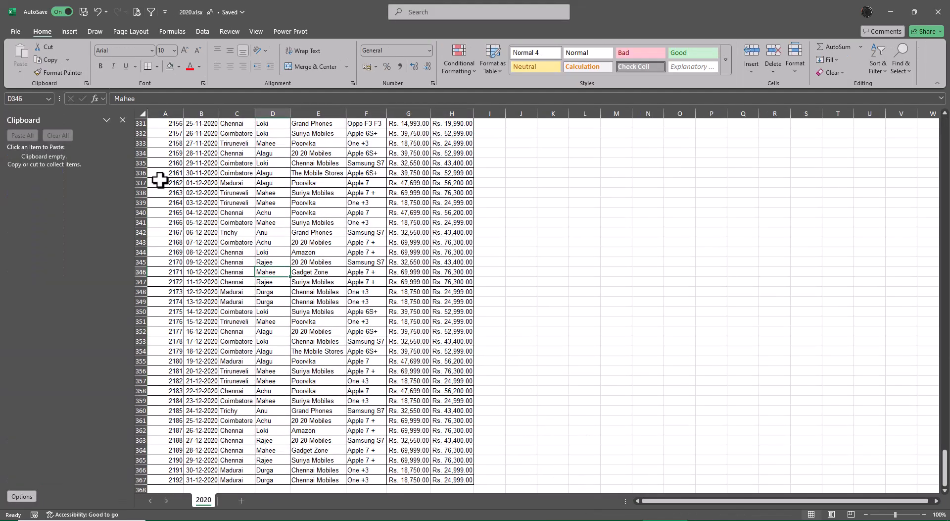
left_click(122, 119)
left_click(152, 195)
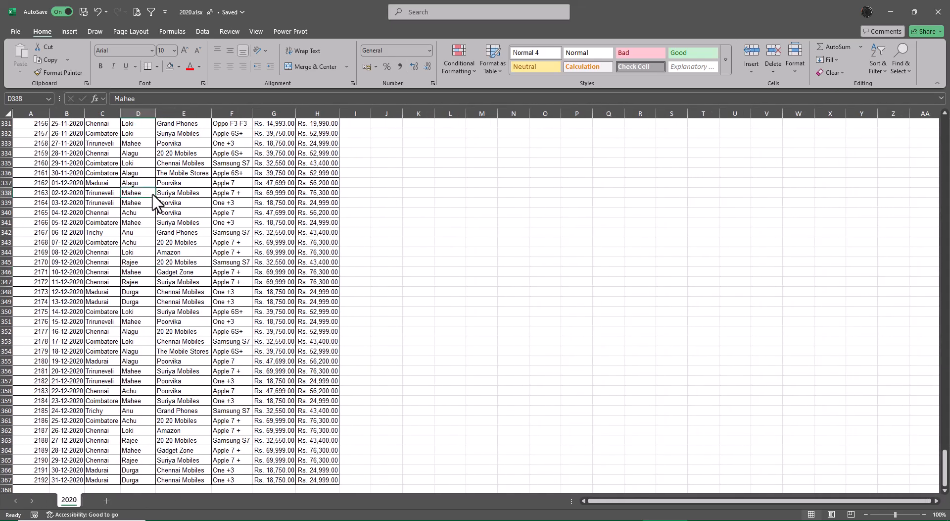
left_click(527, 213)
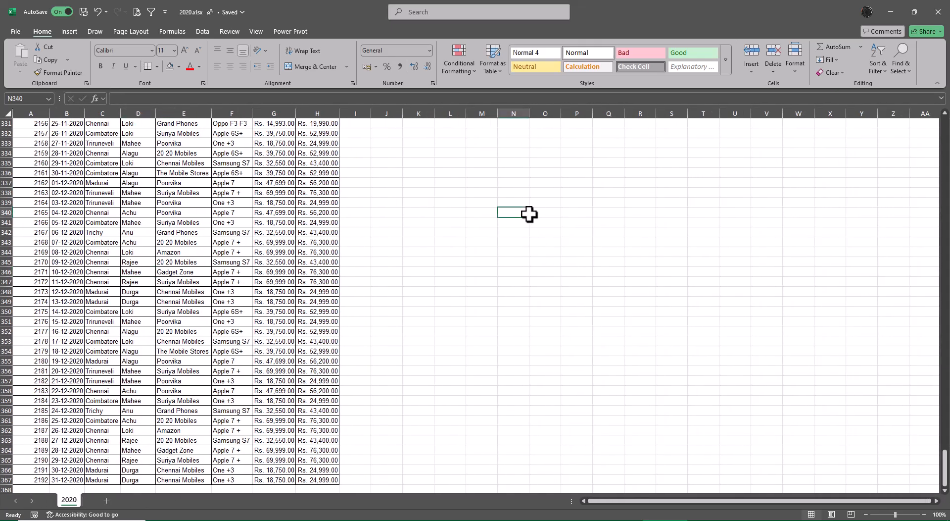
type("367")
key("Return")
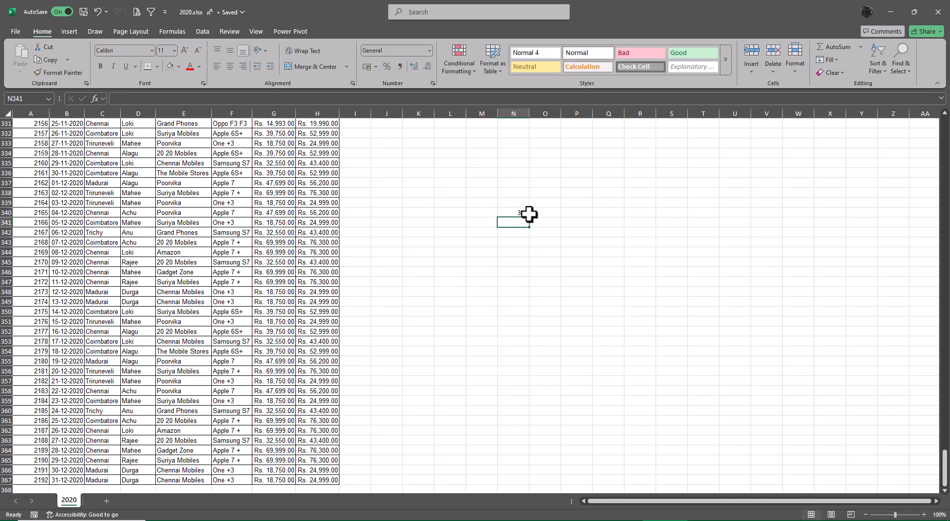
Look up the last used row in 2021.xlsx and enter 96 in cell N341 of 2020.xlsx.
left_click(612, 520)
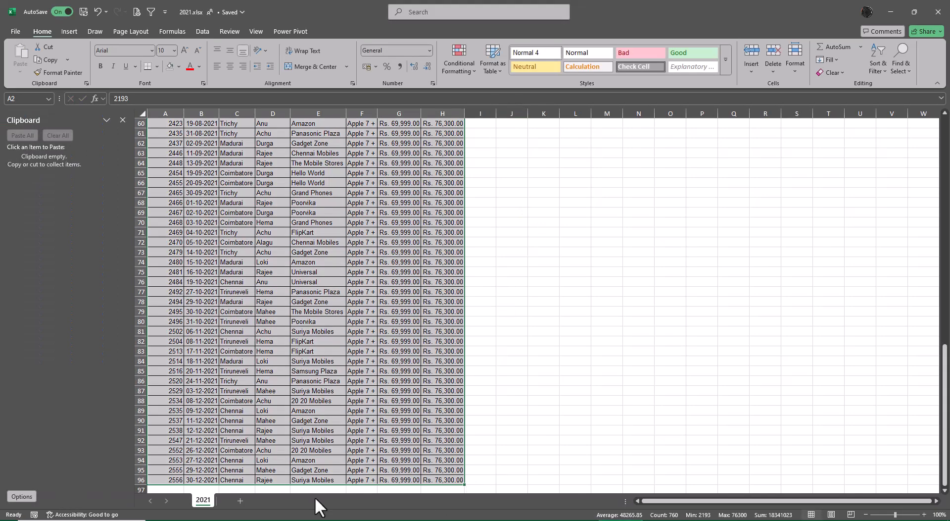
key("alt+Tab")
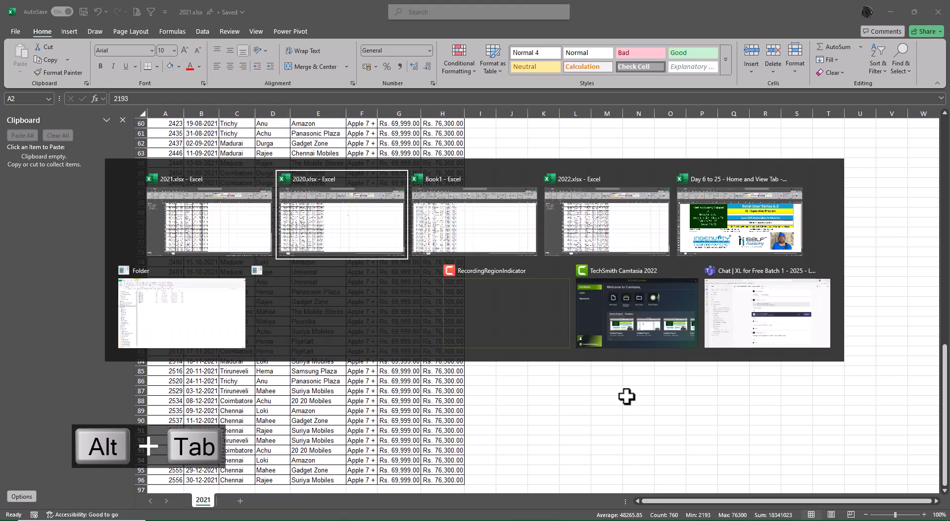
type("96")
key("Return")
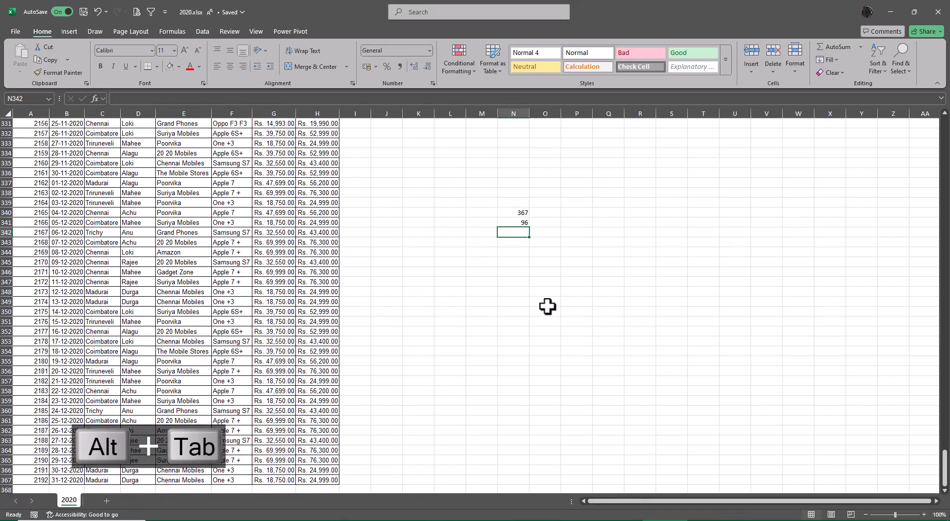
Look up the last used row in 2022.xlsx, enter 305 in N342 of 2020.xlsx, and sum N340:N342 in N343.
key("alt+Tab")
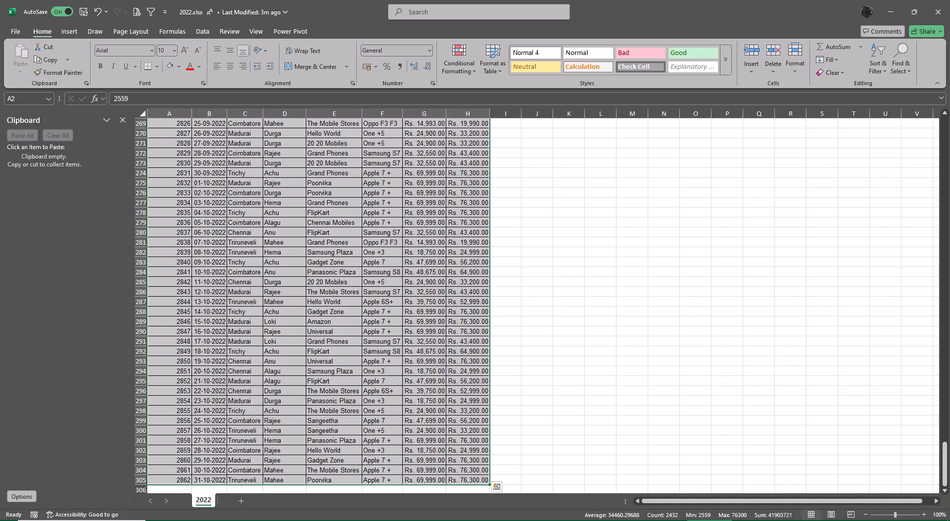
key("alt+Tab")
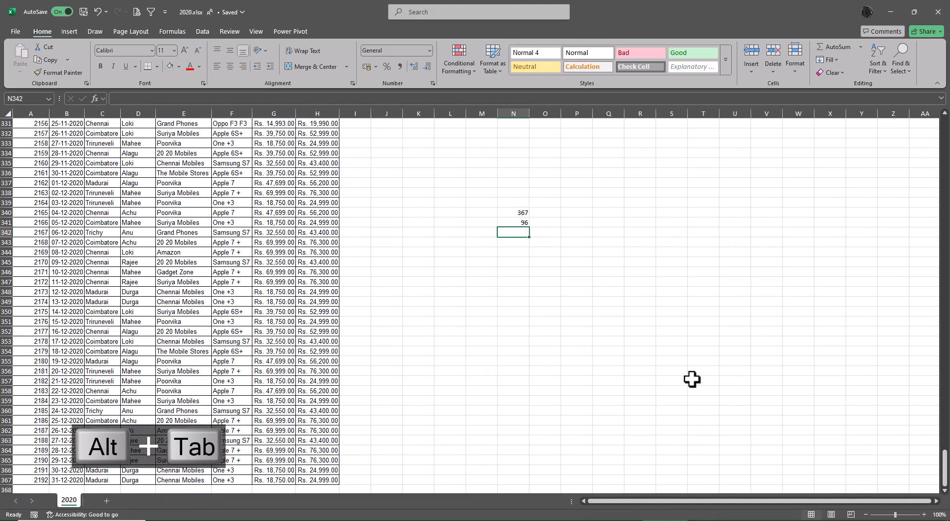
type("305")
key("Return")
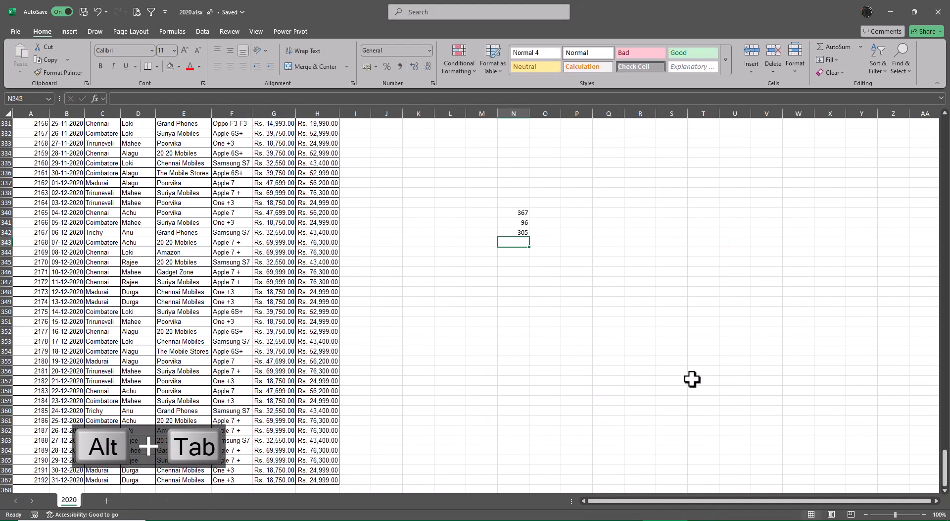
key("alt+equal")
key("alt+equal")
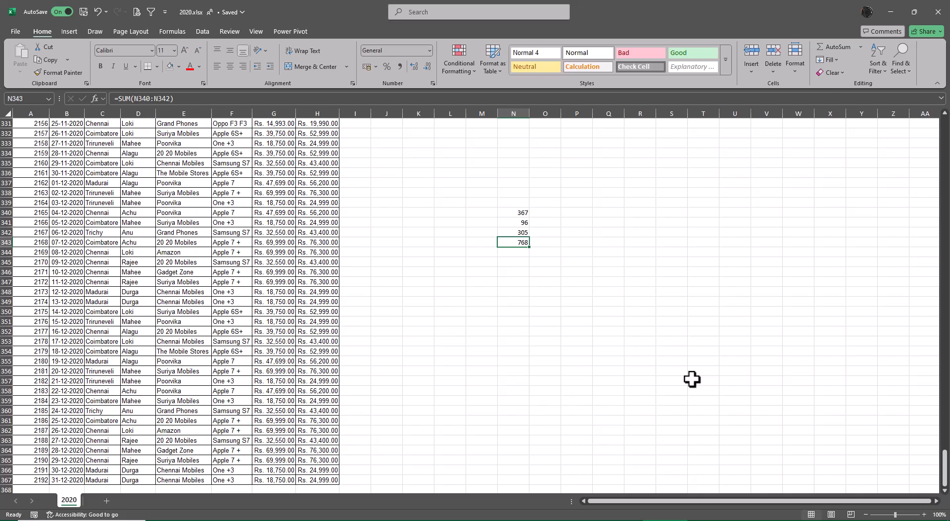
Switch back to Book1 and check the record count and last row of the Invoice No column in Sheet3.
key("alt+Tab")
key("alt+Tab")
key("alt+Tab")
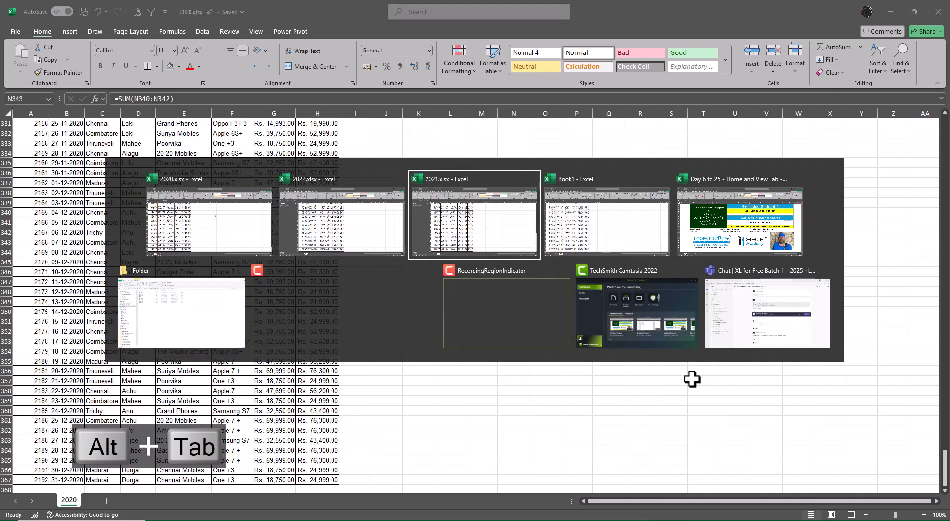
key("Down")
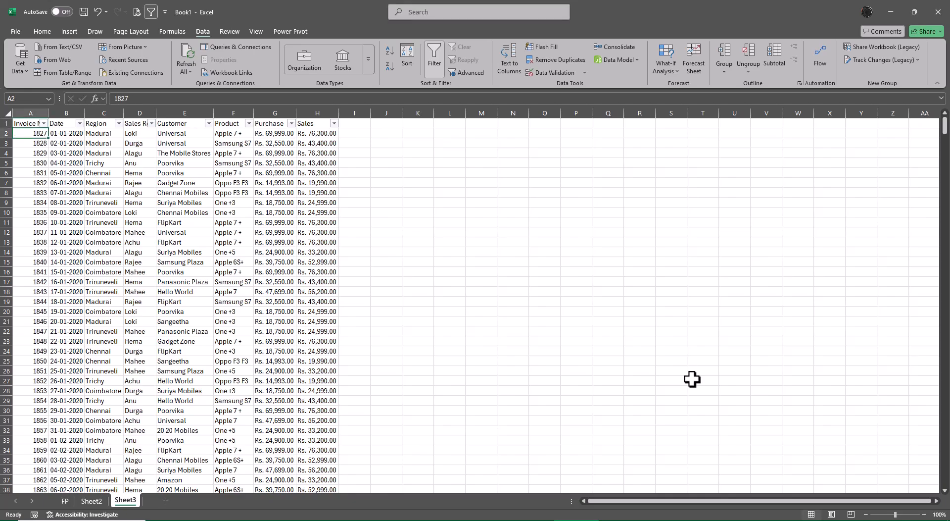
key("ctrl+shift+Down")
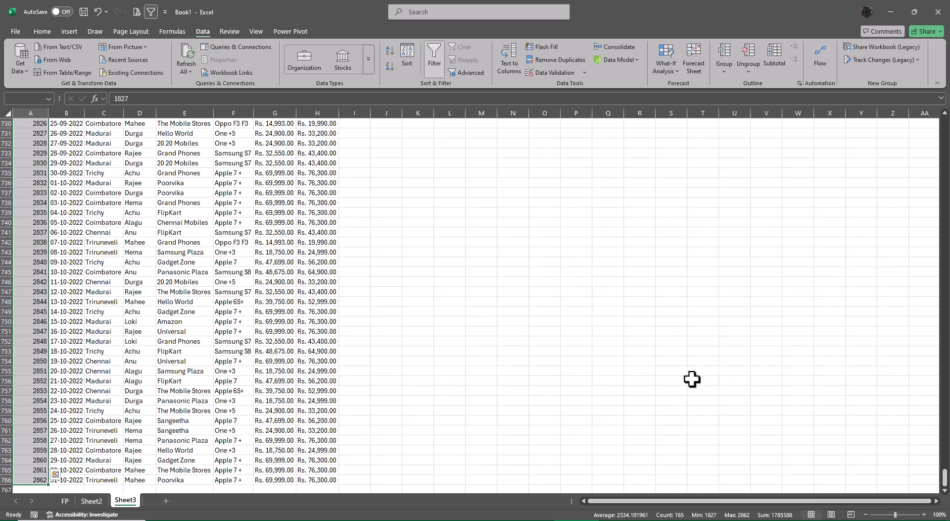
key("ctrl+Up")
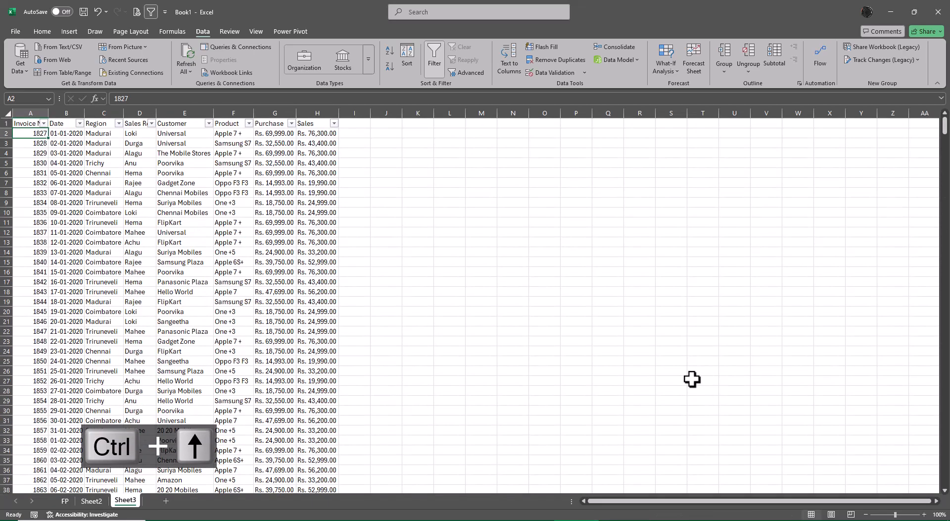
key("ctrl+Down")
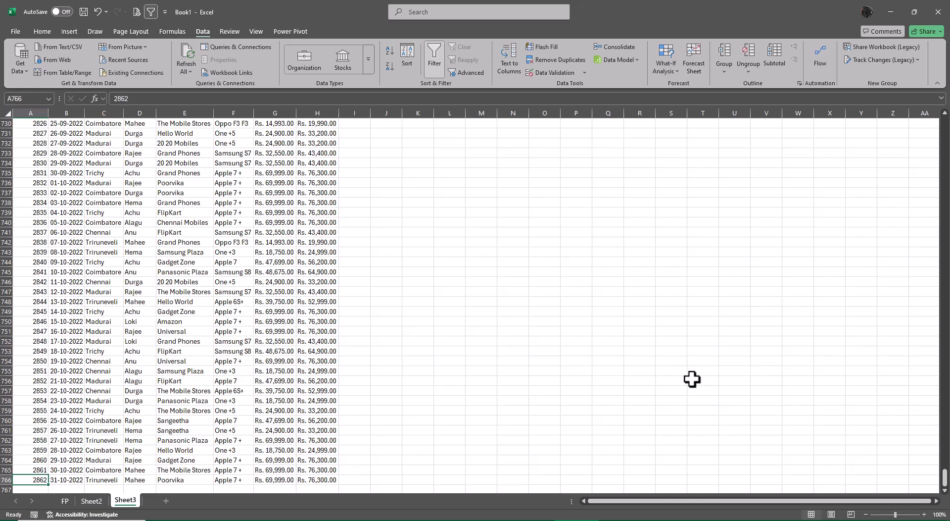
Return to the header row of the combined table and remove its filters.
key("ctrl+Up")
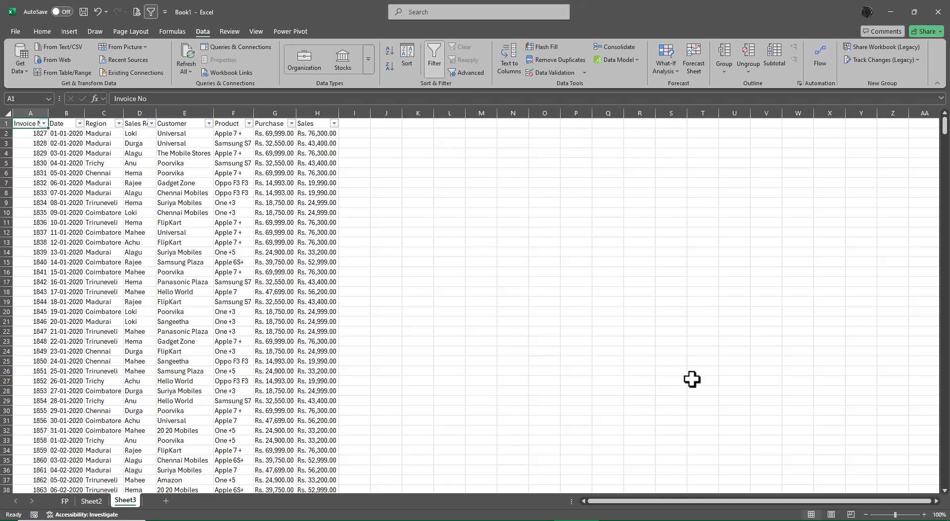
key("ctrl+shift+l")
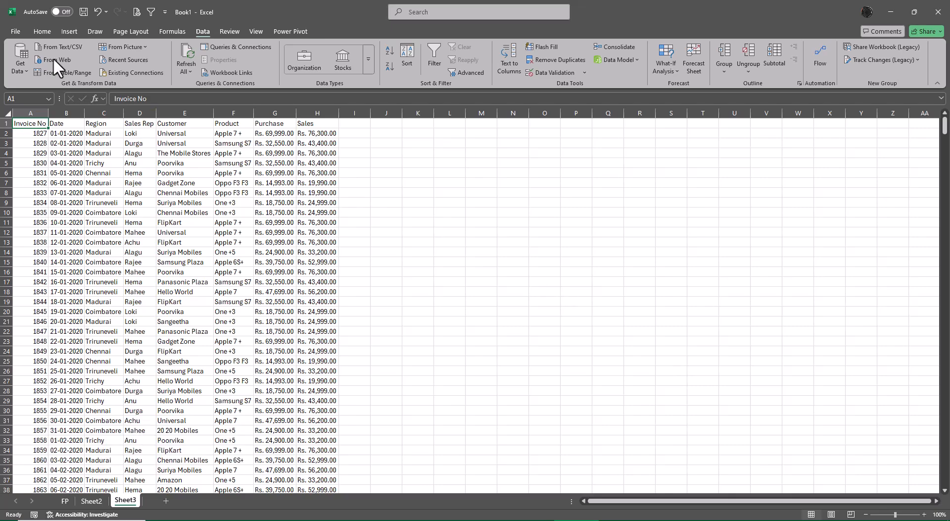
left_click(41, 31)
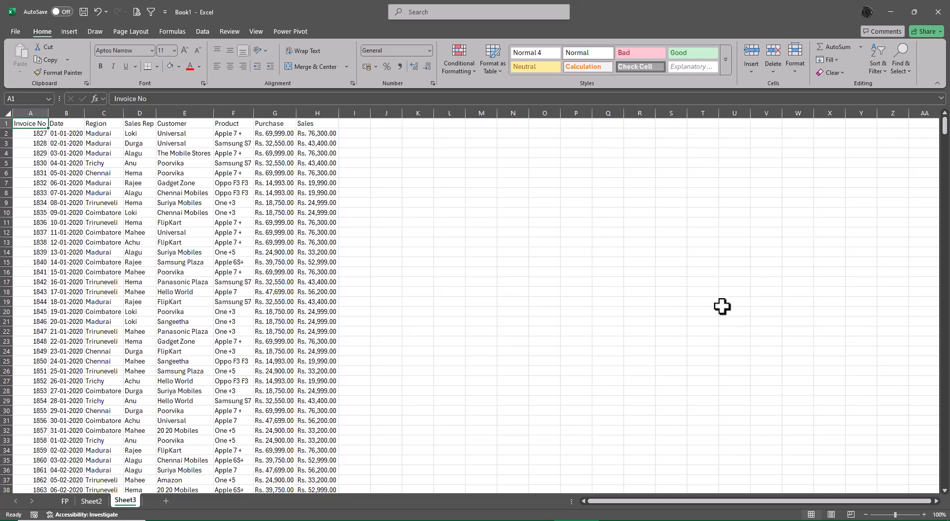
Start saving Book1 under a new name and set the file name to Class 6 Files Workout.
key("F12")
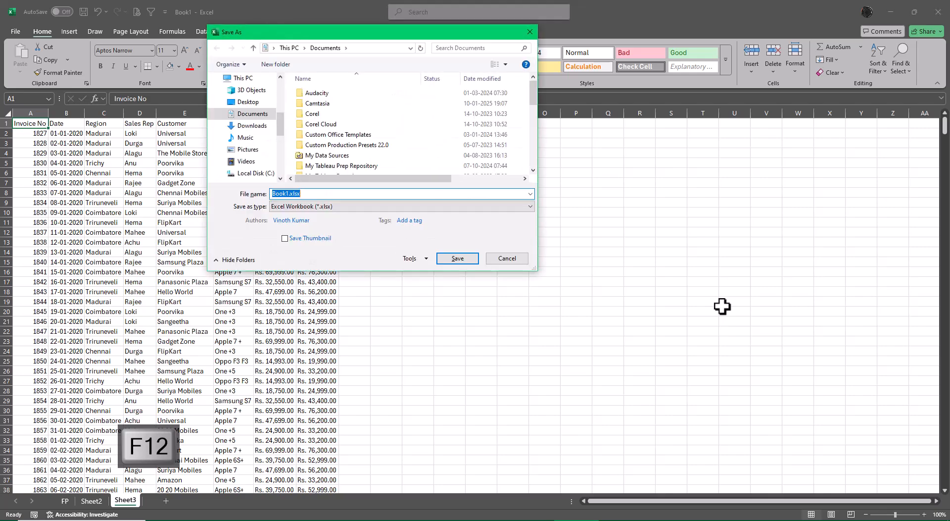
type("Class 6")
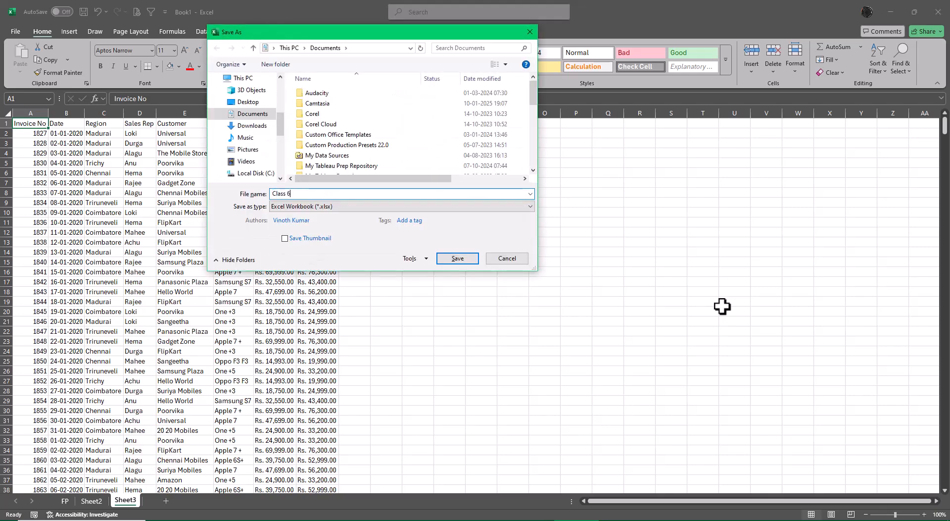
type(" Files")
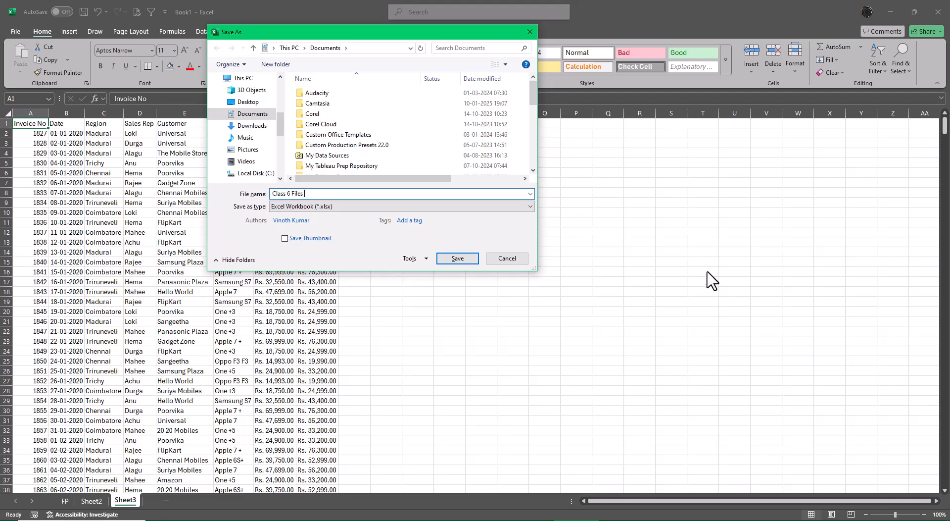
type(" Workpu")
type("\\")
key("BackSpace")
key("BackSpace")
key("BackSpace")
type("ou")
Save the workbook in the Excel Files folder inside XL4free - Phase 1, reached from the Desktop.
left_click(250, 103)
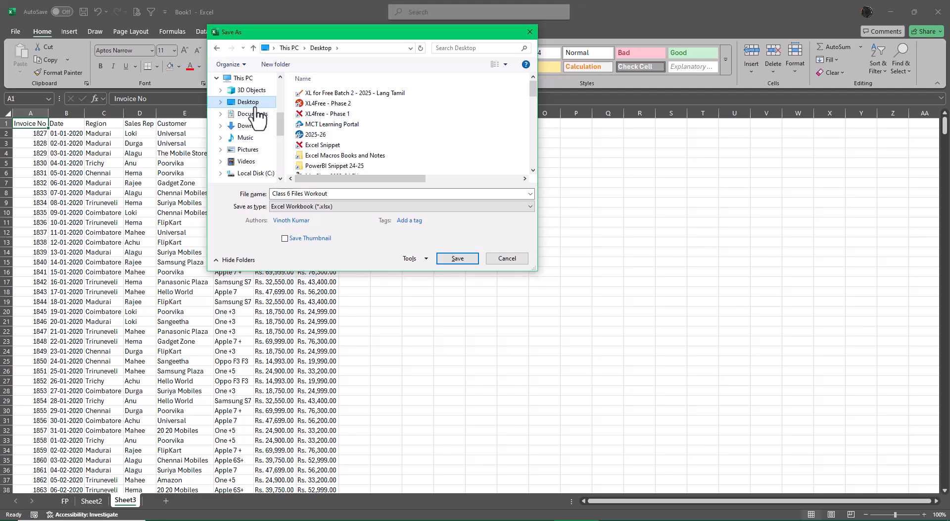
left_click(346, 117)
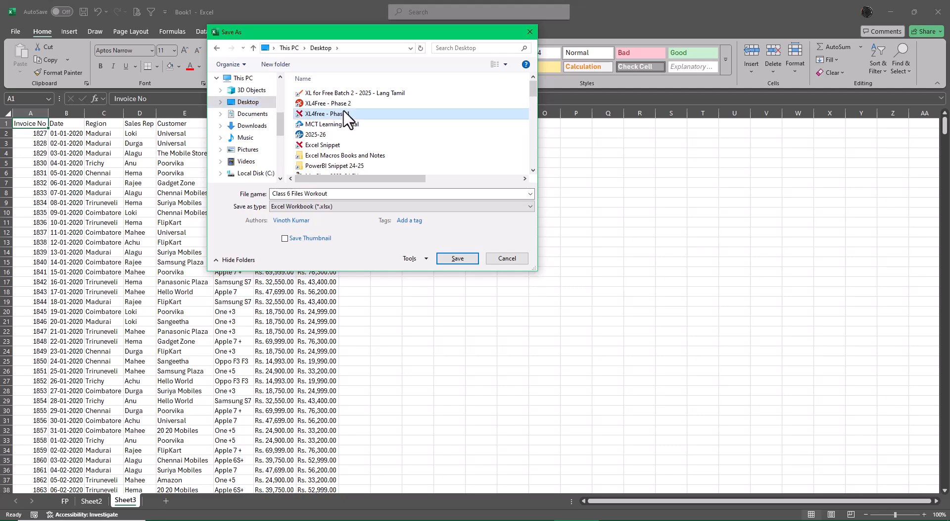
double_click(347, 117)
scroll(403, 151, "down", 1)
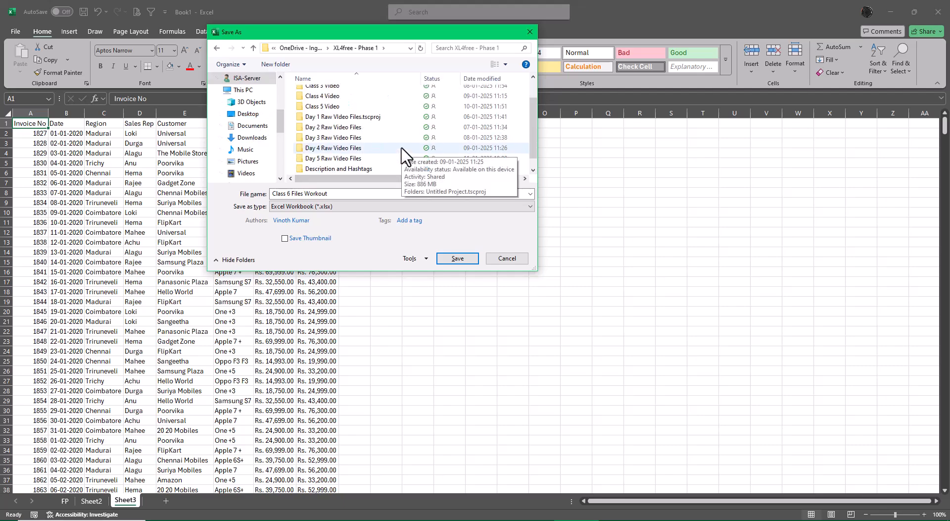
left_click(356, 175)
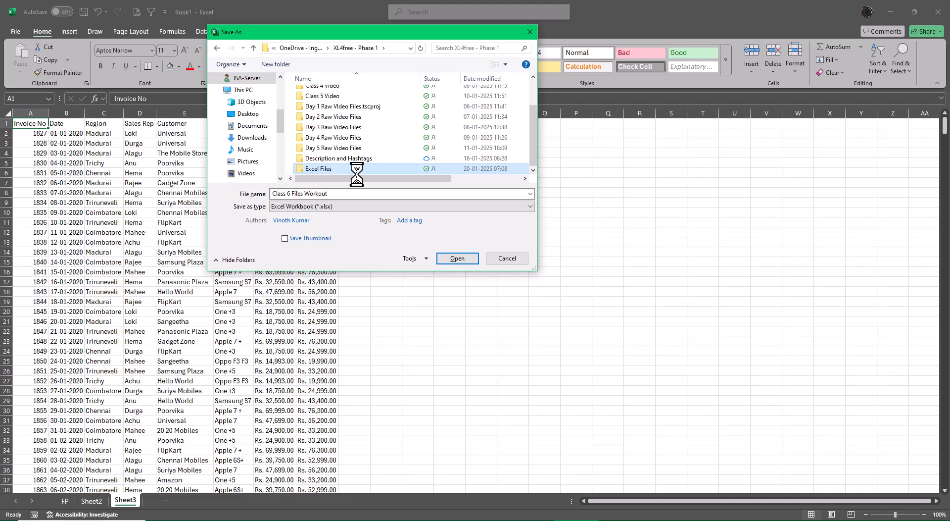
left_click(452, 258)
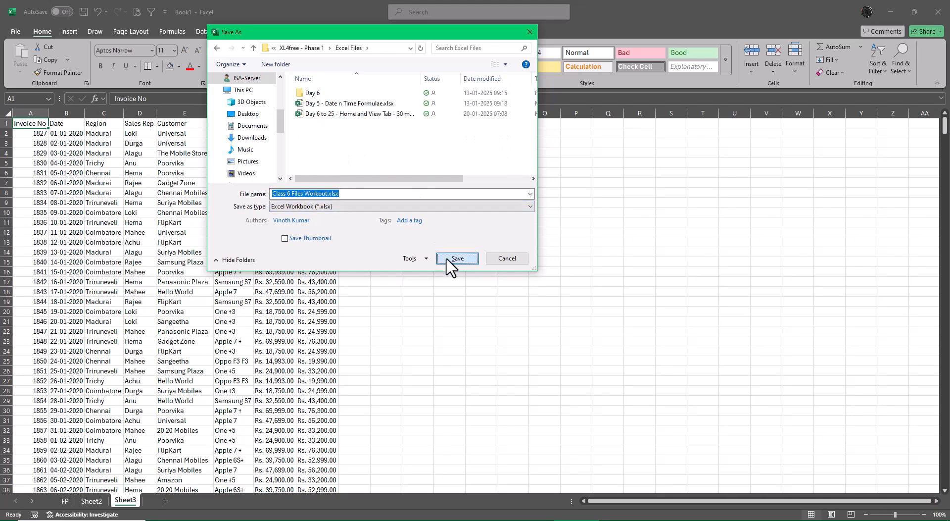
left_click(451, 258)
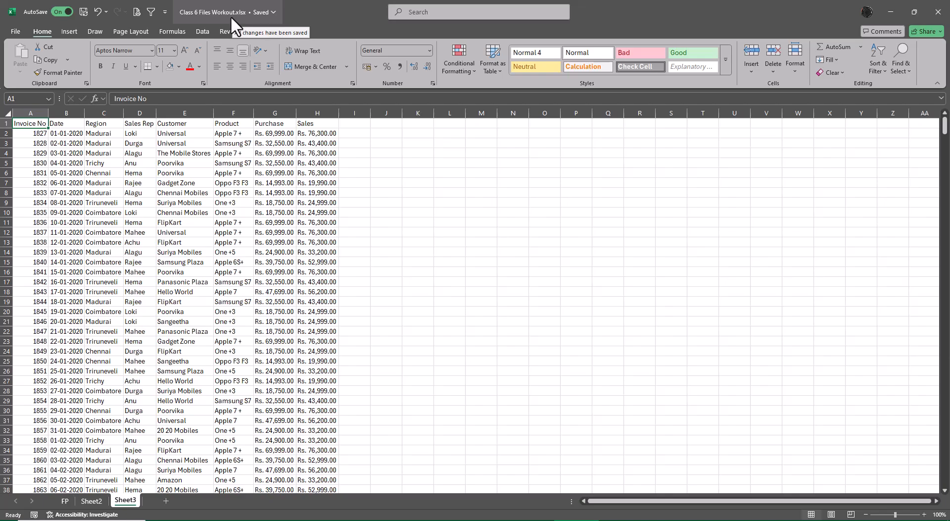
Look through the Clipboard pane, the border options and the fill color palette.
left_click(86, 83)
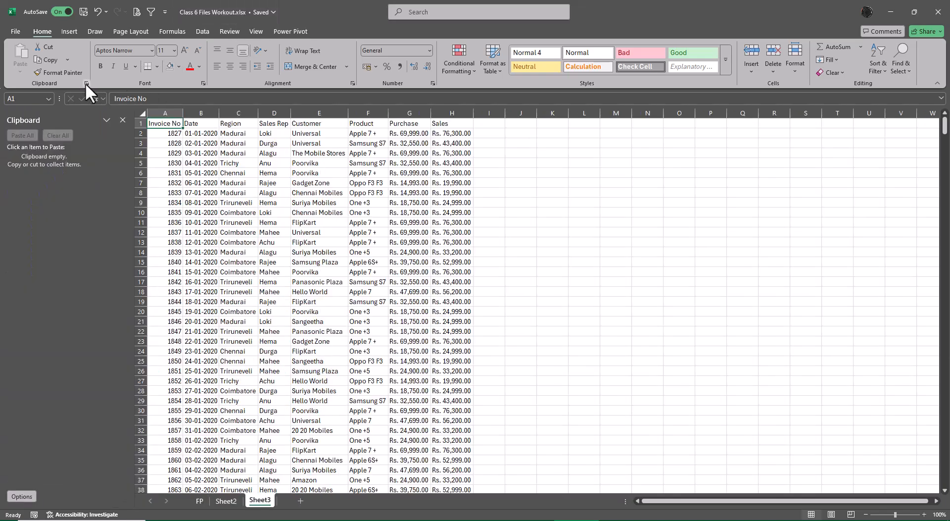
left_click(122, 120)
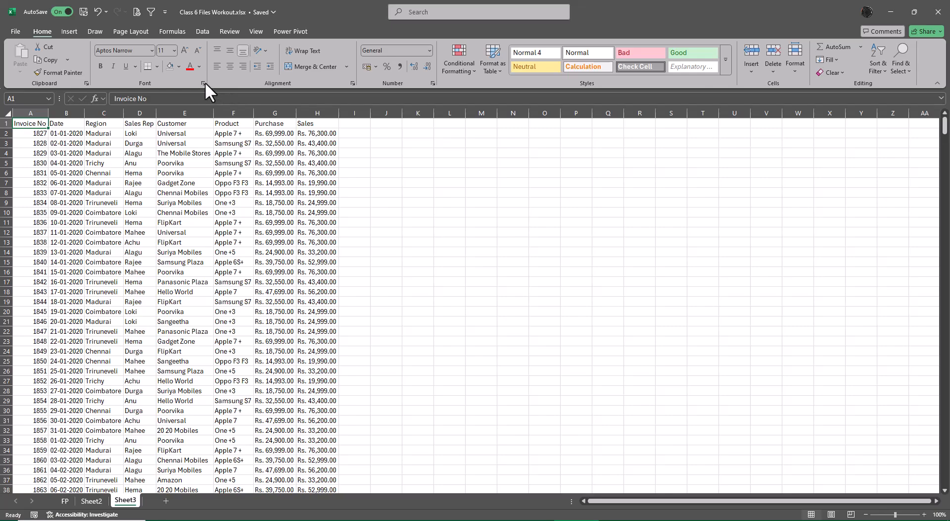
left_click(157, 65)
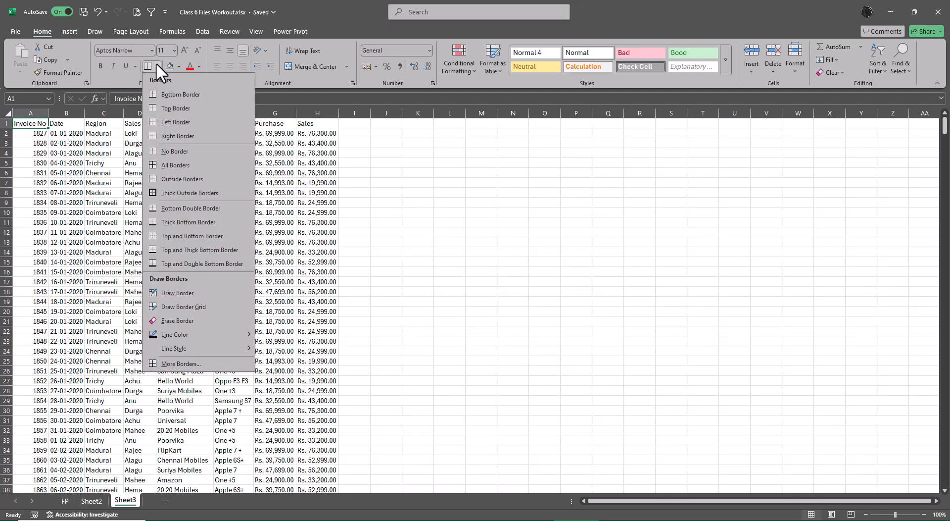
left_click(386, 184)
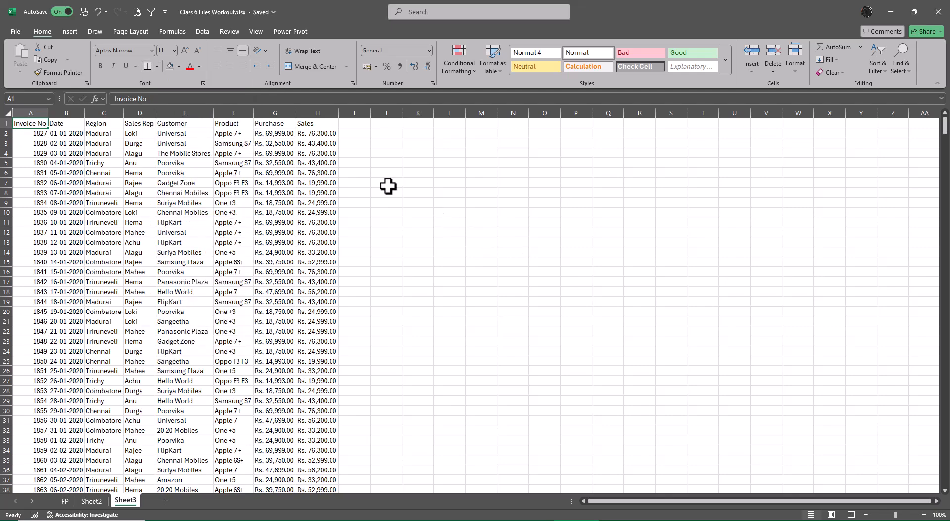
left_click(179, 66)
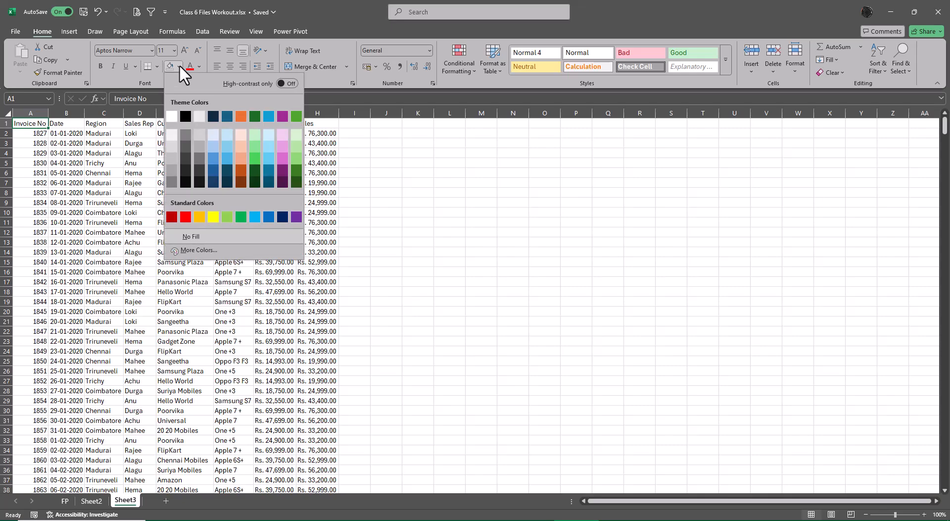
left_click(471, 238)
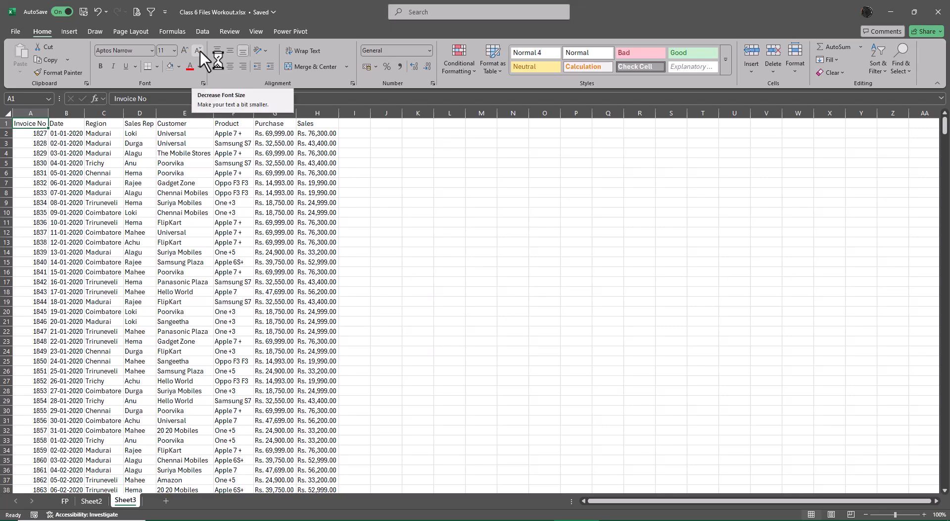
left_click(425, 239)
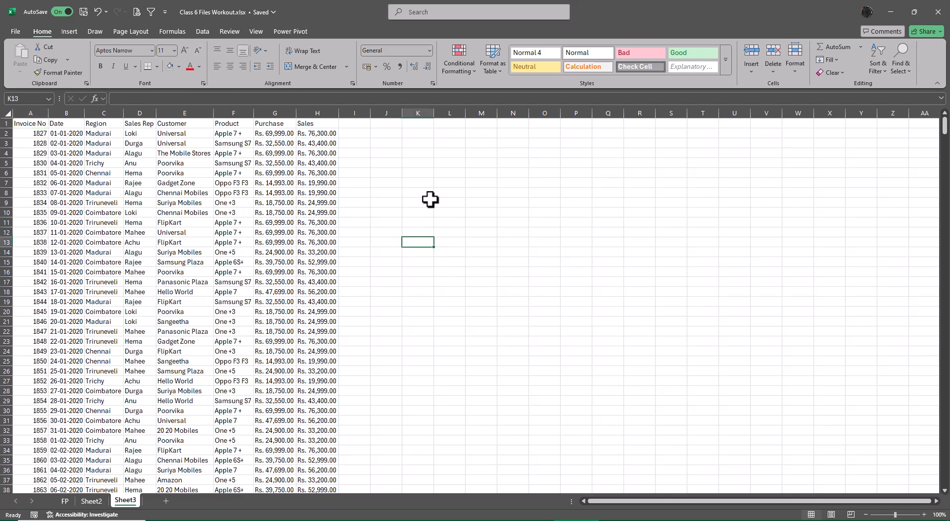
Fill cell H6 in the Sales column with the value from the cell above it.
left_click(410, 164)
left_click(319, 170)
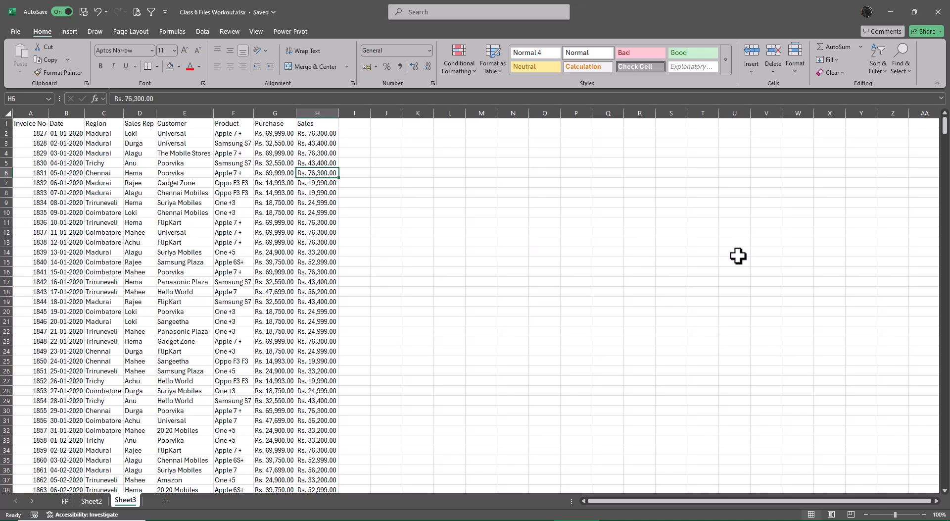
key("ctrl+shift+period")
key("ctrl+shift+comma")
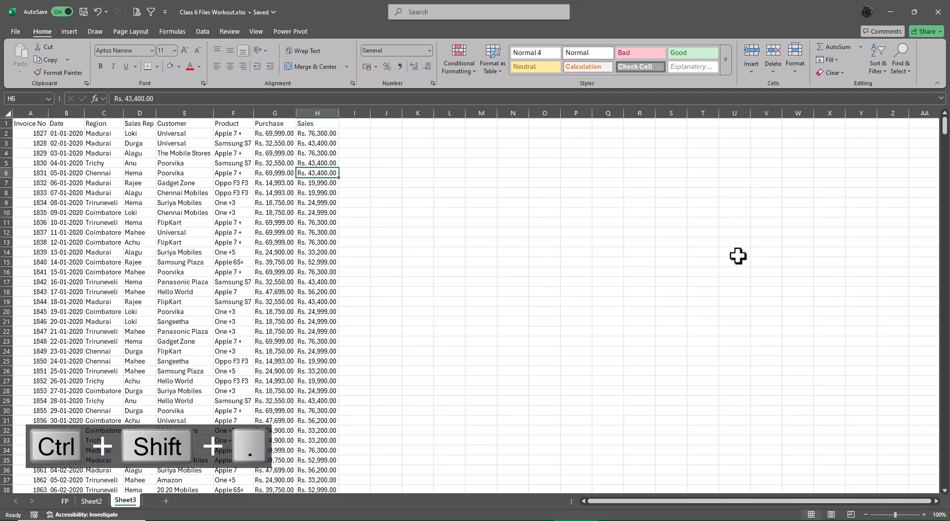
key("ctrl+shift+period")
key("ctrl+shift+comma")
key("Left")
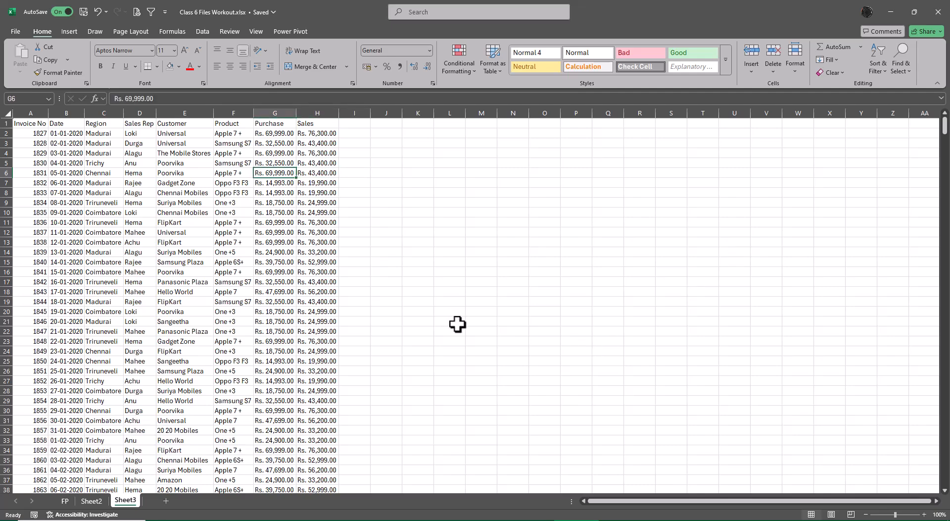
scroll(506, 349, "up", 6)
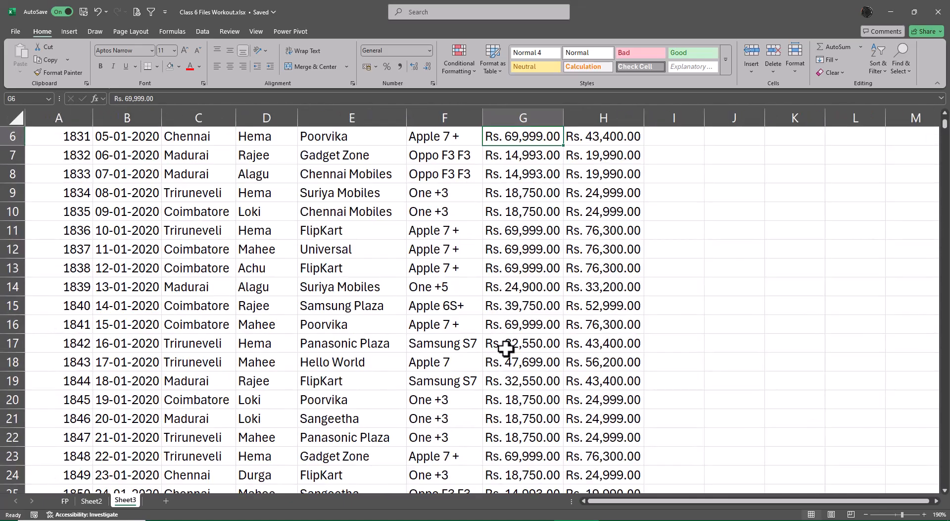
scroll(506, 349, "down", 8)
scroll(417, 312, "up", 2)
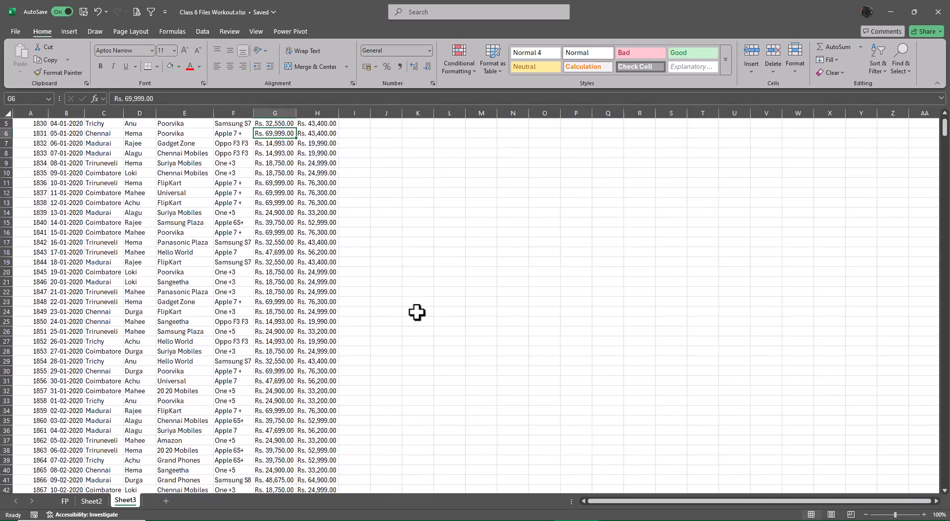
left_click(450, 301)
scroll(520, 352, "up", 2)
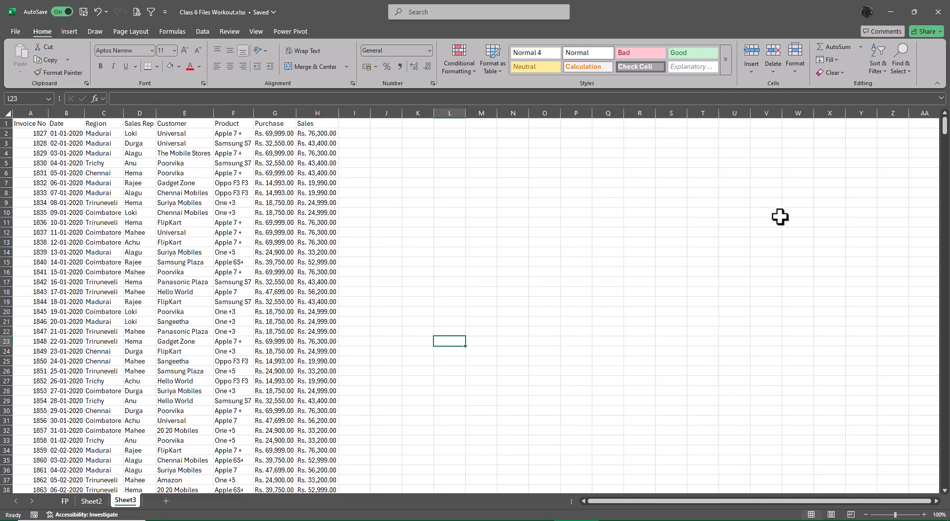
Insert black-filled WordArt reading Sales Dashboard beside the combined table on Sheet3.
left_click(69, 31)
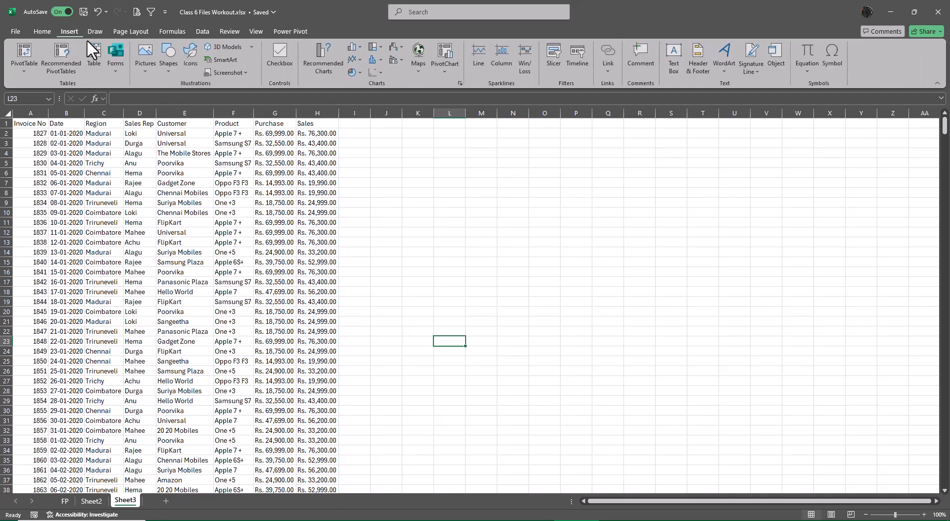
left_click(726, 64)
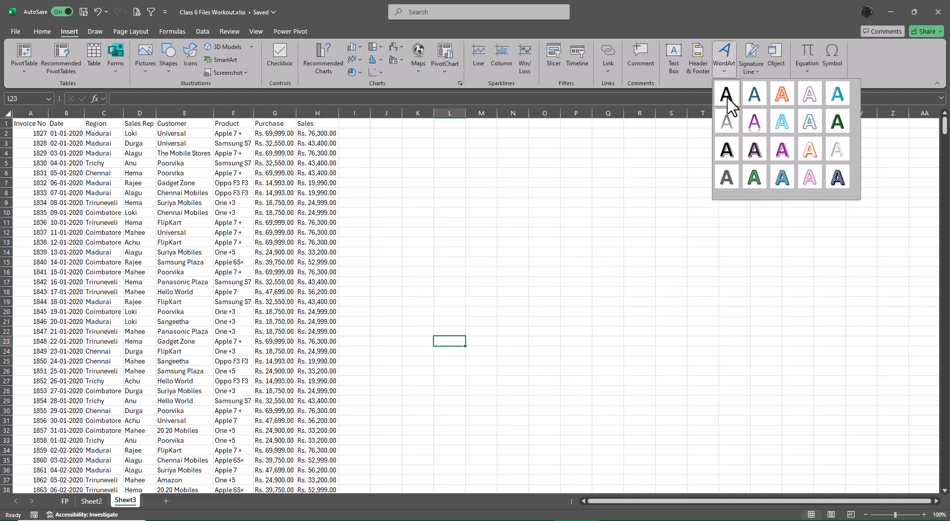
left_click(728, 97)
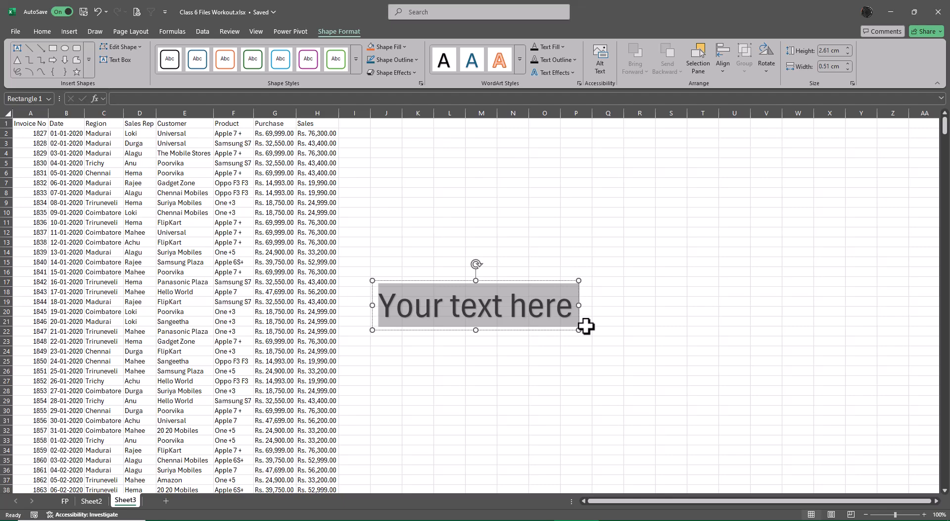
key("BackSpace")
type("Sales Dab")
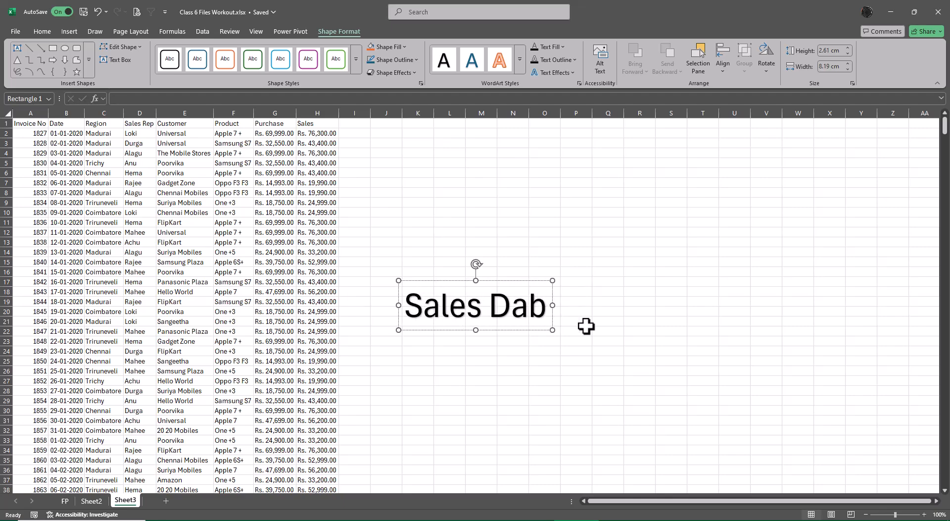
key("BackSpace")
type("sbaor")
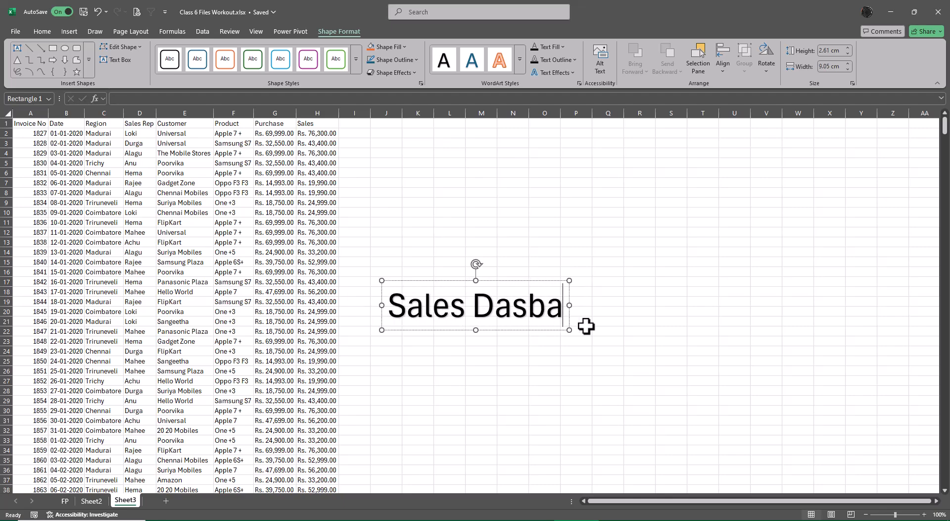
key("BackSpace")
key("BackSpace")
key("BackSpace")
key("BackSpace")
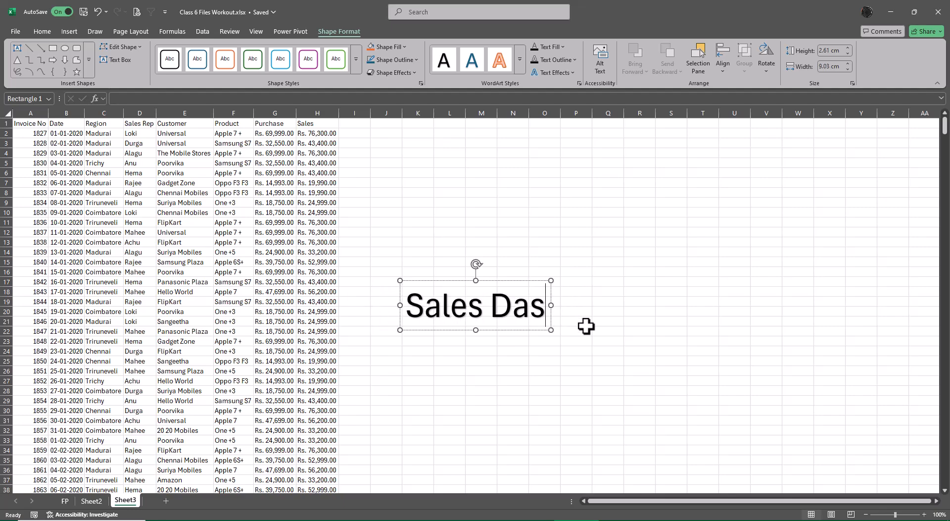
type("hboard")
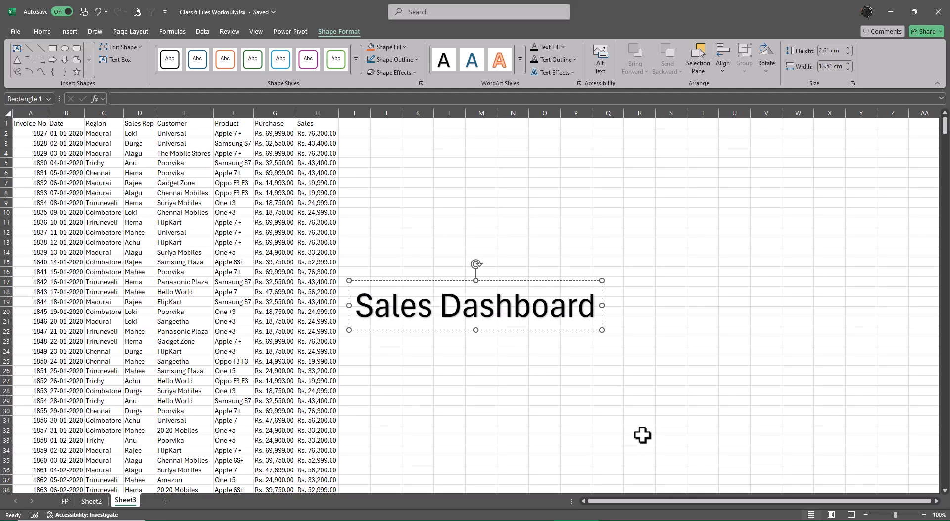
Select the Sales Dashboard WordArt and reduce its font size to 32.
left_click(642, 435)
left_click(551, 320)
left_click(532, 330)
left_click(44, 30)
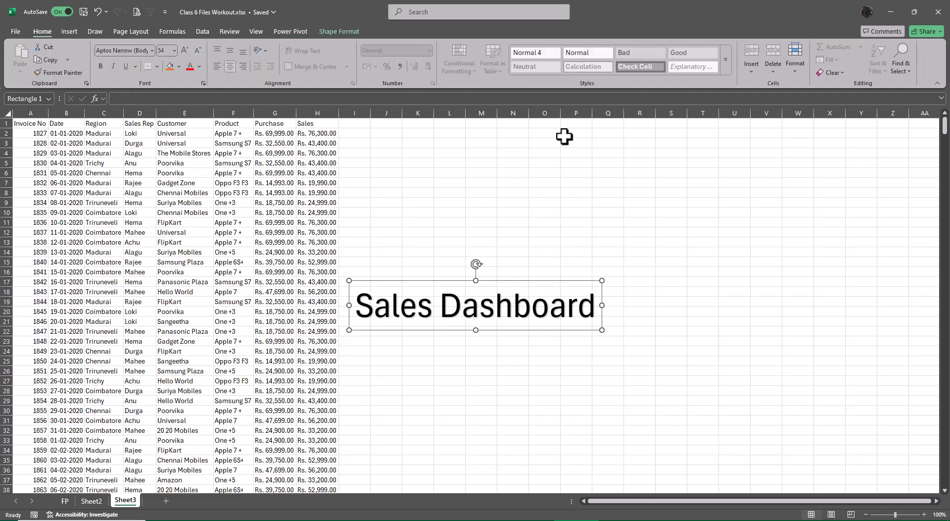
key("ctrl+shift+comma")
key("ctrl+shift+comma")
key("ctrl+shift+comma")
key("ctrl+shift+comma")
key("ctrl+shift+comma")
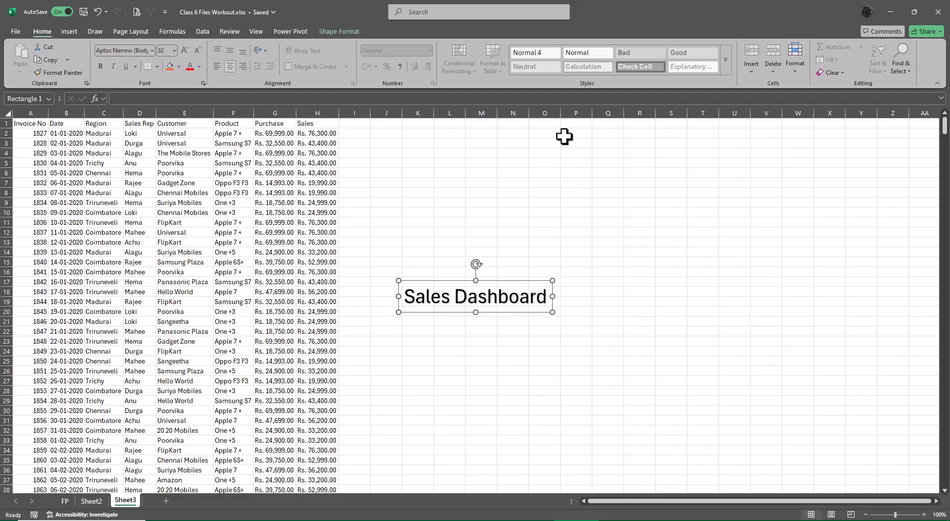
Enlarge the Sales Dashboard WordArt to font size 96.
key("ctrl+shift+period")
key("ctrl+shift+period")
key("ctrl+shift+period")
key("ctrl+shift+period")
key("ctrl+shift+period")
key("ctrl+shift+period")
key("ctrl+shift+period")
key("ctrl+shift+period")
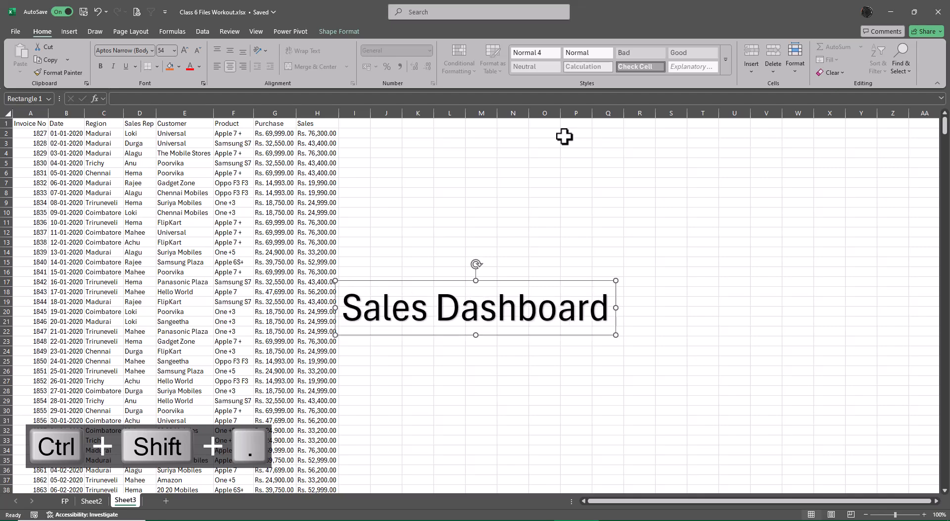
key("ctrl+shift+period")
key("ctrl+shift+period")
key("ctrl+shift+period")
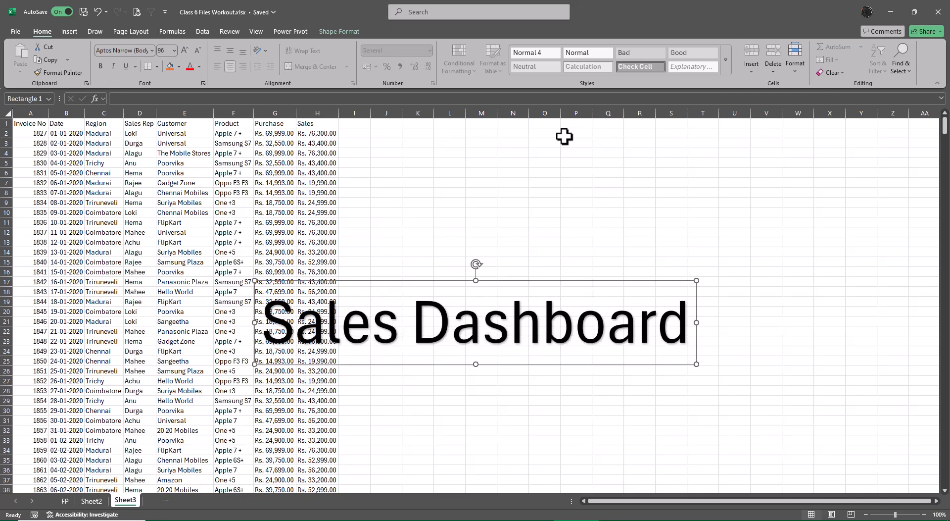
Reduce the Sales Dashboard WordArt to font size 48 and raise it to 54.
key("ctrl+shift+comma")
key("ctrl+shift+comma")
key("ctrl+shift+comma")
key("ctrl+shift+comma")
key("ctrl+shift+comma")
key("ctrl+shift+comma")
key("ctrl+shift+comma")
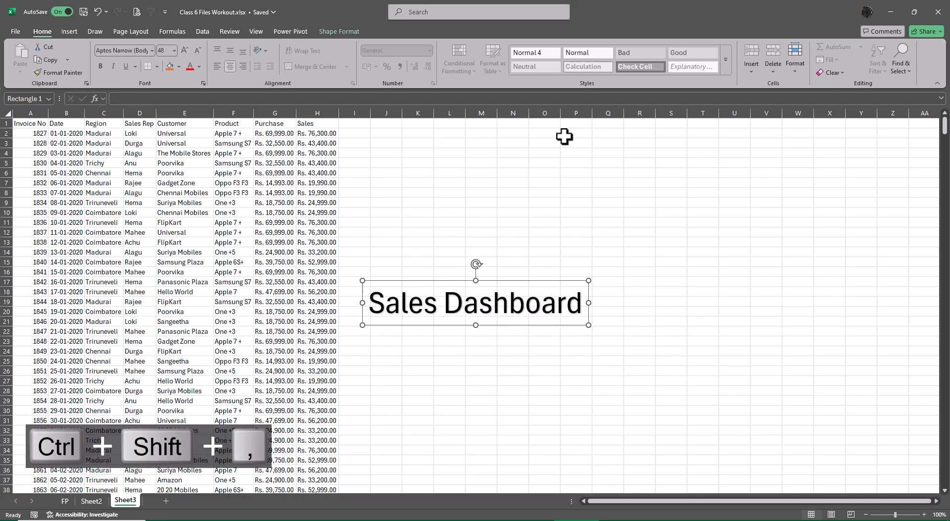
key("ctrl+shift+period")
key("ctrl+shift+period")
key("ctrl+shift+period")
key("ctrl+shift+period")
key("ctrl+shift+period")
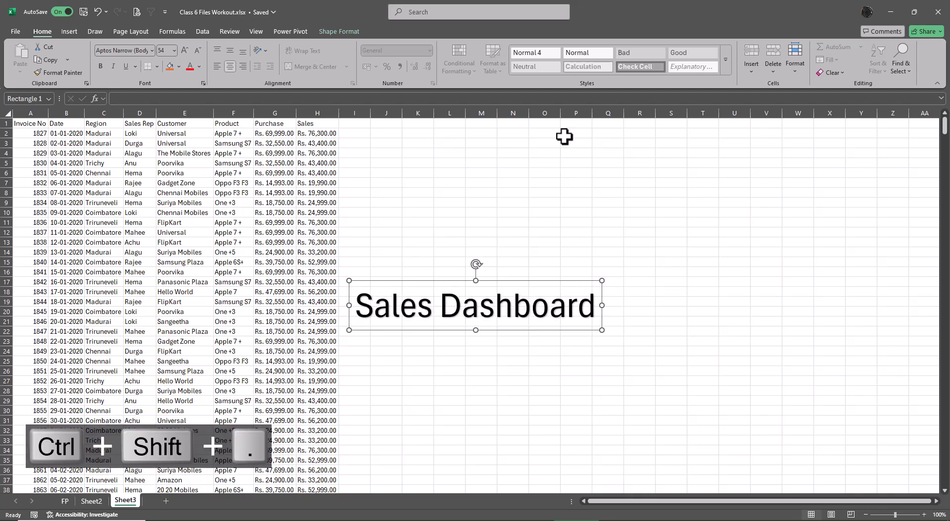
Resize the Sales Dashboard WordArt, ending at font size 44, and delete it from Sheet3.
key("ctrl+shift+period")
key("ctrl+shift+period")
key("ctrl+shift+comma")
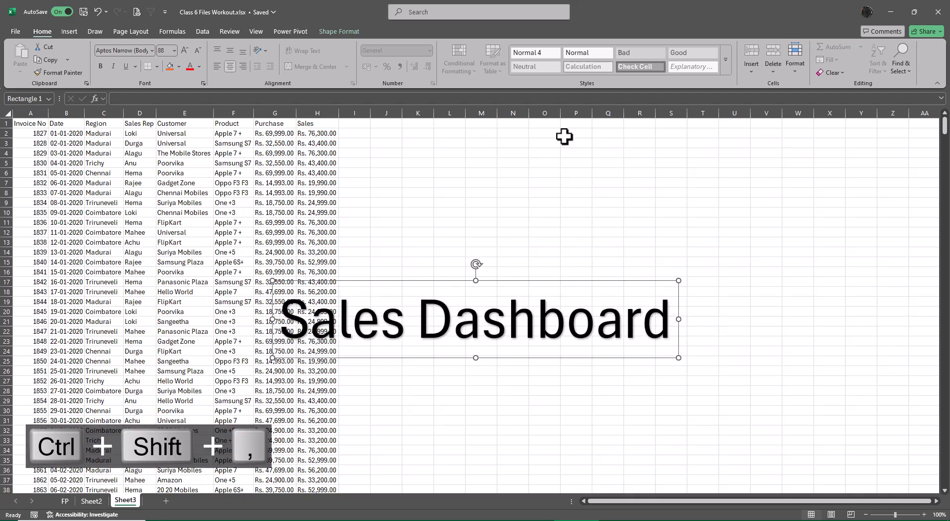
key("ctrl+shift+comma")
key("ctrl+shift+comma")
key("ctrl+shift+comma")
key("ctrl+shift+comma")
key("ctrl+shift+comma")
key("ctrl+shift+comma")
key("ctrl+shift+comma")
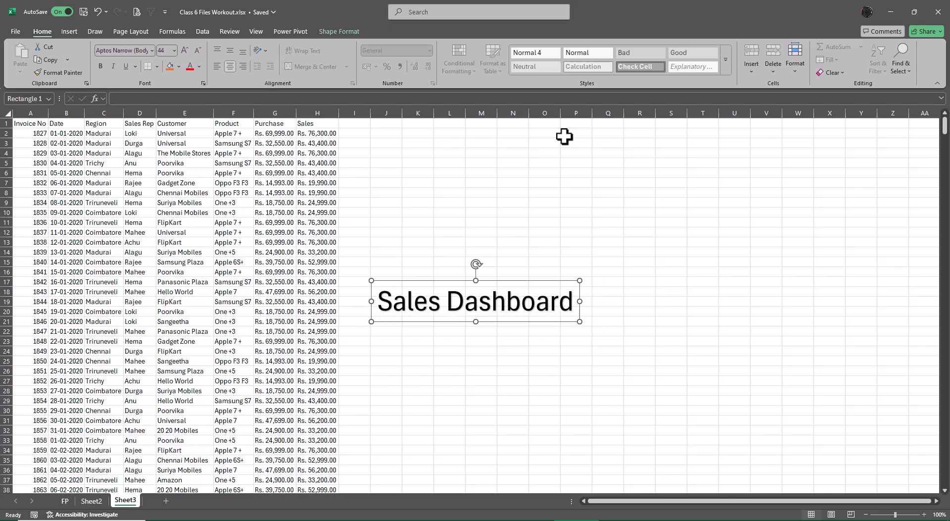
key("Delete")
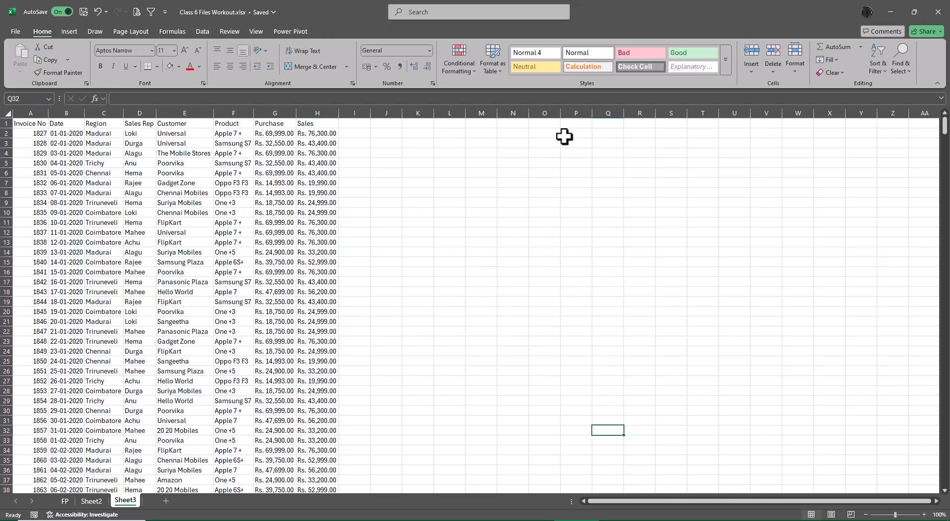
Fill the entire combined table rightward from the Invoice No column and undo the recent cell fills.
left_click(31, 123)
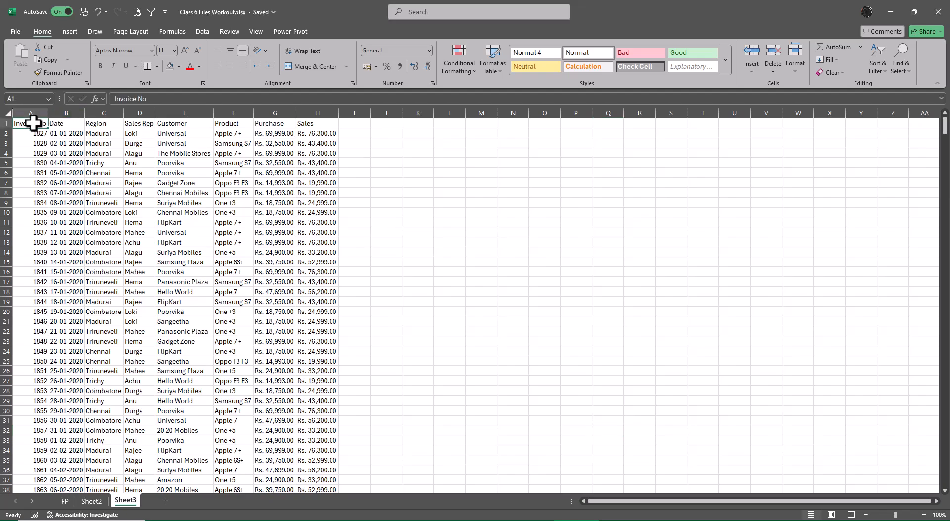
key("ctrl+shift+Right")
key("ctrl+shift+Down")
key("ctrl+shift+period")
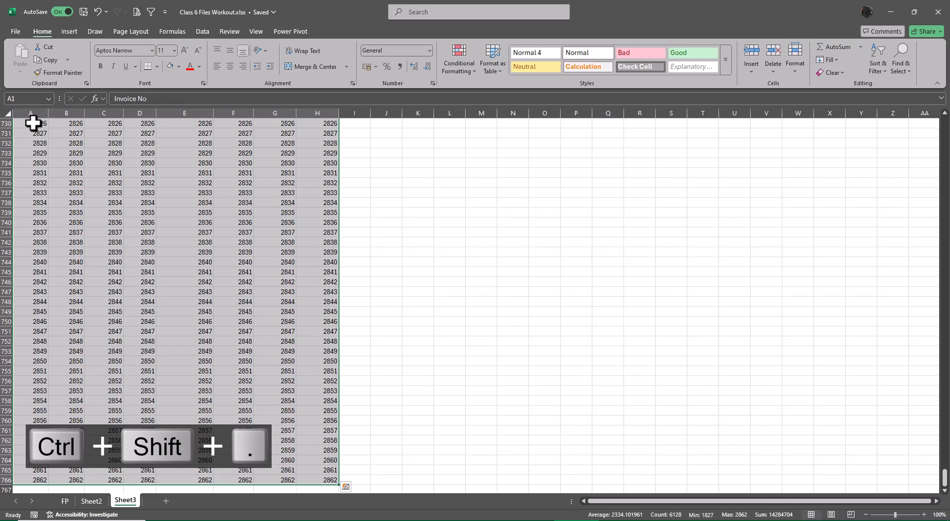
key("ctrl+z")
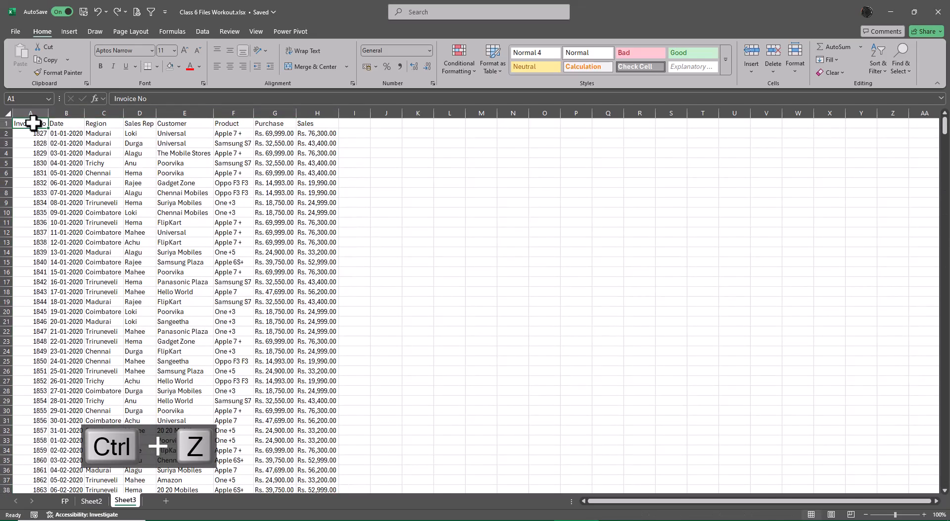
Copy the first Sales value in H2, paste it into L2 and clear the copy selection.
key("Right")
key("Right")
key("Right")
key("Right")
key("Right")
key("Right")
key("Right")
key("Right")
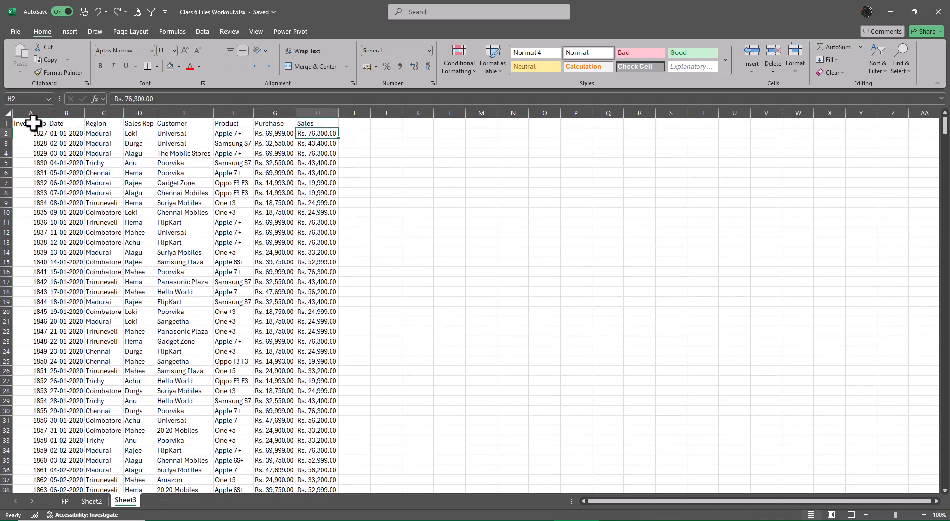
key("Left")
key("ctrl+c")
key("Right")
key("Right")
key("Right")
key("Right")
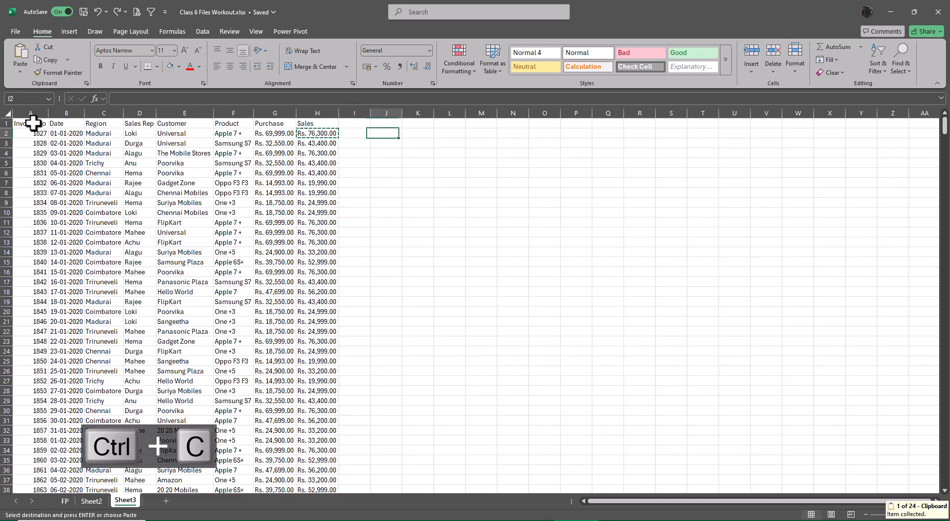
key("ctrl+v")
key("Escape")
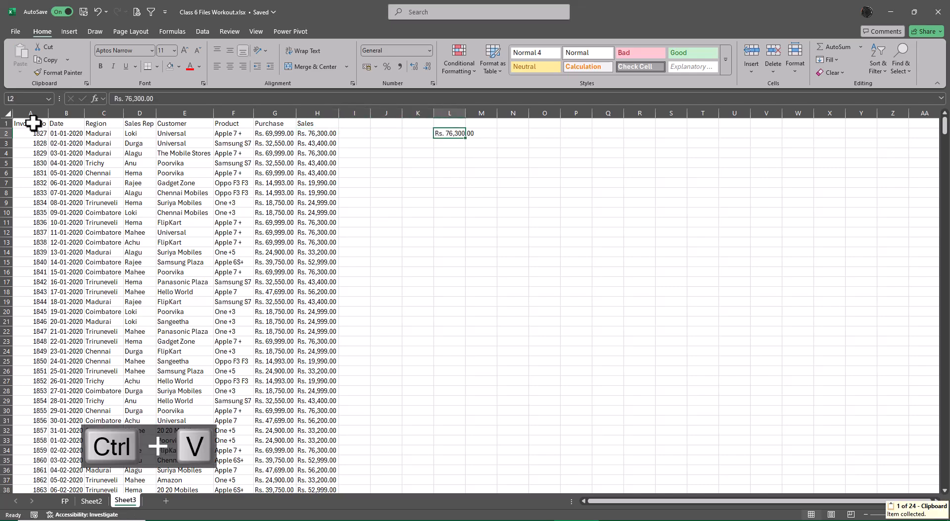
Delete the pasted Sales value from cell L2.
key("Delete")
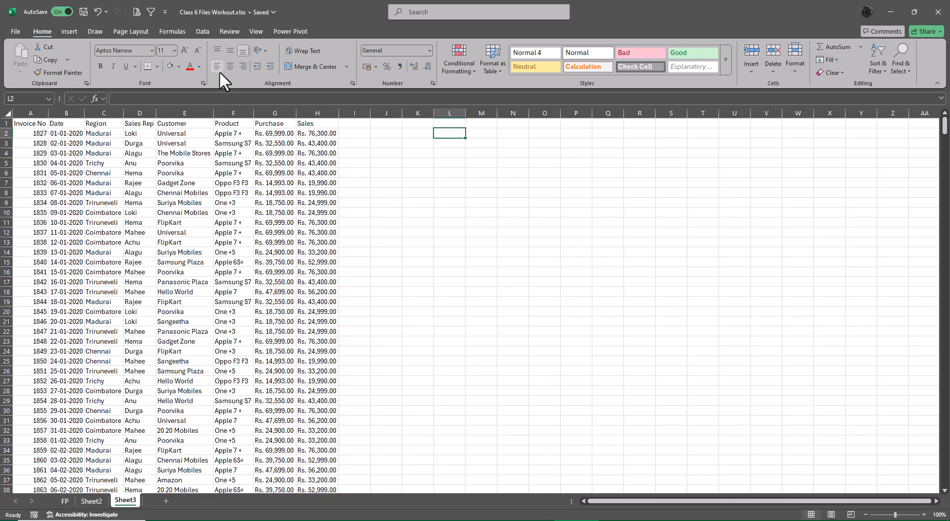
Look through the text orientation, number format and conditional formatting options without applying any.
left_click(265, 51)
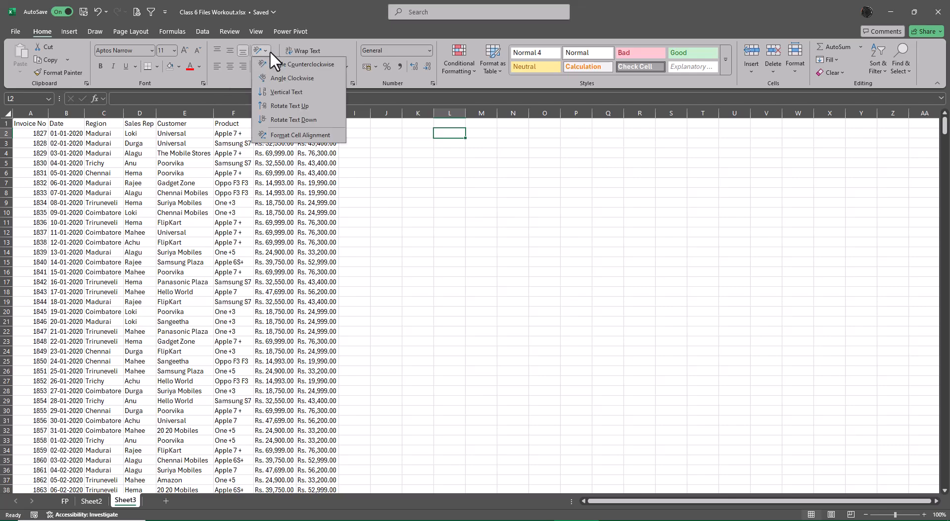
left_click(364, 156)
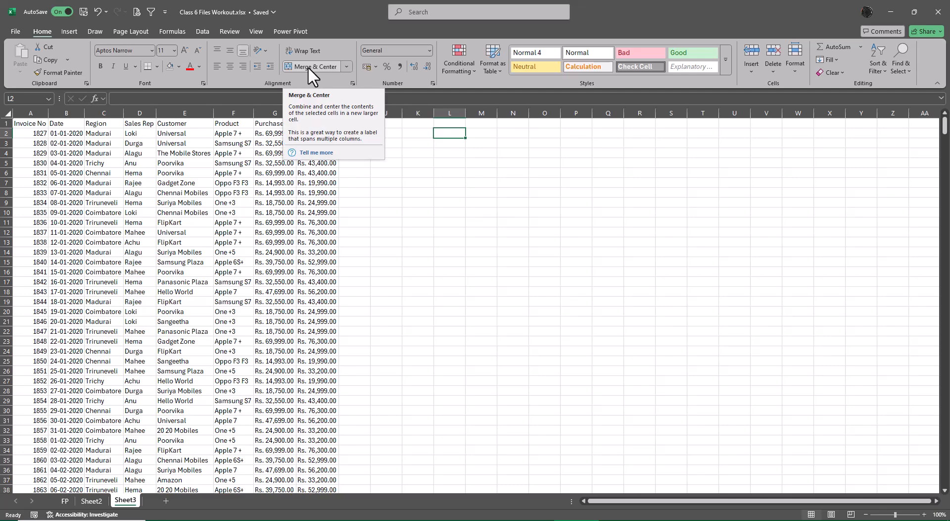
left_click(428, 50)
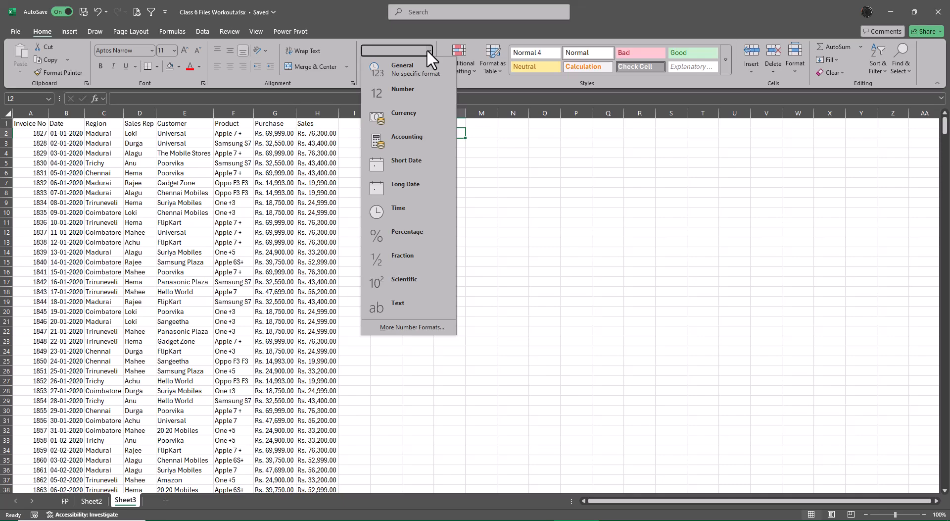
left_click(566, 294)
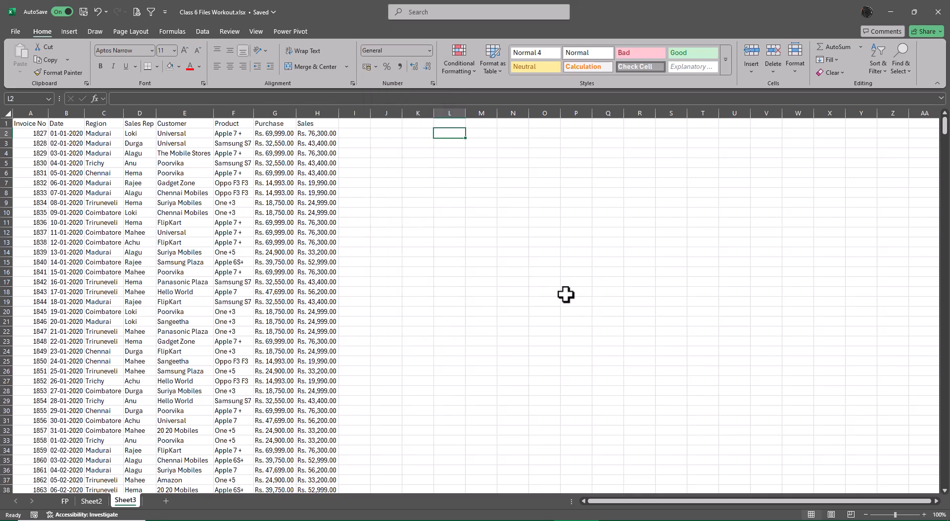
left_click(461, 69)
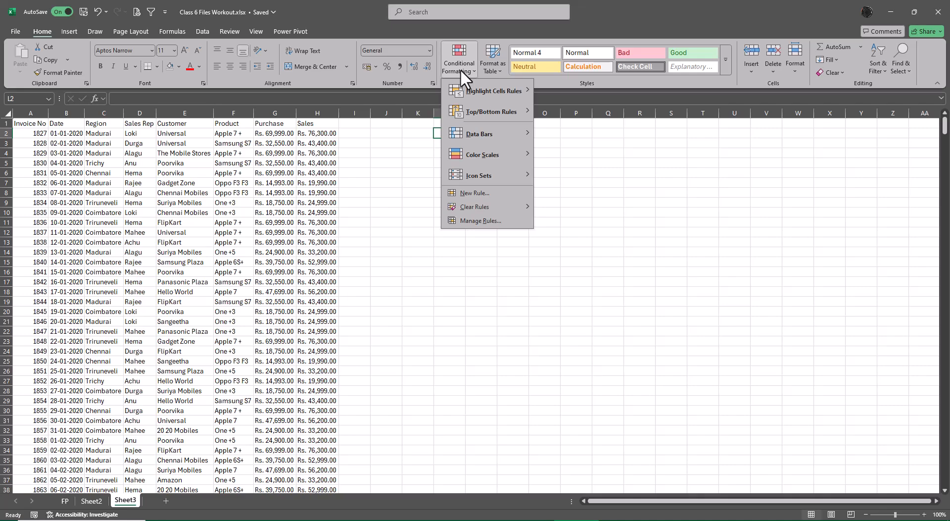
left_click(718, 304)
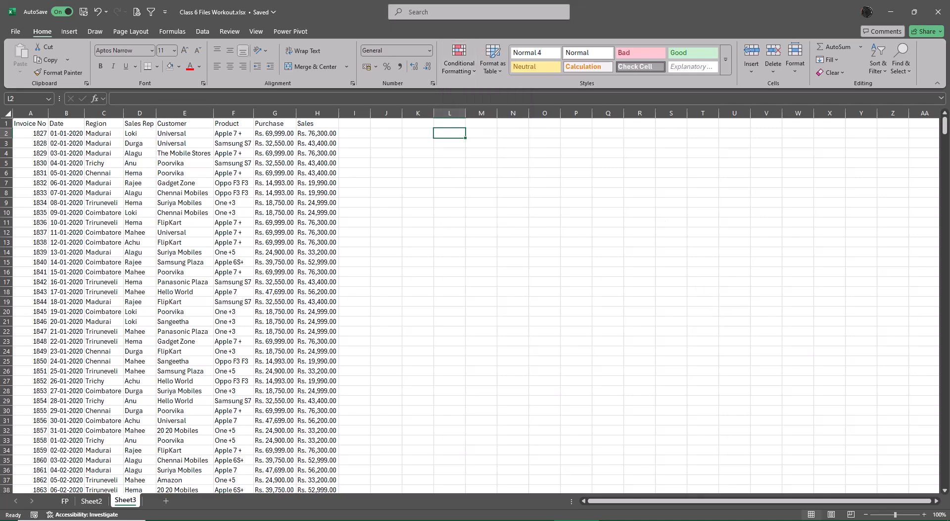
Close the Class 6 Files Workout, 2020, 2022 and 2021 workbooks, dismissing the Clipboard pane where it is open.
left_click(940, 11)
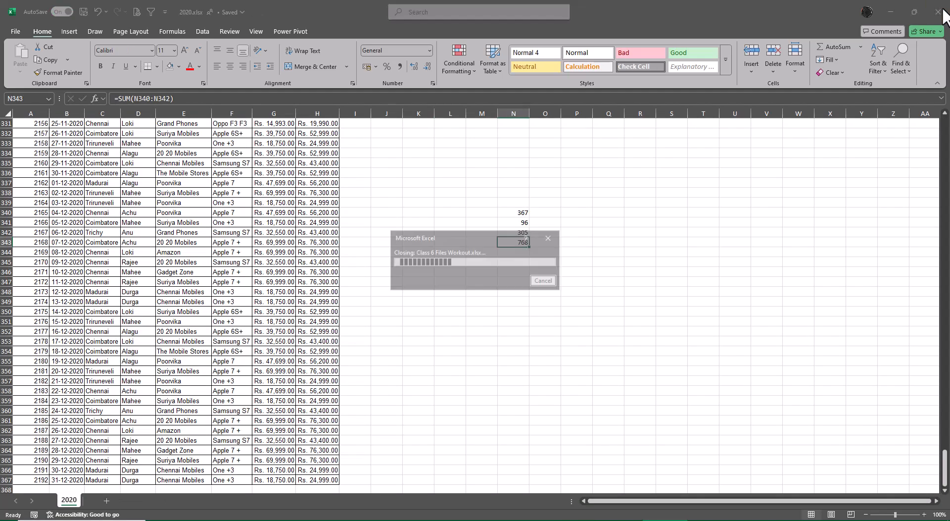
left_click(939, 11)
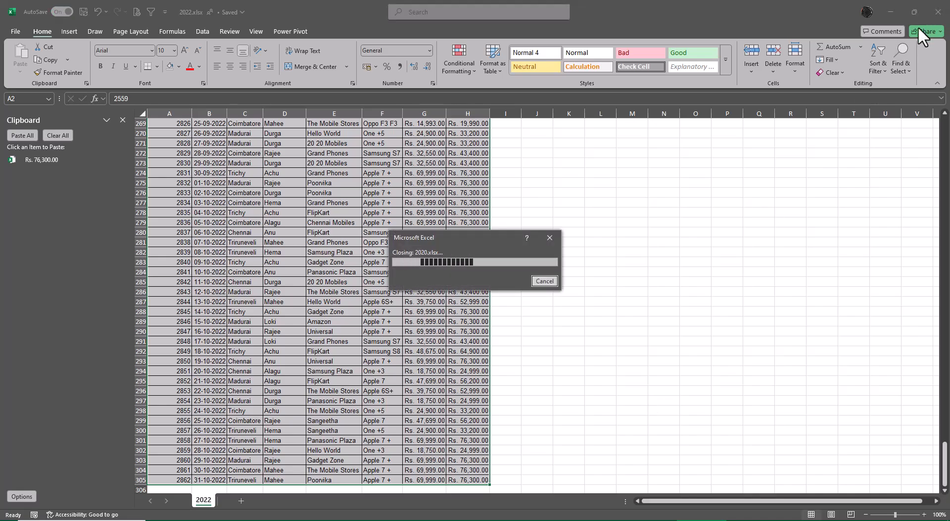
left_click(124, 120)
left_click(939, 11)
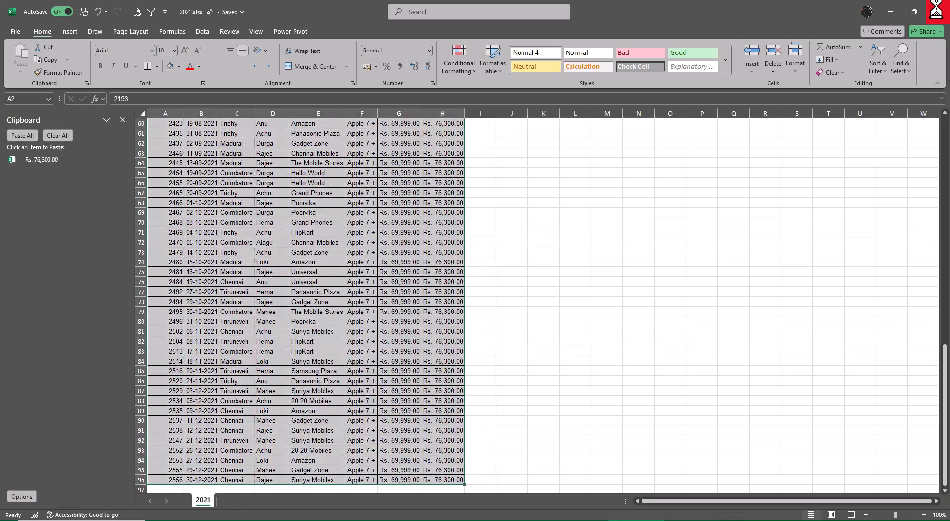
left_click(121, 120)
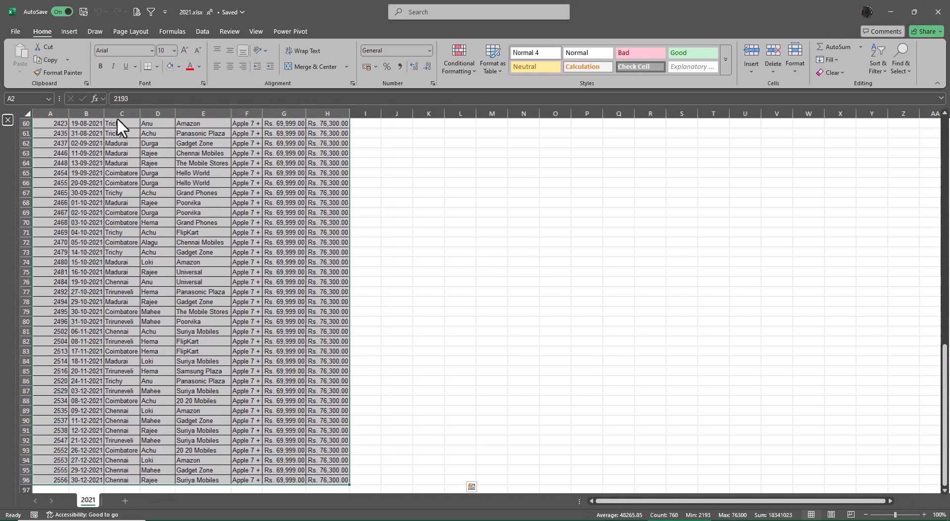
left_click(938, 11)
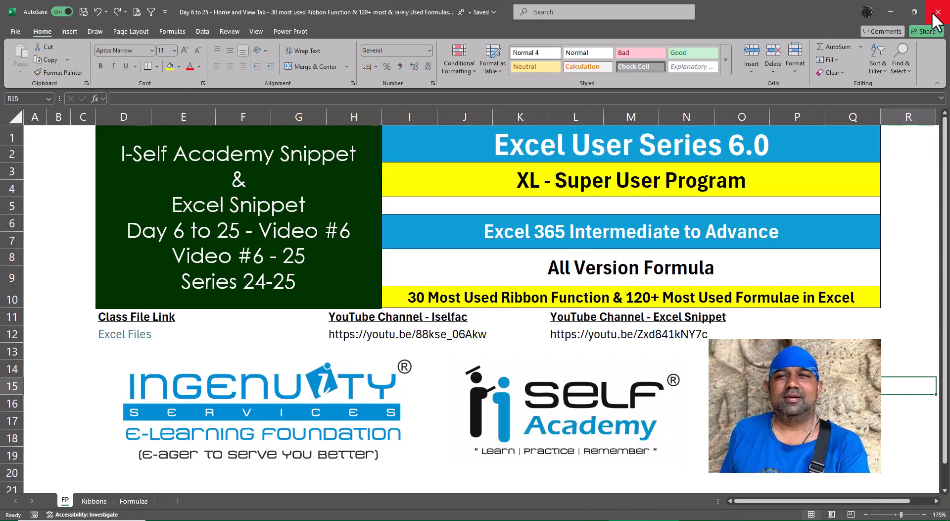
Close the Day 6 to 25 Home and View Tab workbook and the folder window holding the yearly sales files.
left_click(916, 185)
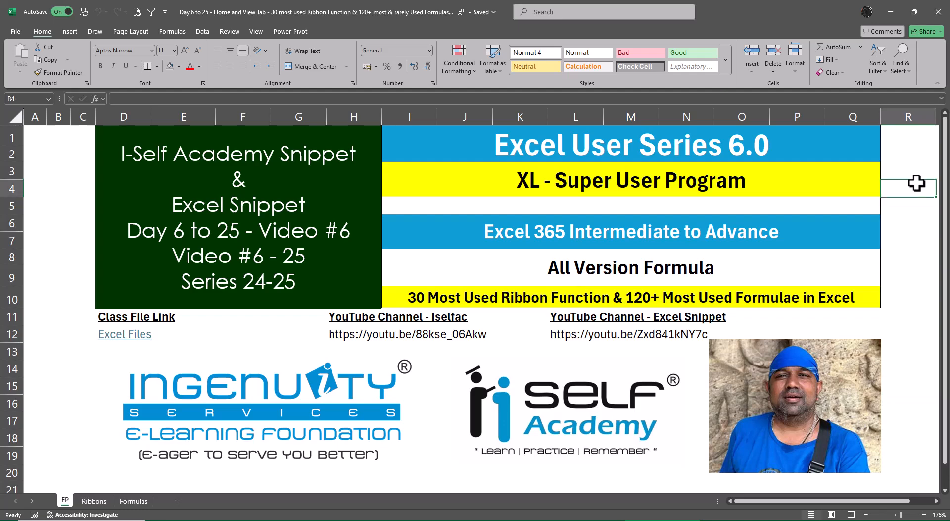
left_click(938, 11)
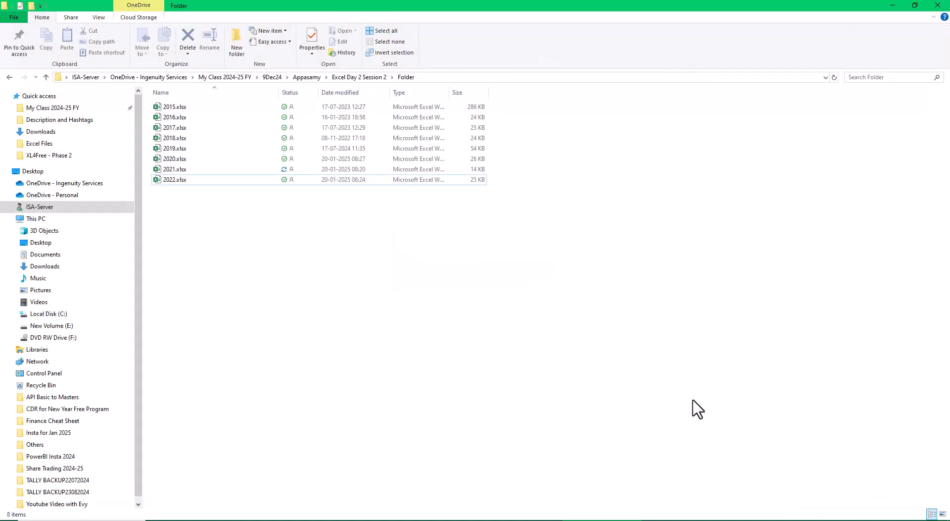
left_click(938, 5)
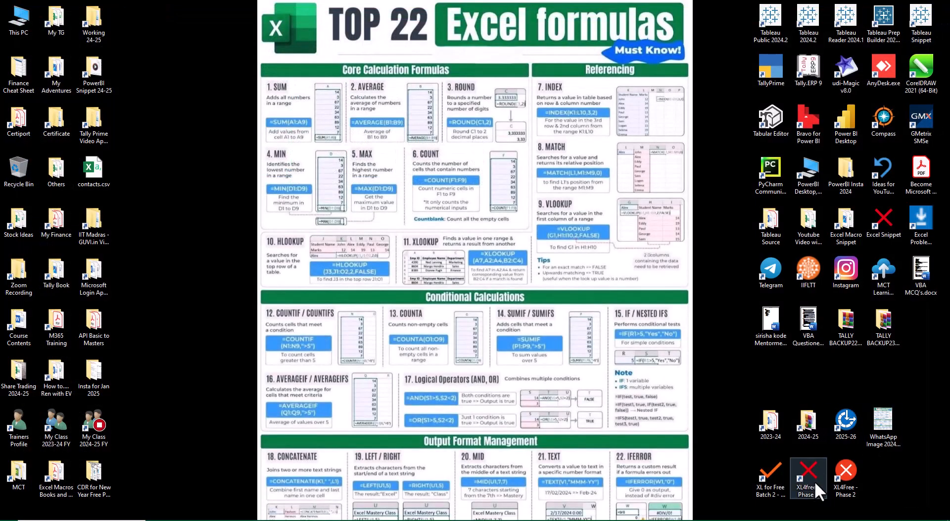
Open Conditional formatting Basic.xlsx from the Day 6 folder under XL4free - Phase 1 > Excel Files.
double_click(815, 480)
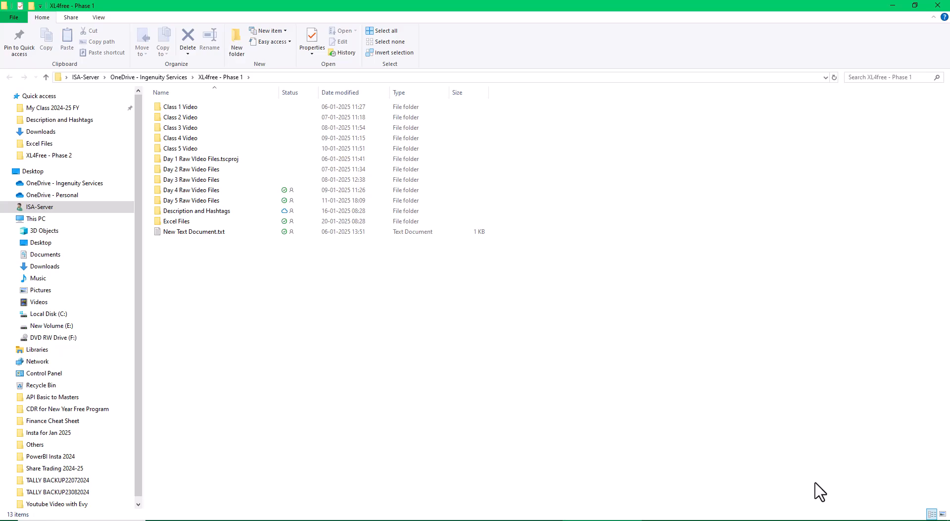
double_click(177, 222)
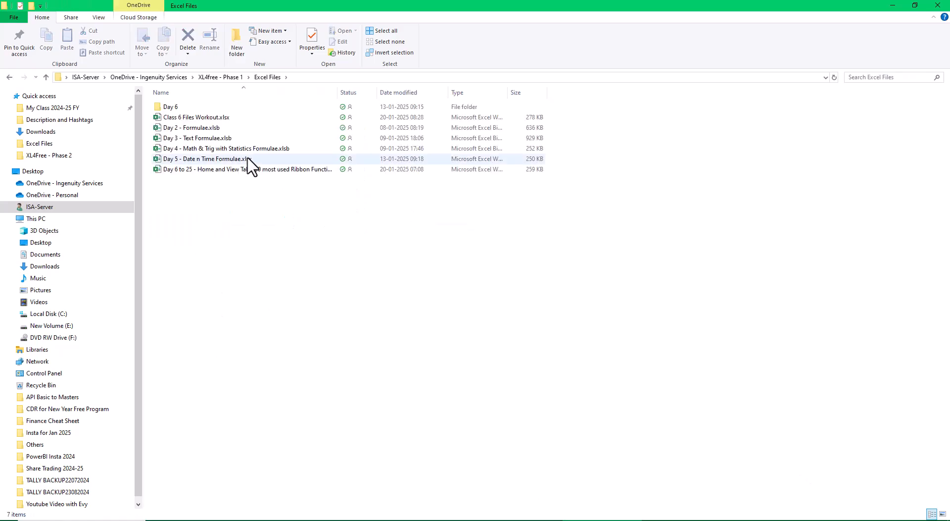
double_click(173, 108)
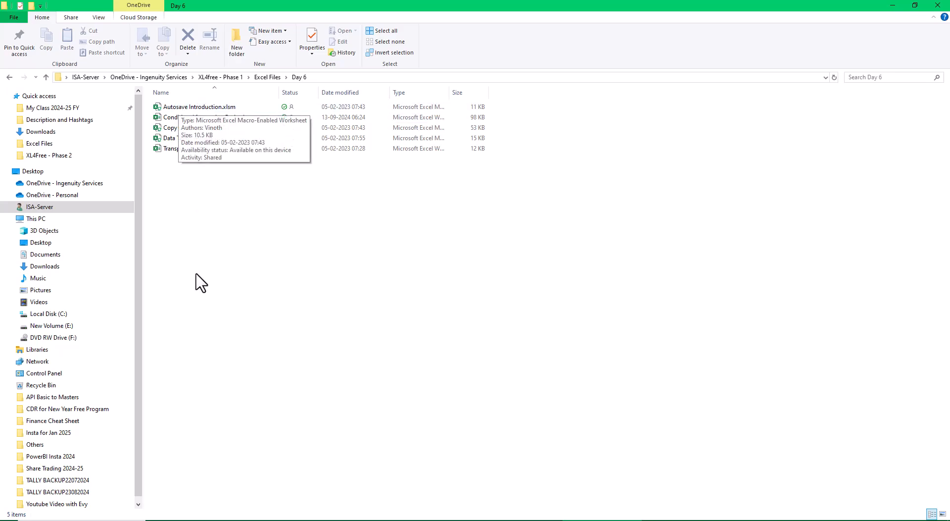
double_click(222, 120)
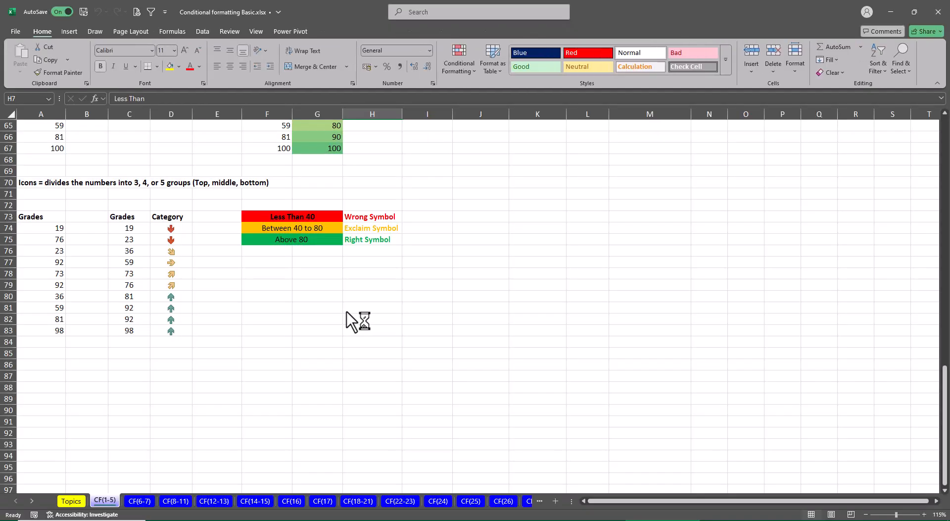
Examine the full numbered list of conditional formatting examples on the Topics sheet and return to cell A1.
left_click(70, 501)
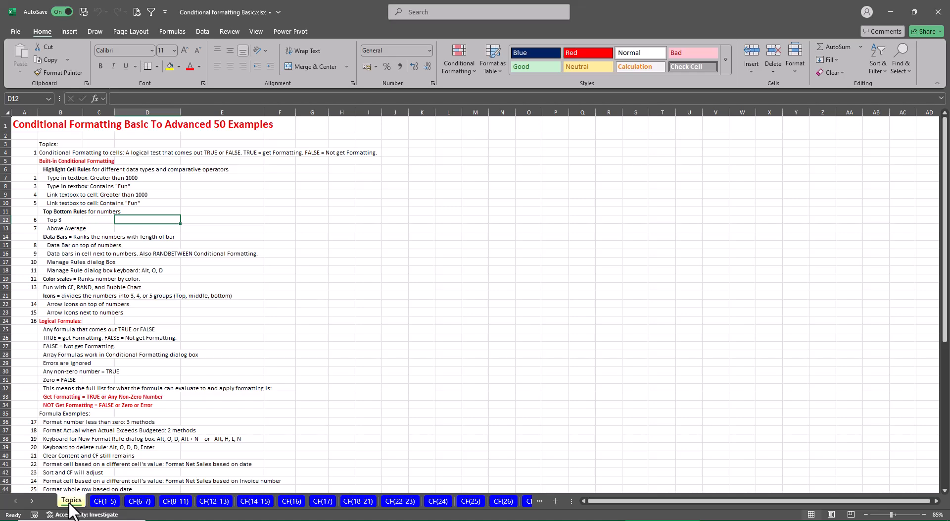
key("Left")
key("Left")
key("Left")
key("ctrl+Down")
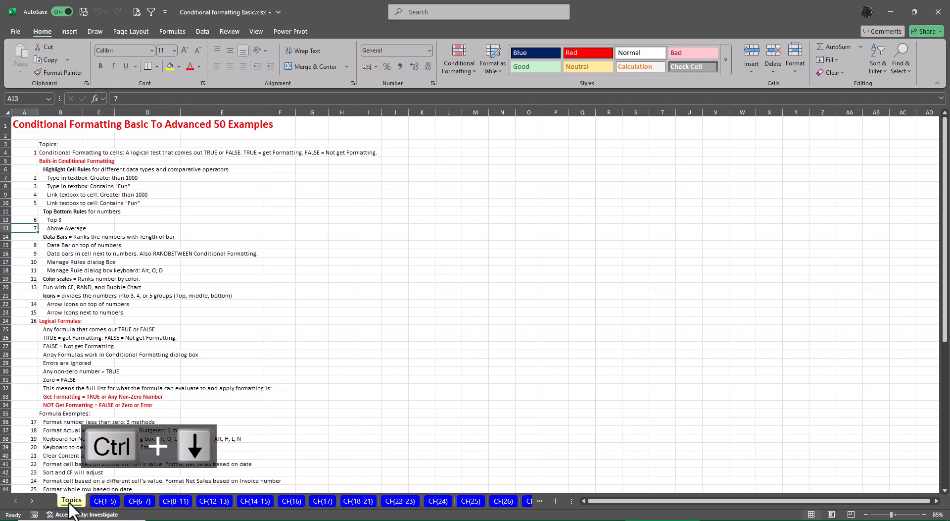
key("ctrl+Down")
key("ctrl+Down")
key("ctrl+Down")
key("ctrl+Down")
key("ctrl+Down")
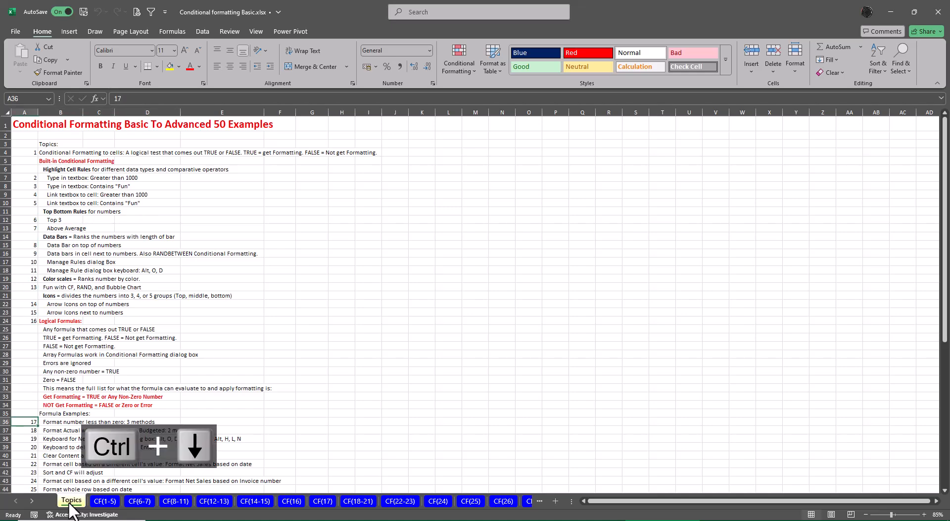
key("ctrl+Down")
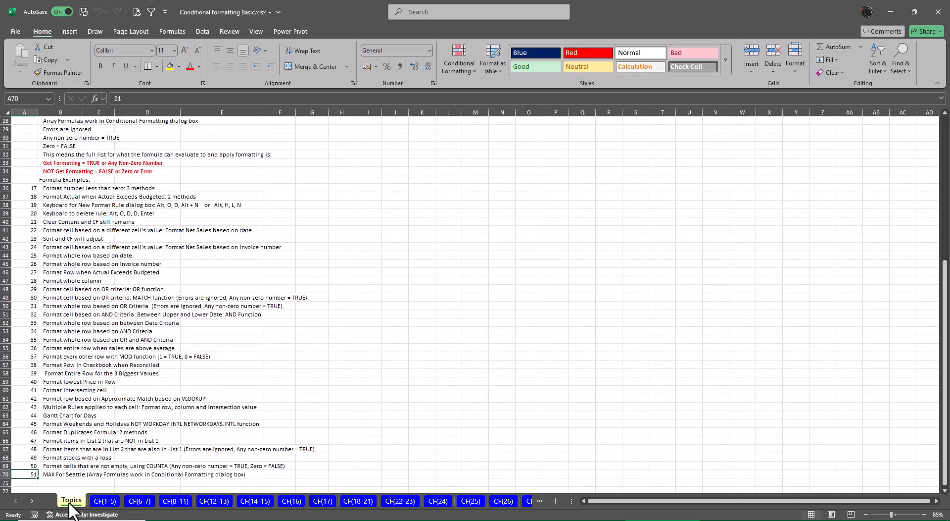
key("ctrl+Up")
key("ctrl+Up")
key("ctrl+Up")
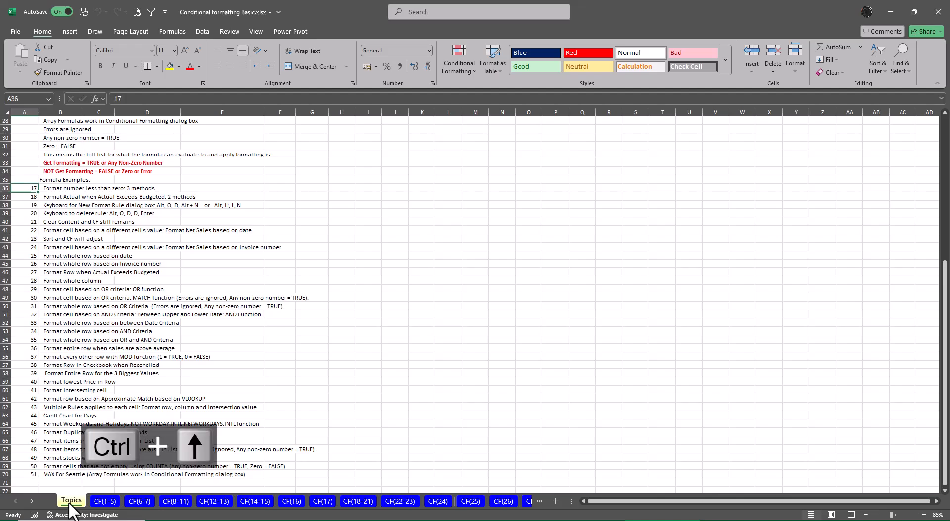
key("ctrl+Up")
key("ctrl+Up")
key("ctrl+Up")
key("ctrl+Up")
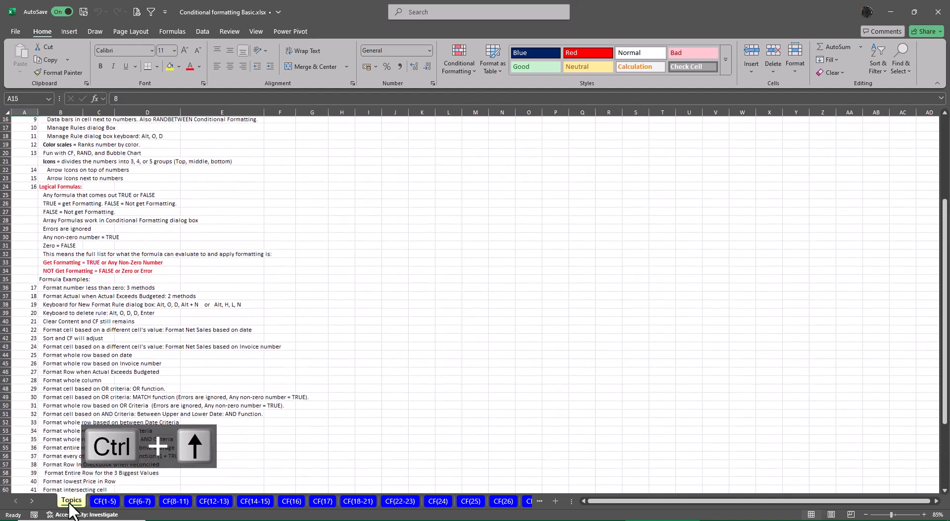
key("ctrl+Up")
key("ctrl+Up")
key("ctrl+Up")
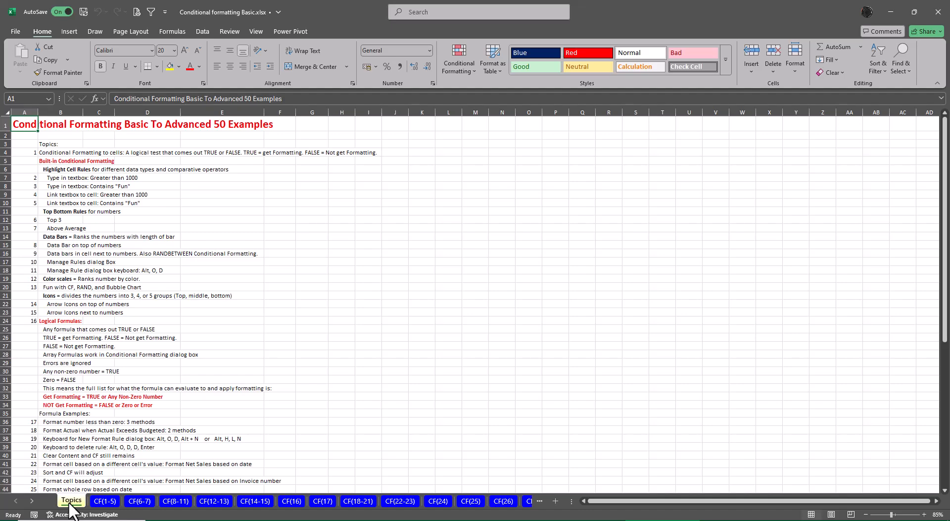
Copy the CF(1-5) sheet into a new workbook, keeping the original in place.
left_click(105, 503)
right_click(108, 505)
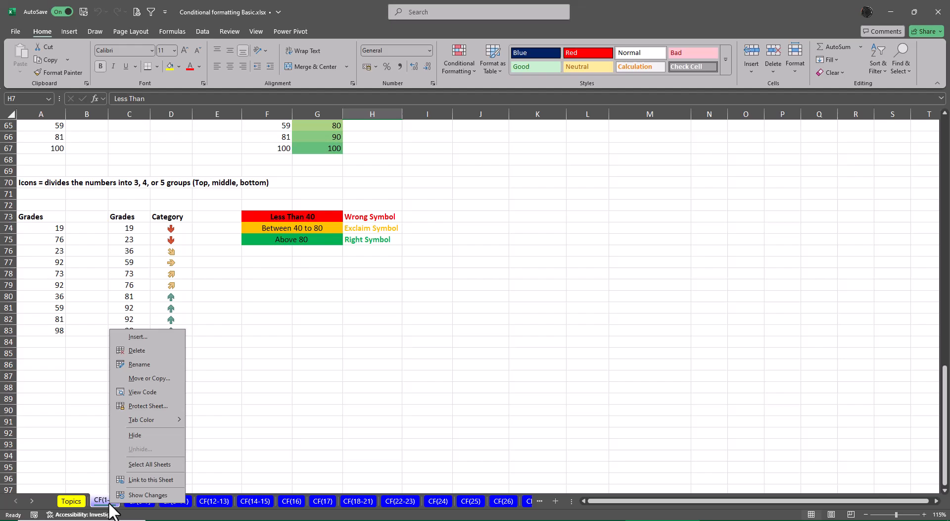
left_click(159, 390)
left_click(235, 354)
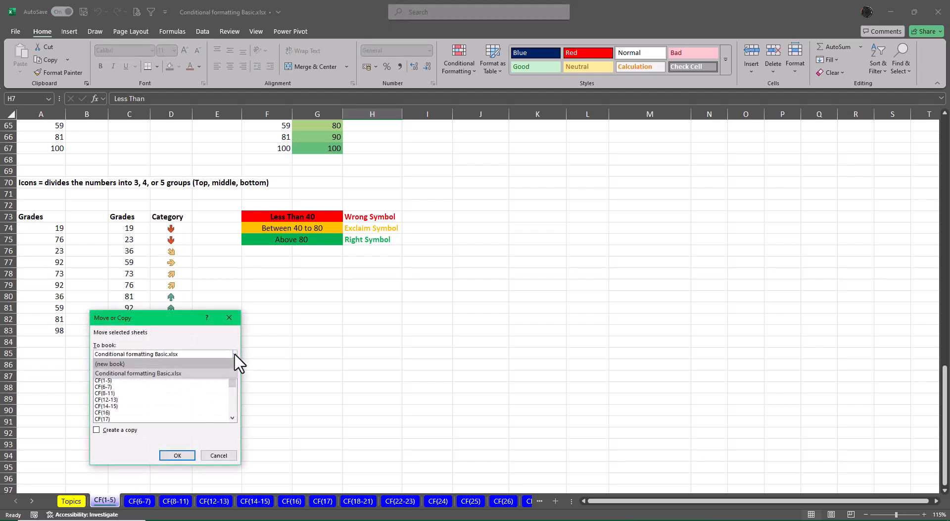
left_click(154, 364)
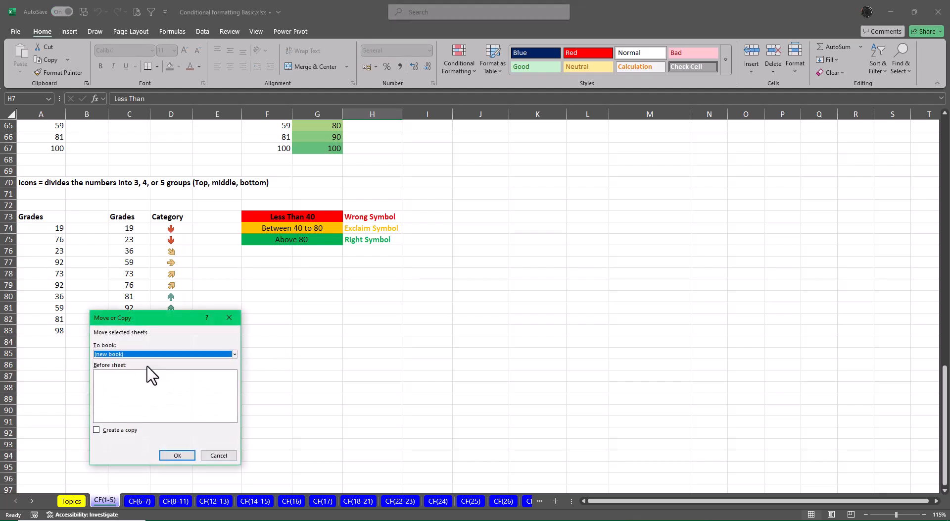
left_click(97, 430)
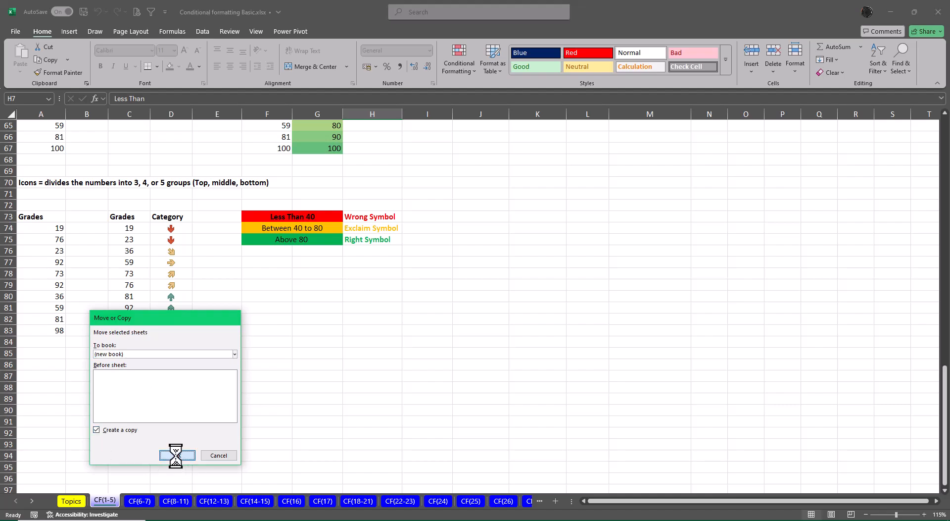
left_click(177, 455)
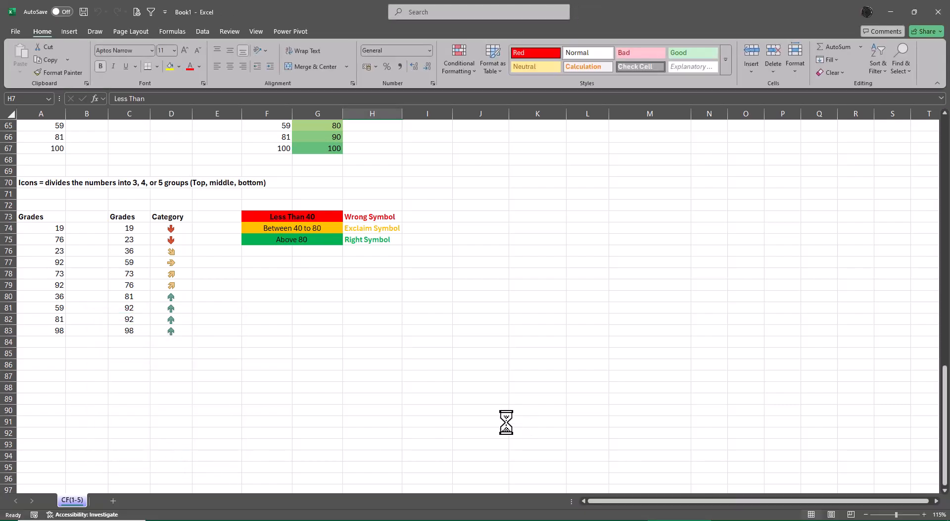
Clear the conditional formatting rules from the entire CF(1-5) sheet in the new workbook.
key("ctrl+Up")
key("ctrl+Left")
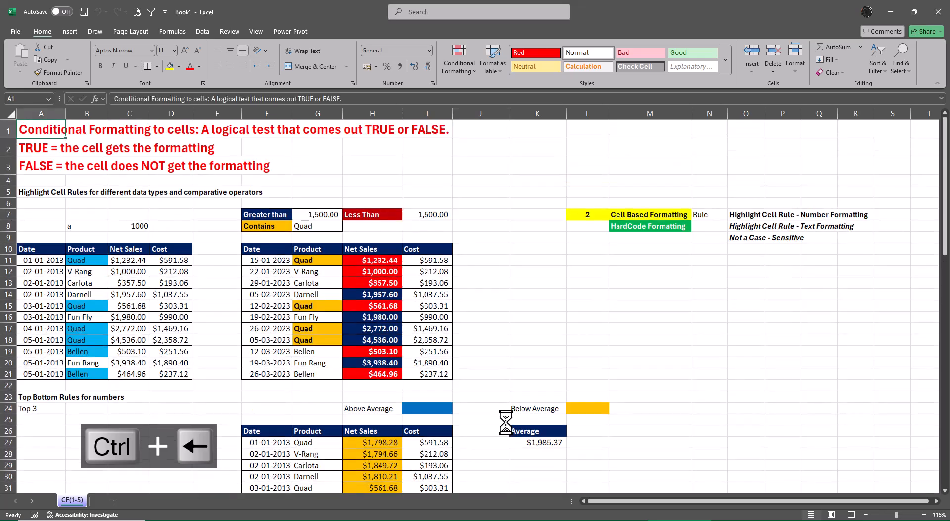
scroll(505, 426, "down", 9)
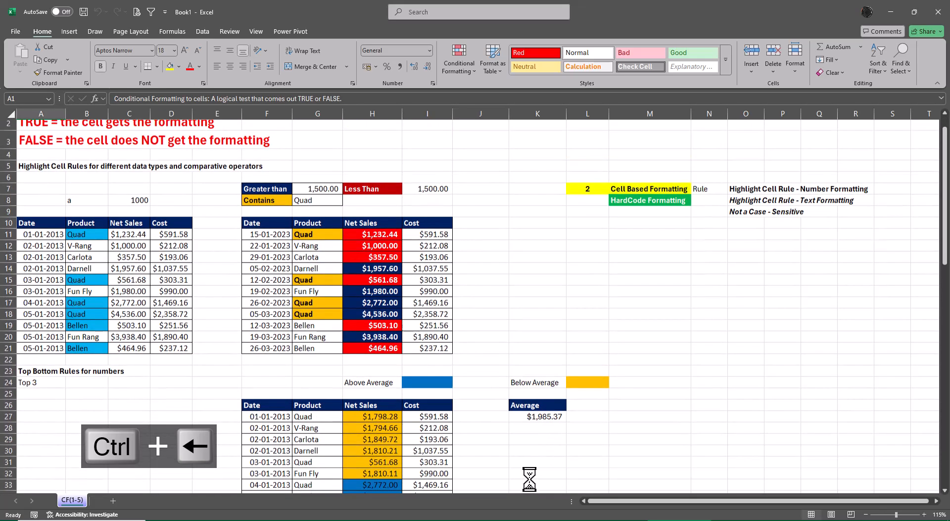
scroll(511, 481, "down", 11)
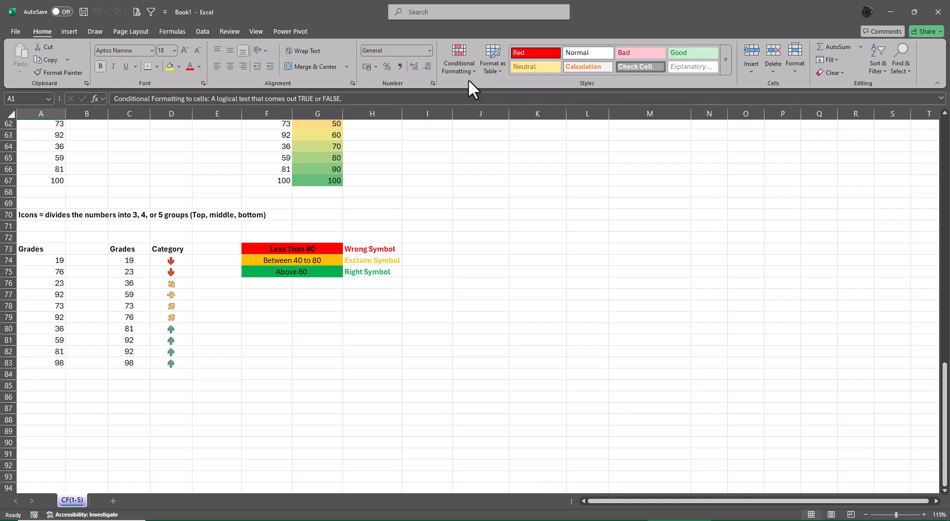
left_click(454, 49)
mouse_move(494, 204)
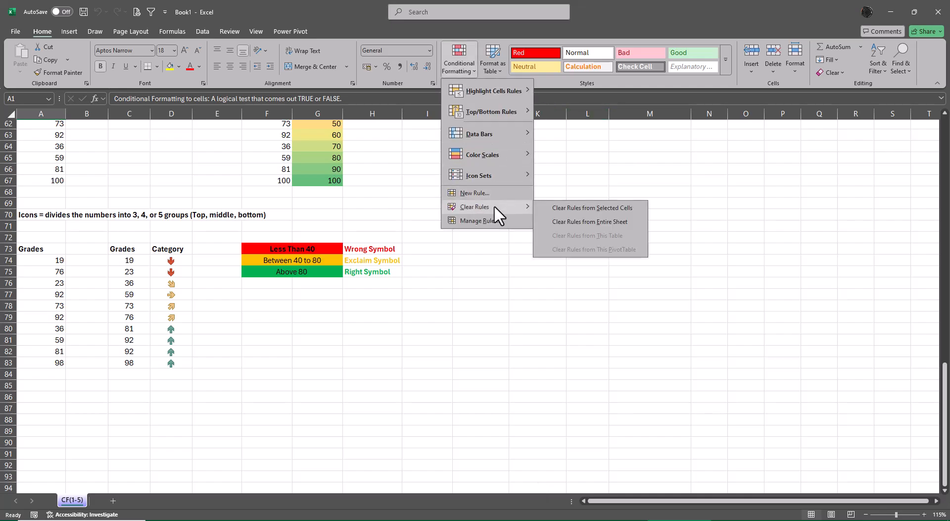
left_click(577, 221)
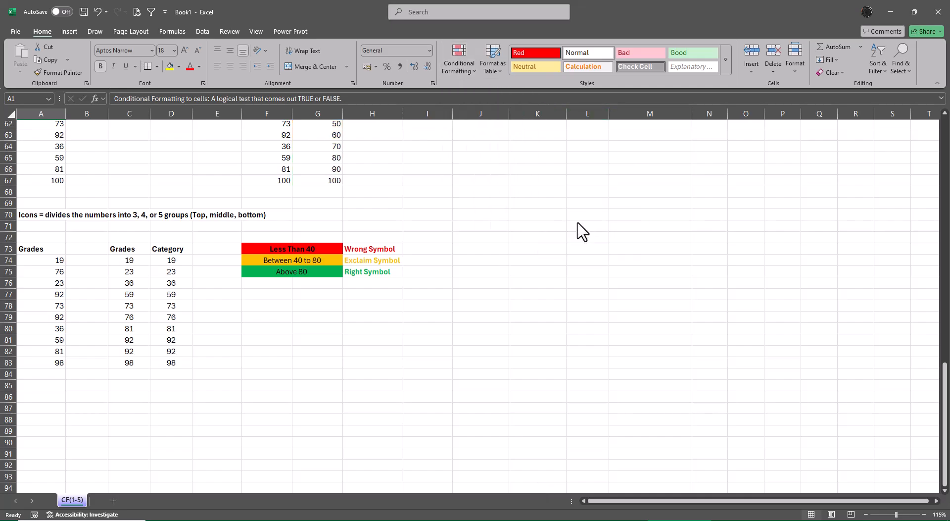
left_click(564, 375)
scroll(560, 412, "up", 8)
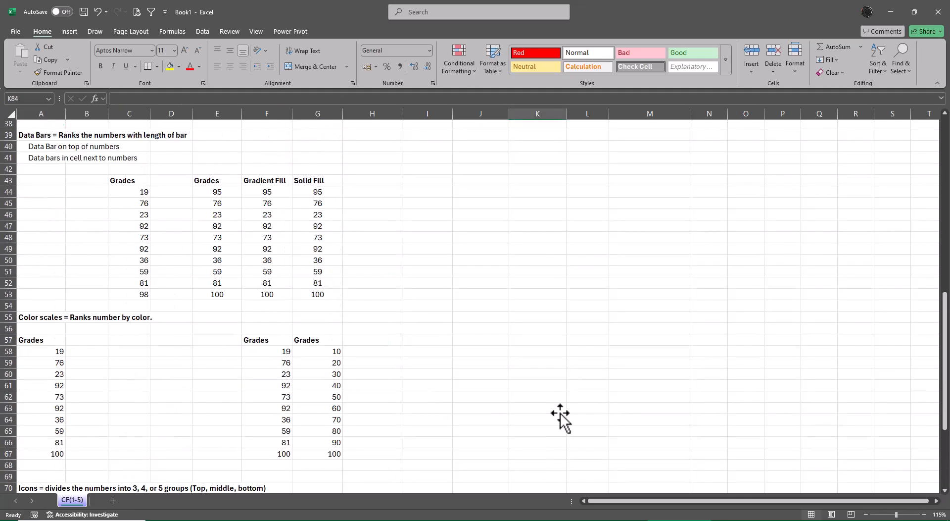
scroll(561, 416, "up", 12)
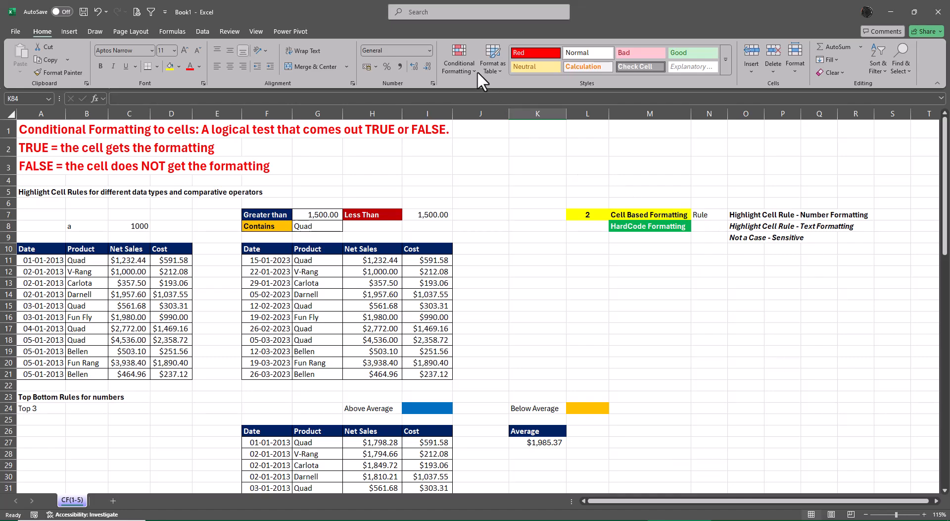
Review the conditional formatting rule categories and the Cell Based and HardCode Formatting labels in L7:M8.
left_click(459, 58)
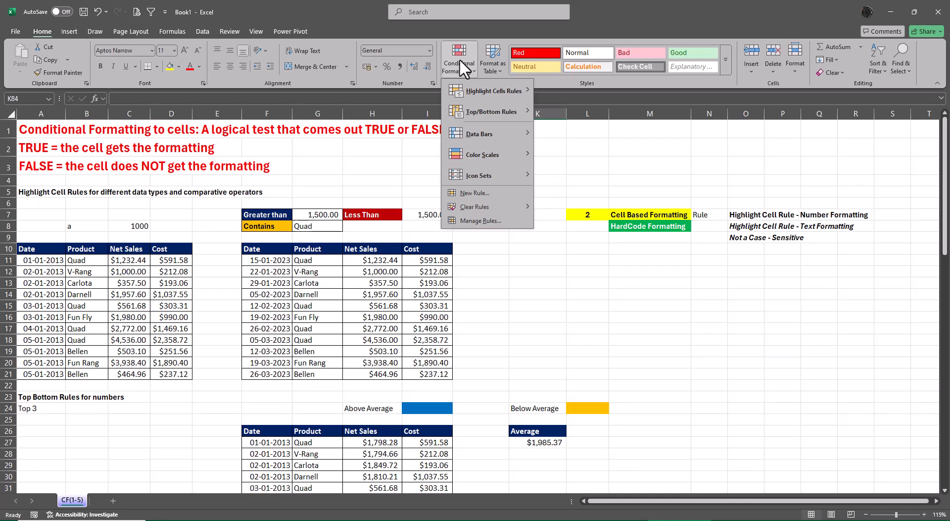
left_click(576, 269)
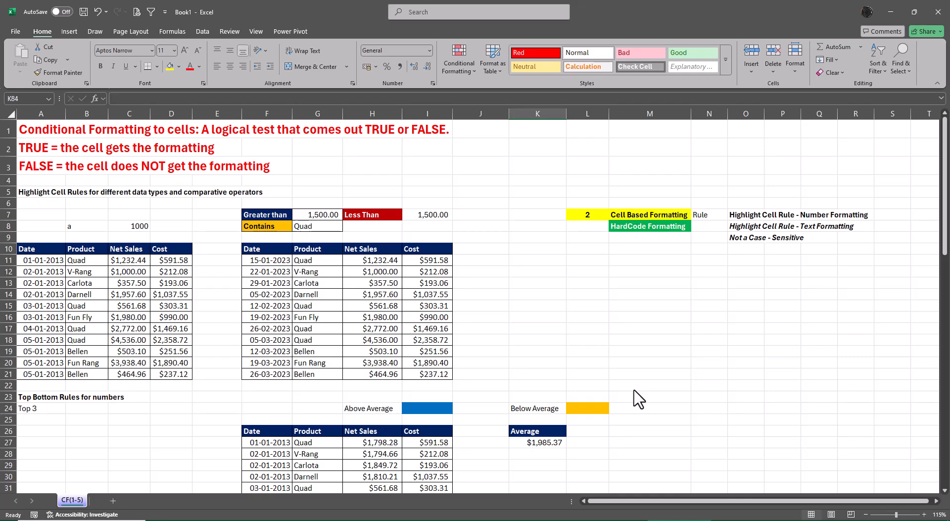
left_click(646, 216)
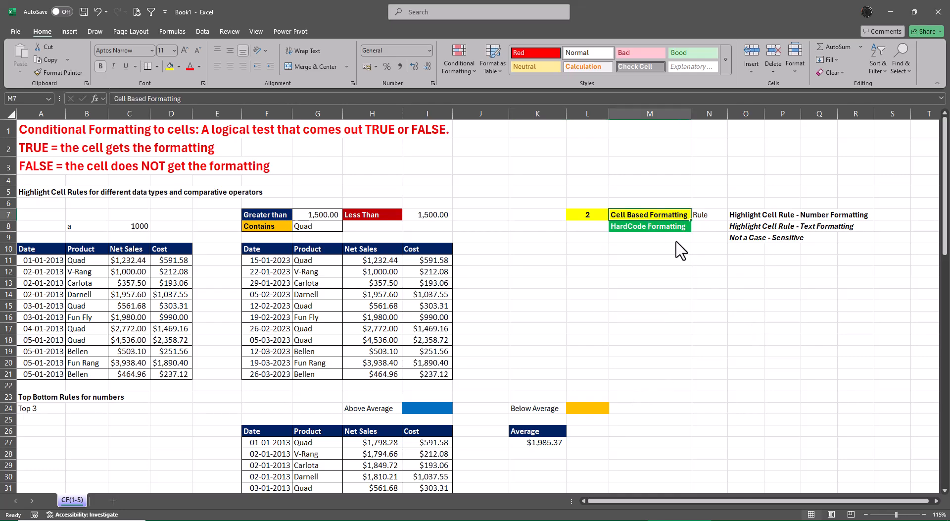
left_click(664, 229)
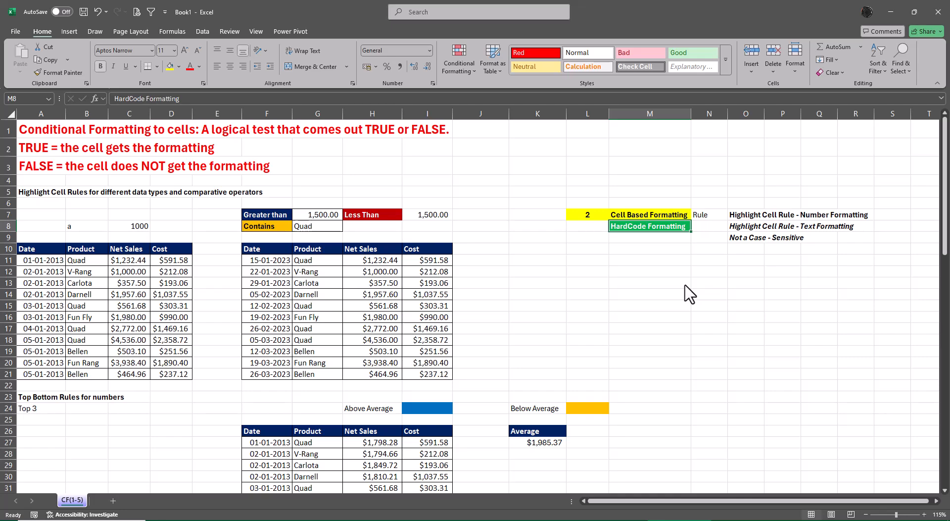
left_click(651, 216)
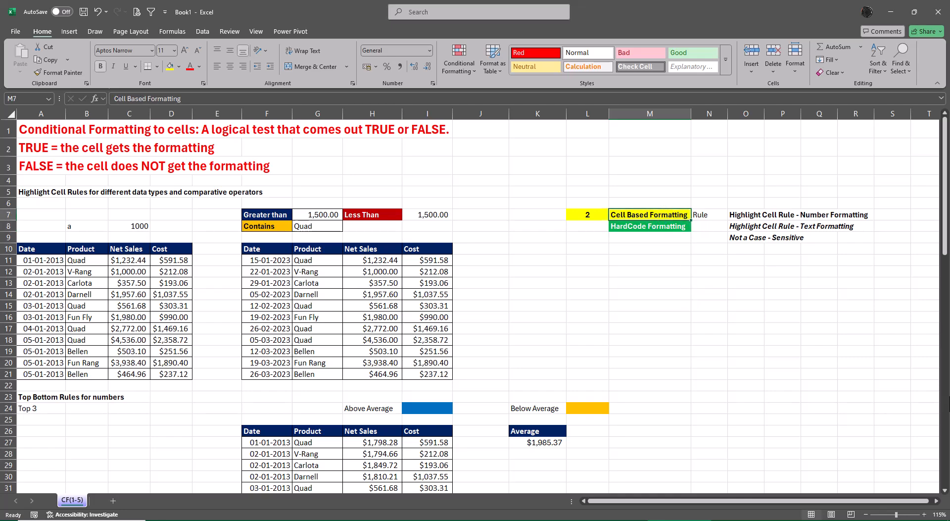
left_click(588, 215)
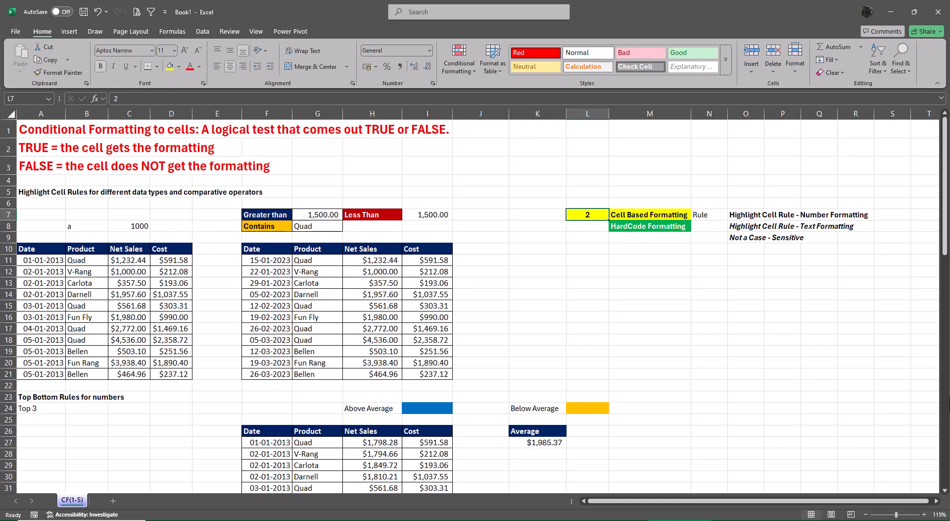
left_click(650, 215)
left_click(650, 226)
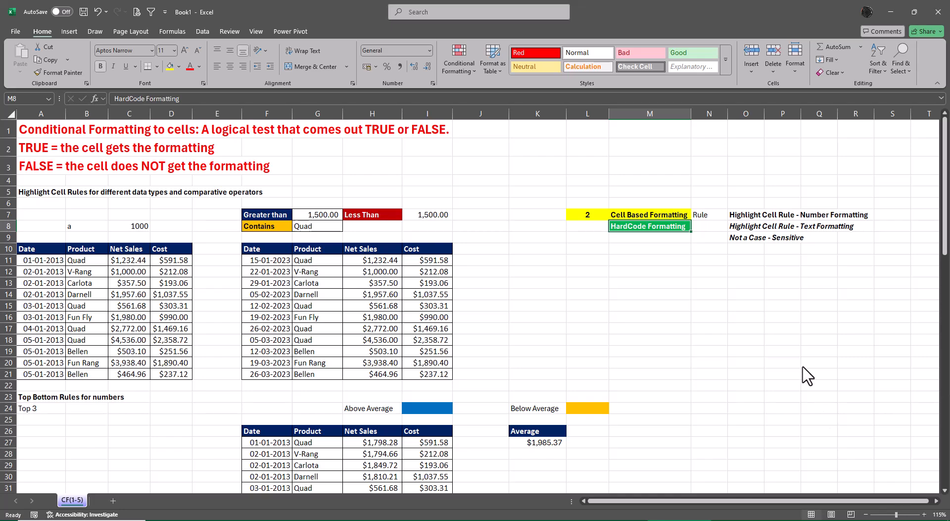
left_click_drag(811, 367, 814, 375)
Examine the options offered under Highlight Cells Rules, Top/Bottom Rules, Data Bars, Color Scales and Icon Sets.
left_click(451, 75)
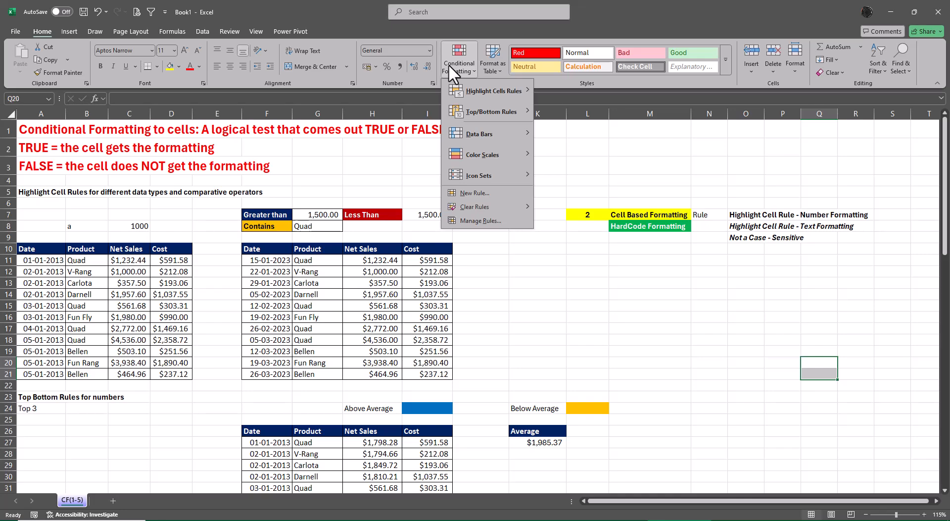
mouse_move(470, 90)
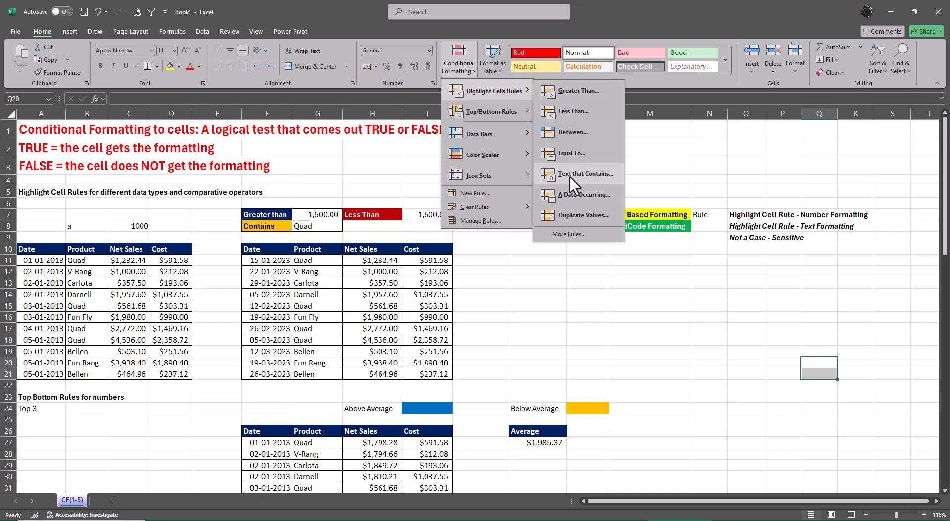
left_click(598, 325)
left_click(661, 213)
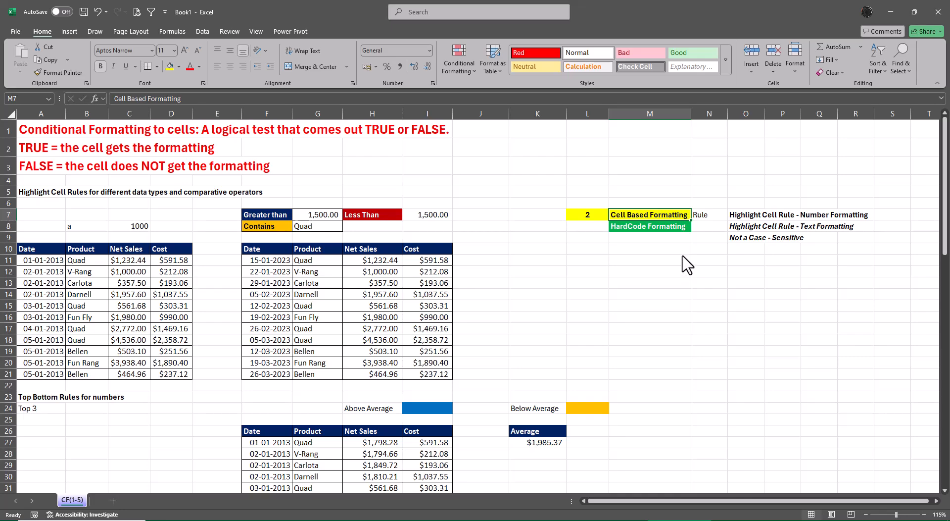
left_click(680, 227)
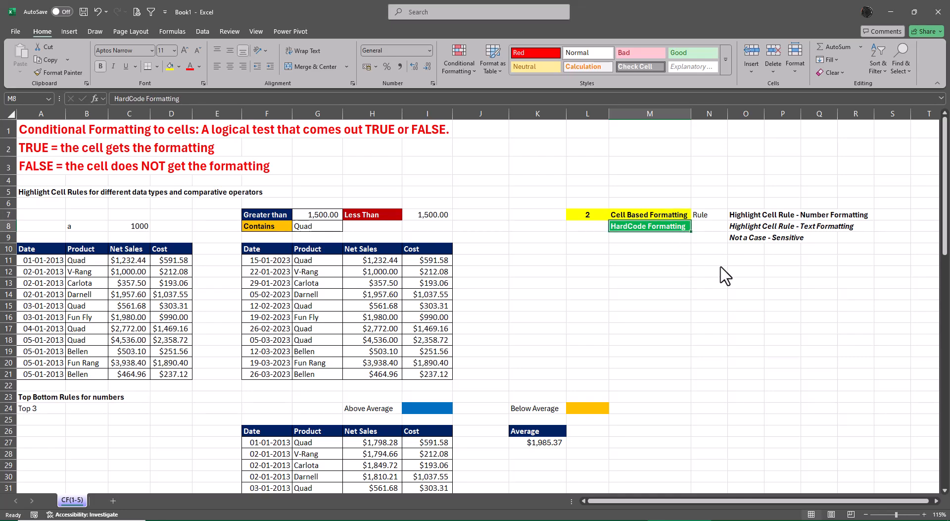
left_click(453, 54)
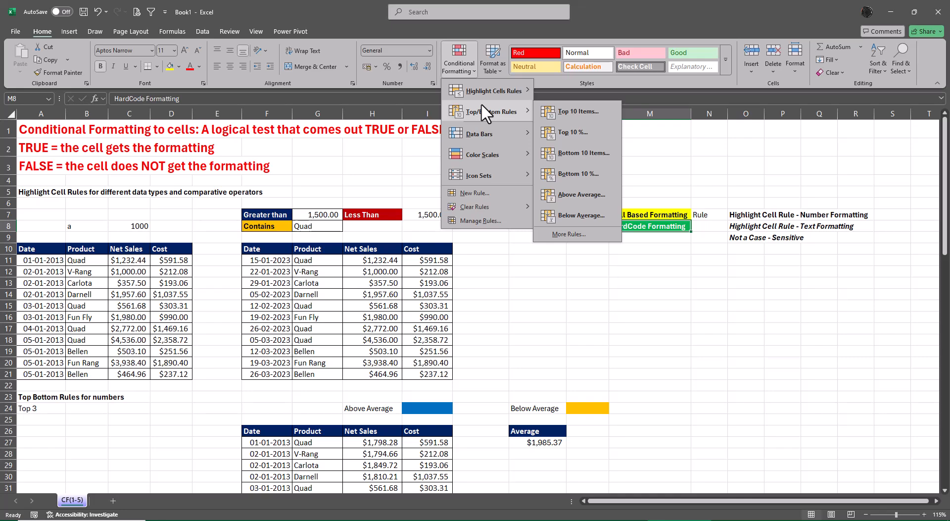
mouse_move(486, 129)
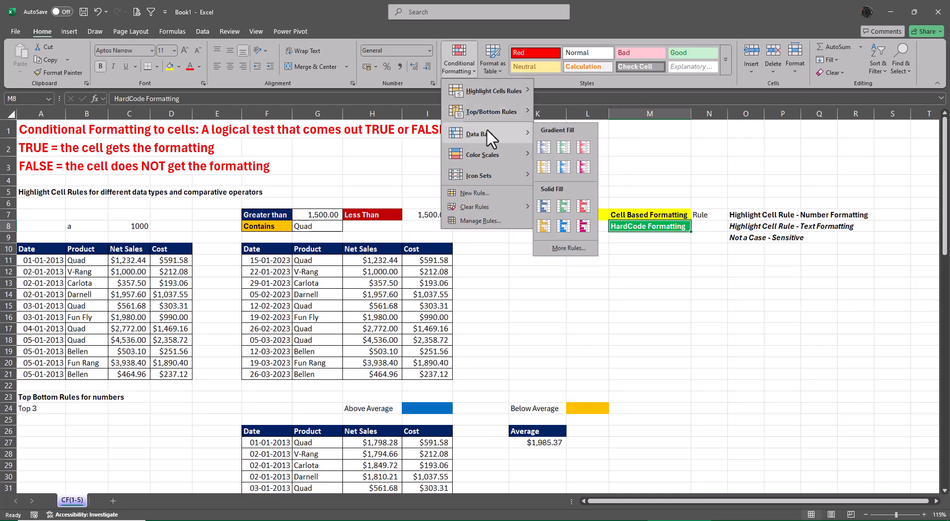
mouse_move(487, 152)
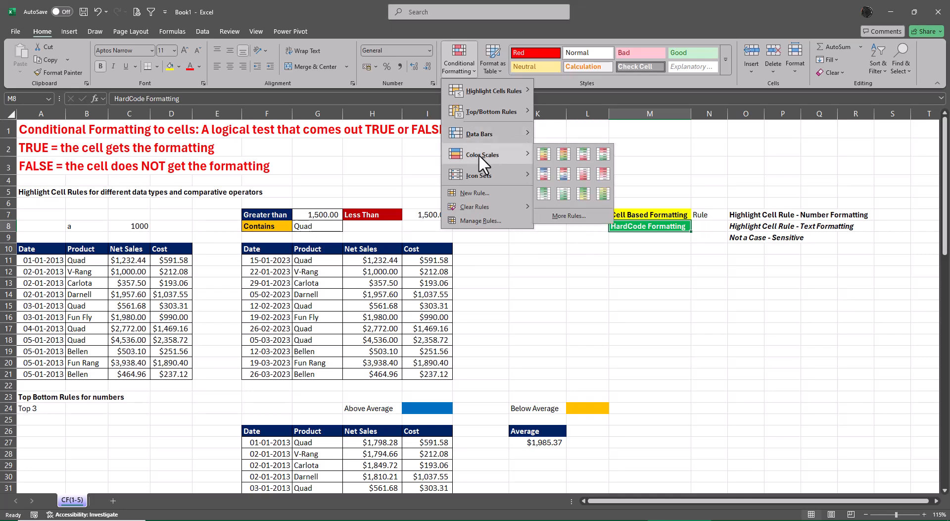
mouse_move(482, 173)
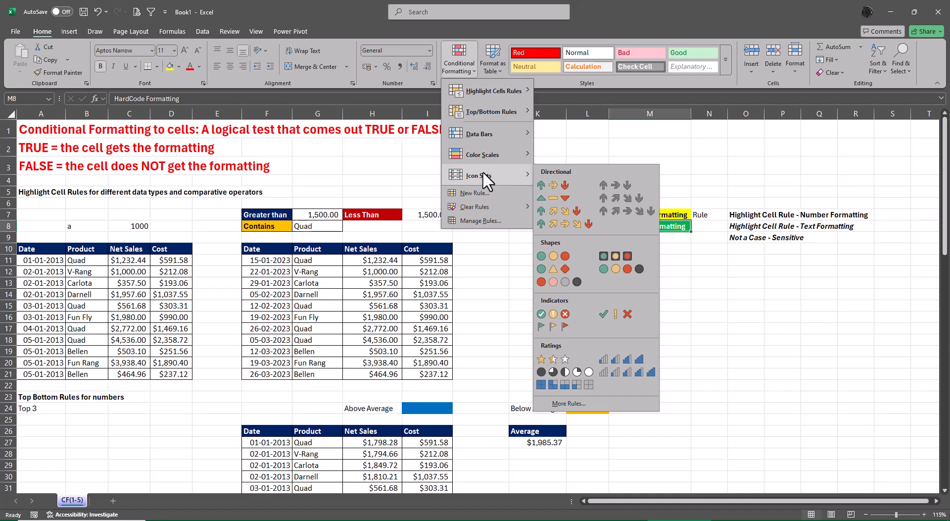
left_click(841, 406)
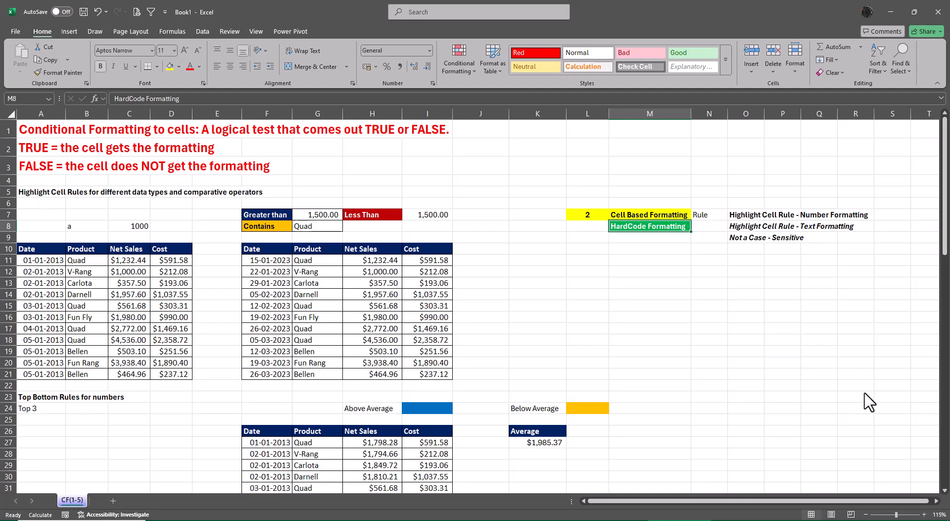
Set the Greater than threshold in cell G7 to 2500.
left_click(251, 214)
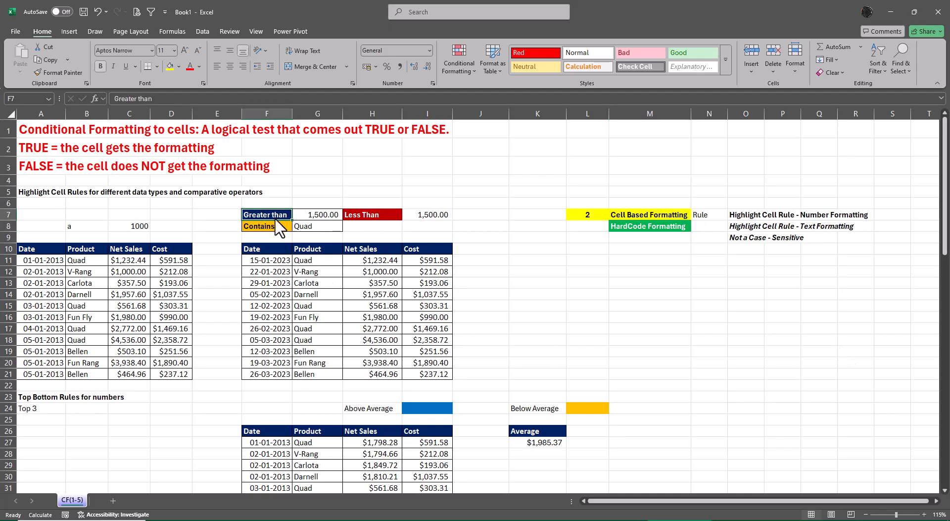
left_click_drag(275, 219, 429, 218)
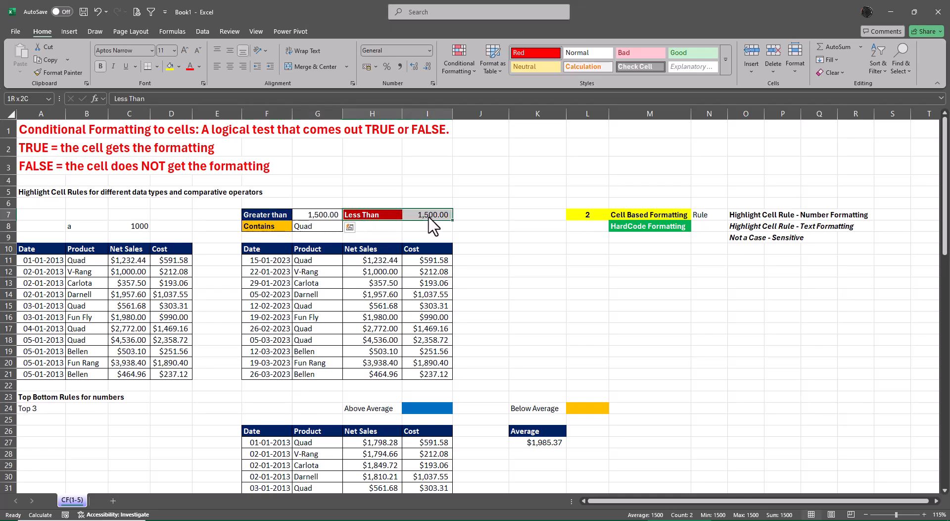
left_click(605, 294)
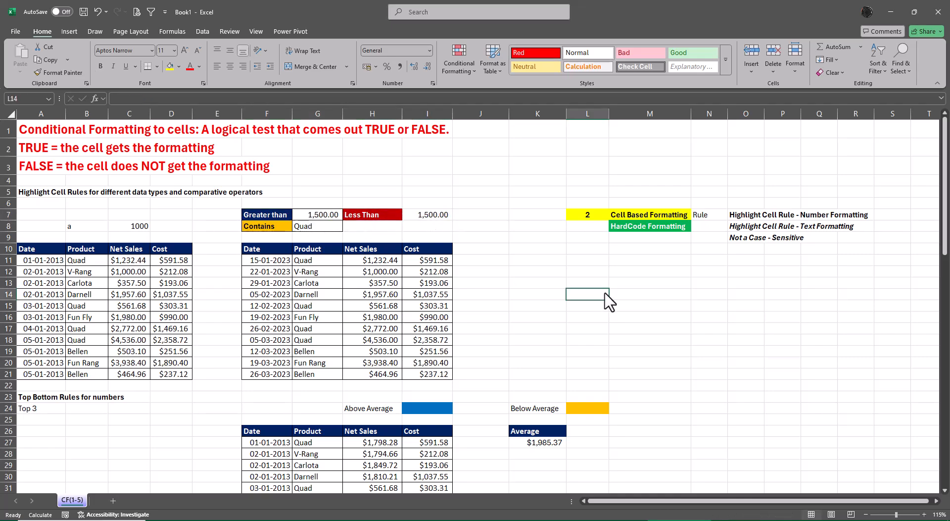
left_click(312, 217)
type("2500")
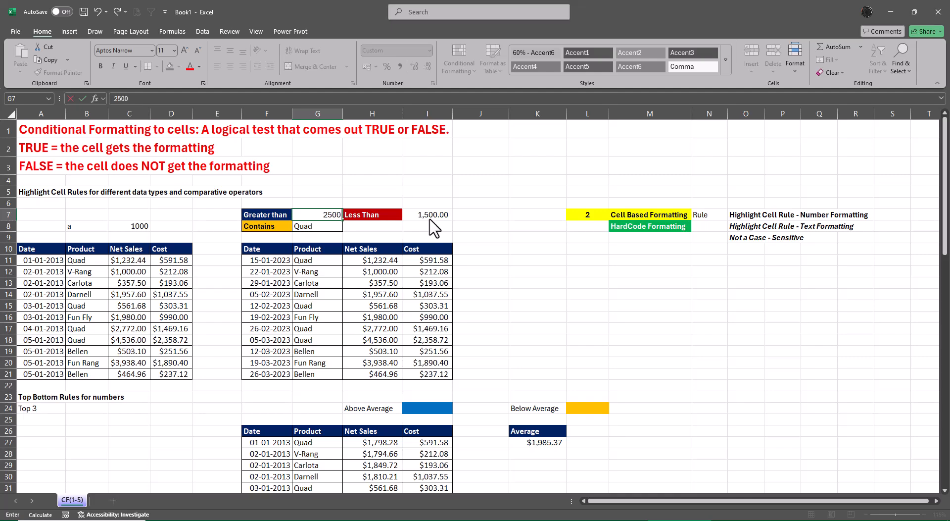
key("Return")
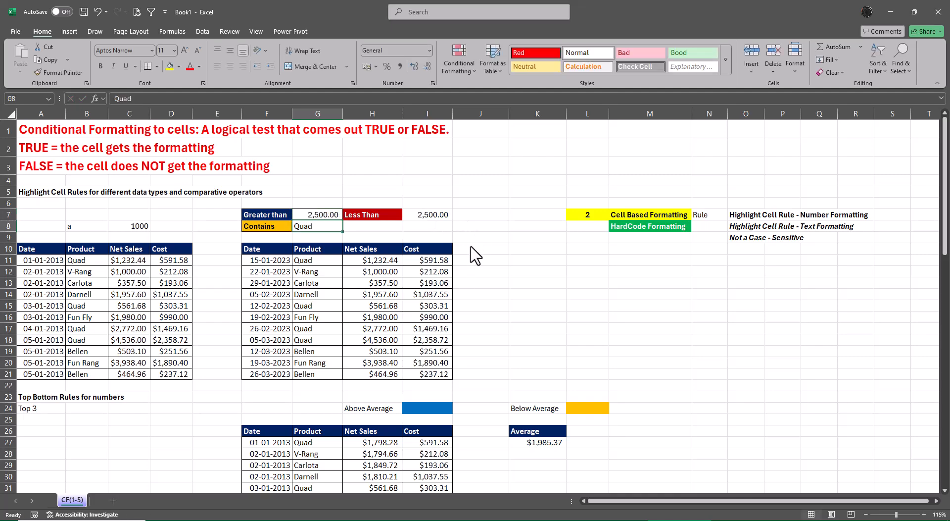
Inspect the formula behind the Less Than threshold in cell I7.
left_click(444, 215)
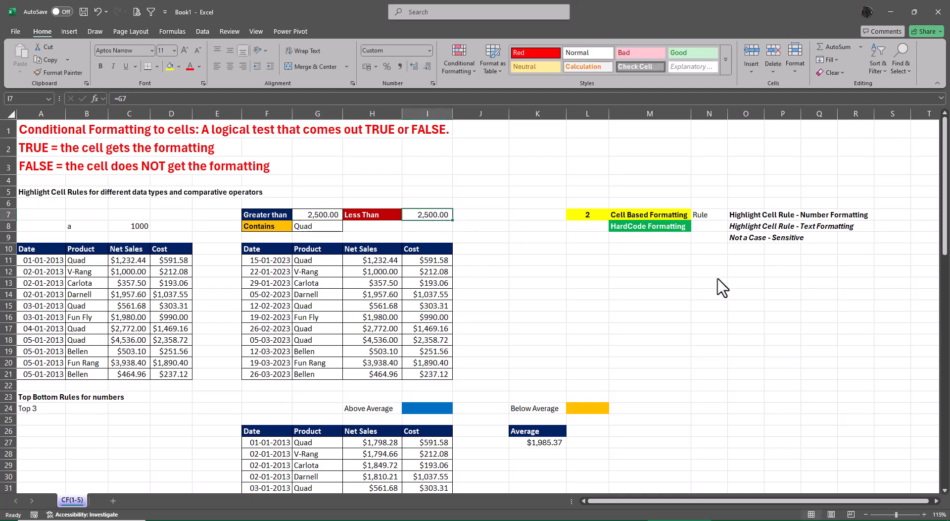
key("F2")
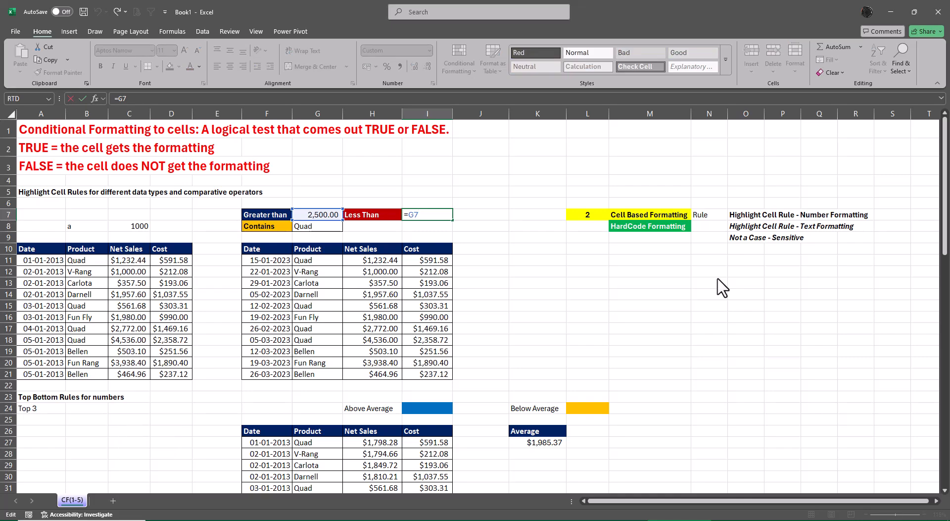
key("Return")
Set the Greater than threshold in cell G7 back to 1500.
key("Up")
key("Left")
key("Left")
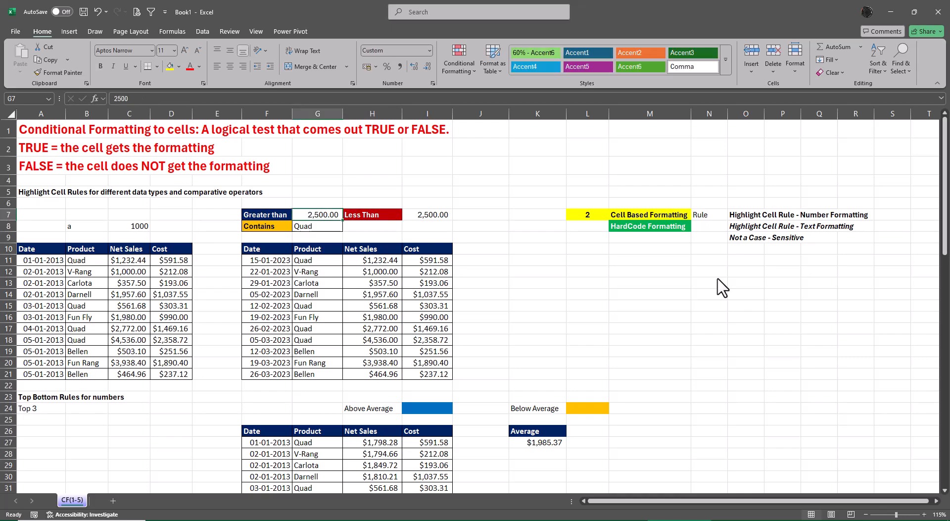
type("1500")
key("Return")
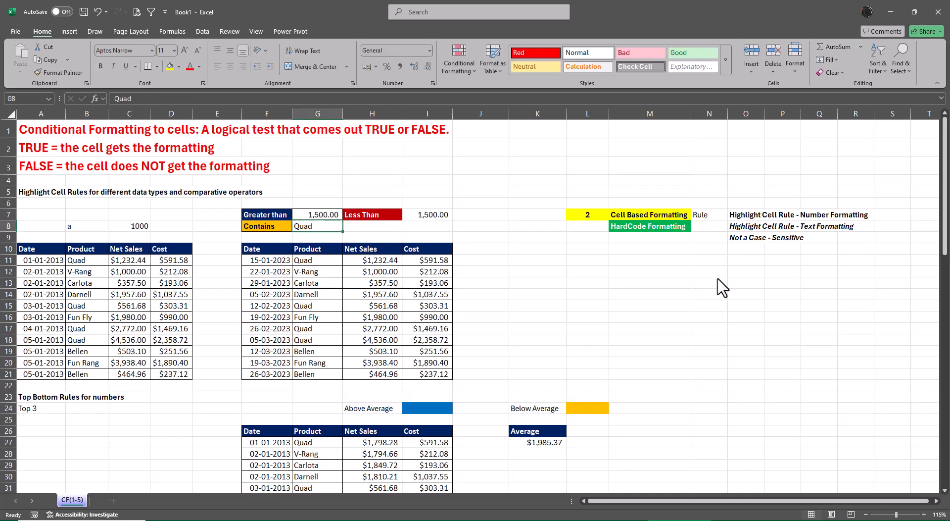
Set the Greater than threshold in cell G7 to 3500.
key("Up")
type("3500")
key("Return")
Set up a Greater Than highlight rule for the Net Sales values in H11:H21, comparing against cell $G$7.
left_click(390, 264)
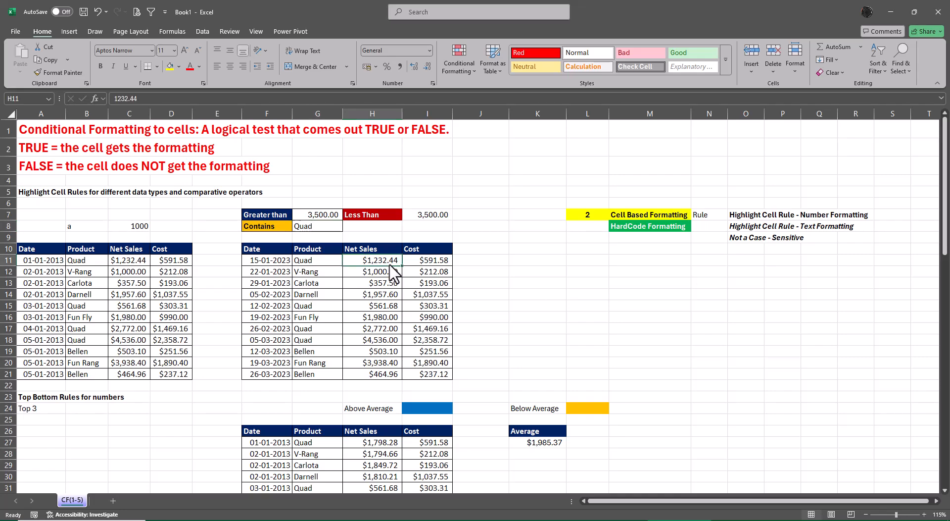
left_click_drag(392, 272, 393, 384)
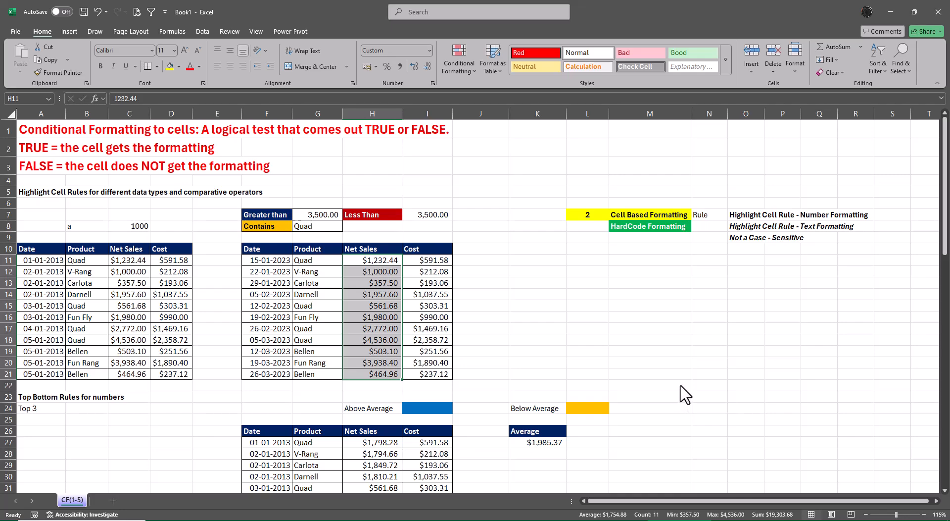
left_click(454, 69)
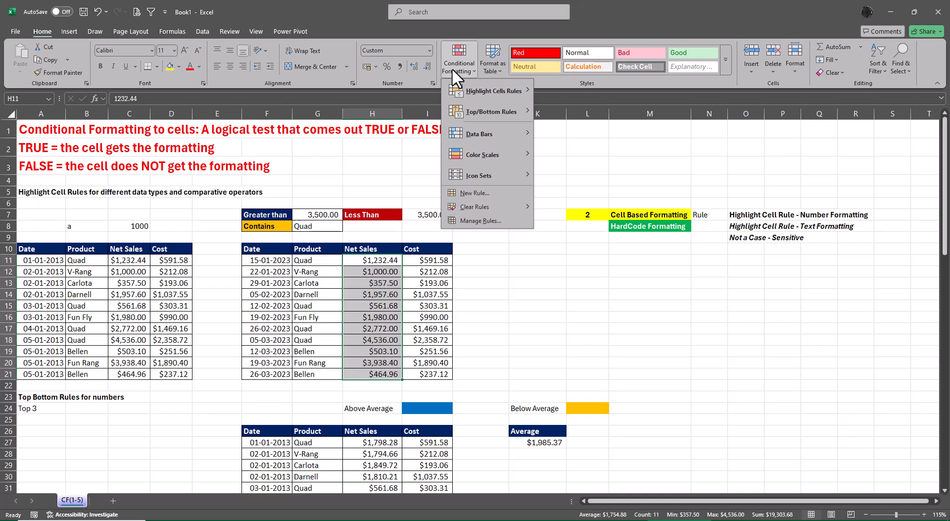
mouse_move(470, 94)
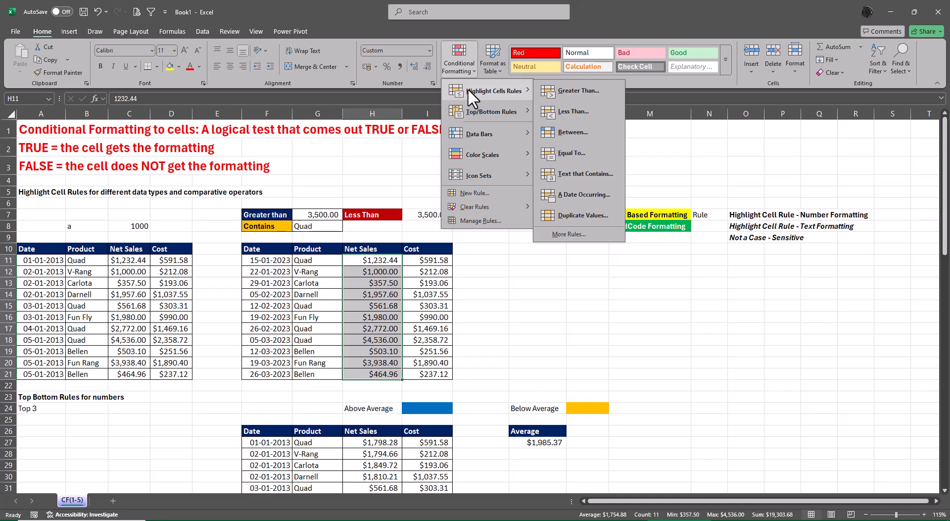
left_click(563, 93)
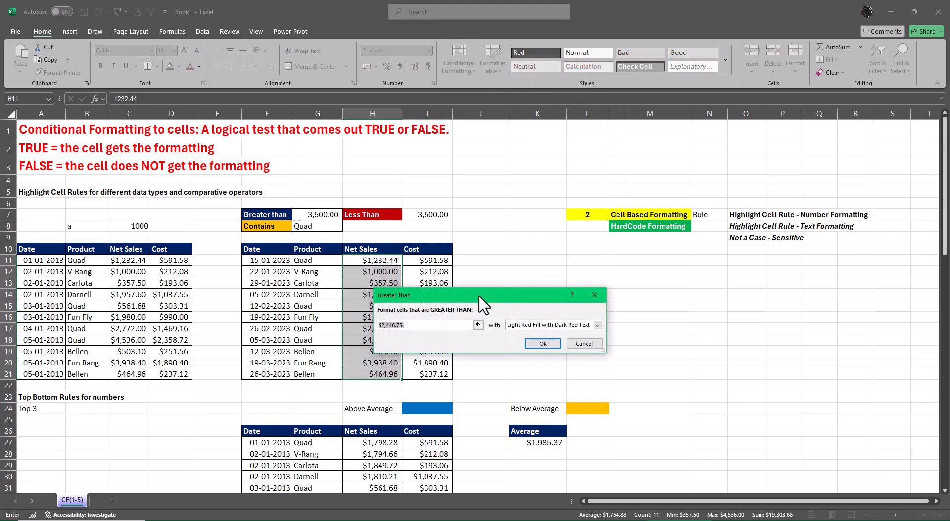
left_click_drag(479, 296, 638, 277)
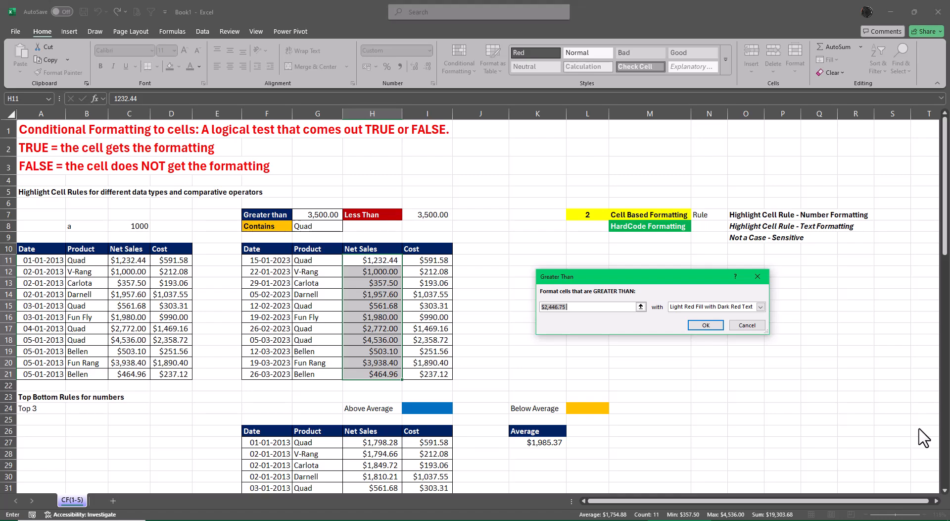
key("BackSpace")
left_click(317, 216)
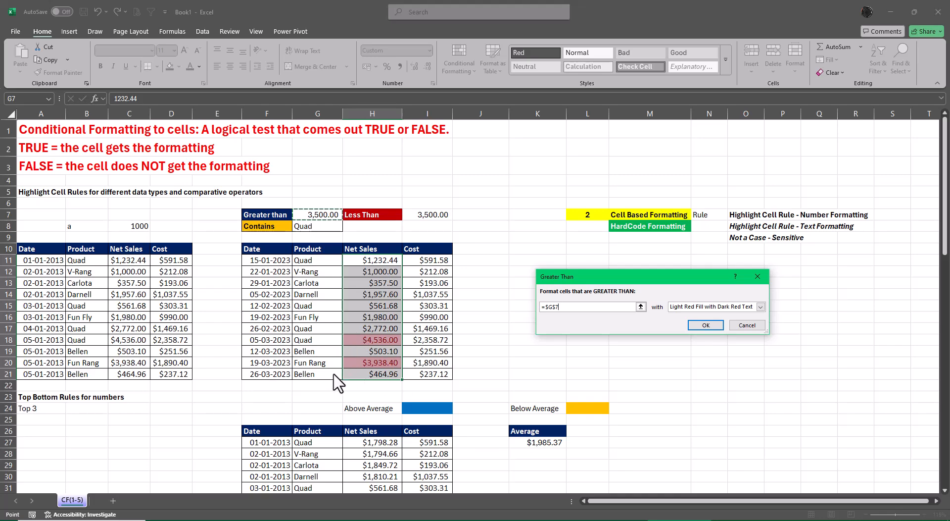
Try the green fill, yellow fill and Light Red Fill presets as the format of the Greater Than rule.
left_click(761, 307)
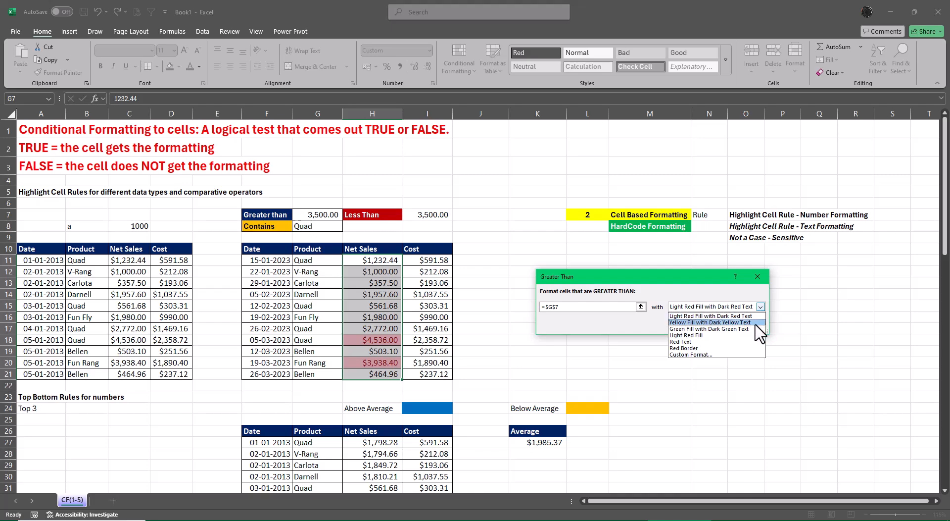
left_click(743, 327)
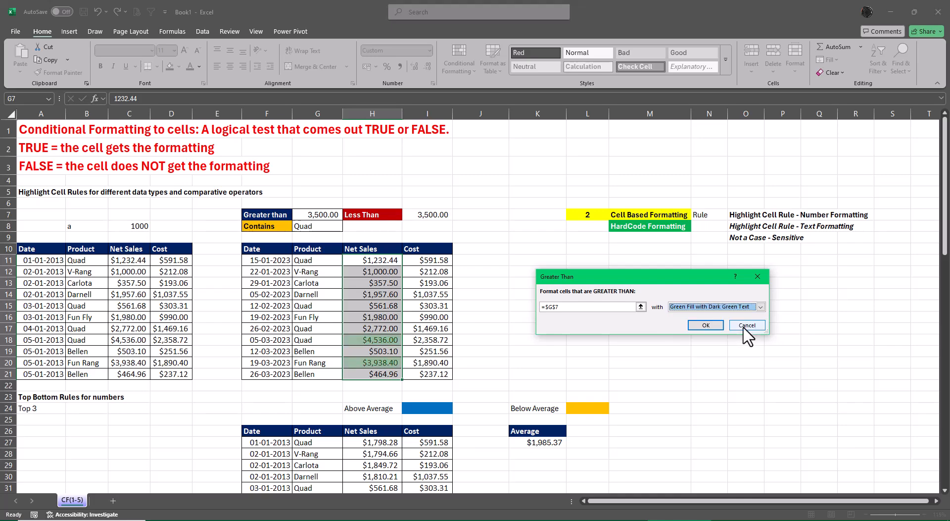
left_click(761, 307)
left_click(741, 324)
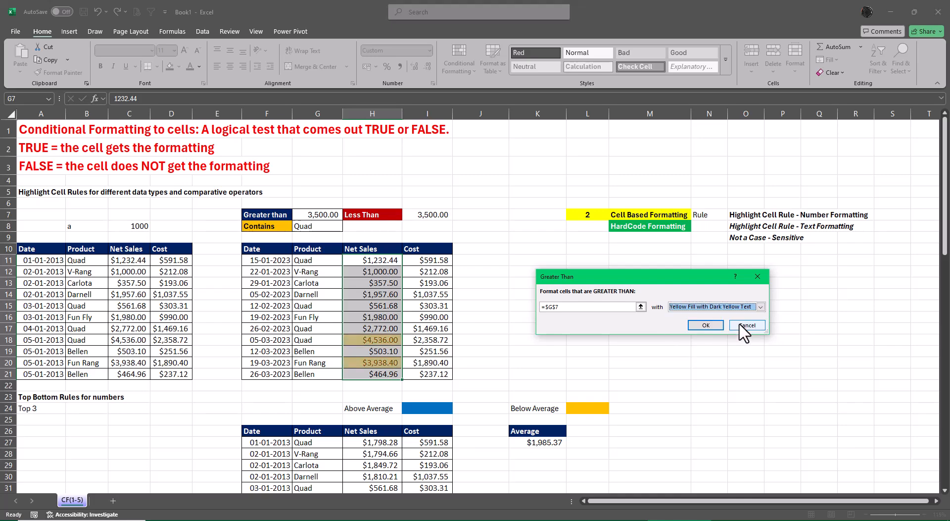
left_click(760, 306)
left_click(708, 335)
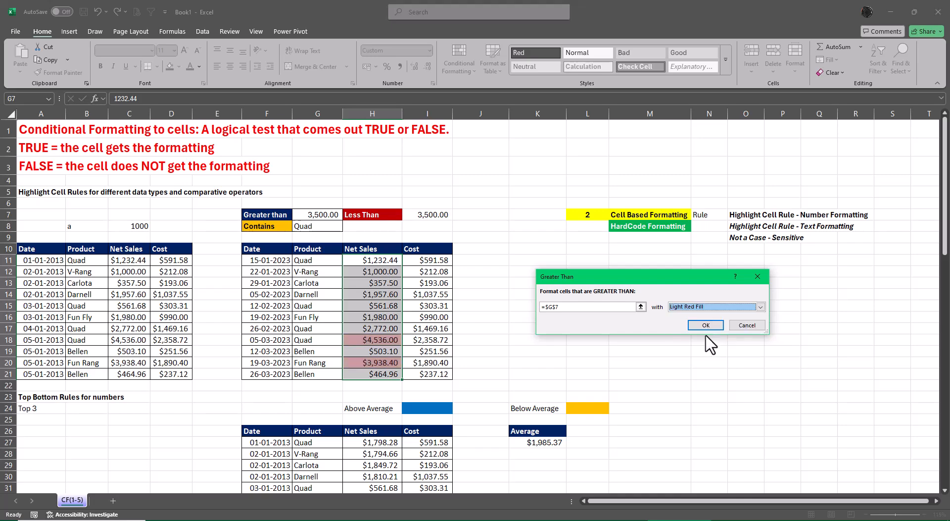
Start a custom format for the Greater Than rule and give it a dark blue background fill.
left_click(761, 307)
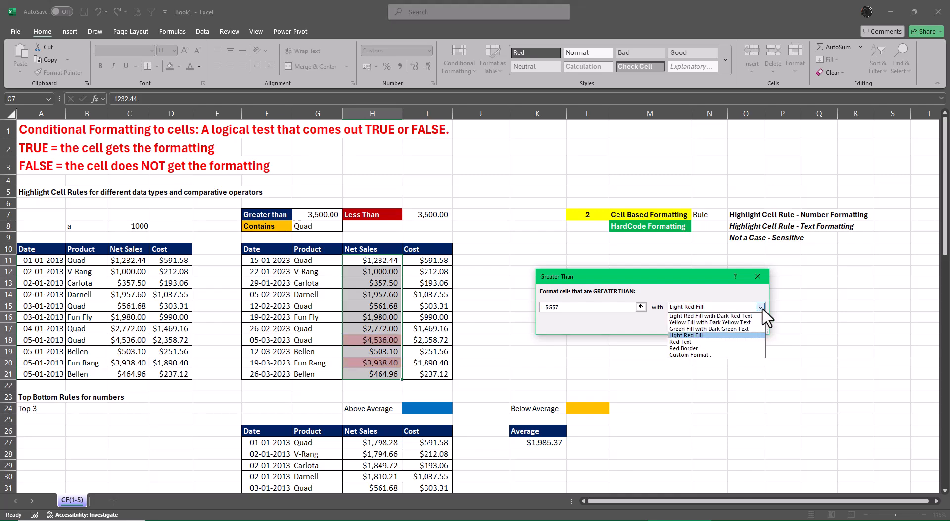
left_click(691, 355)
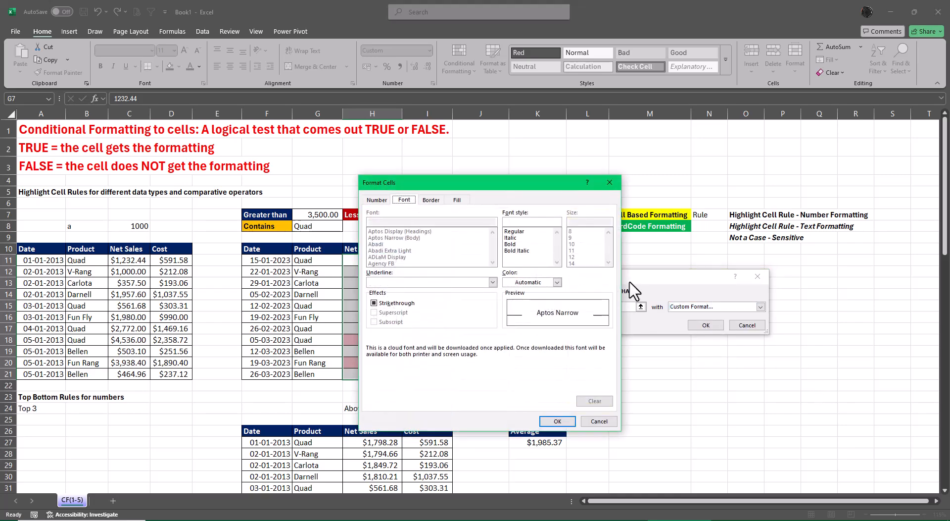
left_click_drag(463, 185, 628, 181)
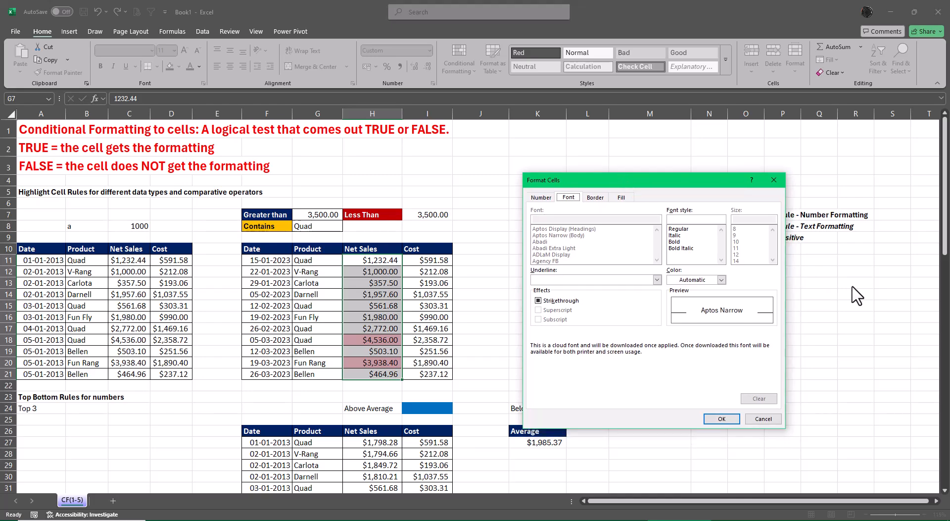
left_click(621, 197)
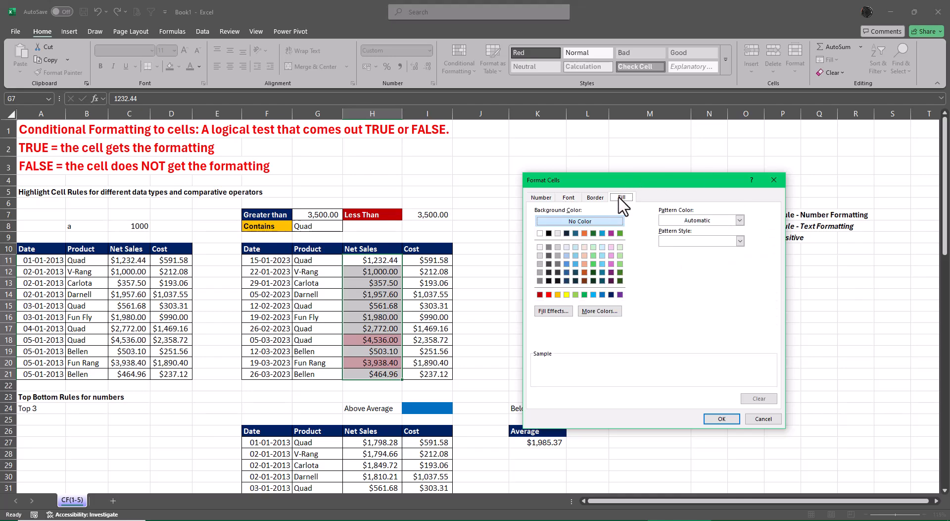
left_click(584, 296)
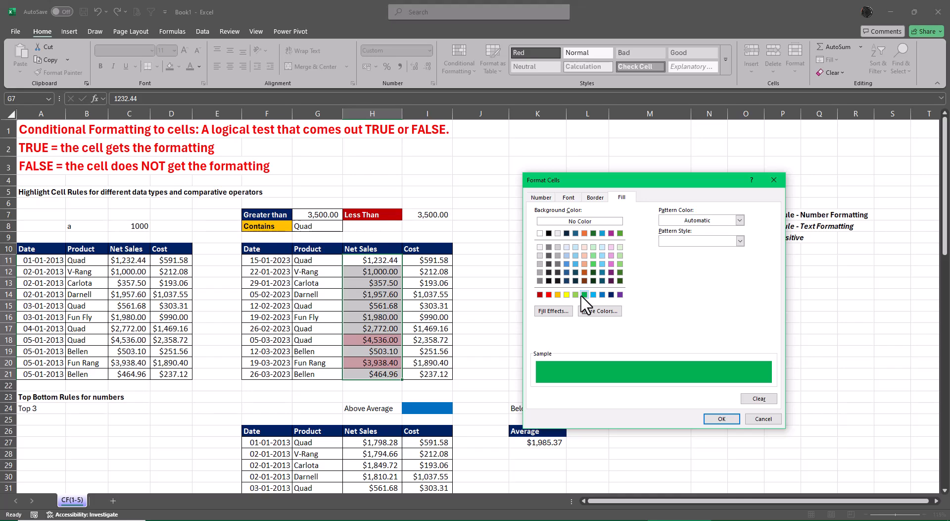
left_click(612, 295)
Make the custom format's font bold and white, and apply the Greater Than rule to the Net Sales values.
left_click(569, 197)
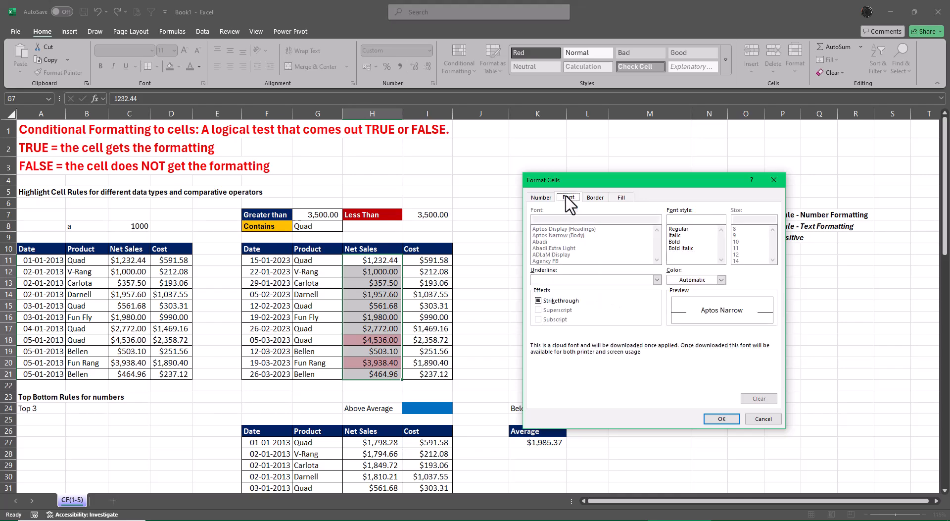
left_click(680, 242)
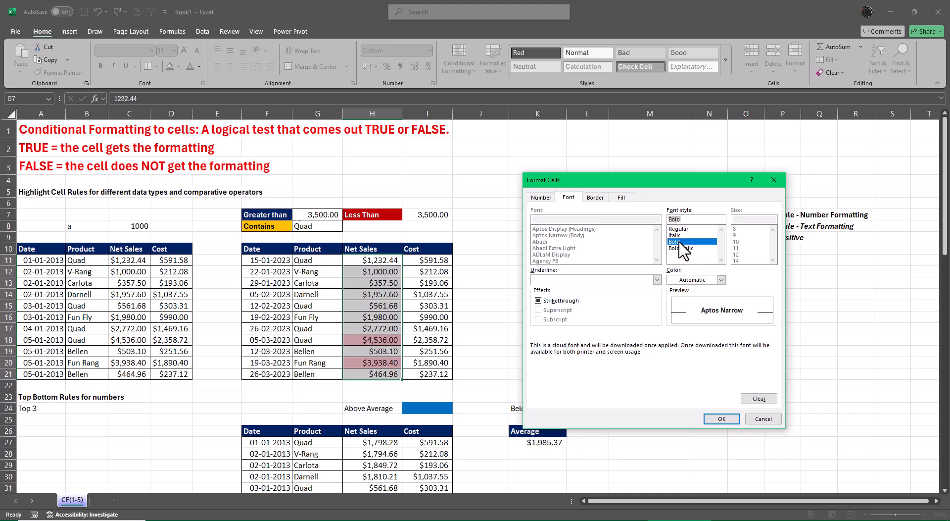
left_click(722, 280)
left_click(674, 323)
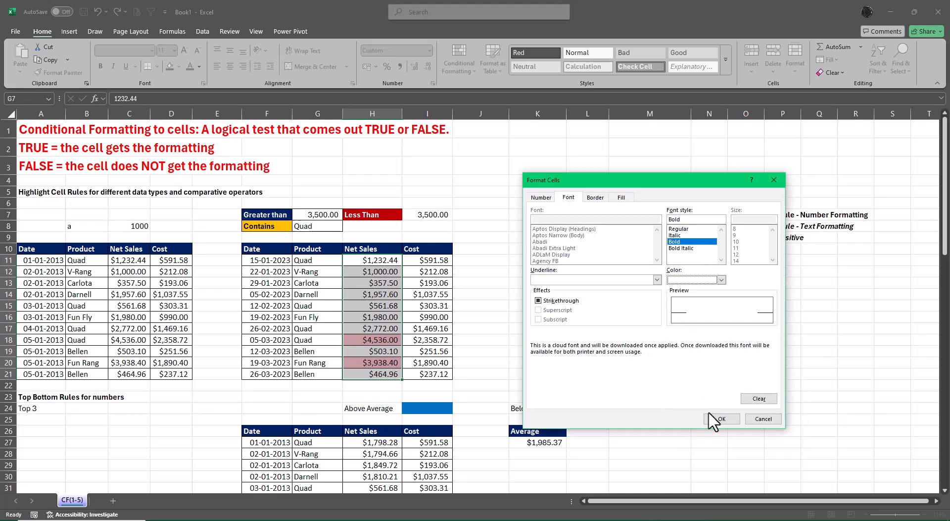
left_click(721, 424)
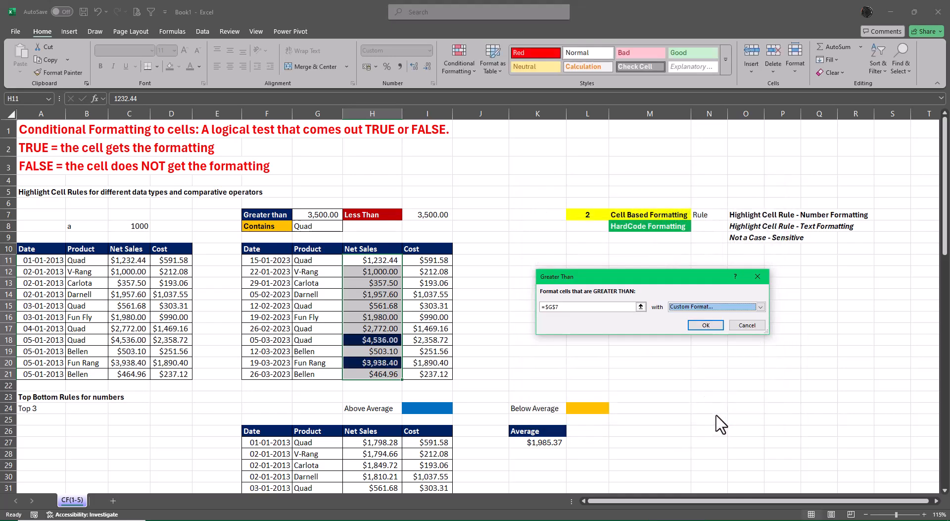
left_click(706, 325)
left_click(782, 373)
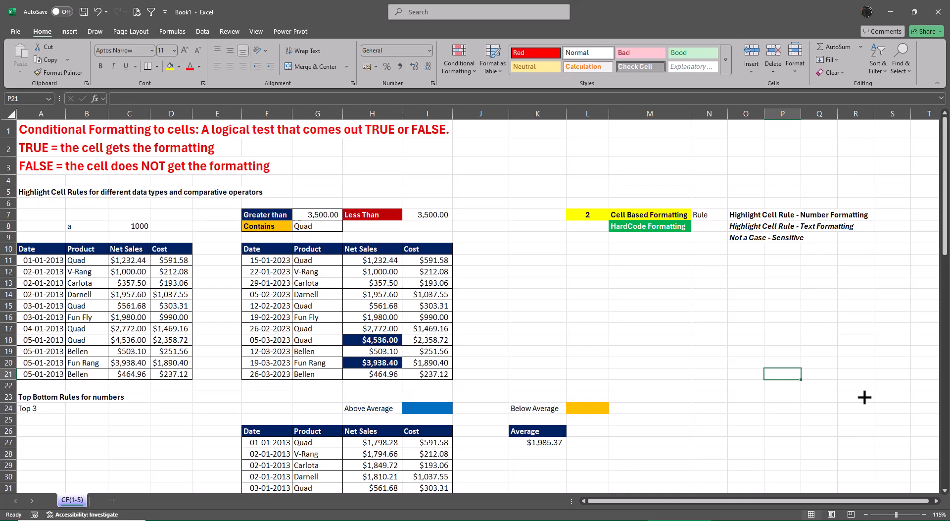
Test the Greater Than rule by entering thresholds of 1500, 3500 and 2500 in cell G7.
left_click(319, 215)
type("1500")
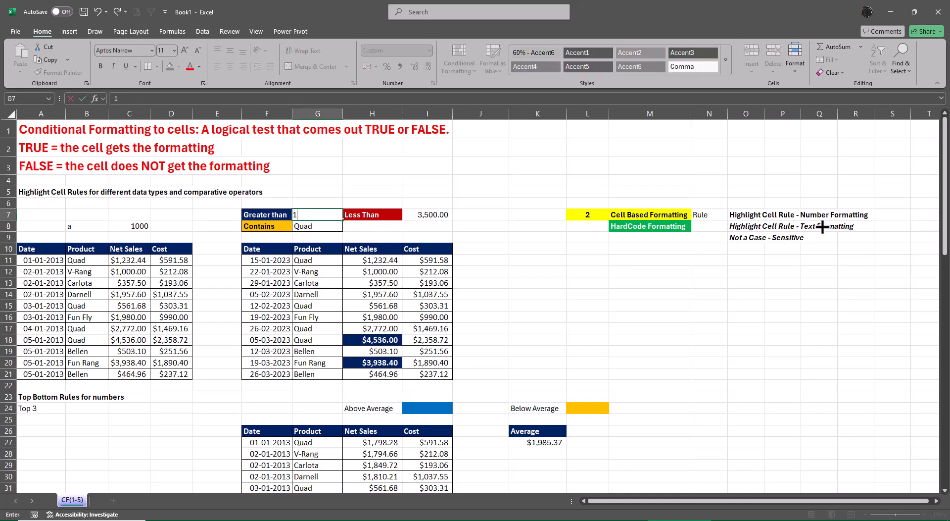
key("Return")
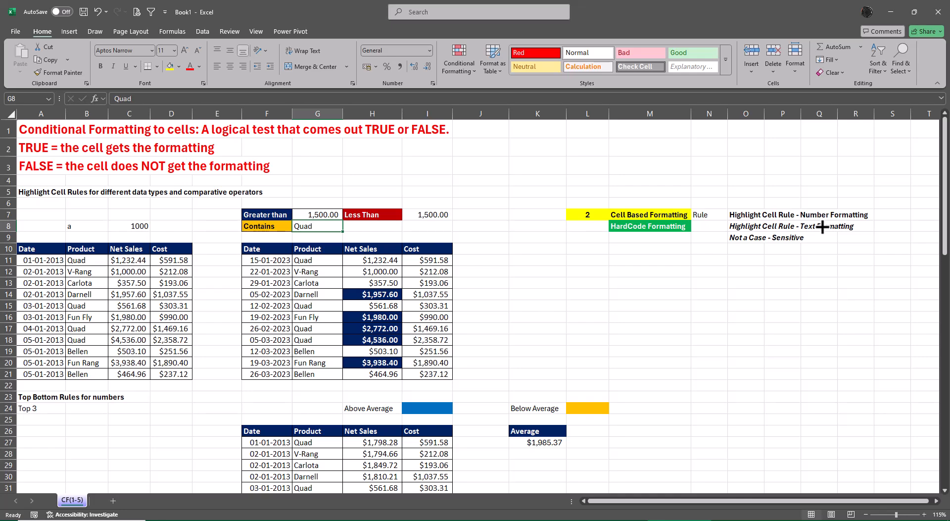
key("Up")
type("3500")
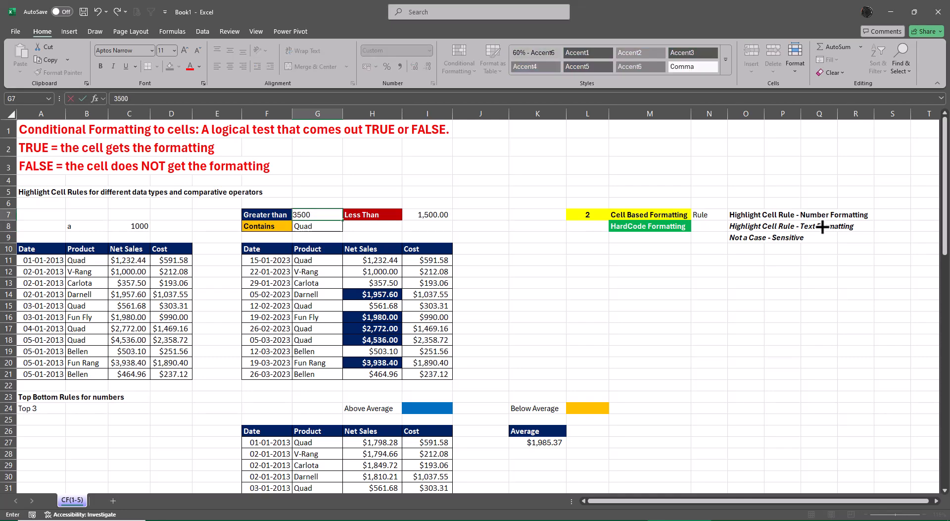
key("ctrl+Return")
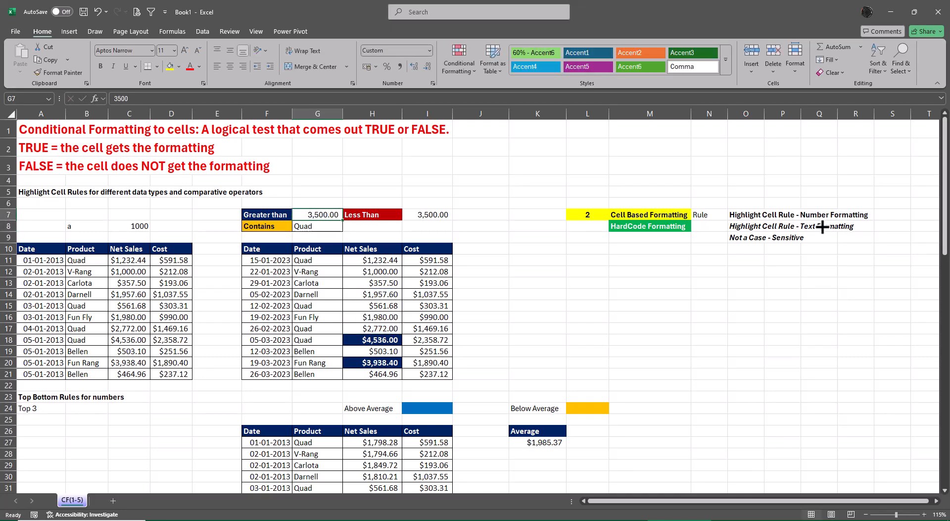
type("2500")
key("Return")
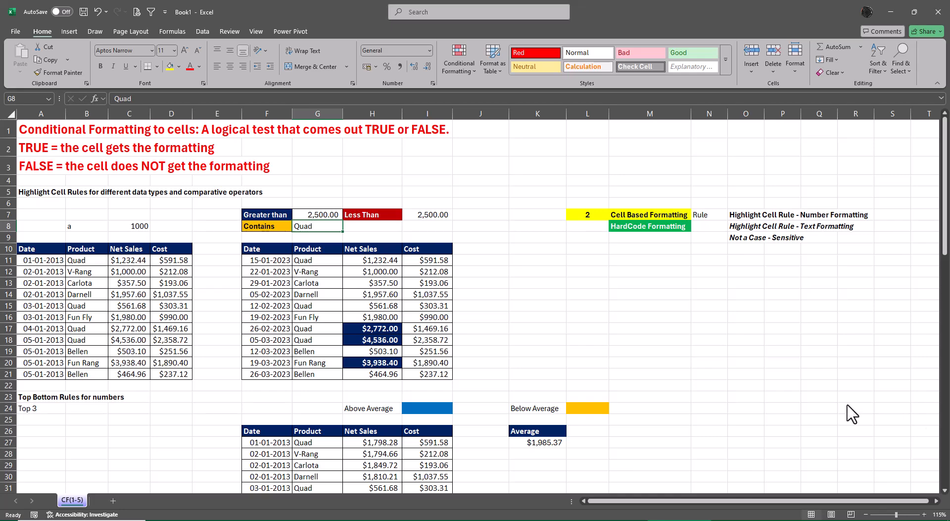
Set up a Less Than highlight rule for the Net Sales values in H11:H21, comparing against cell $I$7.
left_click_drag(386, 261, 381, 376)
left_click(445, 57)
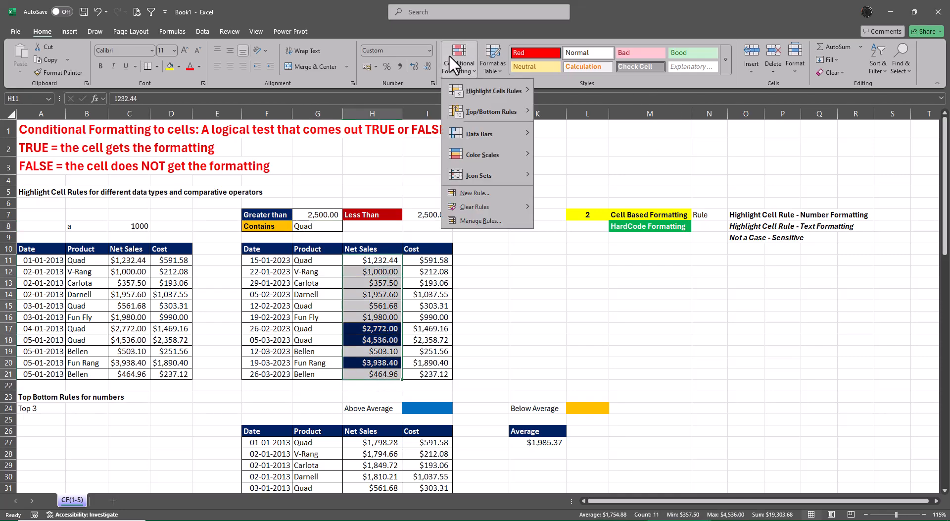
mouse_move(480, 95)
left_click(574, 112)
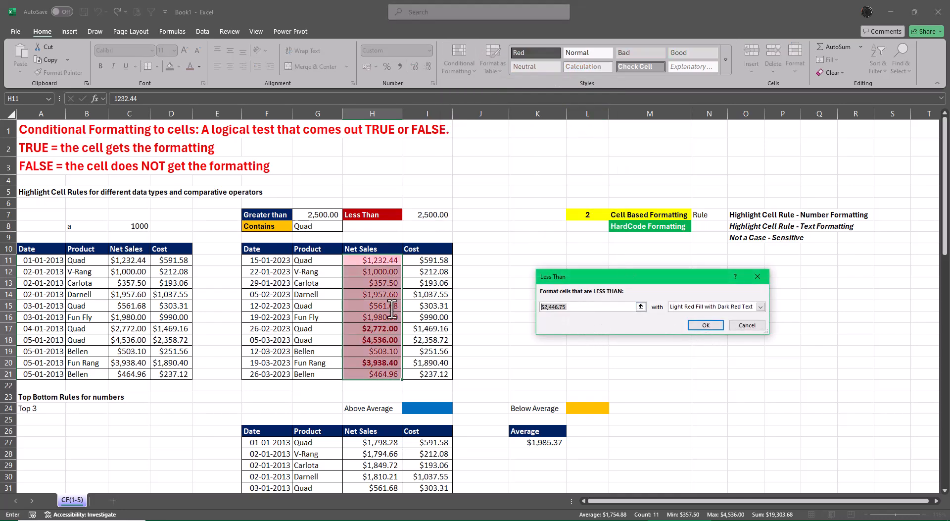
key("BackSpace")
left_click(430, 215)
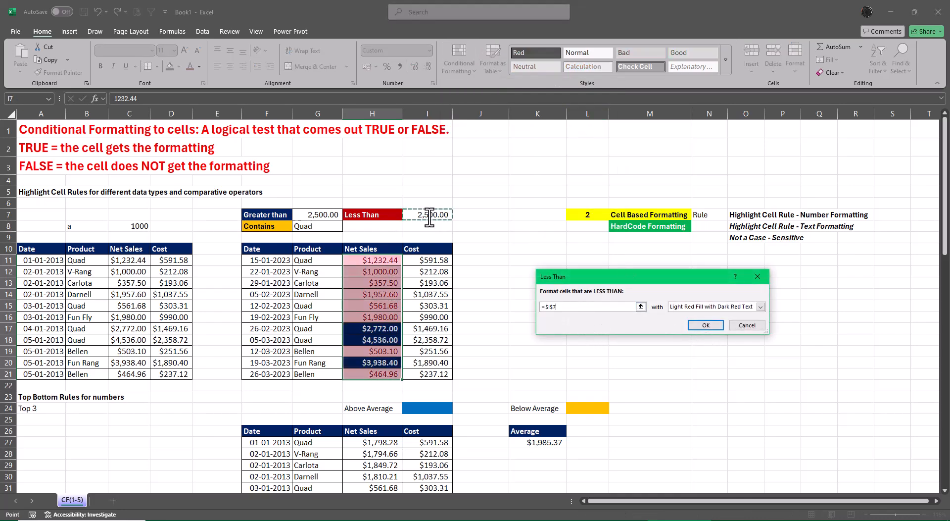
Give the Less Than rule a custom format with a dark red background fill.
left_click(760, 307)
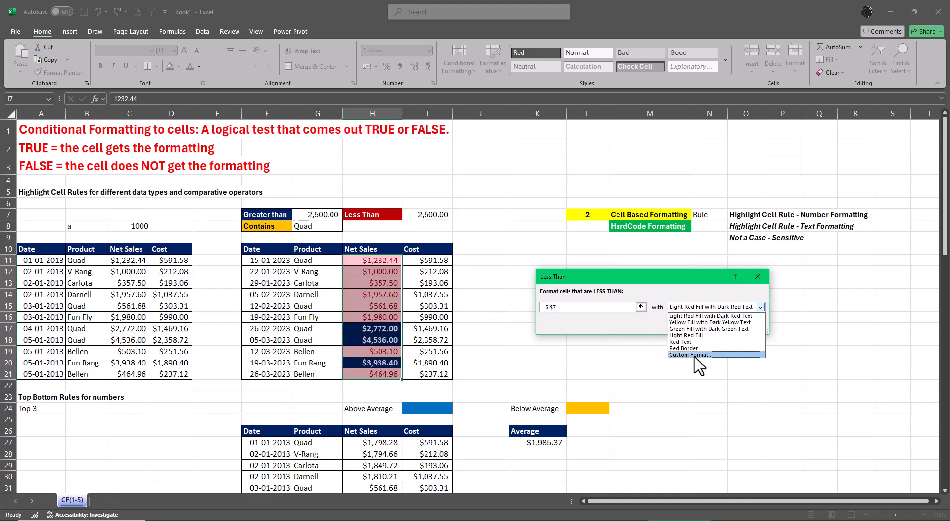
left_click(697, 366)
left_click(620, 181)
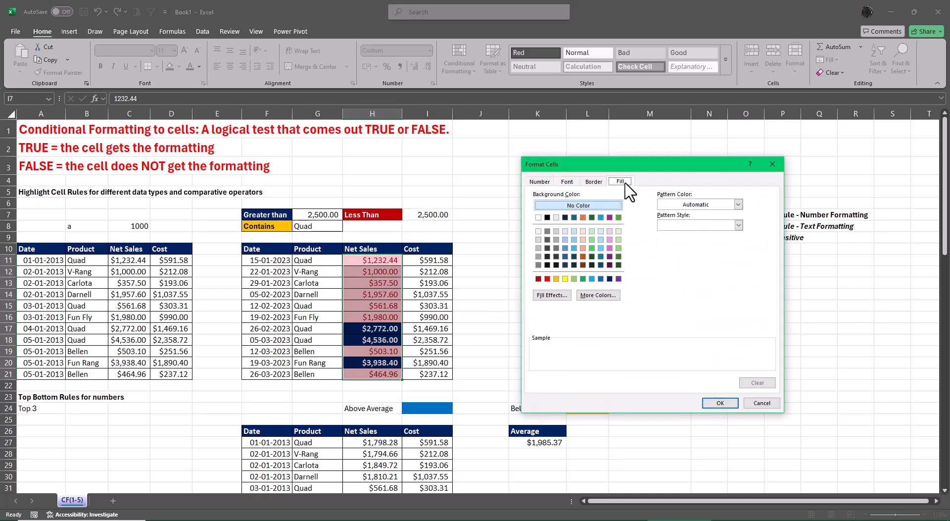
Set the Less Than format's font to bold white and apply the rule to the Net Sales values.
left_click(568, 182)
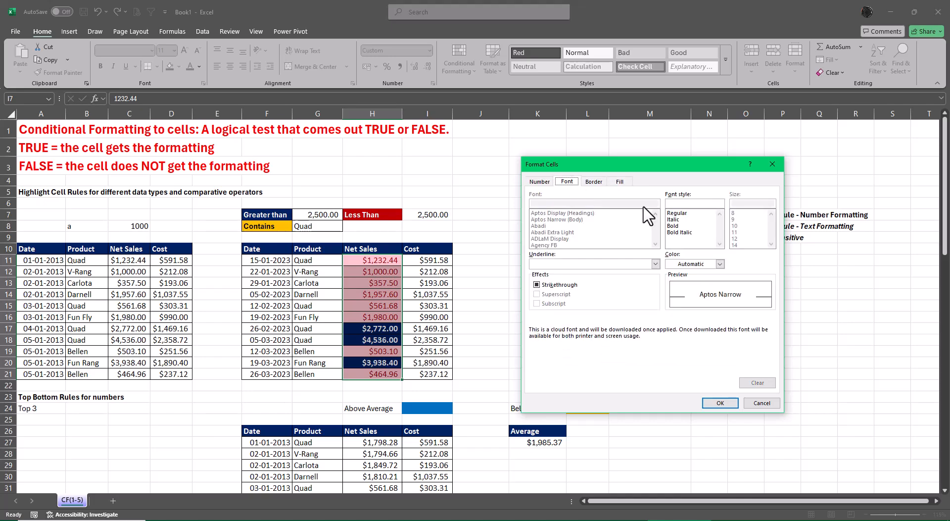
left_click(674, 226)
left_click(685, 263)
left_click(674, 307)
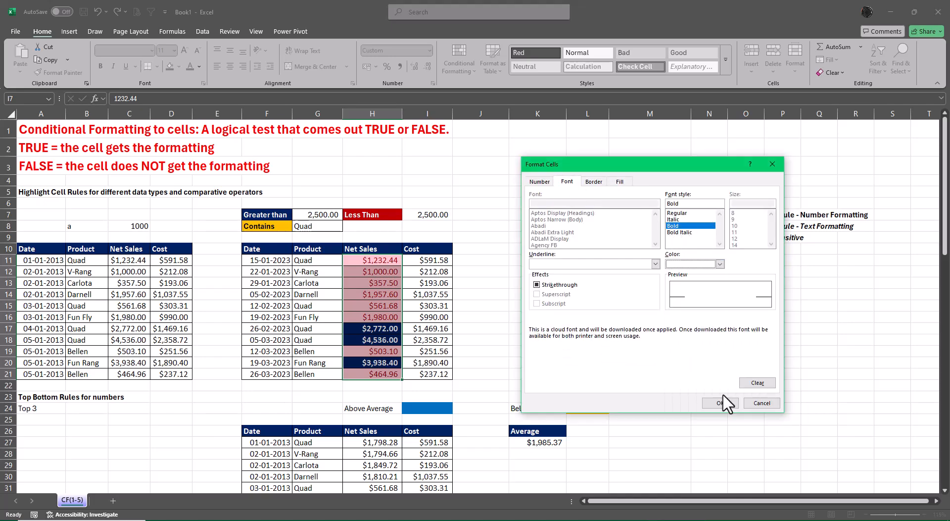
left_click(716, 404)
left_click(702, 328)
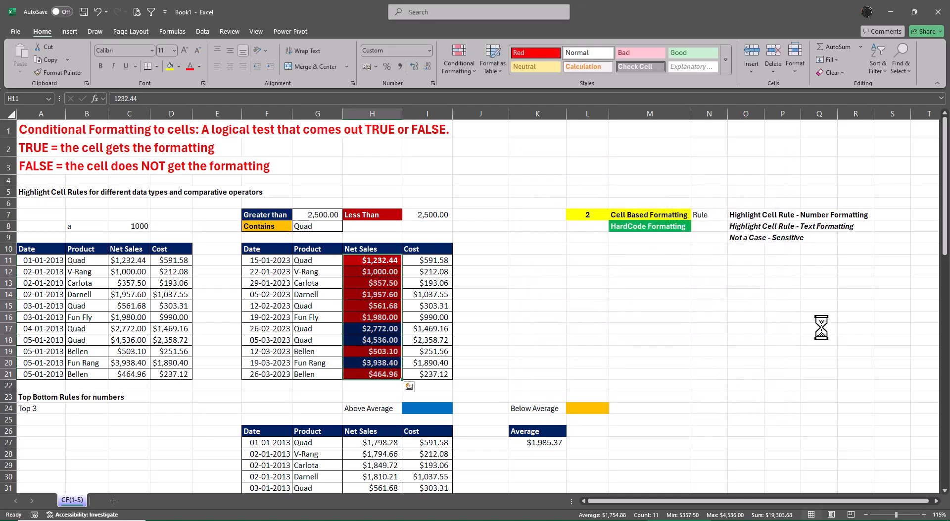
left_click(822, 331)
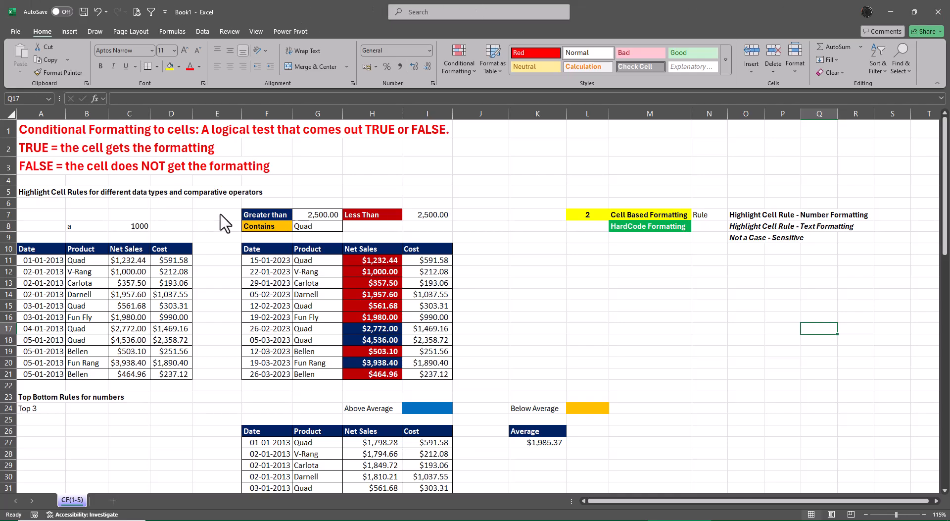
Test both Net Sales rules by entering thresholds of 1500 and 3500 in cell G7.
left_click(328, 216)
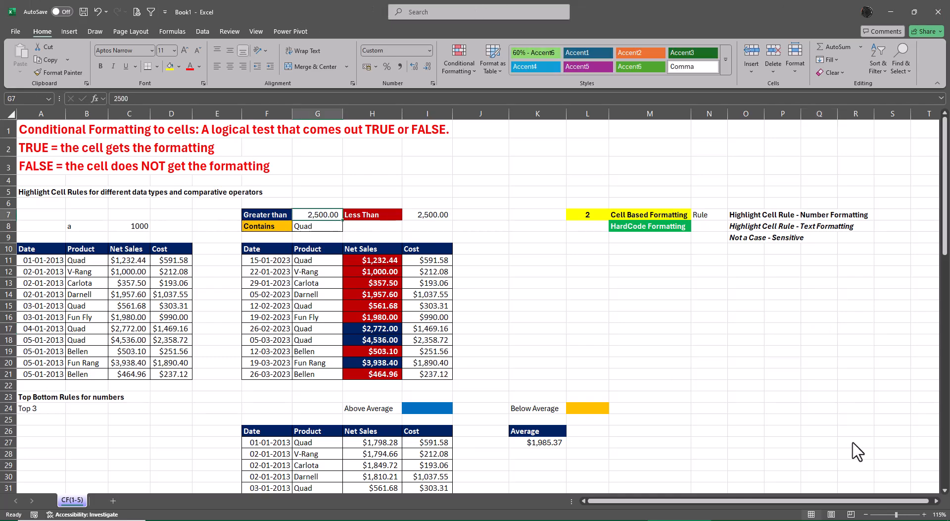
type("1500")
key("Return")
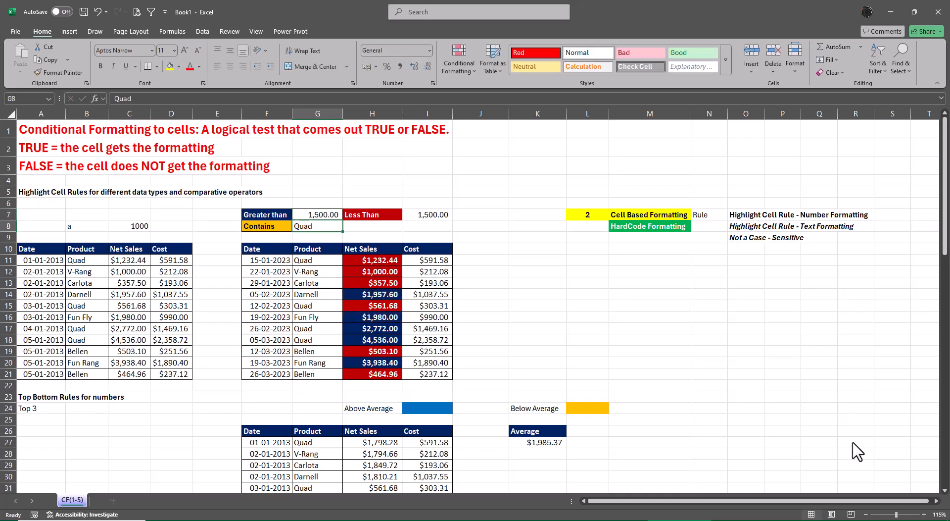
key("Up")
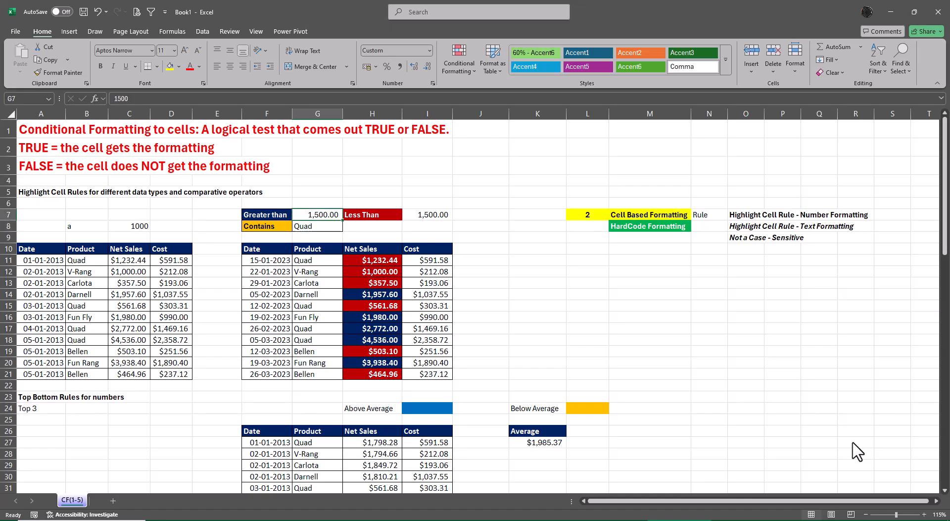
type("3500")
key("Return")
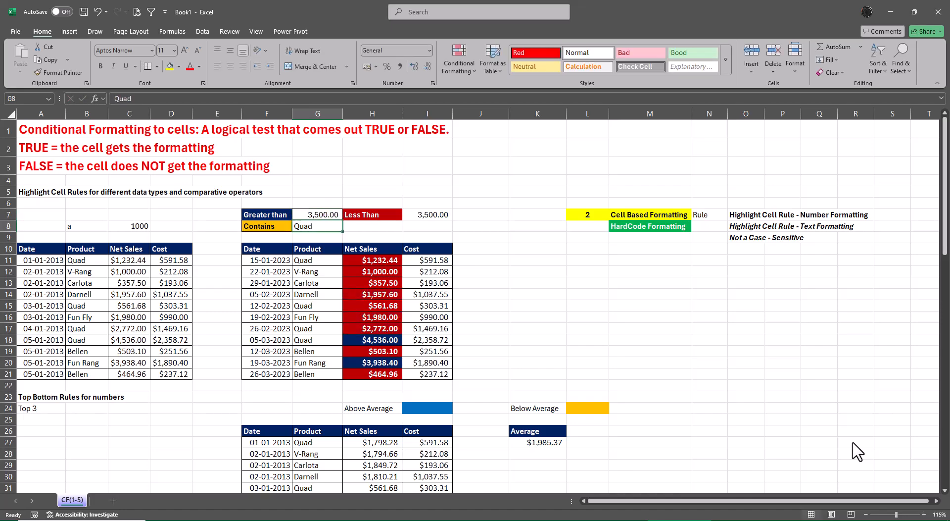
Set the Greater than threshold in cell G7 to 500.
key("Up")
type("500")
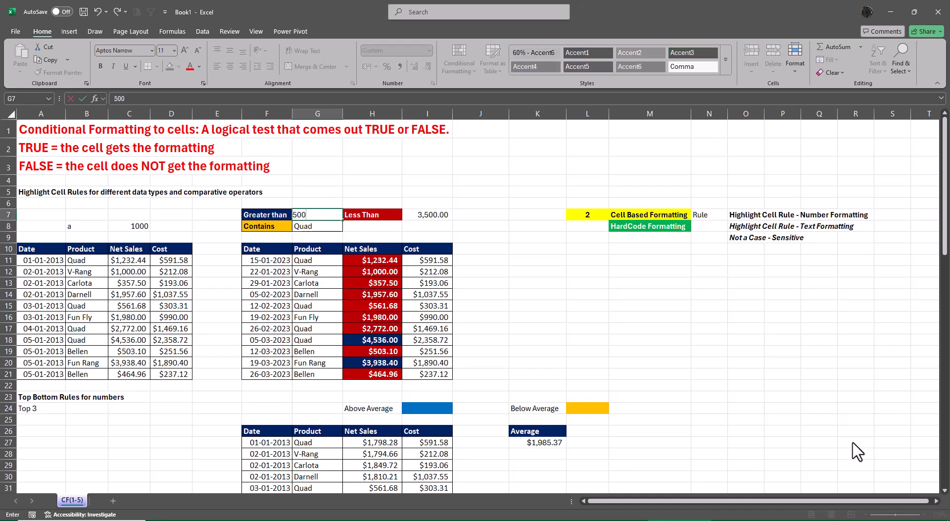
key("Return")
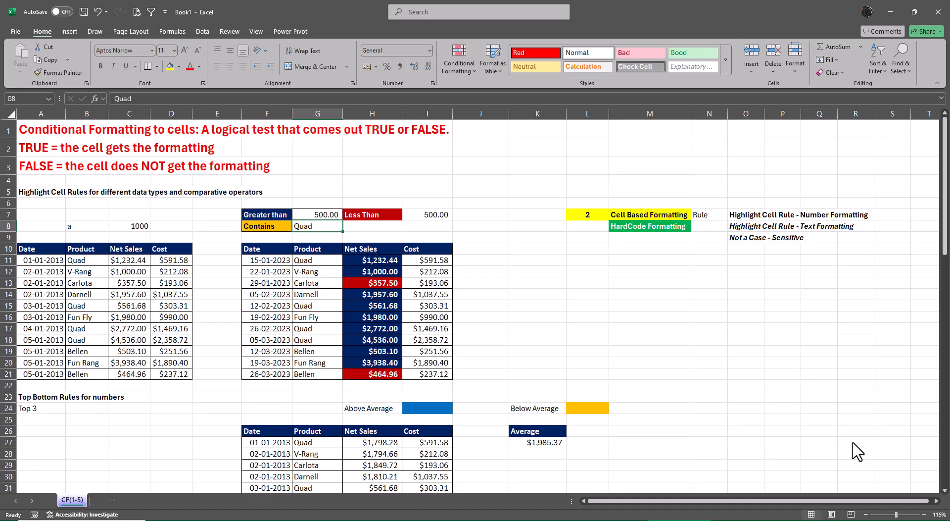
key("Down")
key("Down")
key("Down")
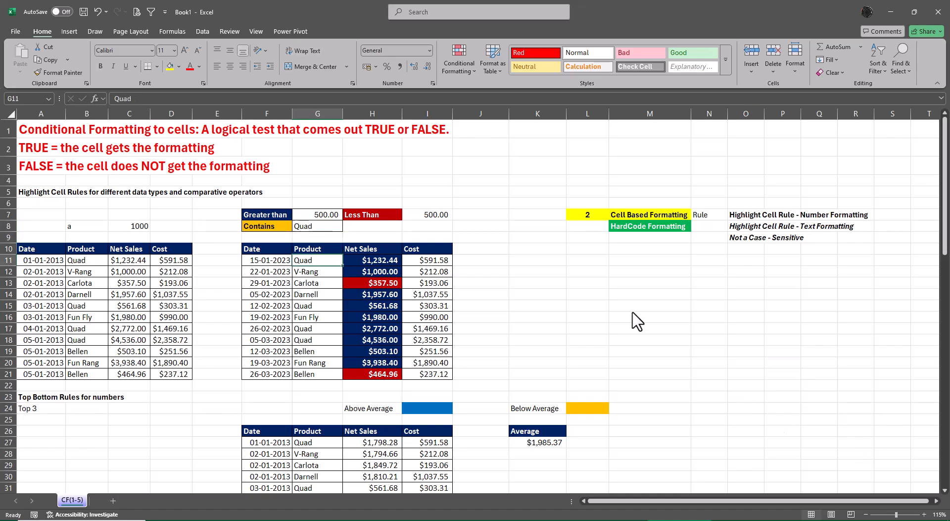
left_click(448, 61)
mouse_move(462, 89)
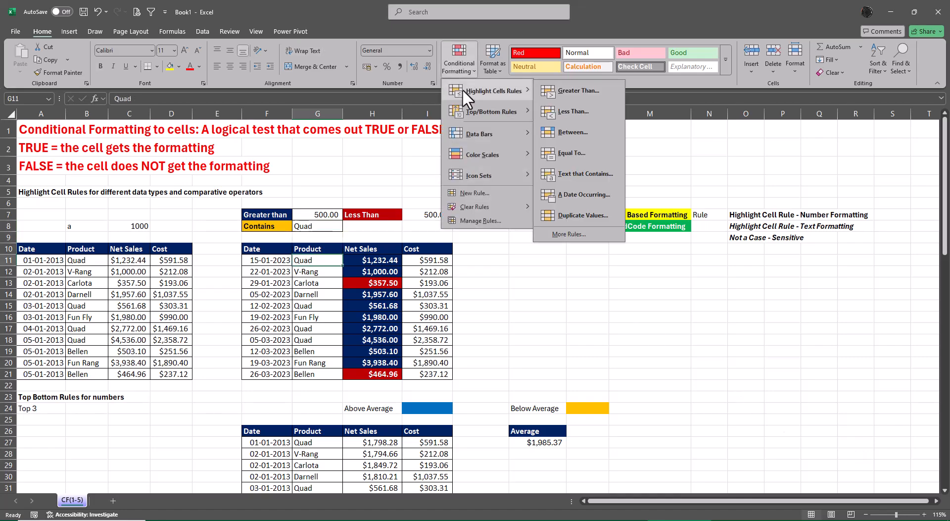
left_click(573, 178)
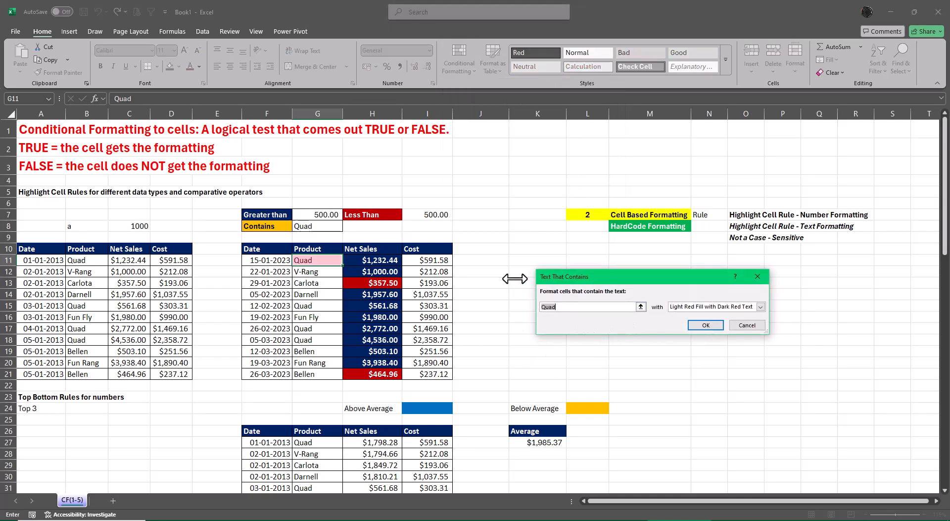
left_click(752, 328)
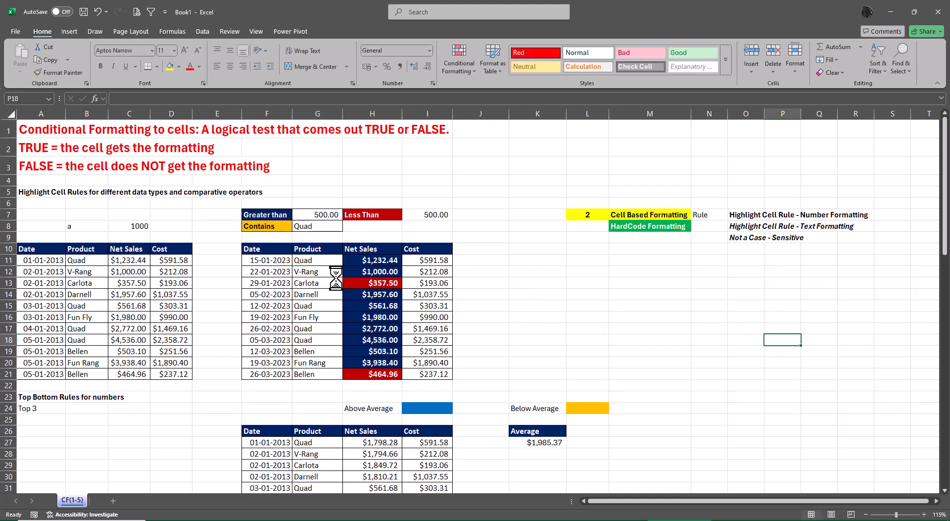
Select the Product values in G11:G21 of the second table.
left_click_drag(312, 260, 315, 374)
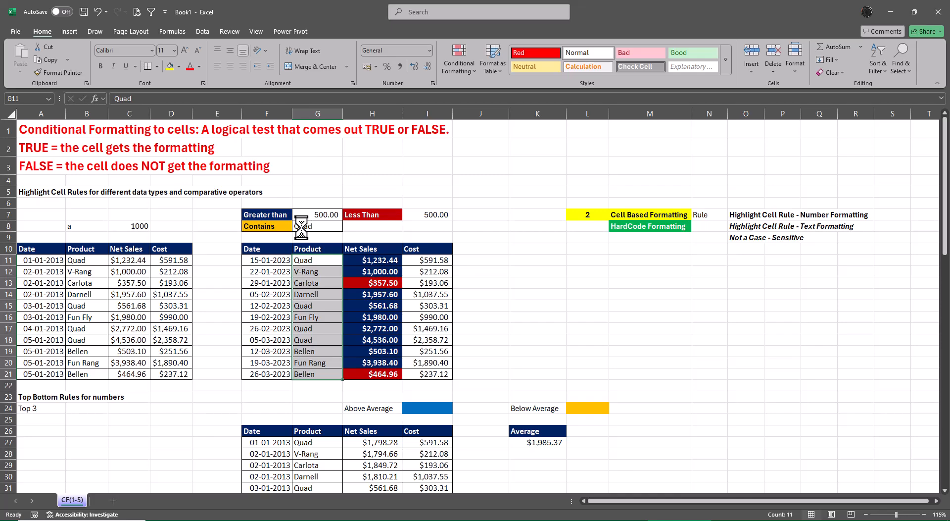
left_click(458, 66)
mouse_move(465, 89)
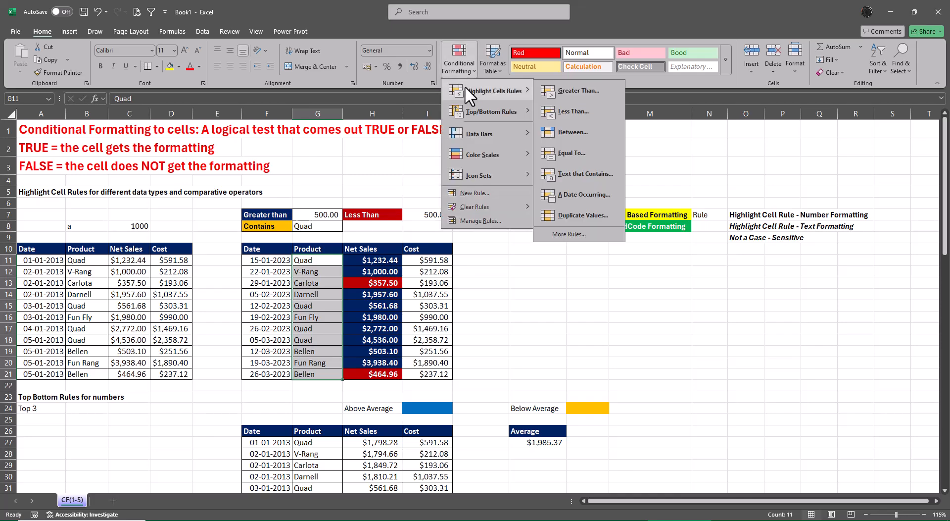
left_click(587, 174)
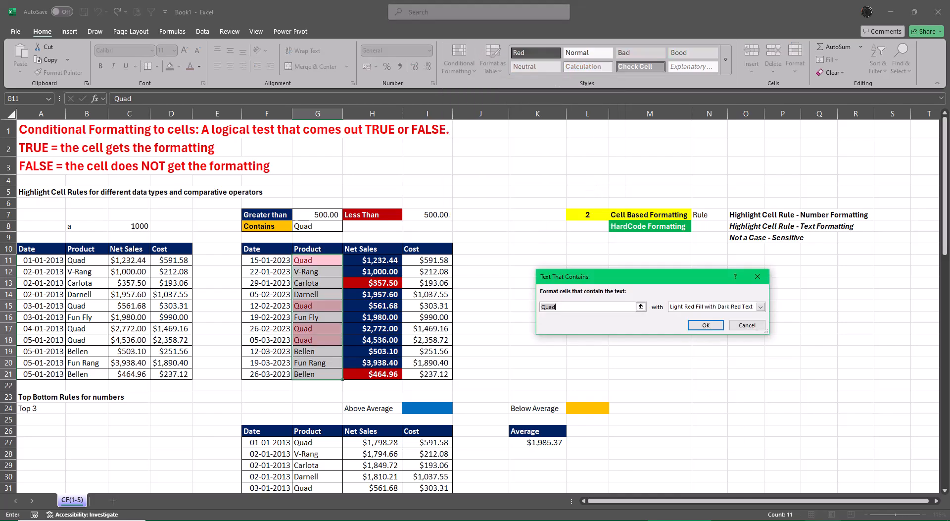
mouse_move(823, 520)
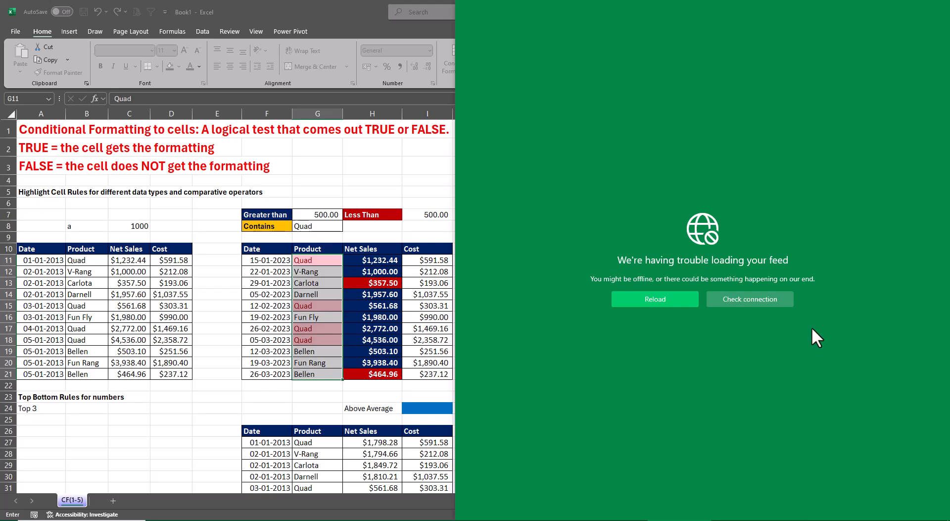
key("Escape")
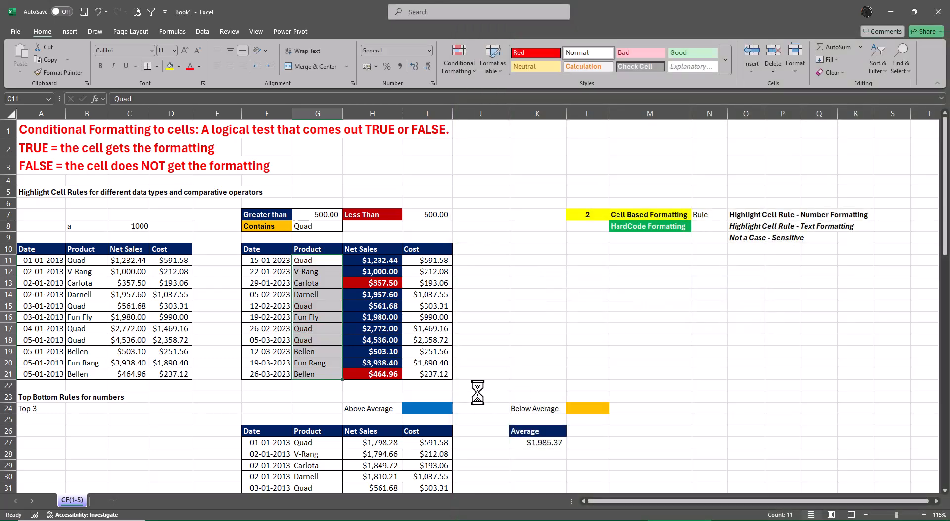
Start a Text That Contains highlight rule for the selected Product values, using cell G8 as the text to match.
left_click(473, 68)
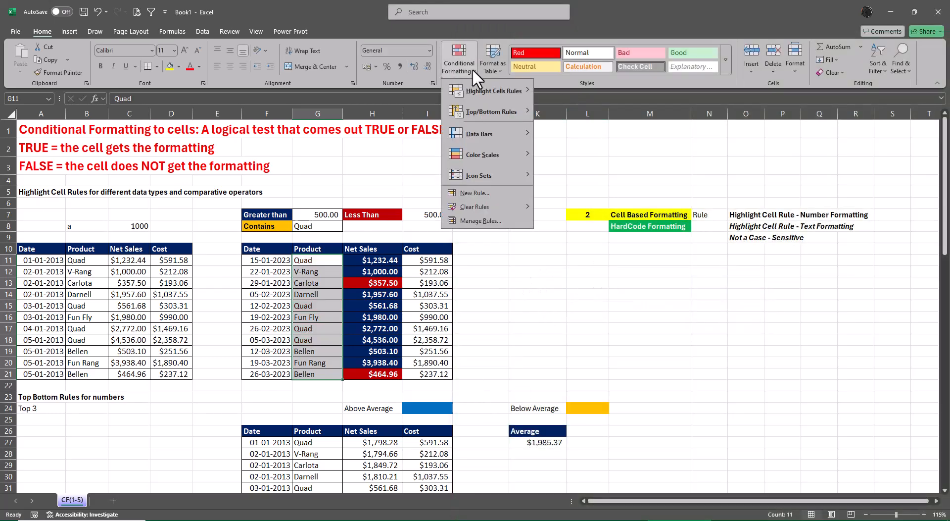
mouse_move(486, 91)
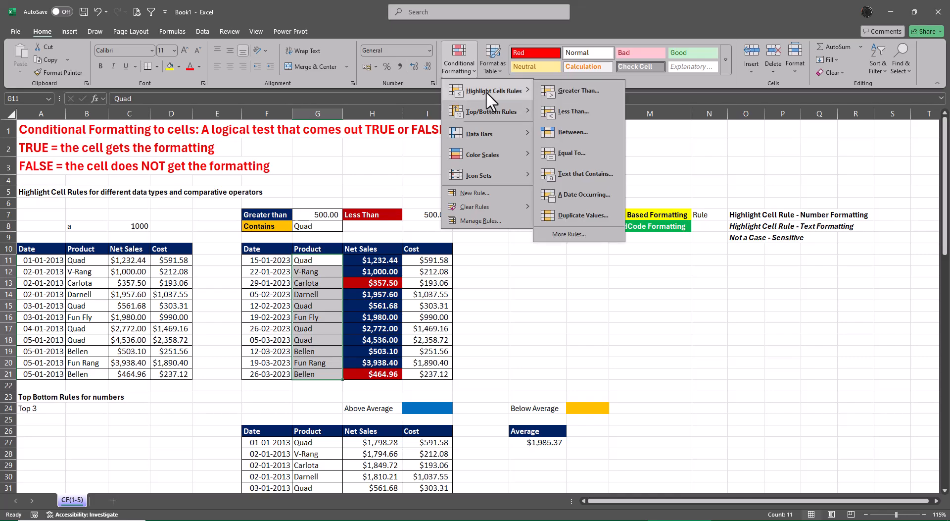
left_click(562, 172)
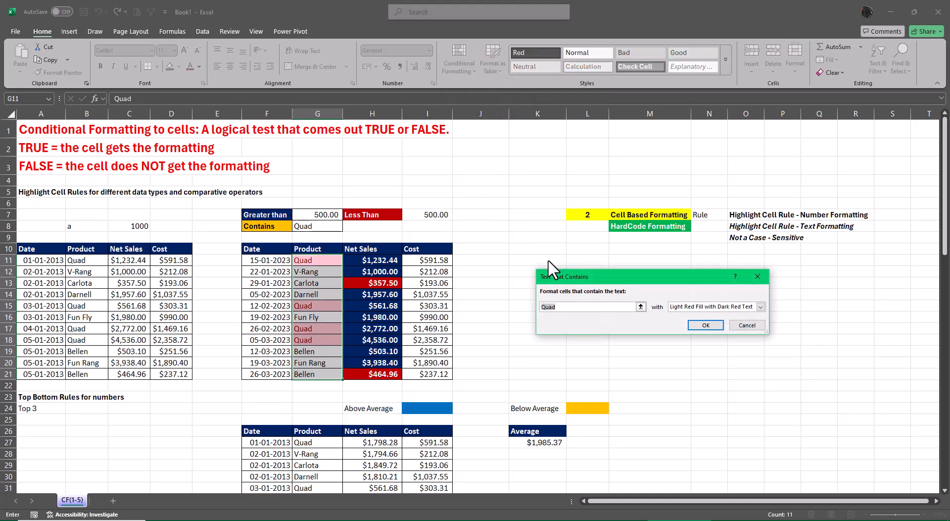
key("BackSpace")
left_click(335, 228)
Give the Text That Contains rule a custom format with an orange background fill and apply it to the Product values.
left_click(760, 306)
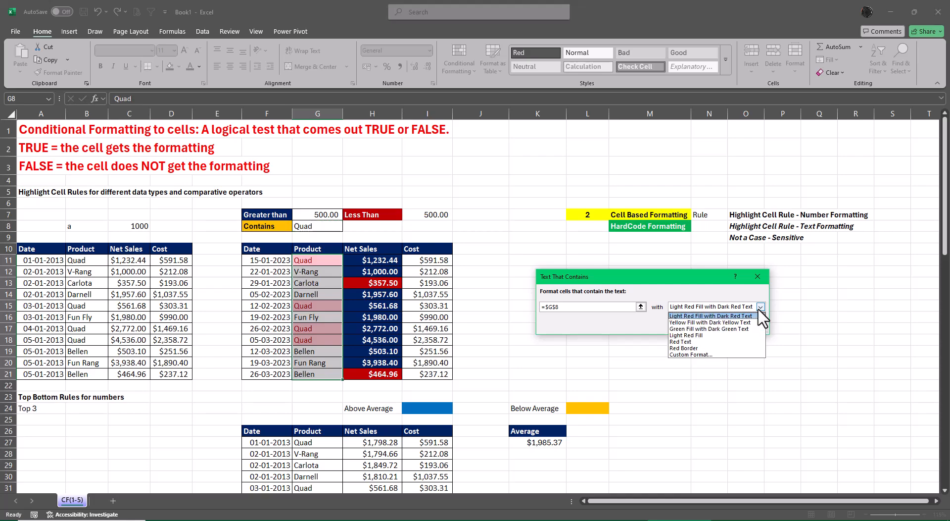
left_click(714, 354)
left_click(622, 181)
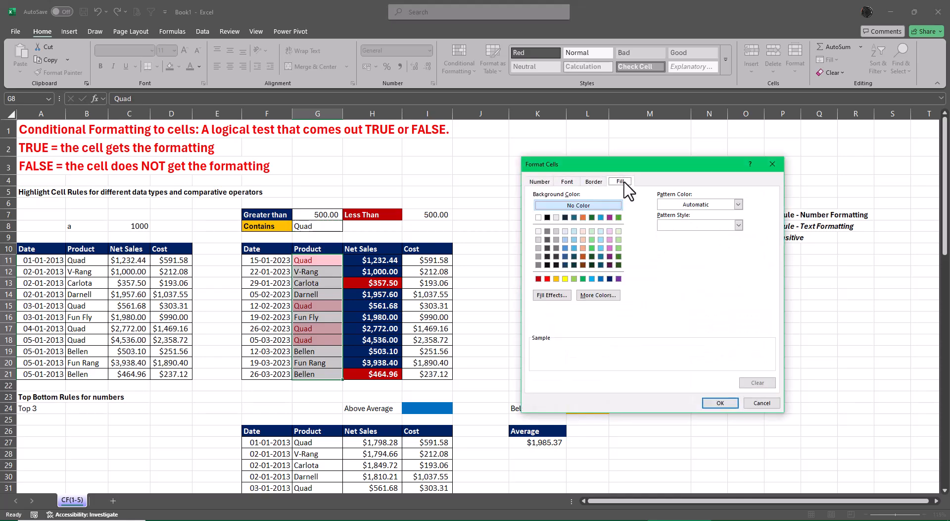
left_click(557, 279)
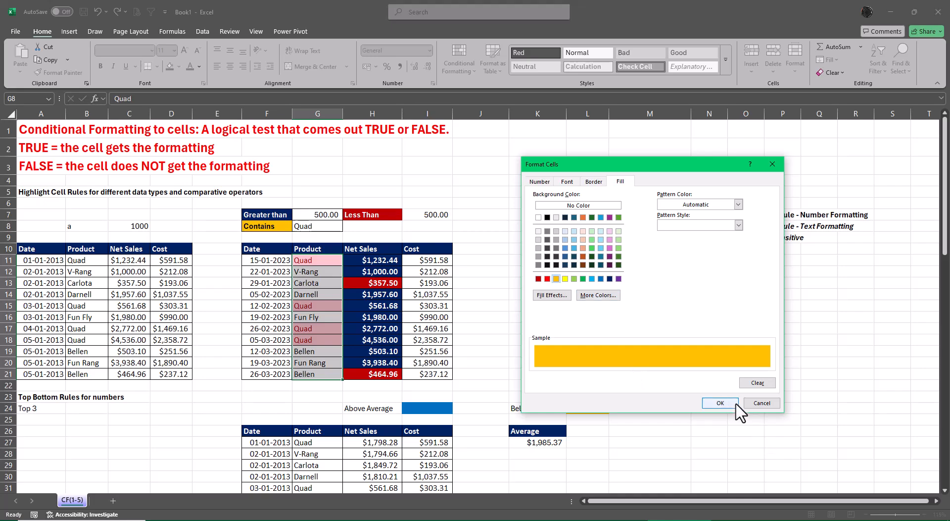
left_click(720, 404)
left_click(705, 325)
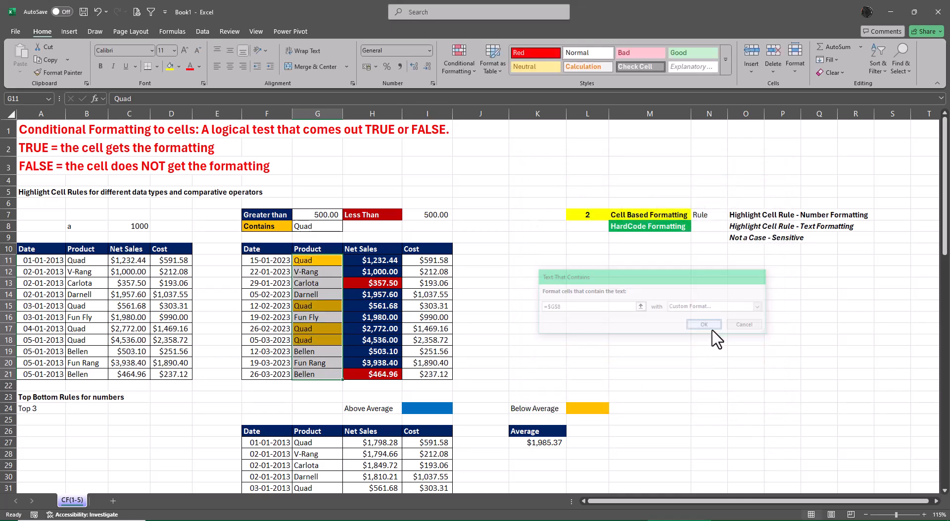
left_click(709, 352)
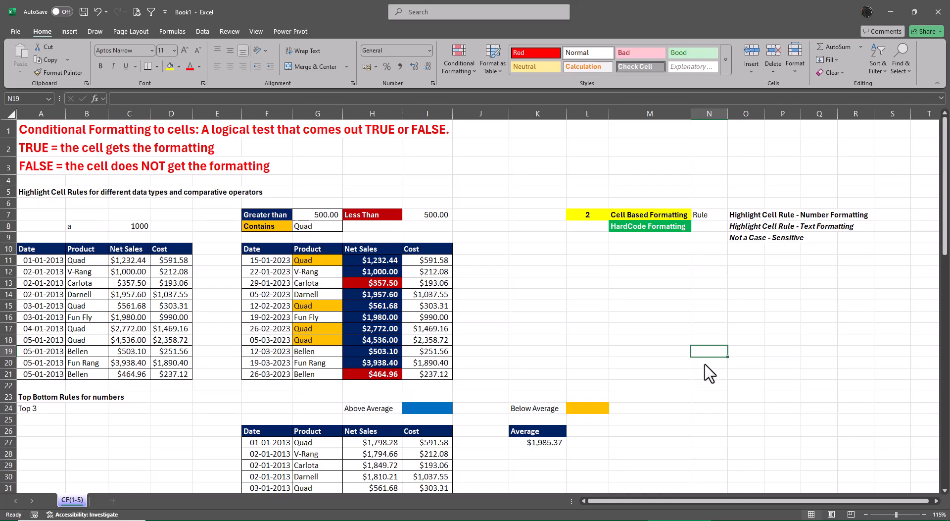
Test the Contains rule's case handling by entering QUAD and quad in cell G8.
left_click(319, 227)
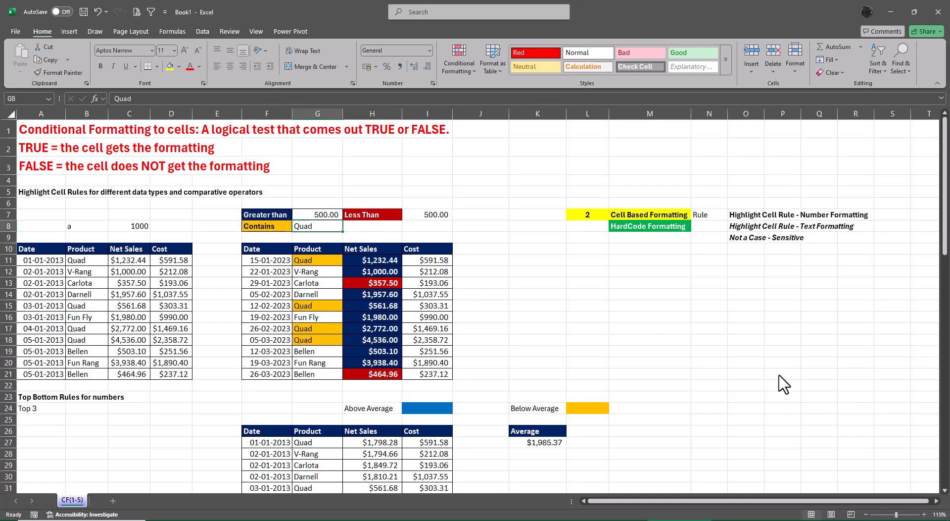
type("QUAD")
key("Return")
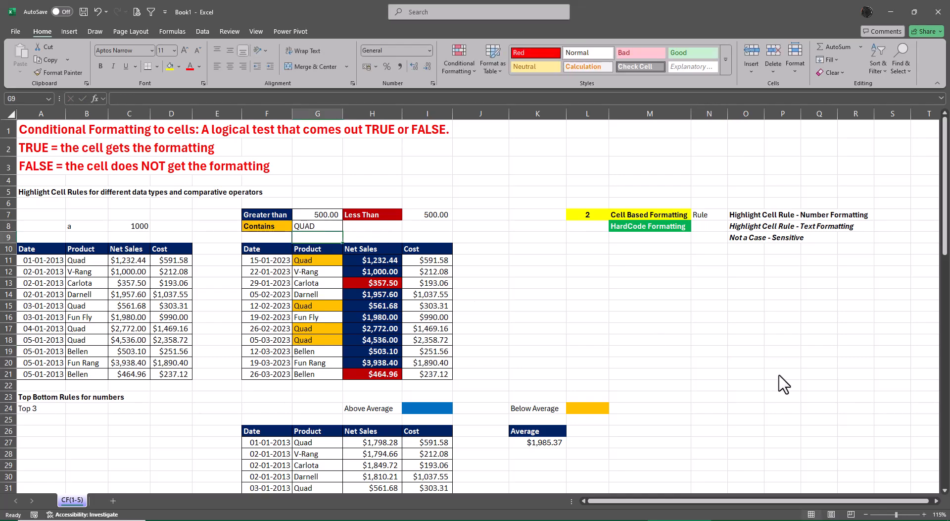
key("Up")
type("qu")
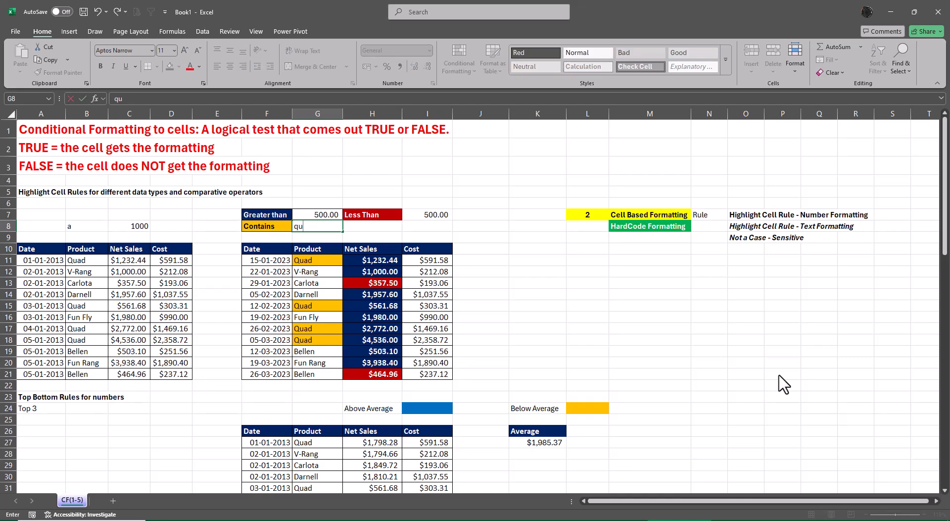
type("ad")
key("Return")
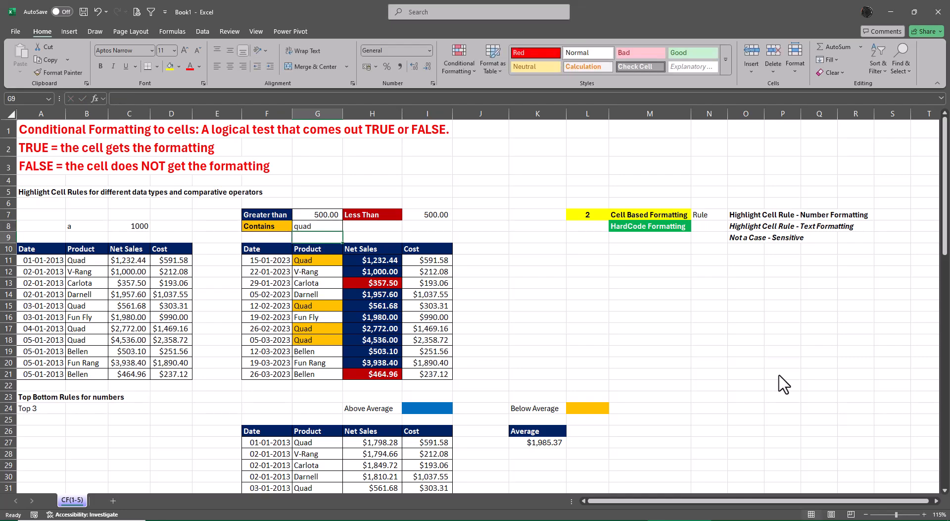
Set the Contains text in cell G8 to Quad.
key("Up")
type("Quard")
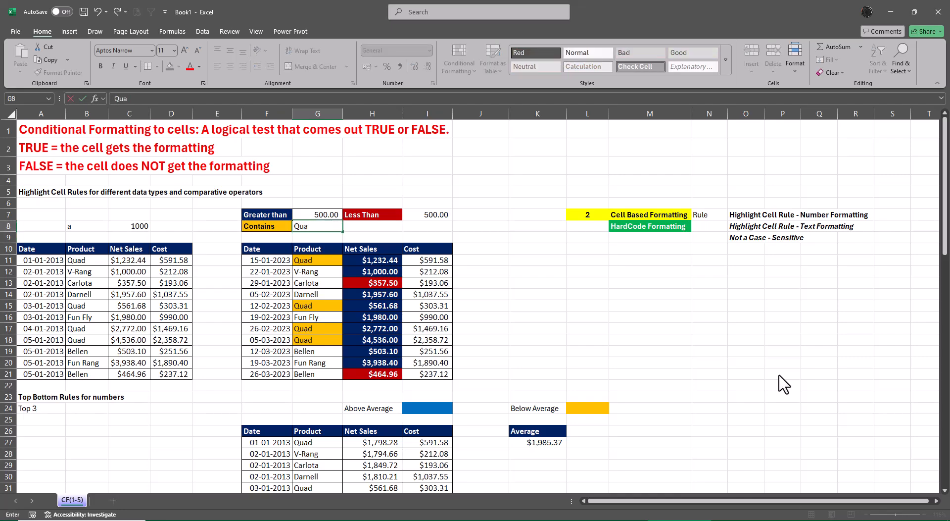
key("BackSpace")
key("BackSpace")
type("d")
key("Return")
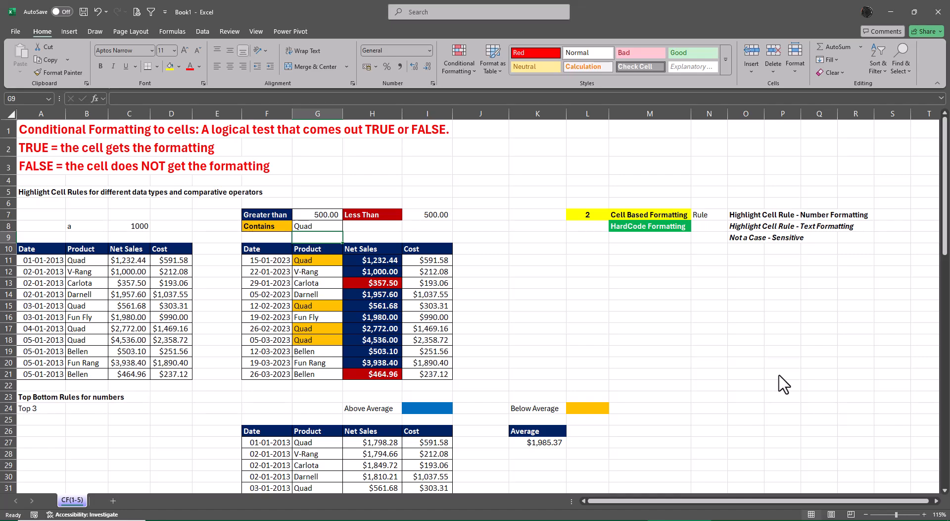
Test partial text matches in the Product column by entering a, A and ang in cell G8.
key("Up")
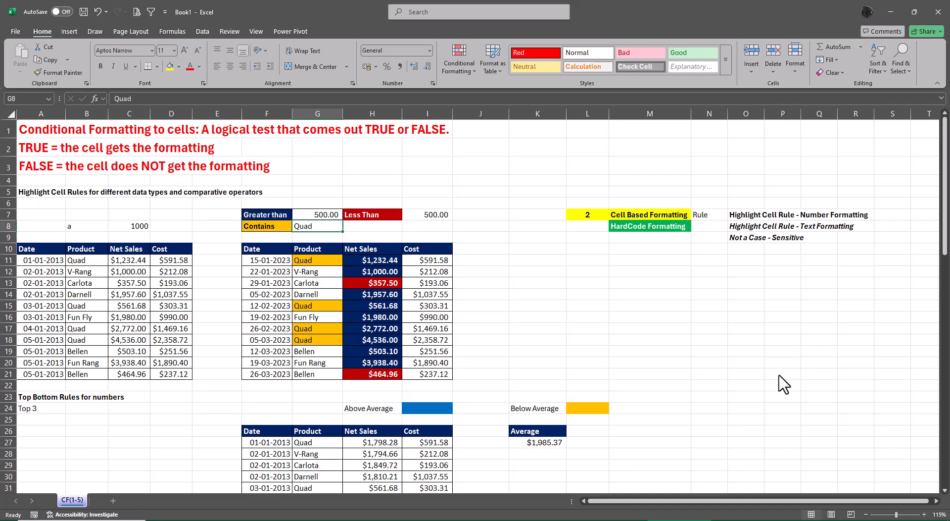
type("a")
key("Return")
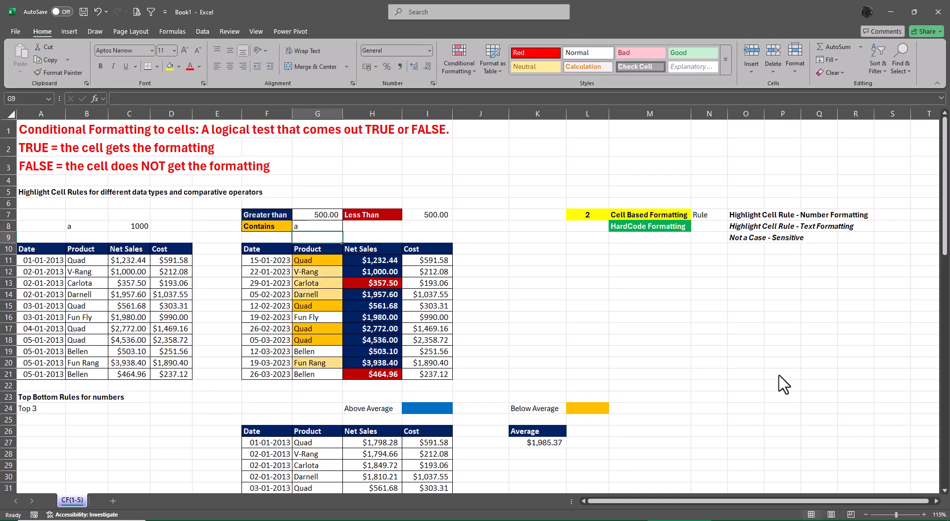
key("Up")
type("A")
key("Return")
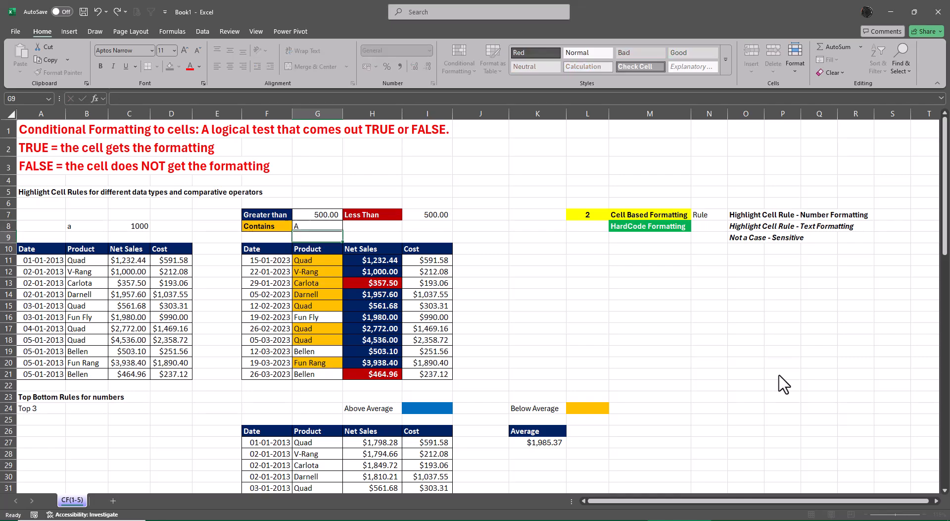
key("Up")
type("an")
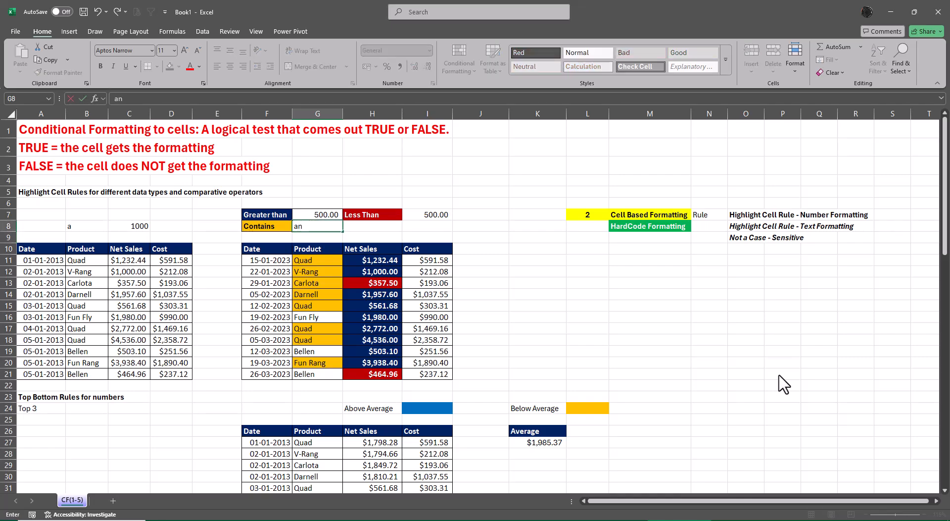
type("g")
key("Return")
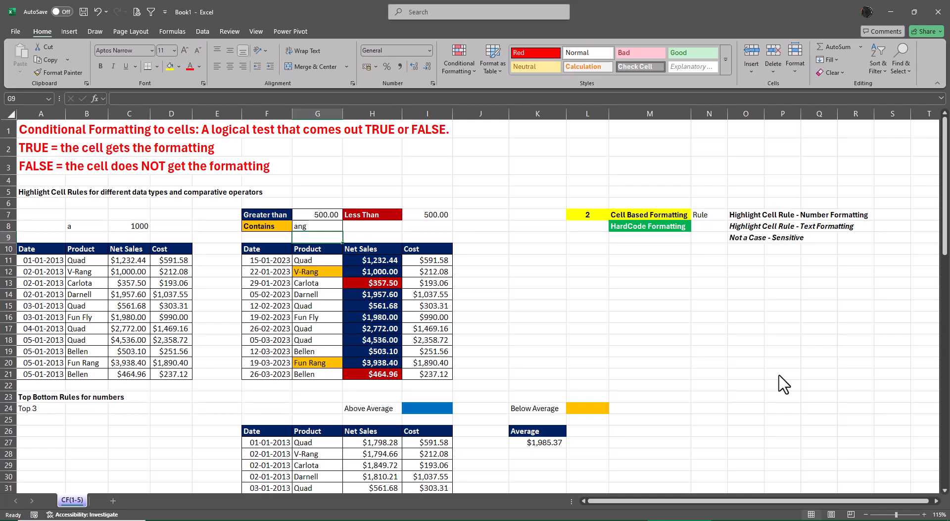
Test the Contains rule with Fun, FUN and fun in cell G8, correcting any mistyped entry.
key("Up")
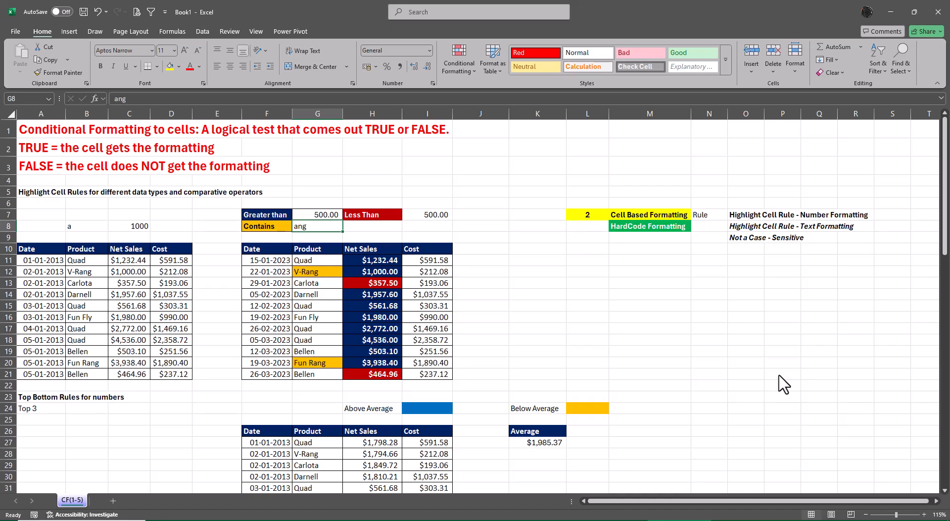
type("Fun")
key("Return")
key("Up")
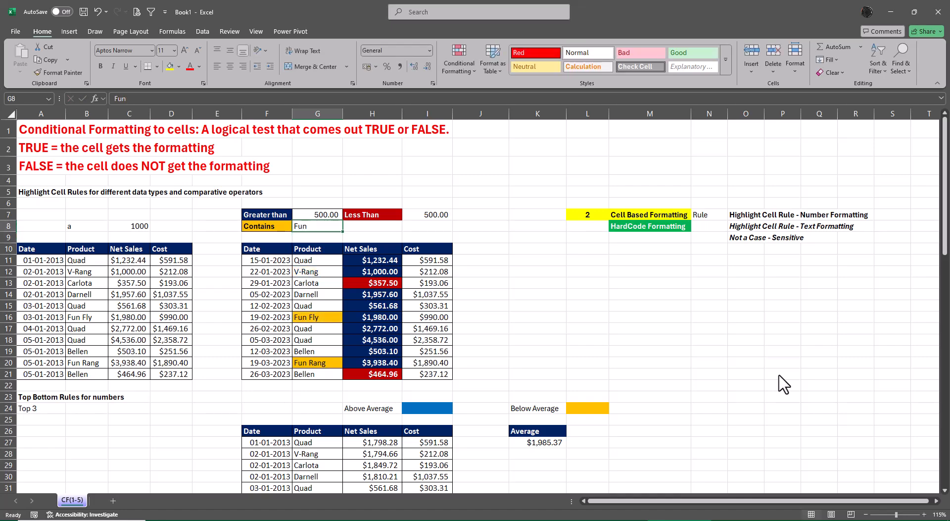
type("FUN")
key("Return")
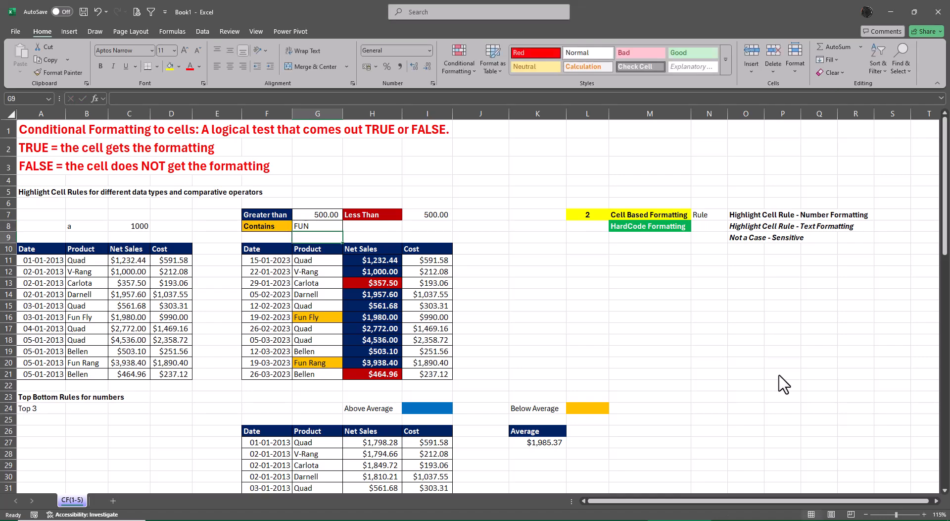
key("Up")
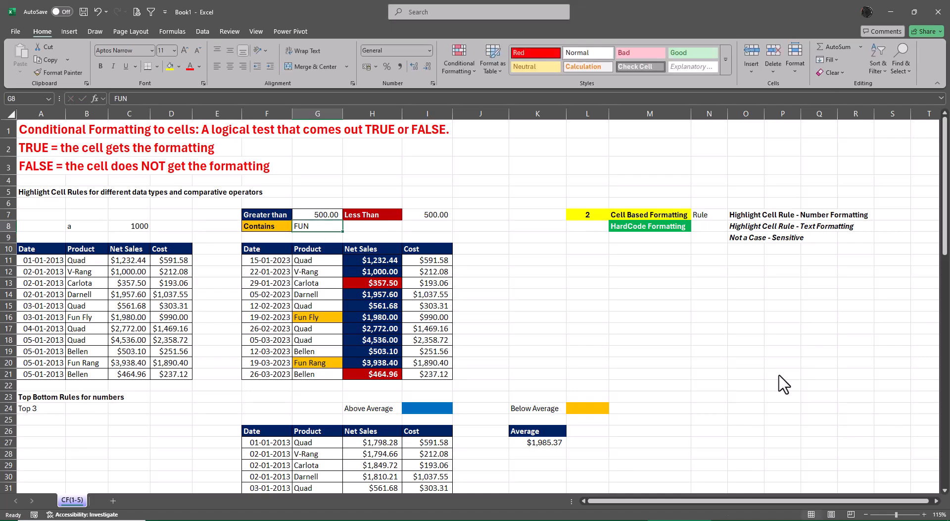
type("ful")
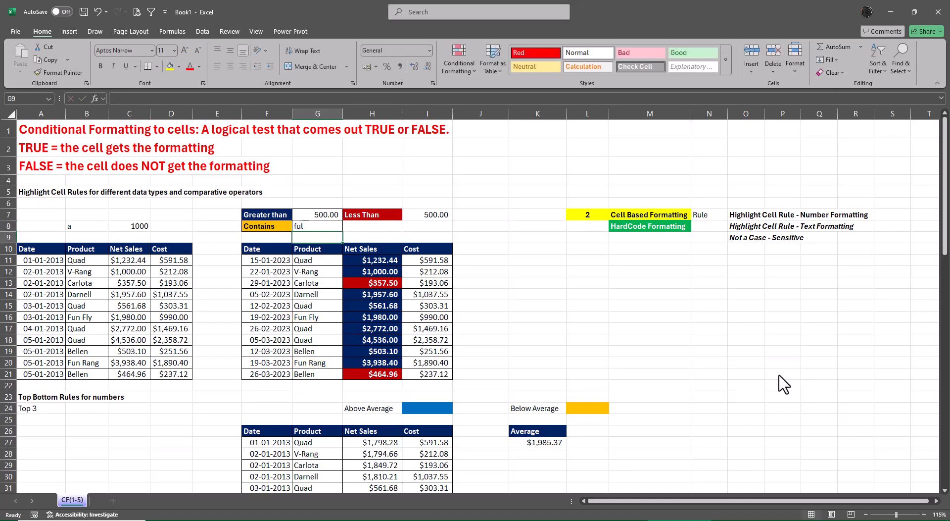
key("F2")
type("n")
key("Return")
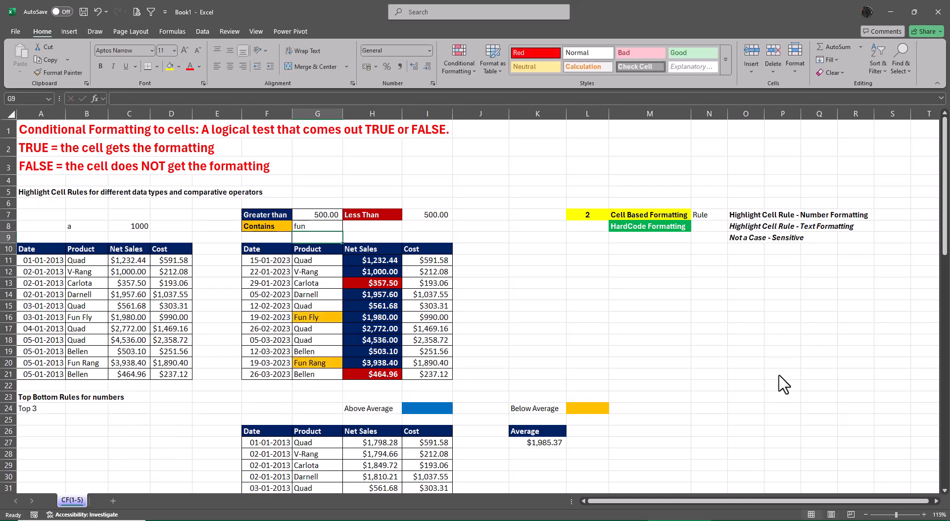
Clear the Contains text from cell G8.
key("Up")
key("Delete")
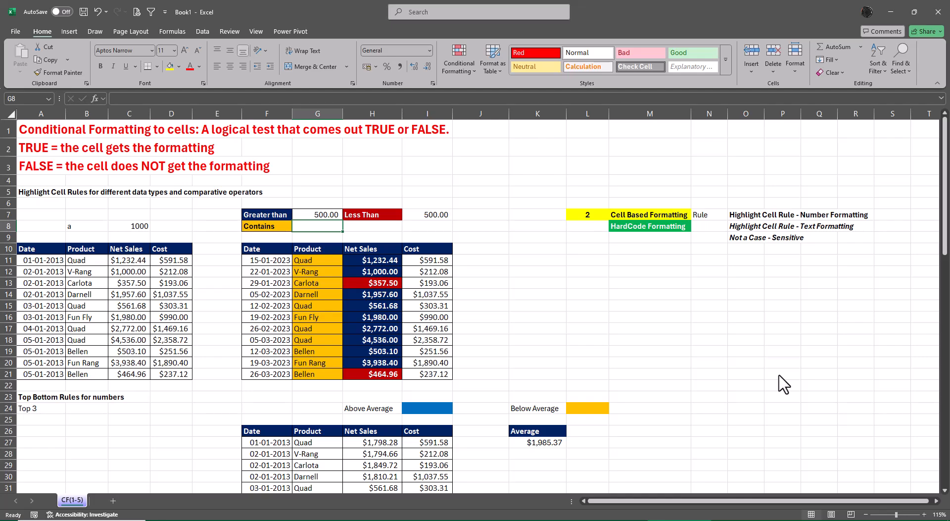
Undo the clearing of the Contains text in cell G8.
key("ctrl+z")
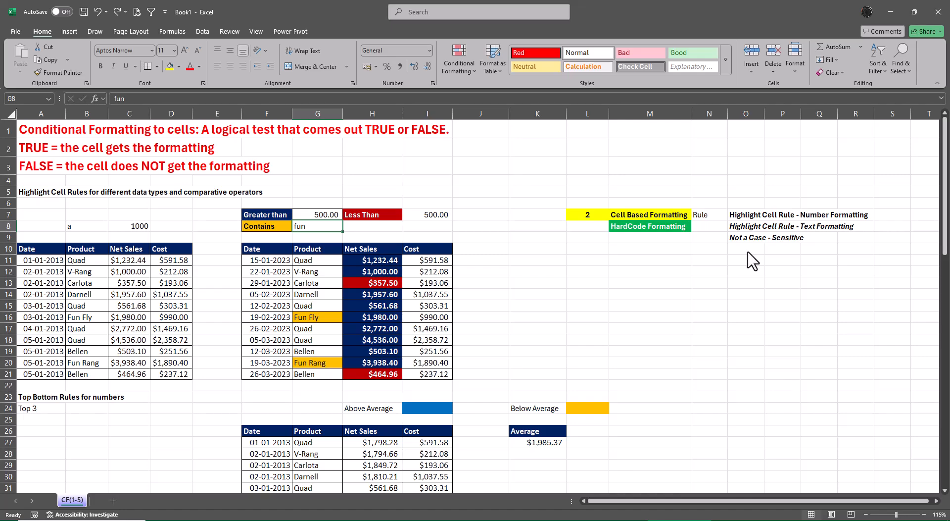
Examine the date periods offered by the A Date Occurring highlight rule, without applying one.
left_click(453, 70)
mouse_move(468, 91)
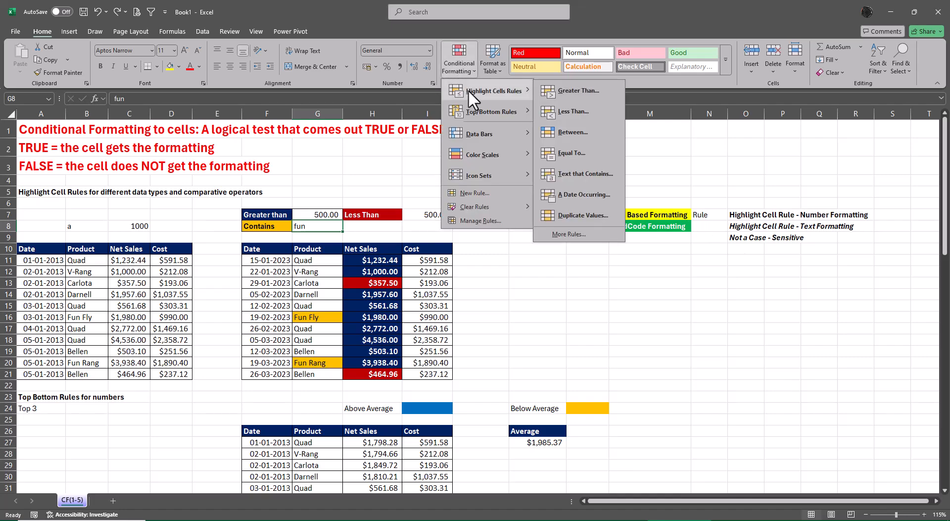
left_click(589, 195)
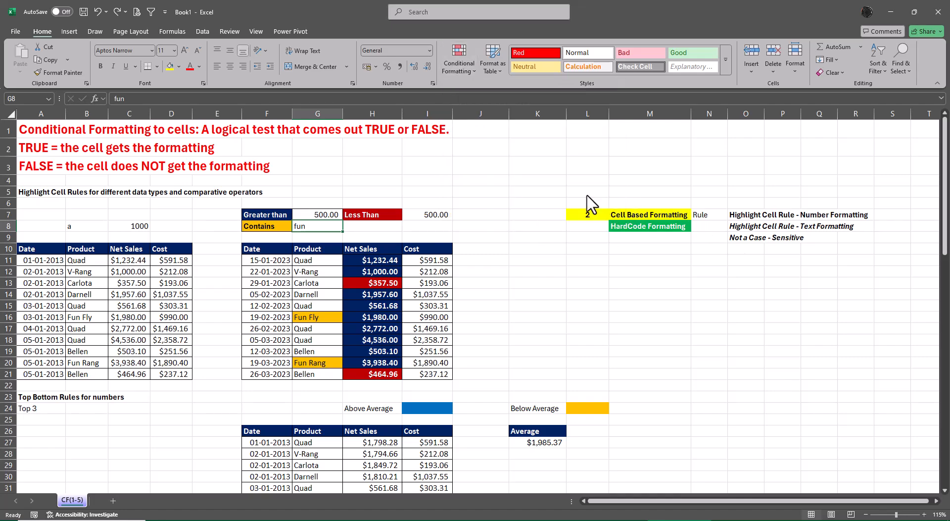
left_click(616, 296)
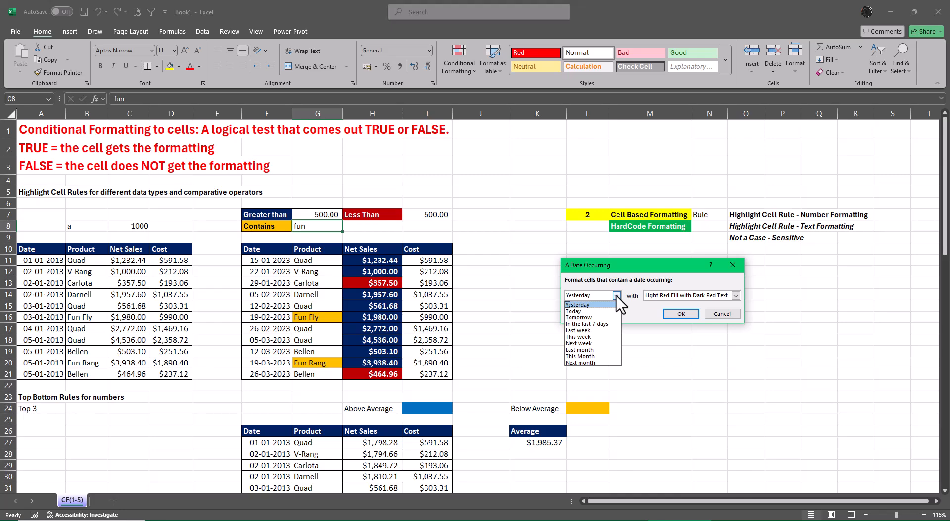
key("Escape")
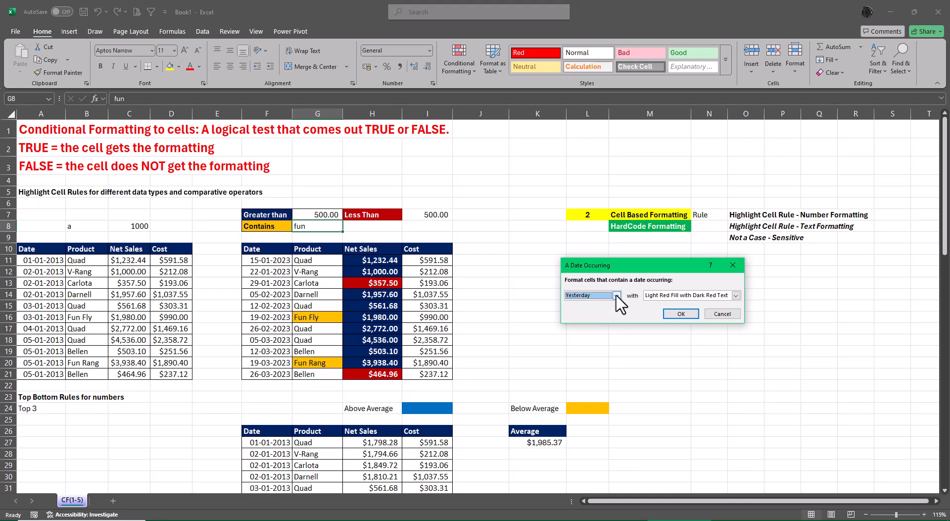
key("Escape")
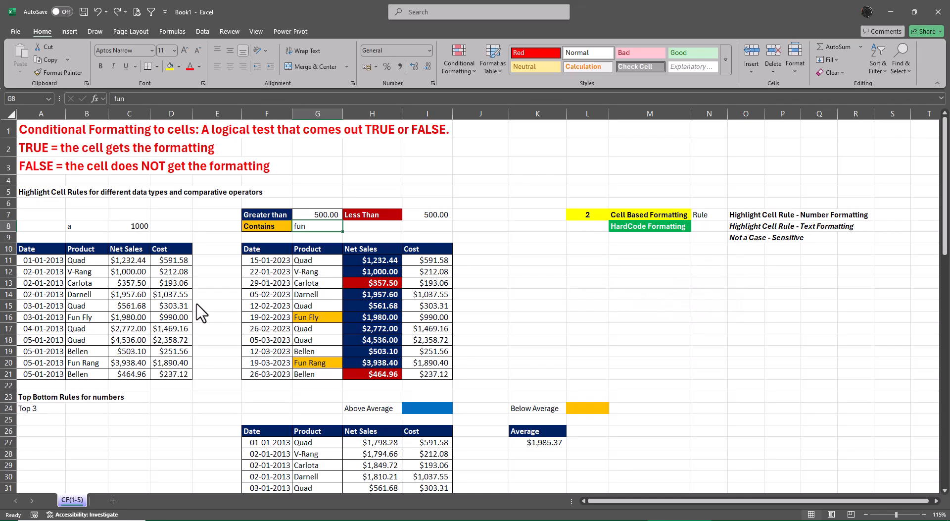
Enter =TODAY() as the first date in cell F11.
left_click_drag(271, 261, 280, 376)
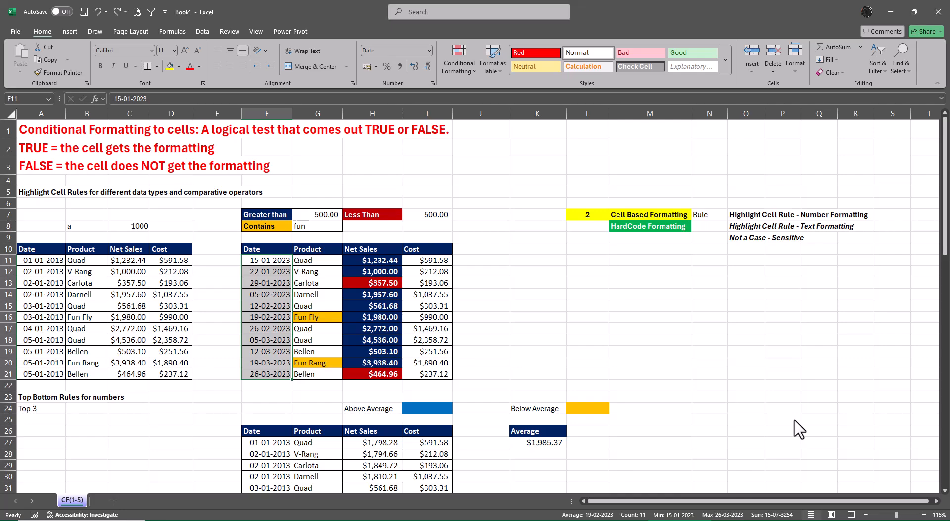
key("Right")
key("Left")
type("=toda")
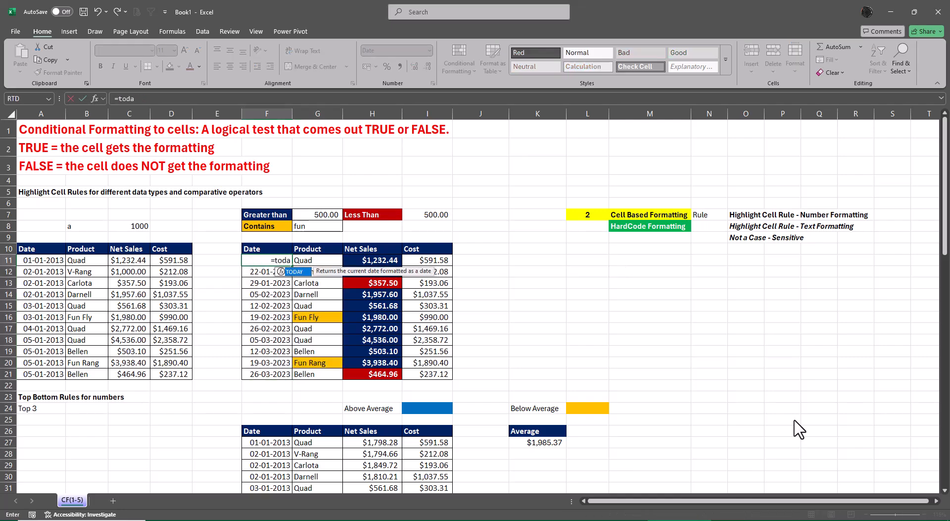
key("Tab")
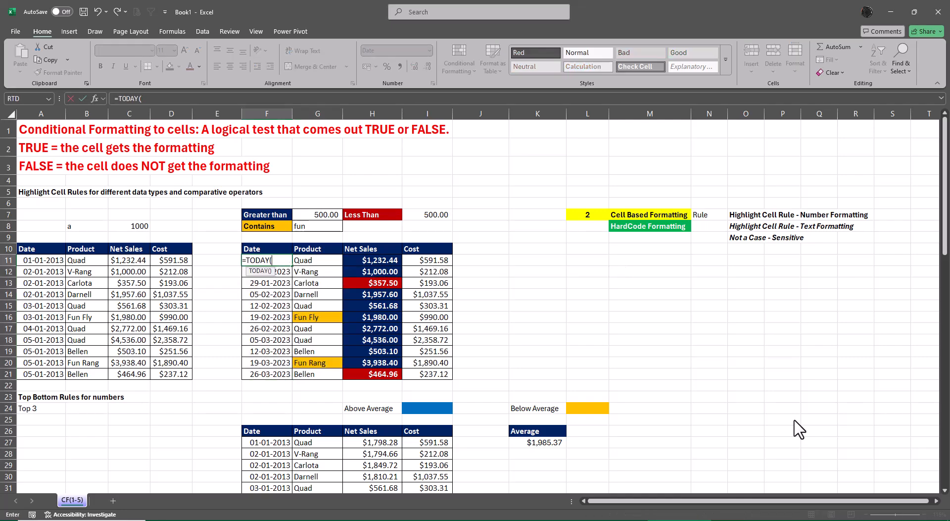
type(")")
key("ctrl+Return")
key("Return")
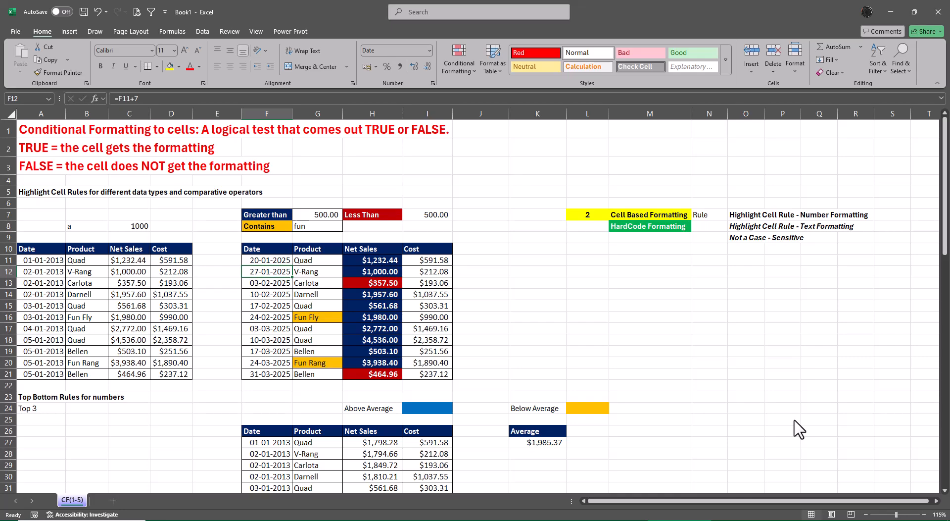
Inspect the formulas in cells F12 to F15 to see how each date is derived from the one above.
key("F2")
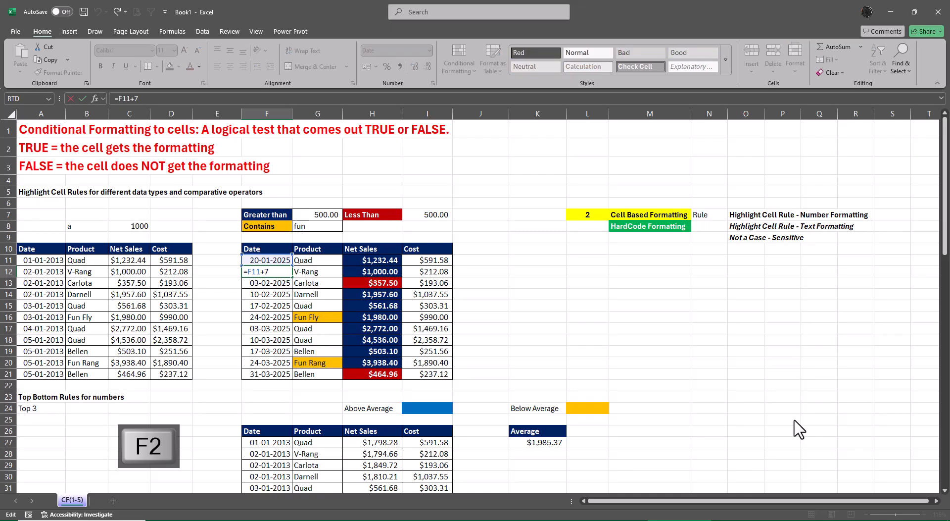
key("Return")
key("F2")
key("Return")
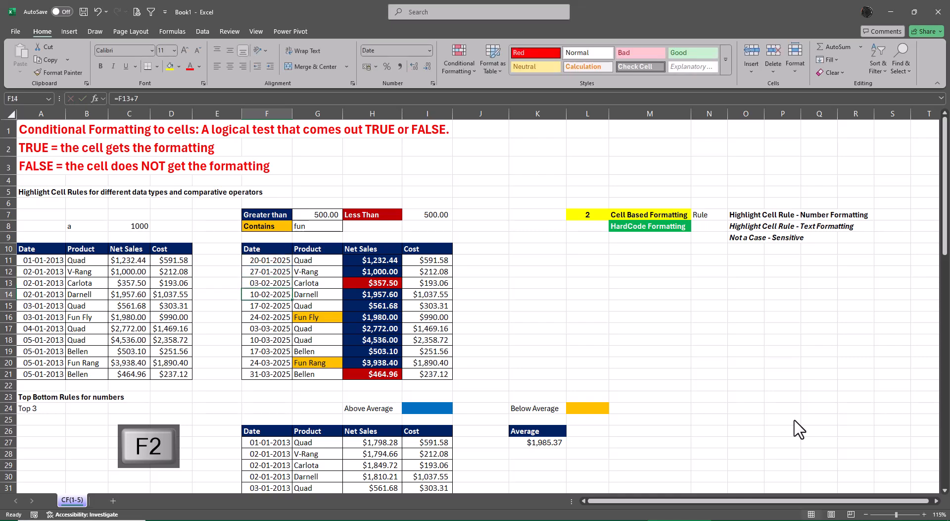
key("F2")
key("Return")
key("F2")
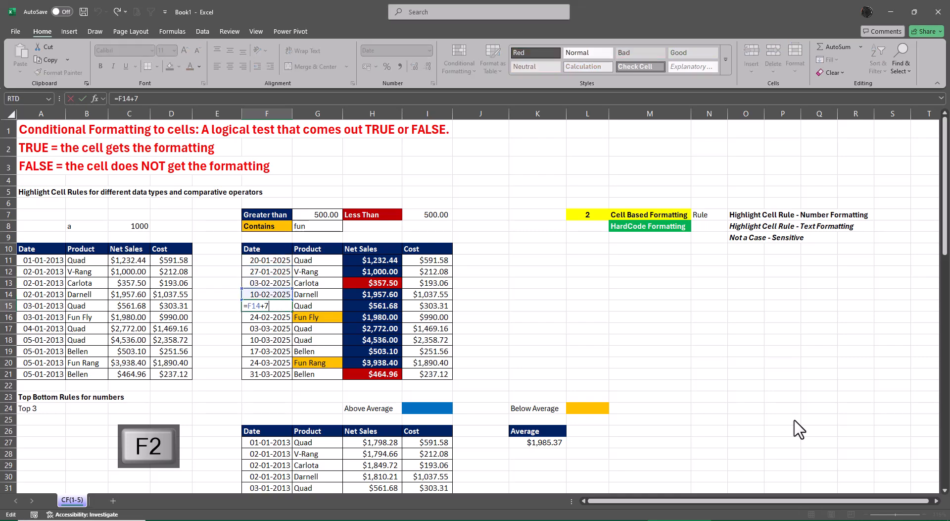
key("Escape")
Preview an A Date Occurring rule for Next month on F11:F21, then cancel it.
key("Up")
key("Up")
key("Up")
key("Up")
key("ctrl+shift+Down")
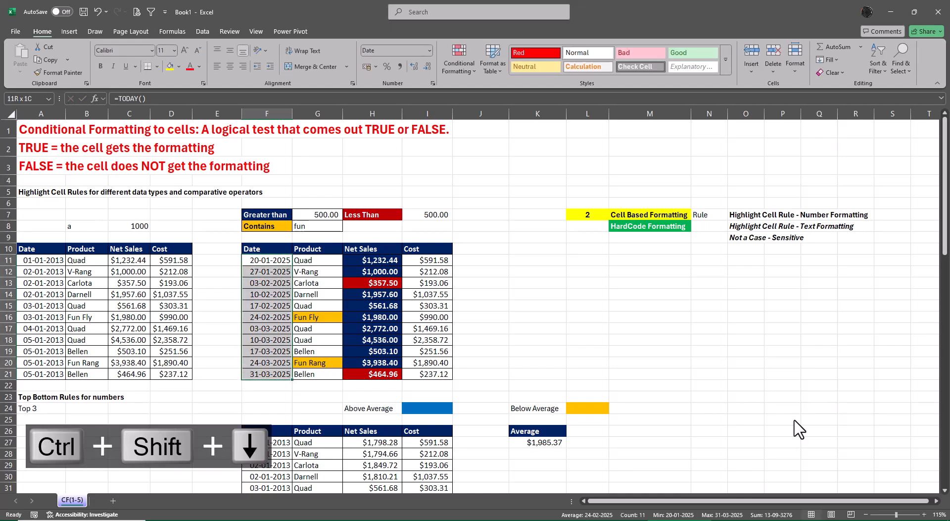
left_click(456, 70)
mouse_move(484, 92)
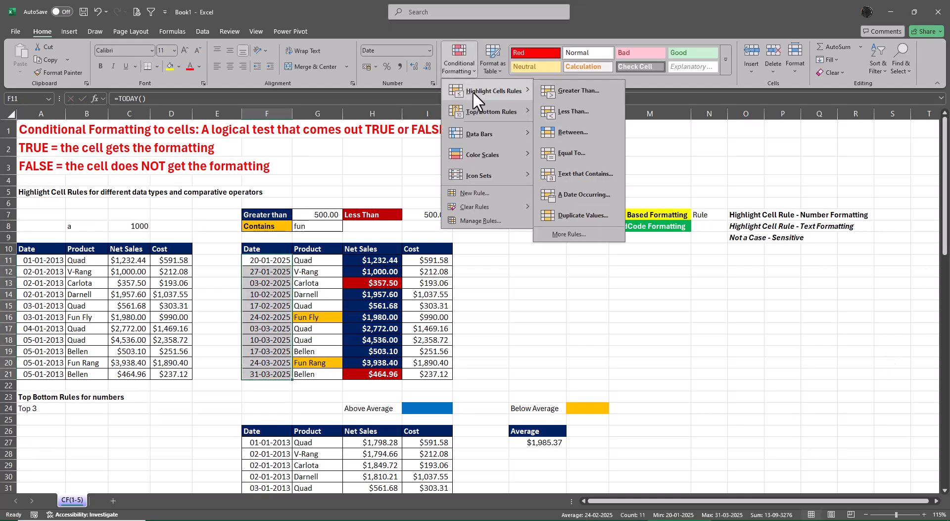
left_click(577, 193)
left_click(617, 295)
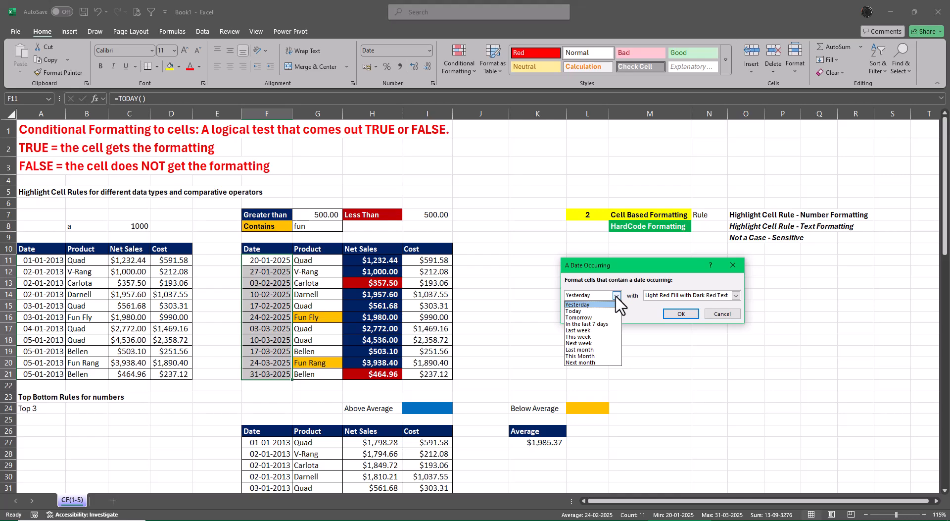
left_click(579, 362)
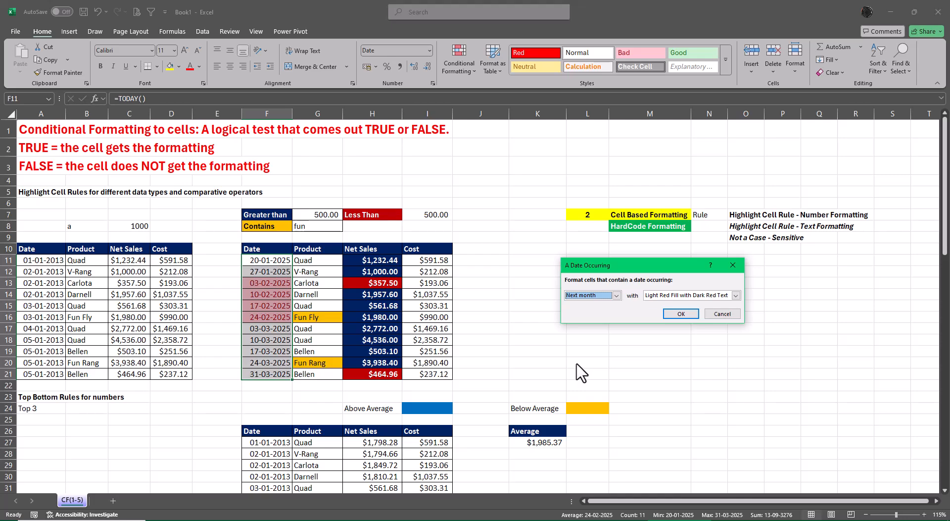
left_click(723, 314)
Set the first date in cell F11 to 1-12-2024.
left_click(267, 263)
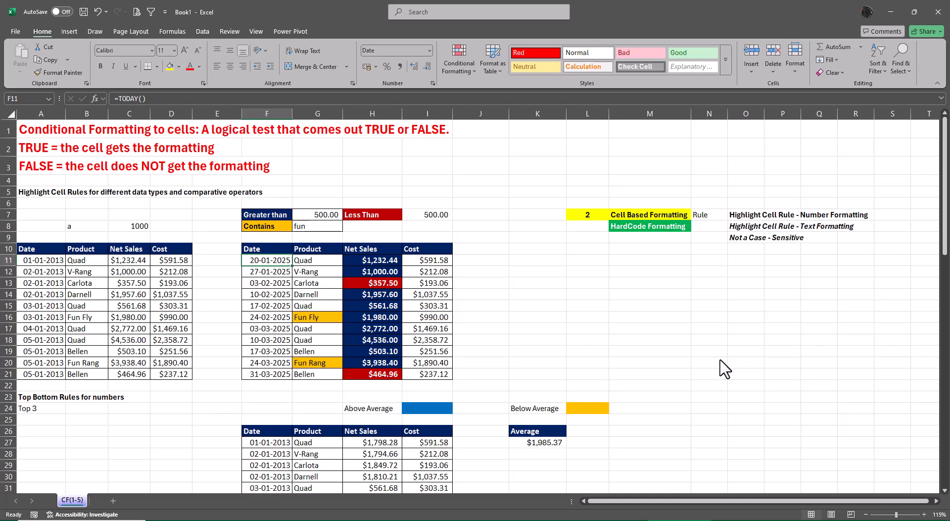
type("1-12-2")
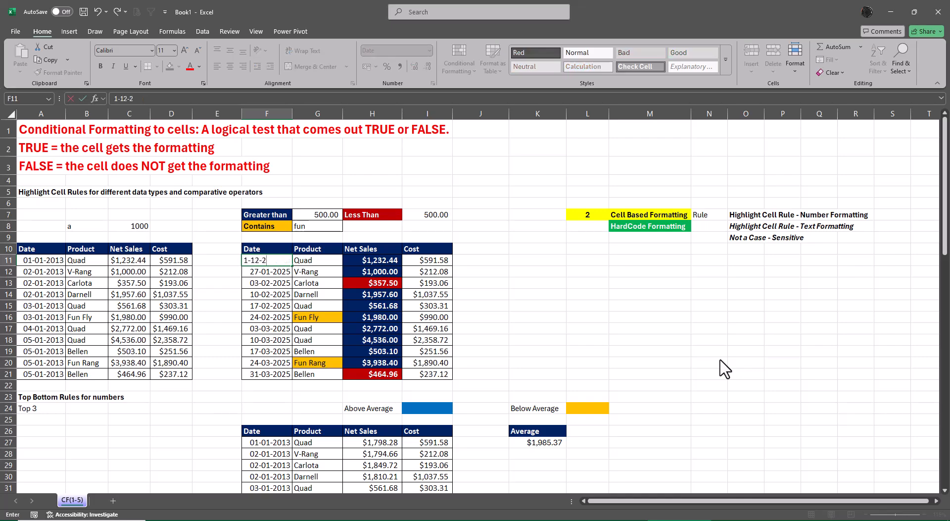
type("024")
key("Return")
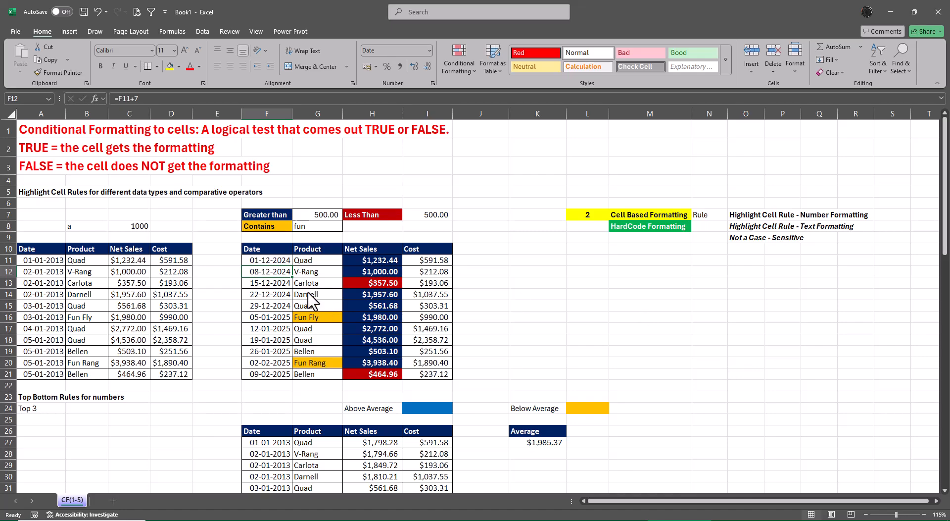
Preview the A Date Occurring rule on F11:F21 for Last month, This Month and Next month, then cancel it.
left_click_drag(271, 260, 283, 375)
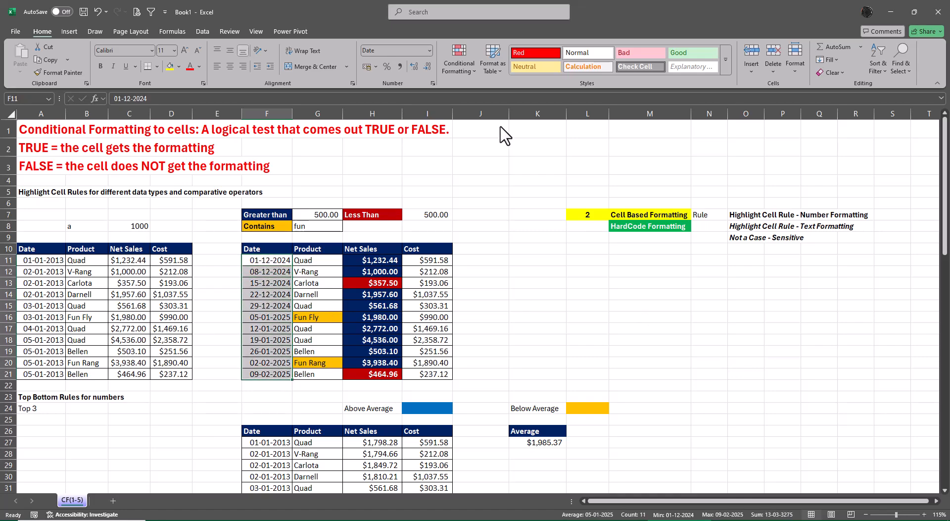
left_click(468, 67)
mouse_move(483, 92)
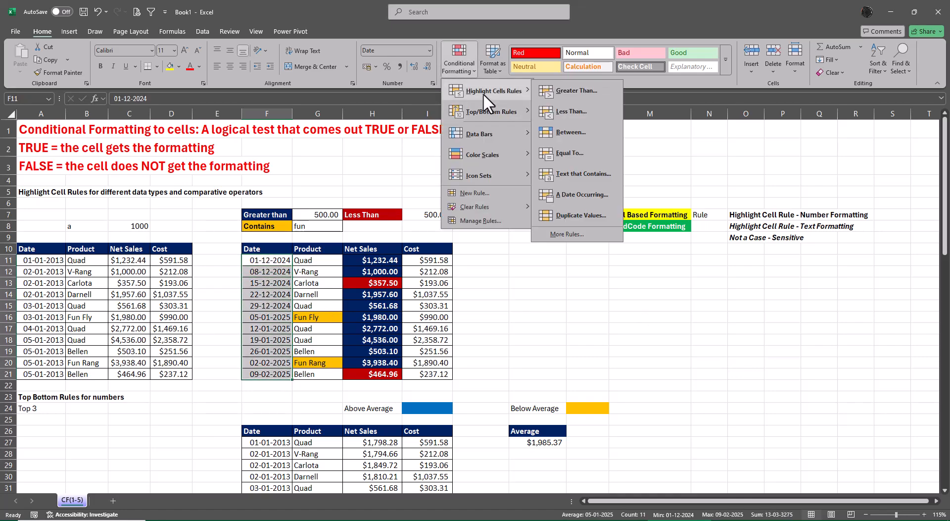
left_click(565, 194)
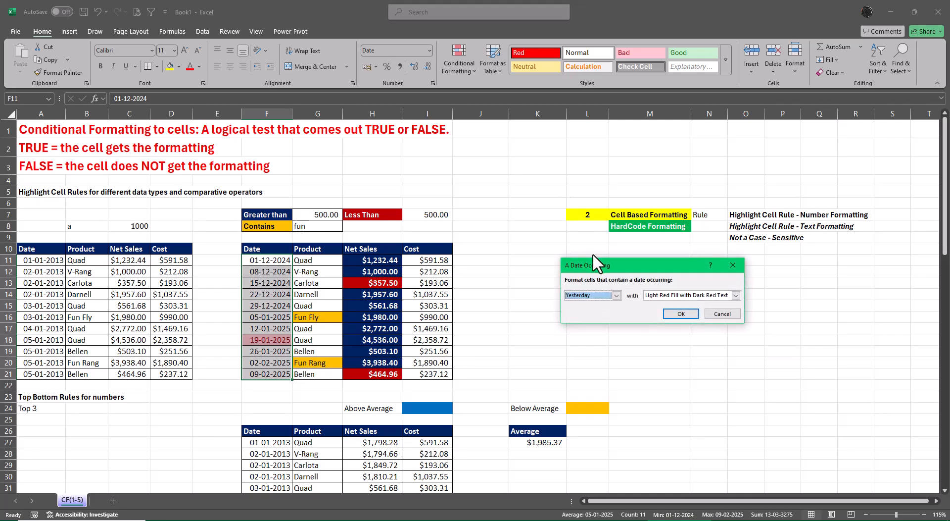
left_click(616, 295)
left_click(581, 350)
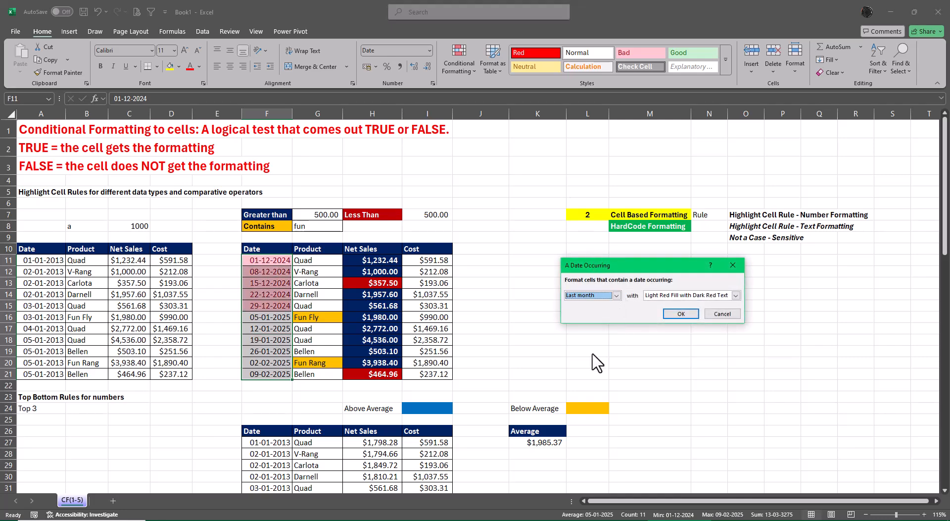
left_click(617, 295)
left_click(583, 361)
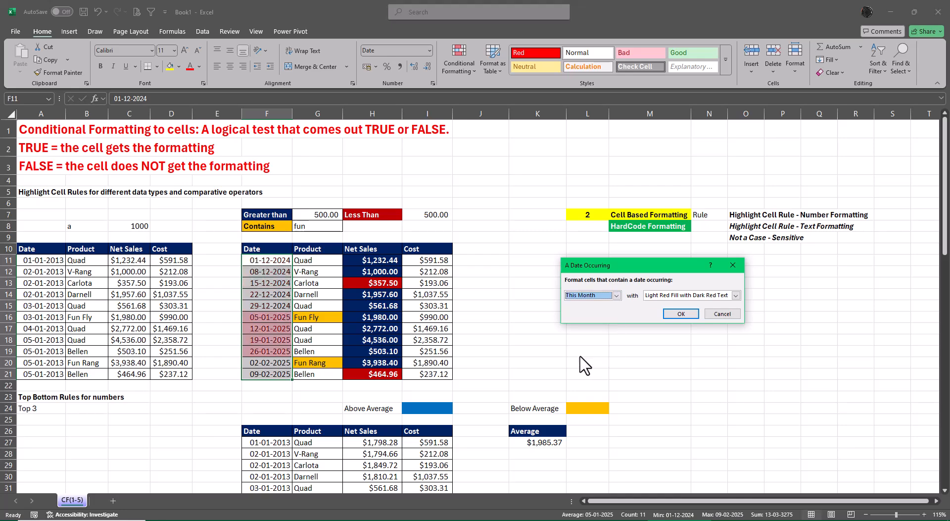
left_click(617, 295)
left_click(595, 371)
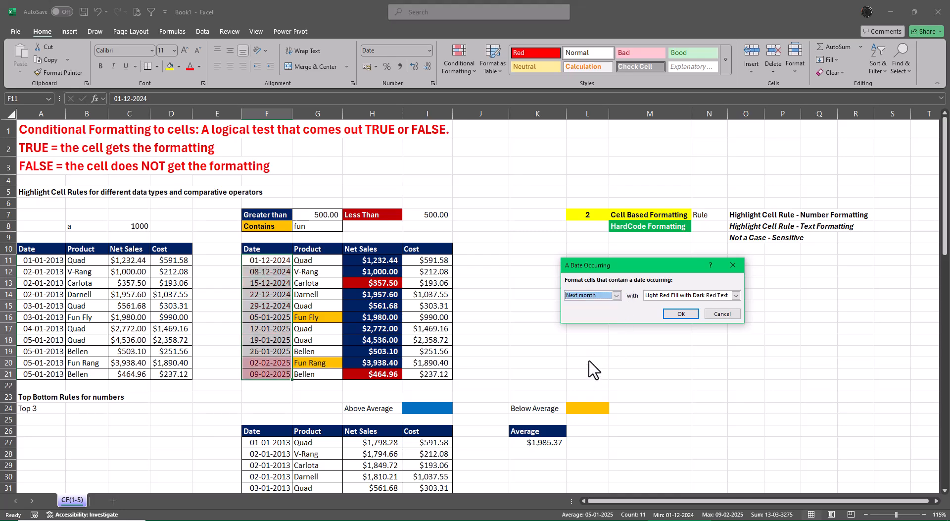
left_click(723, 314)
Undo the date entries made in cell F11.
left_click(639, 367)
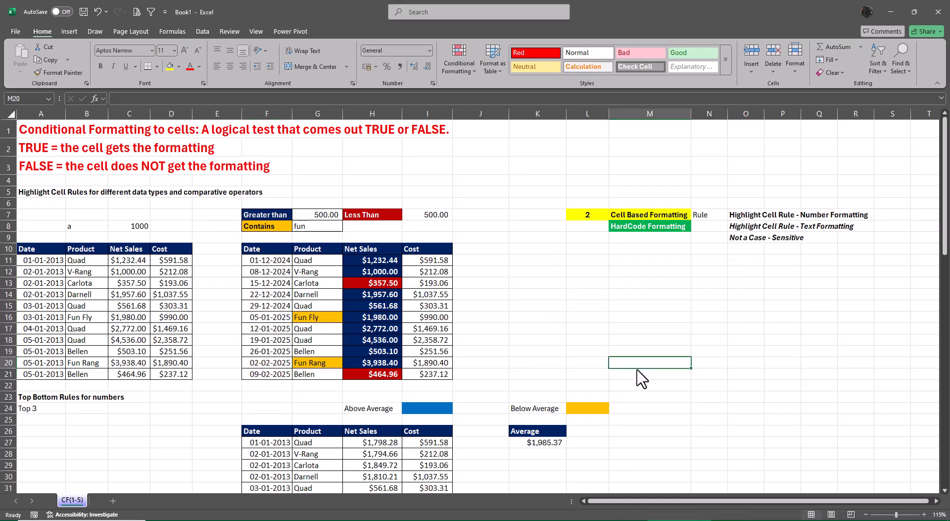
key("ctrl+z")
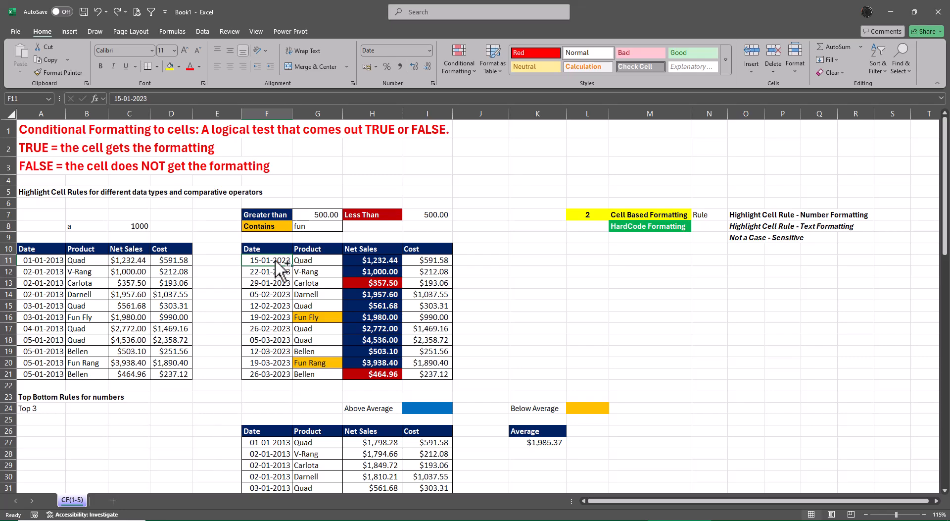
Try different date periods in an A Date Occurring rule on F11:F21, then apply Next month with Light Red Fill with Dark Red Text.
left_click_drag(278, 262, 271, 374)
left_click(458, 55)
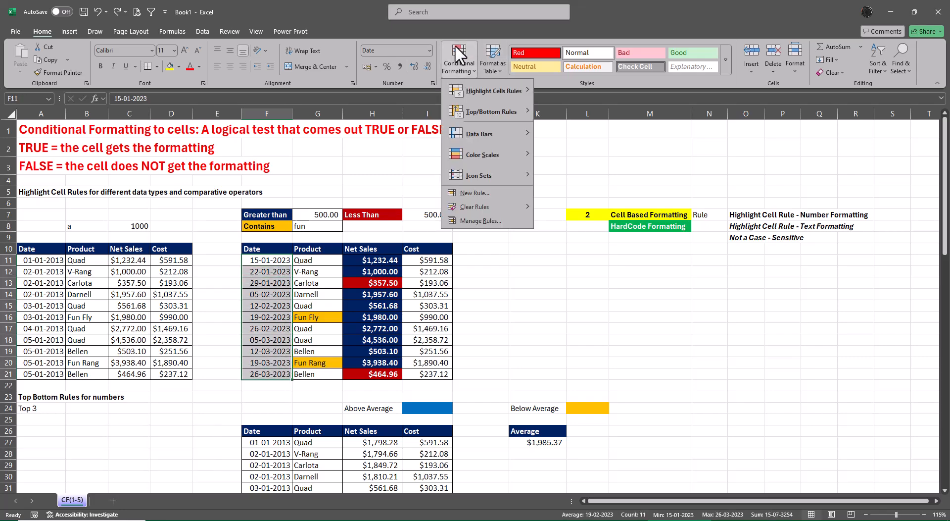
mouse_move(494, 94)
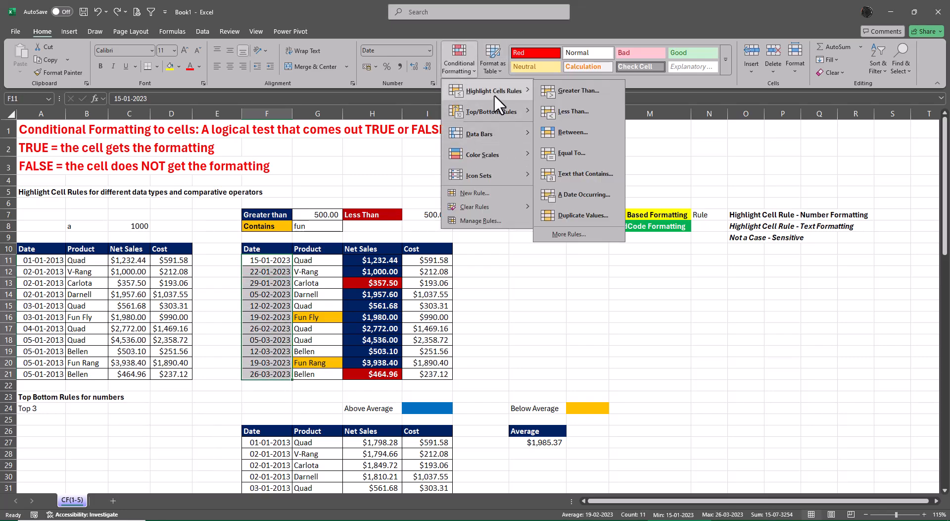
left_click(574, 194)
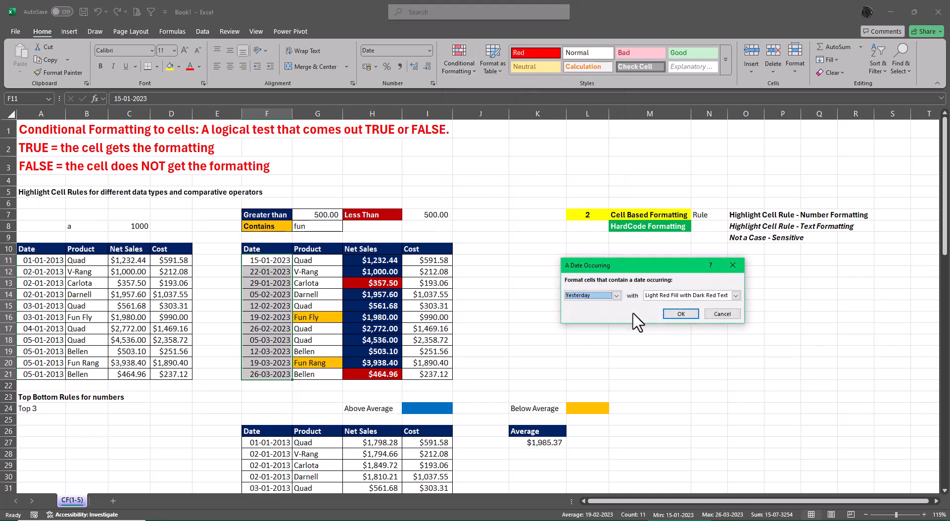
left_click(617, 296)
left_click(586, 363)
left_click(617, 296)
left_click(577, 312)
left_click(617, 296)
left_click(585, 337)
left_click(616, 295)
left_click(586, 363)
left_click(617, 295)
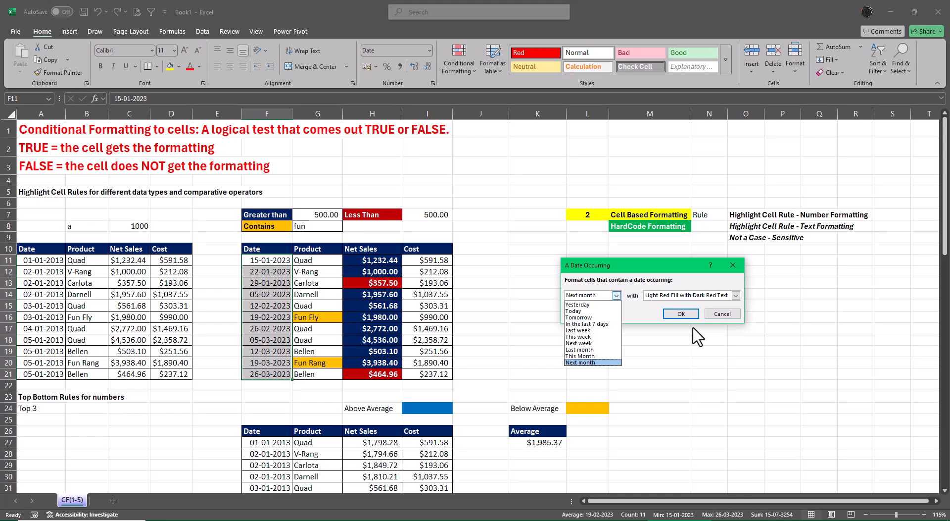
left_click(681, 313)
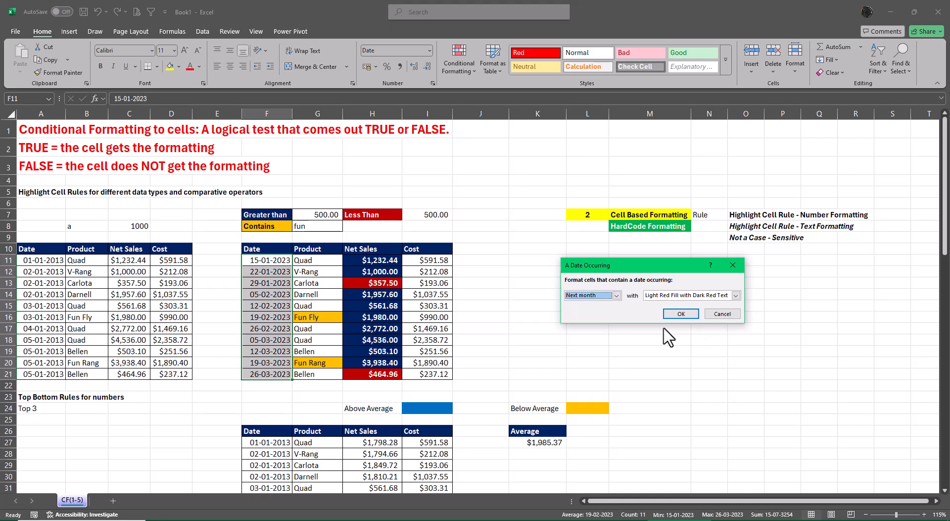
left_click(681, 313)
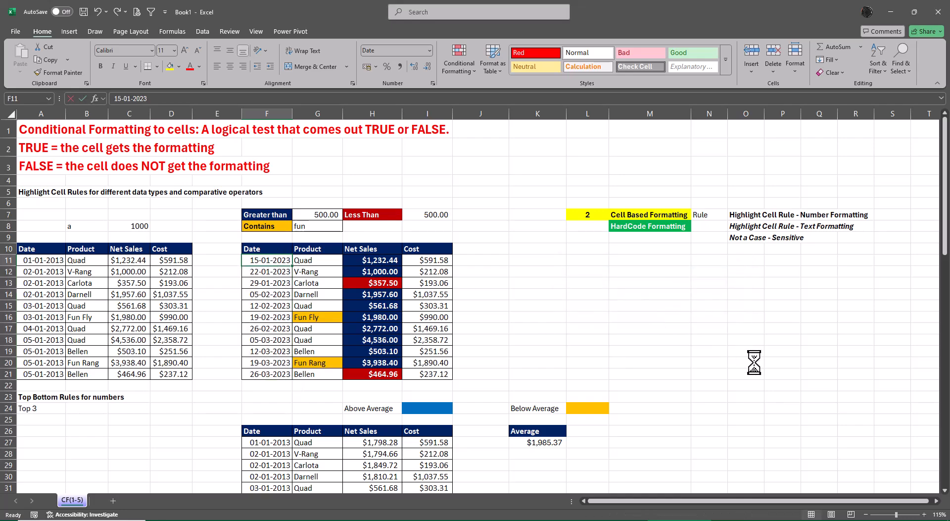
Set the first date in cell F11 to 15-12-2024 and select the dates in F11:F21.
type("15-12-202")
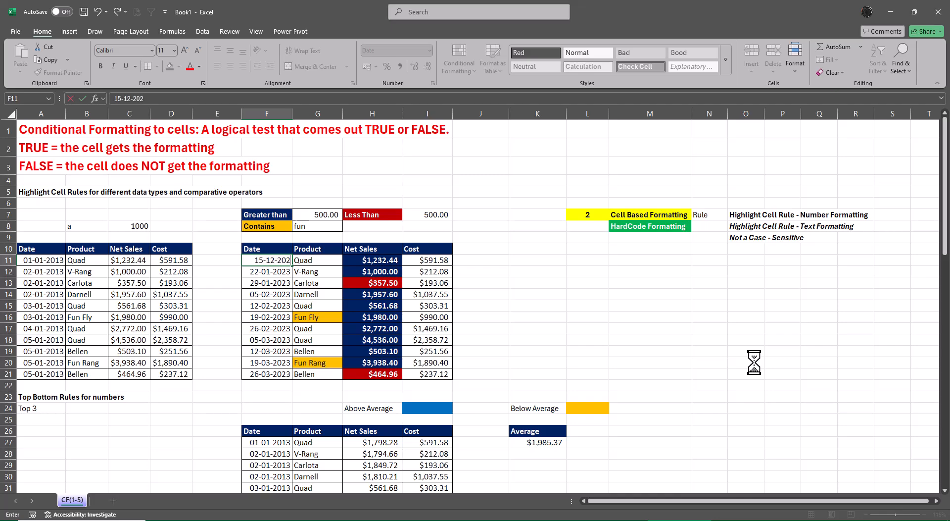
type("4")
key("Return")
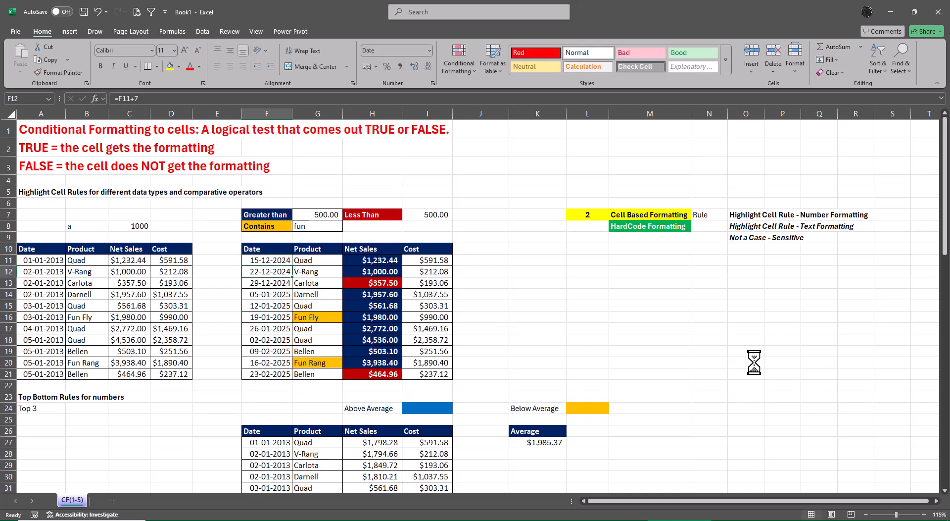
key("Up")
key("ctrl+shift+Down")
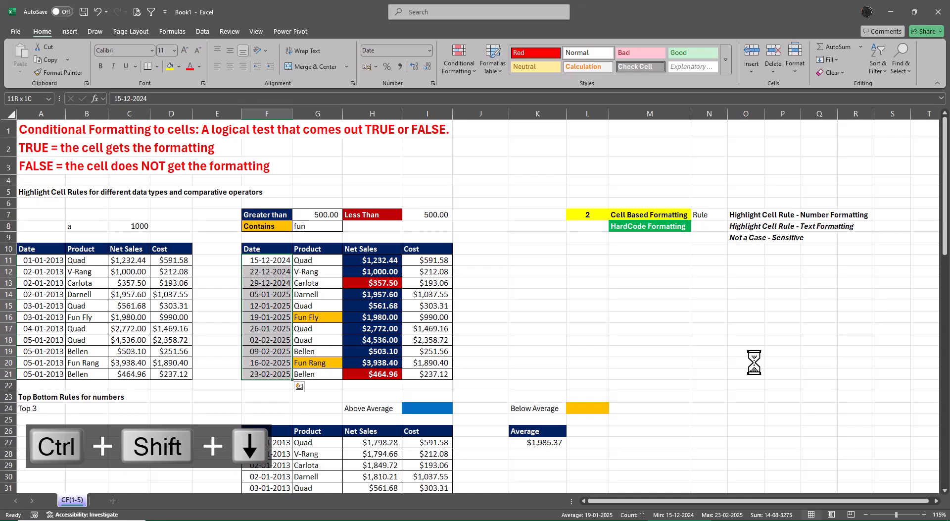
left_click(452, 61)
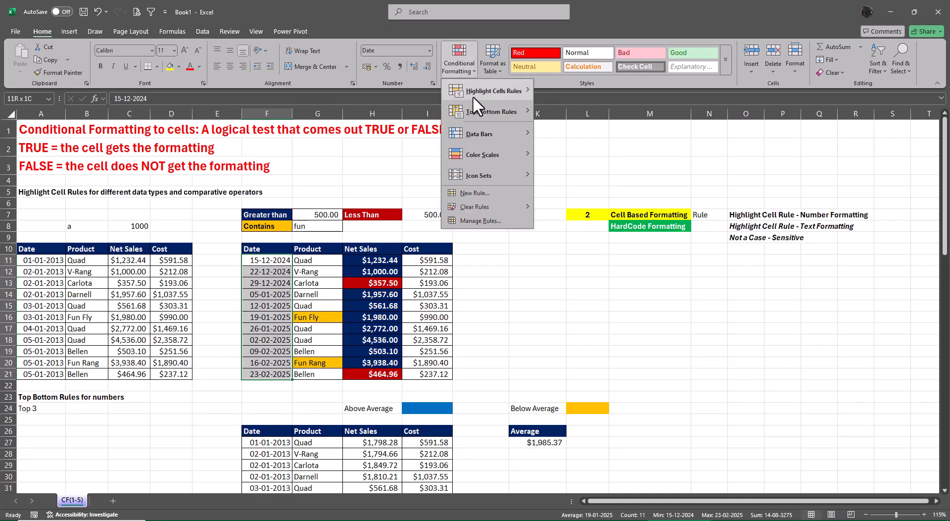
mouse_move(479, 94)
left_click(579, 215)
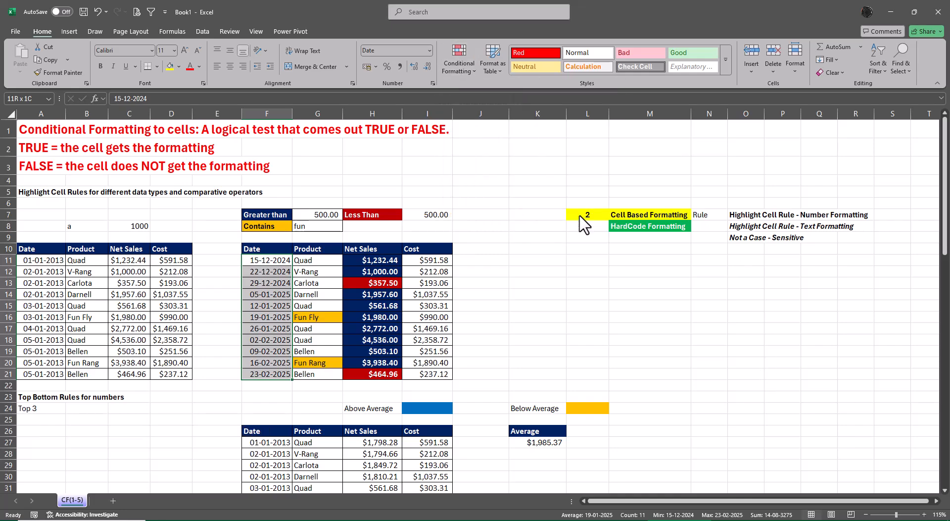
left_click(598, 295)
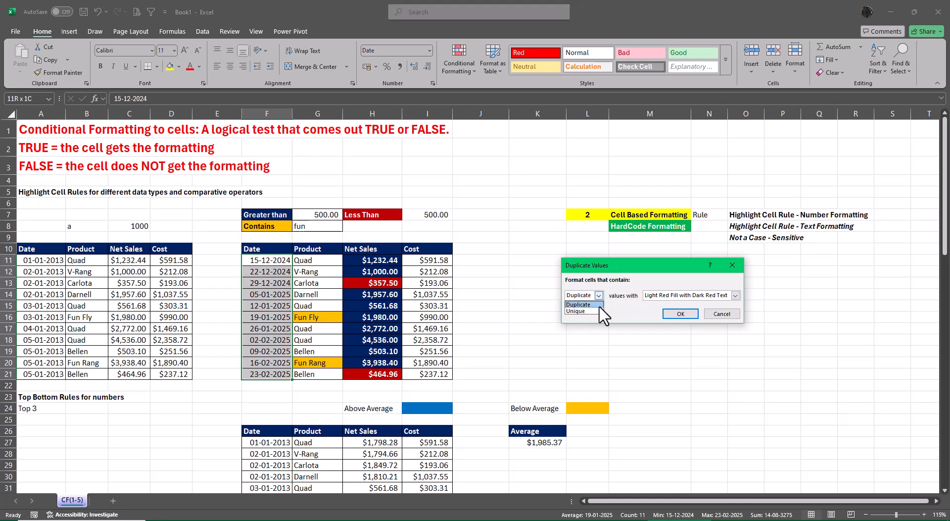
left_click(724, 314)
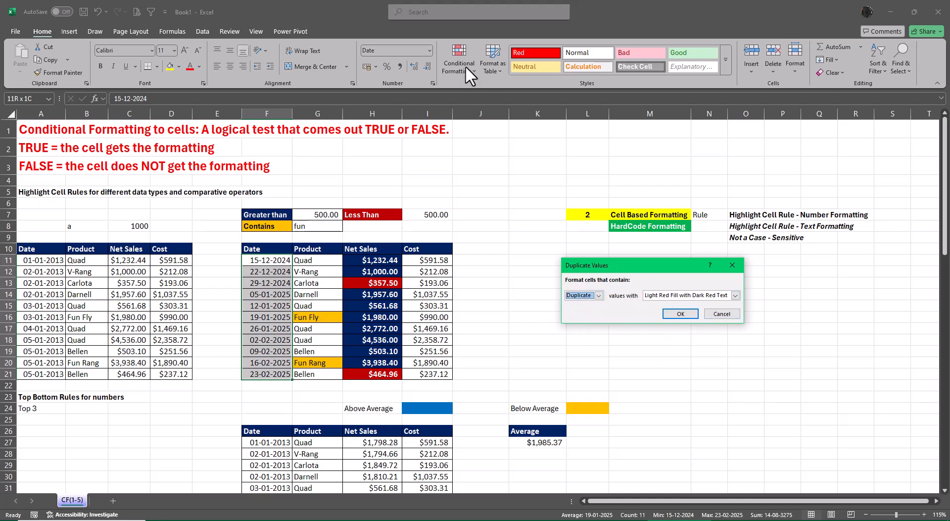
left_click(676, 314)
Start an A Date Occurring rule on F11:F21, preview Next month and Last month, and set the period to This Month.
left_click(453, 60)
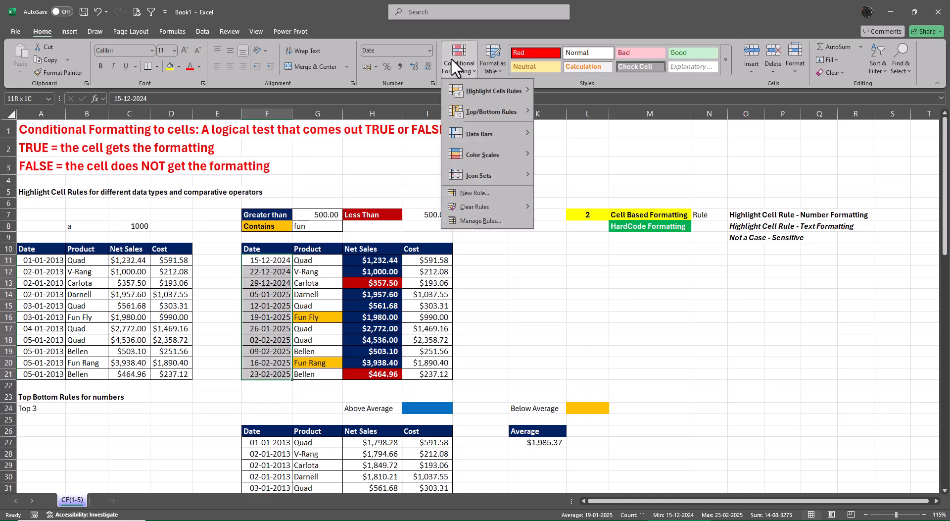
mouse_move(483, 92)
left_click(577, 197)
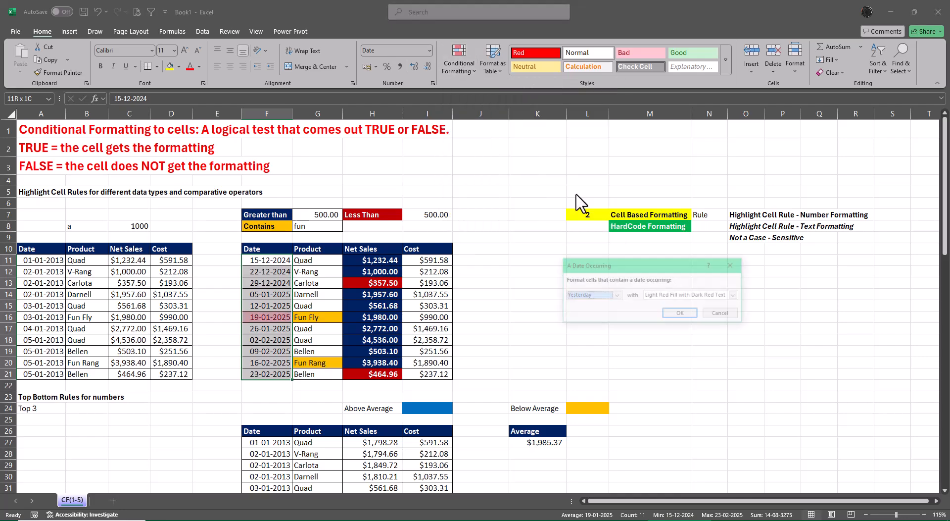
left_click(616, 295)
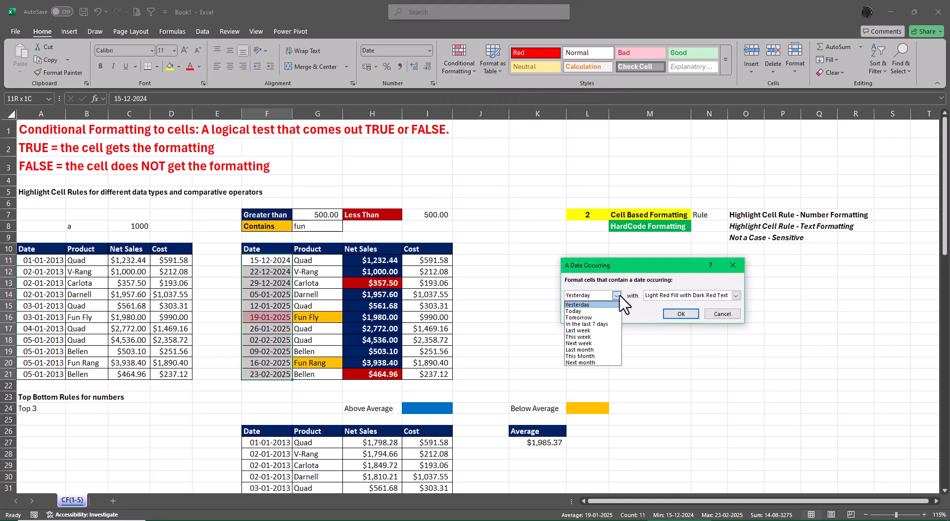
left_click(588, 361)
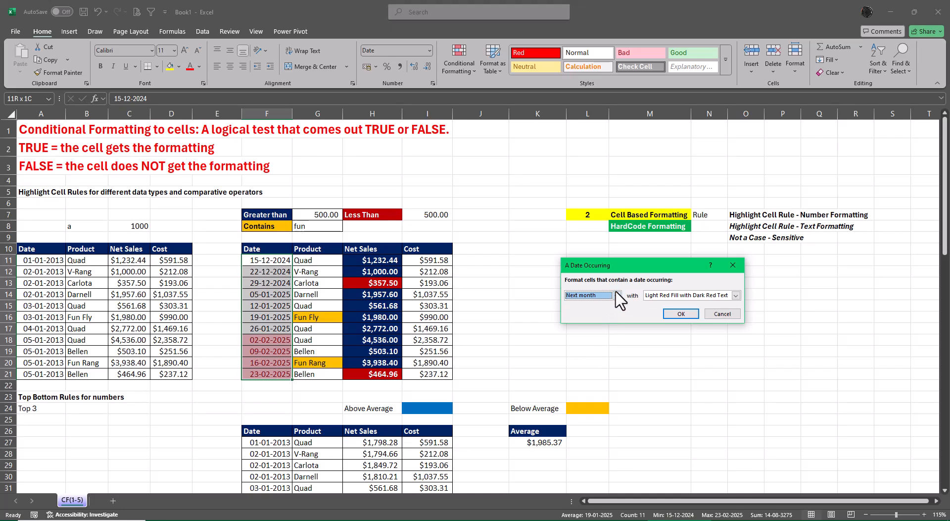
left_click(618, 295)
left_click(584, 352)
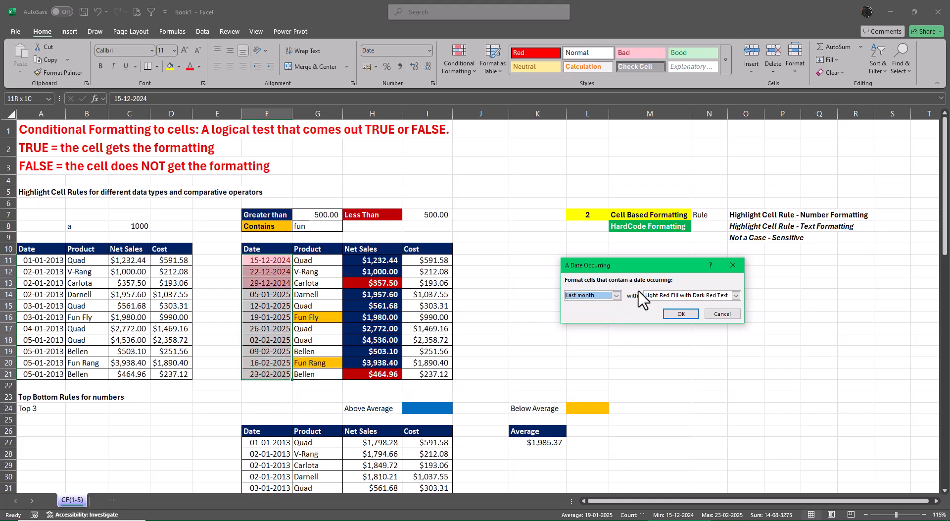
left_click(616, 295)
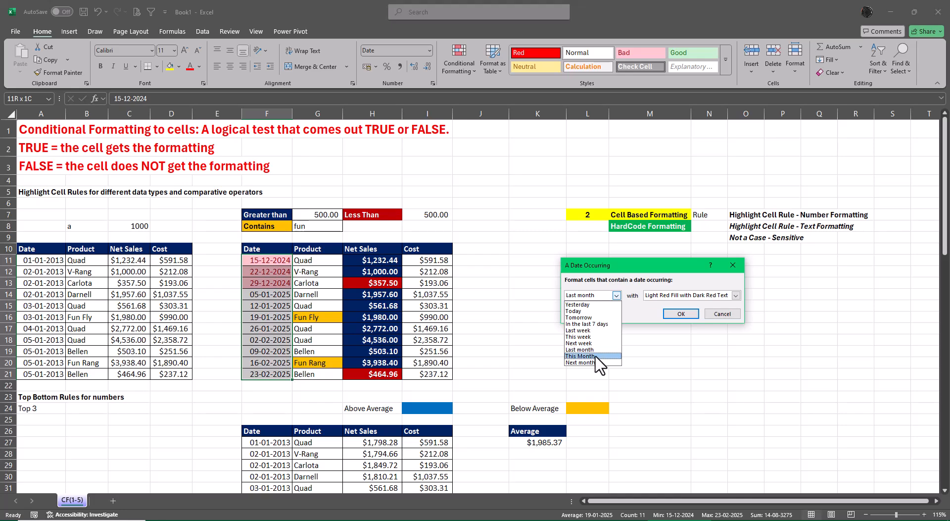
left_click(594, 356)
Give the This Month date rule a custom format with light blue fill and bold white font, and apply it.
left_click(736, 295)
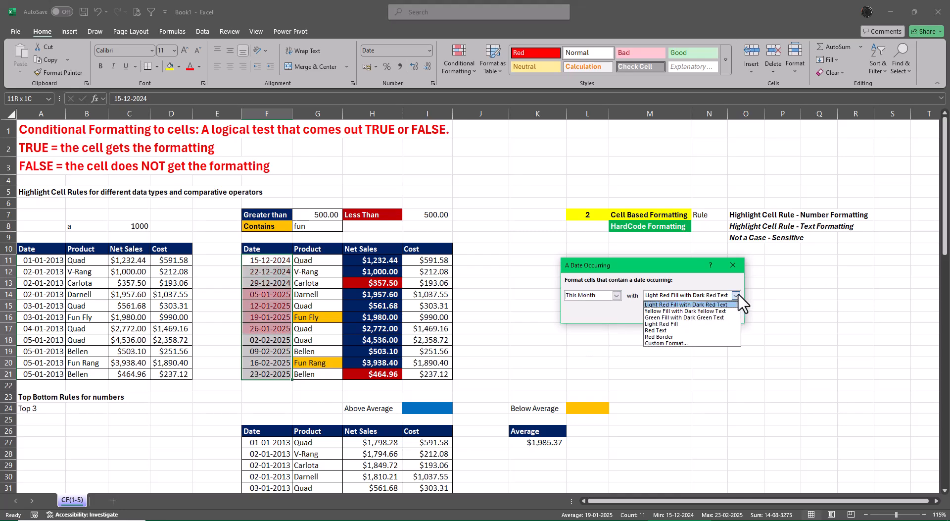
left_click(666, 343)
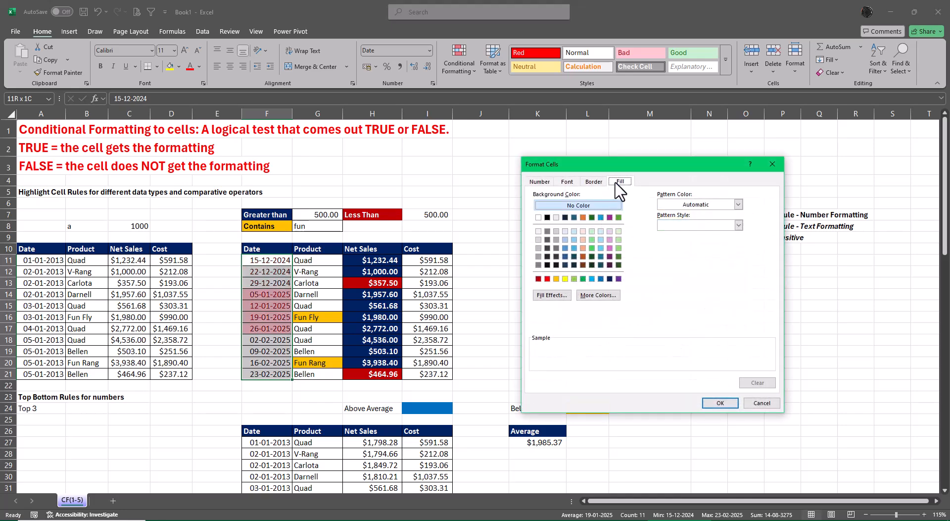
left_click(592, 278)
left_click(567, 182)
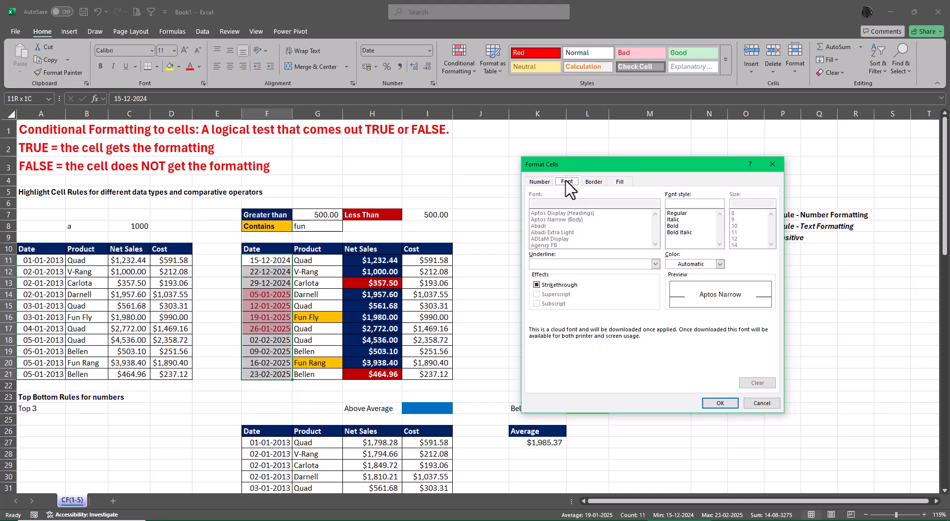
left_click(673, 225)
left_click(721, 264)
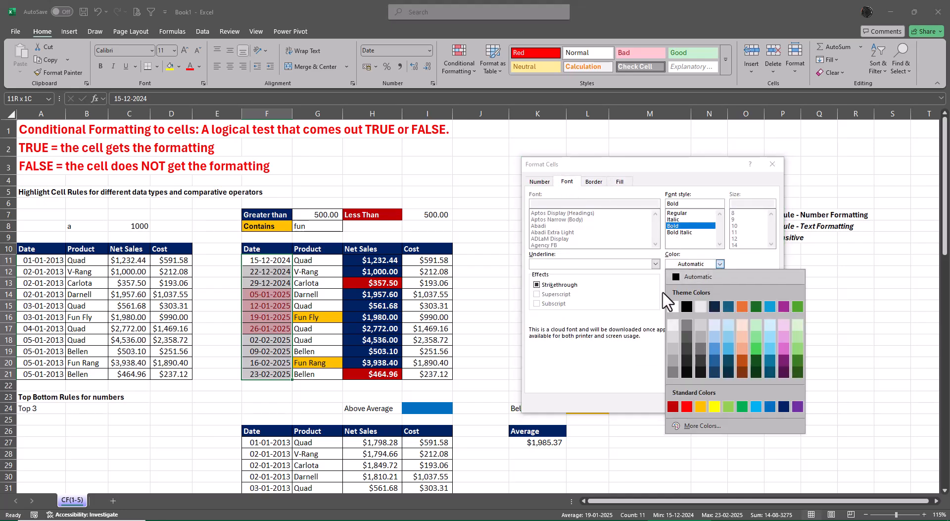
left_click(673, 306)
left_click(727, 408)
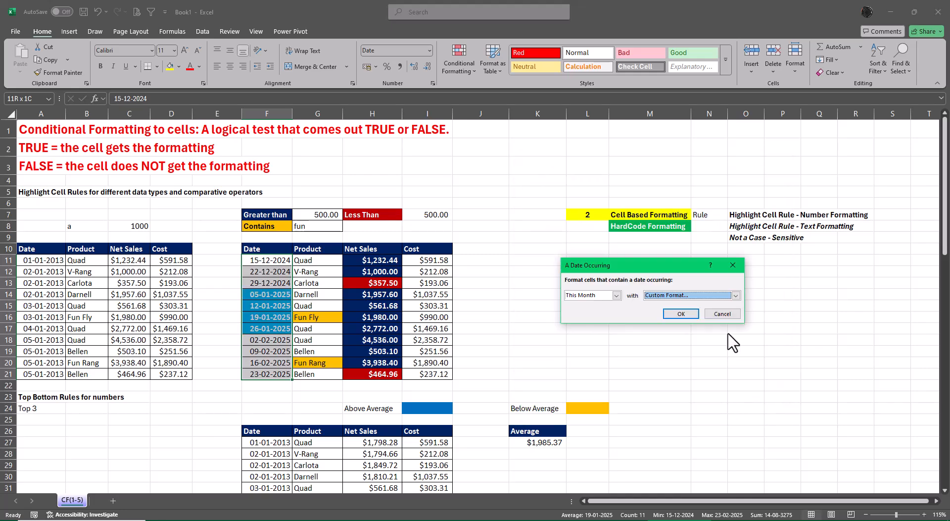
left_click(677, 314)
left_click(810, 316)
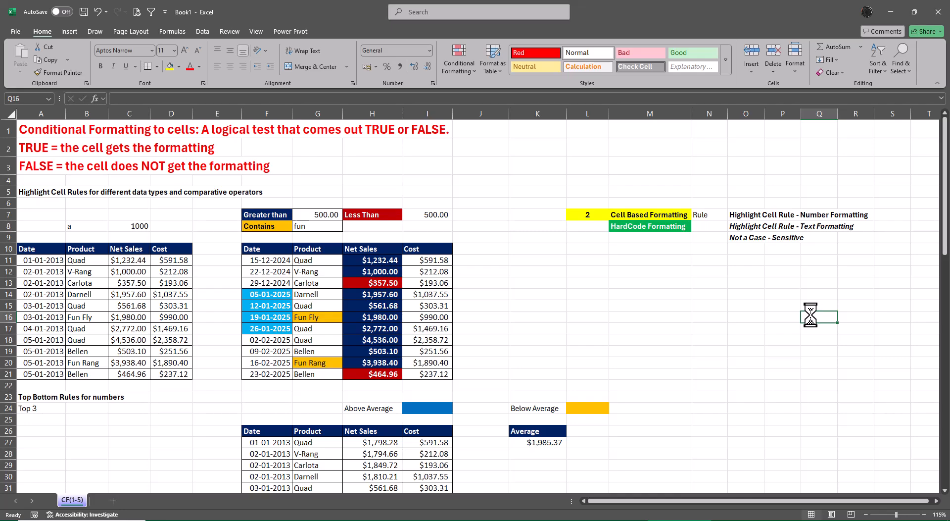
Set the Greater than criterion in G7 to 1500 and the Contains criterion in G8 to Ell.
left_click(316, 215)
type("1500")
key("Return")
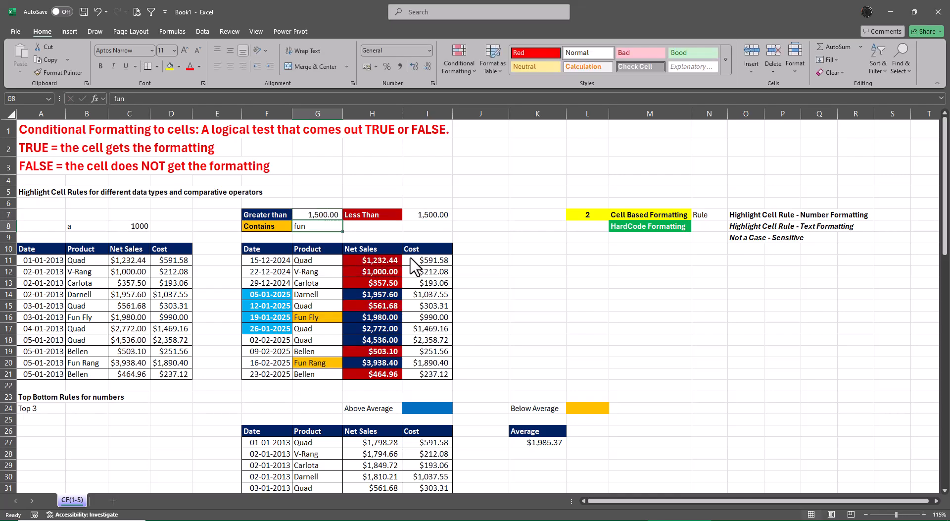
type("Ell")
key("Return")
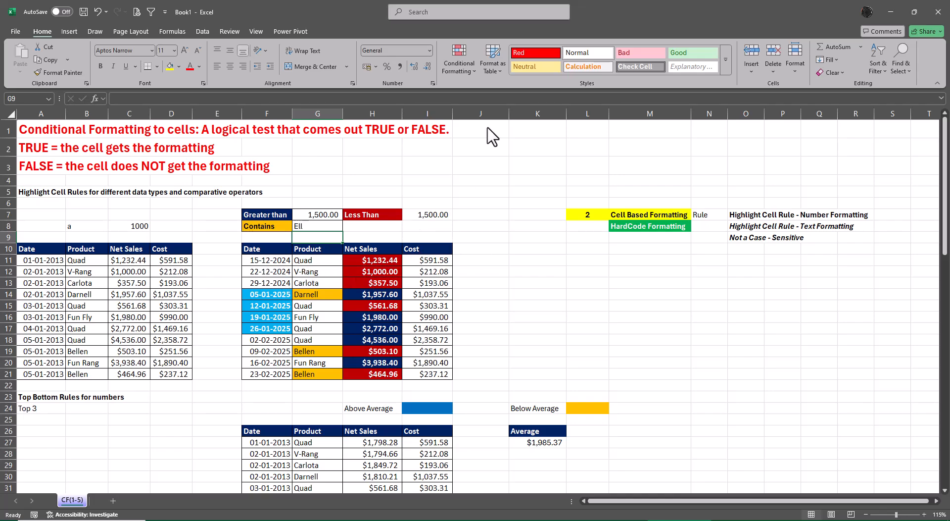
Review all conditional formatting rules for This Worksheet in the Rules Manager and close it.
left_click(456, 69)
left_click(476, 221)
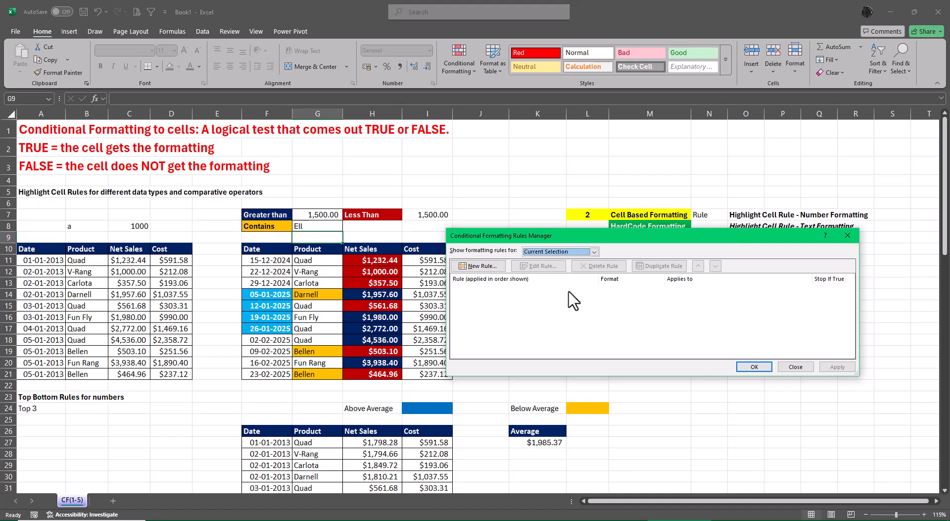
left_click(594, 251)
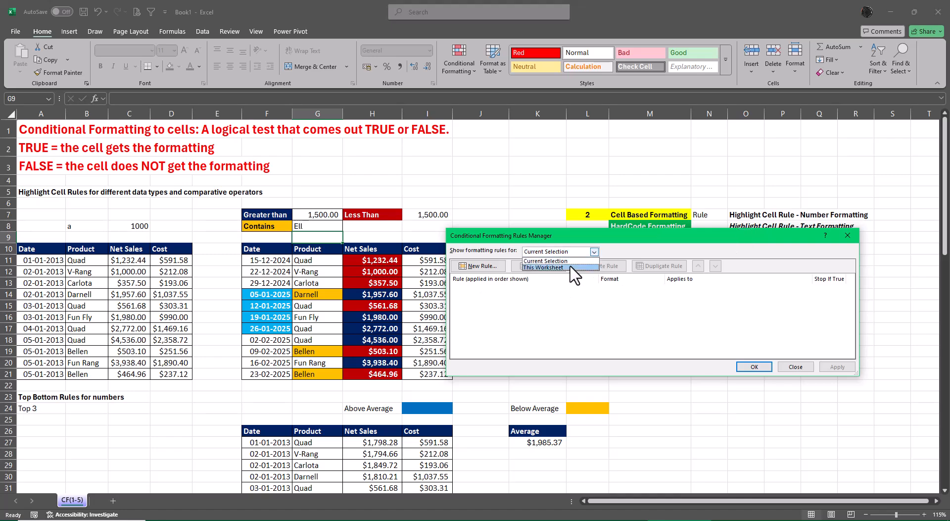
left_click(574, 268)
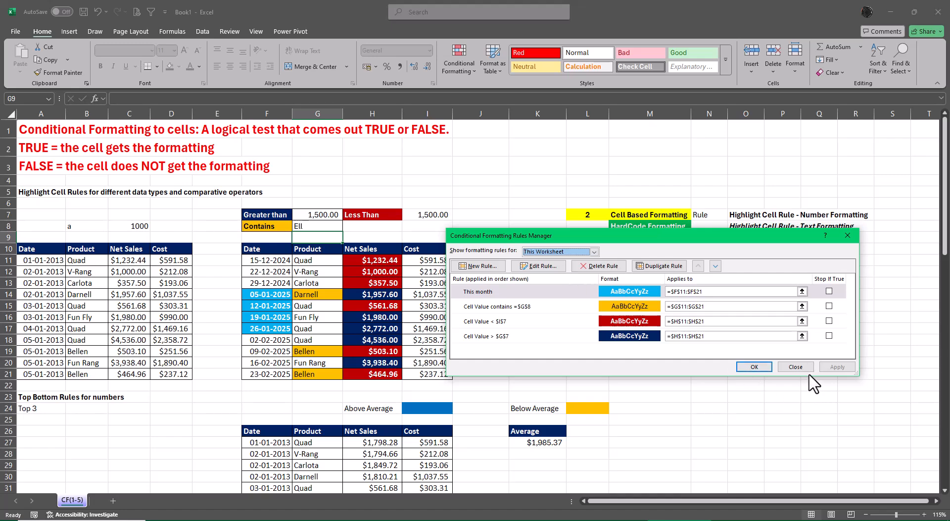
left_click(795, 366)
left_click(818, 385)
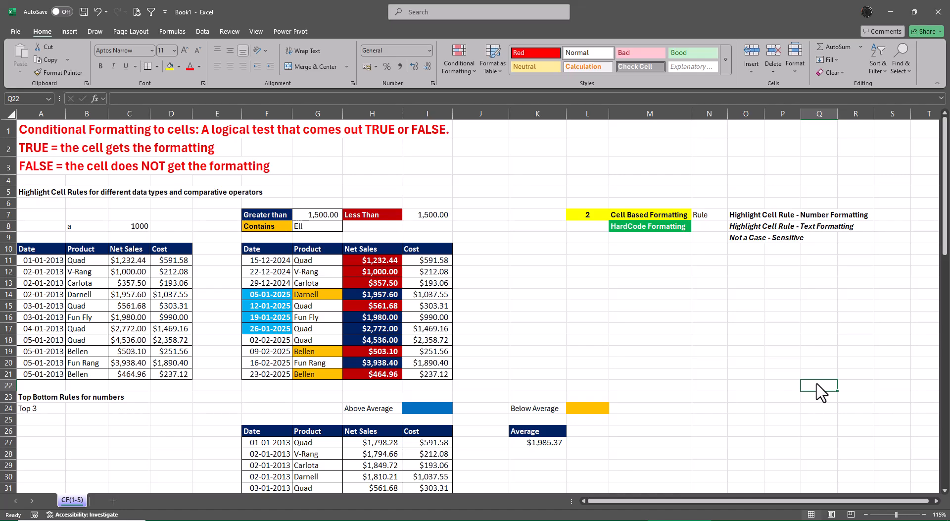
Edit the conditional formatting rule on F11:F21 so that it formats dates occurring Next month.
left_click_drag(277, 261, 278, 384)
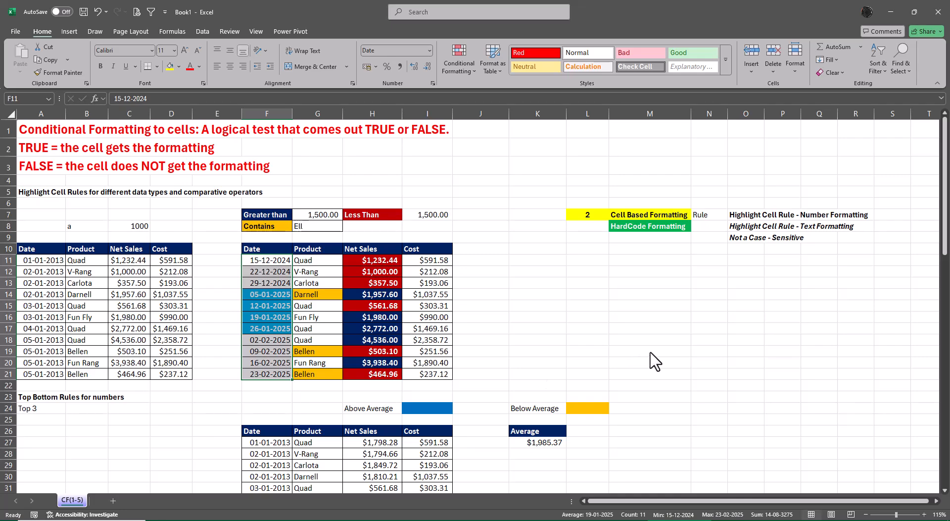
left_click(452, 60)
left_click(474, 221)
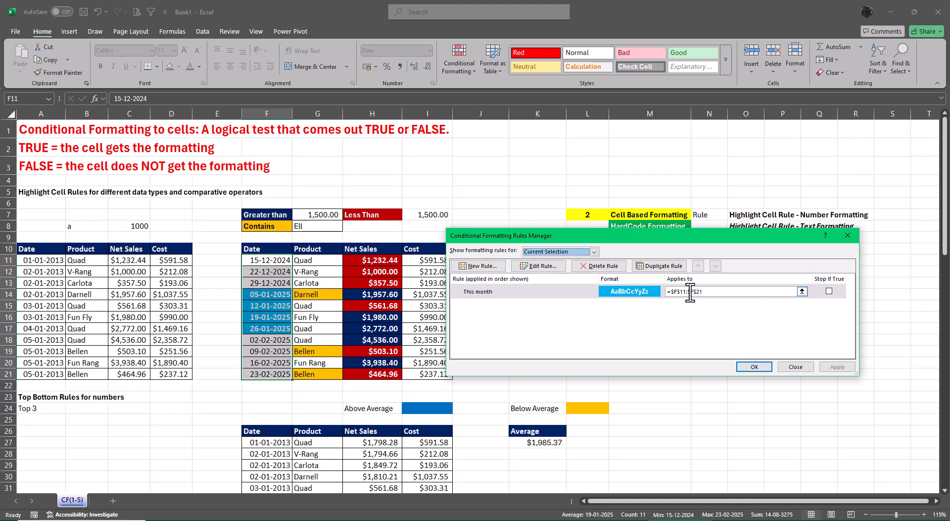
left_click(554, 266)
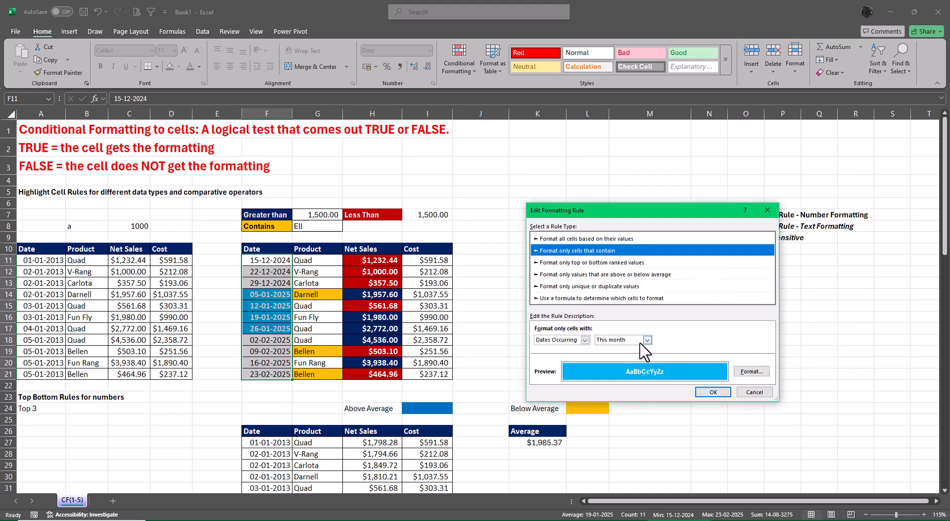
left_click(647, 339)
left_click(614, 407)
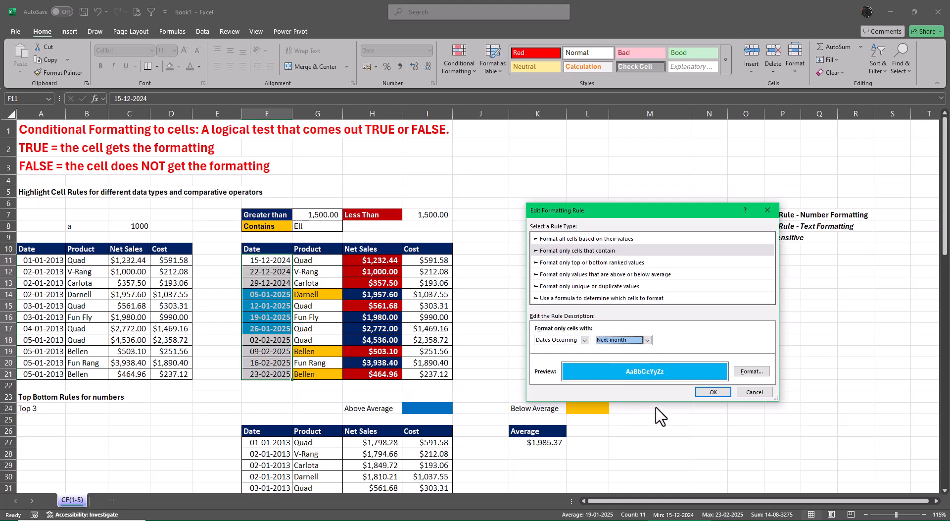
left_click(715, 392)
left_click(749, 367)
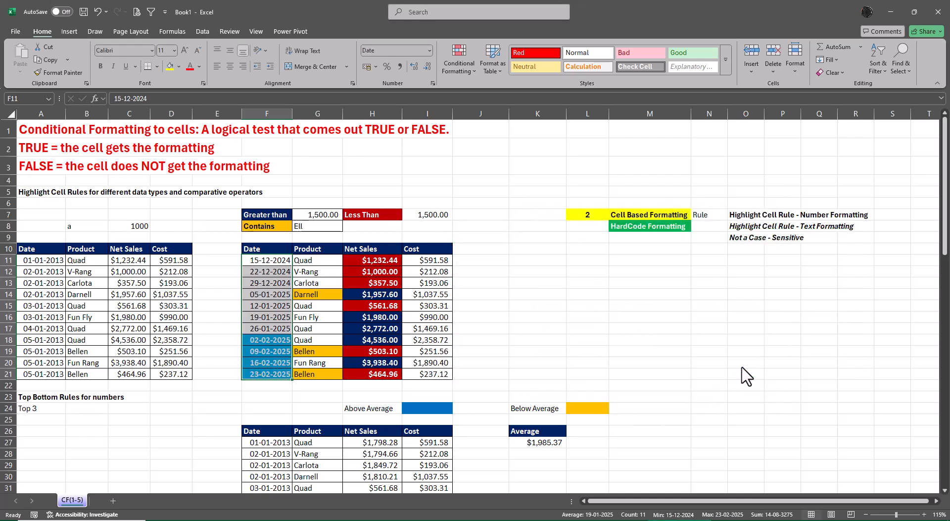
left_click(741, 364)
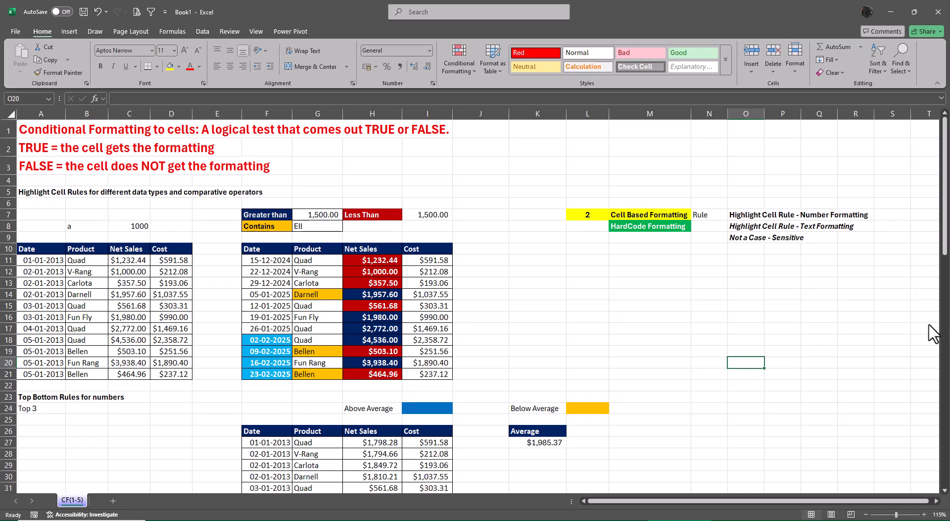
Start a Duplicate Values highlight rule for the Product cells B11:B21 and set it to format Unique values.
left_click_drag(99, 258, 99, 376)
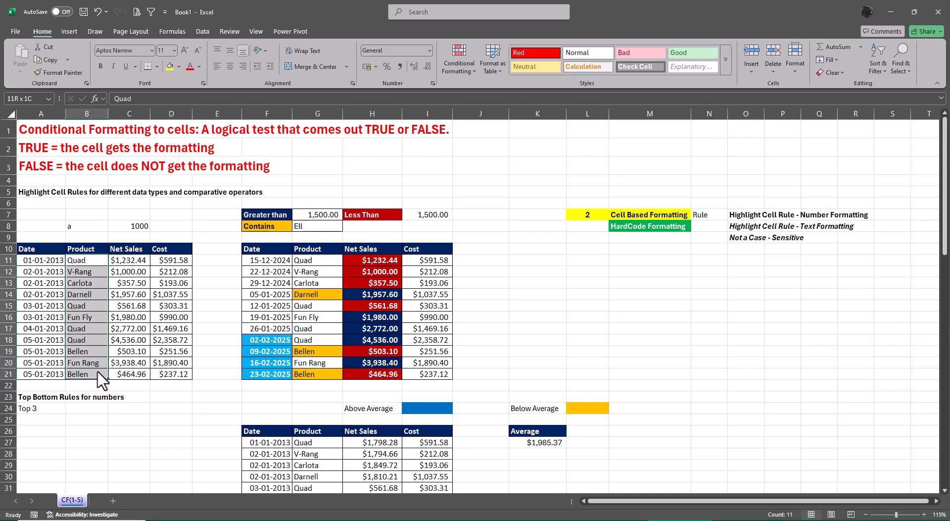
left_click(461, 61)
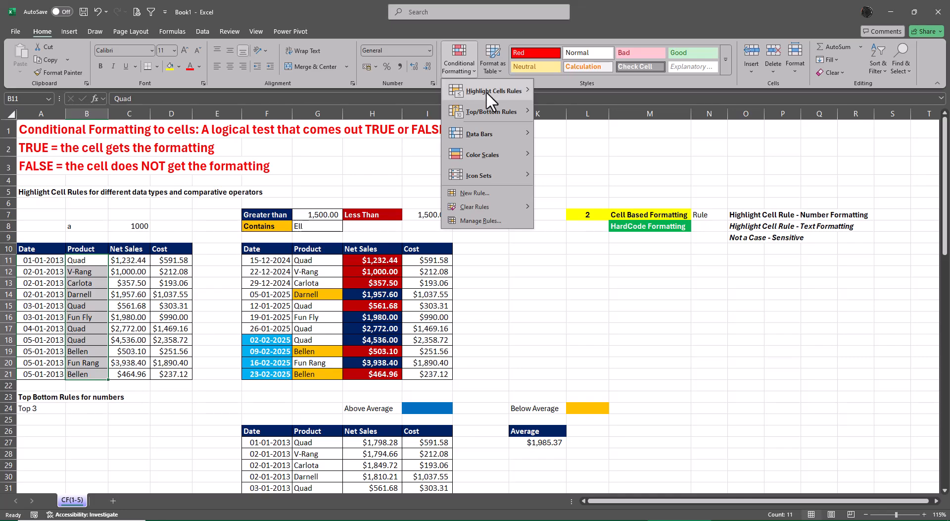
mouse_move(486, 91)
left_click(593, 209)
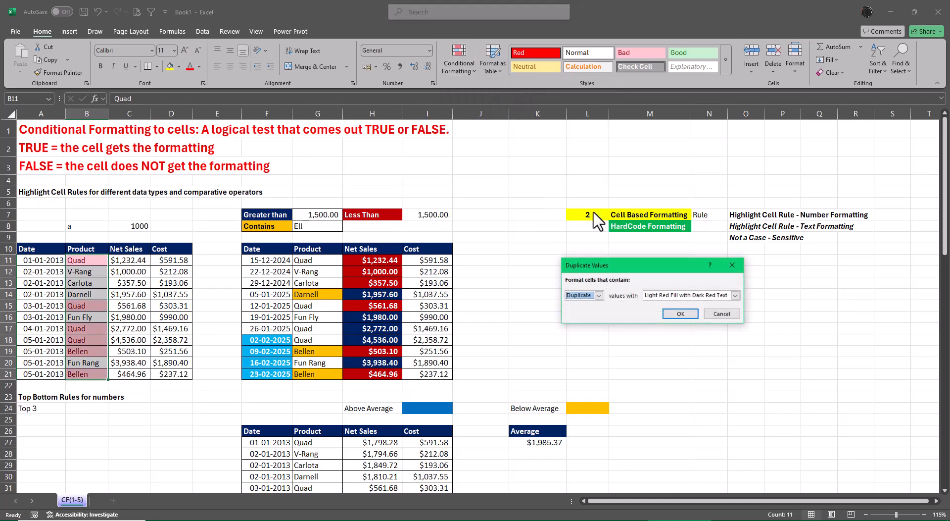
left_click(599, 295)
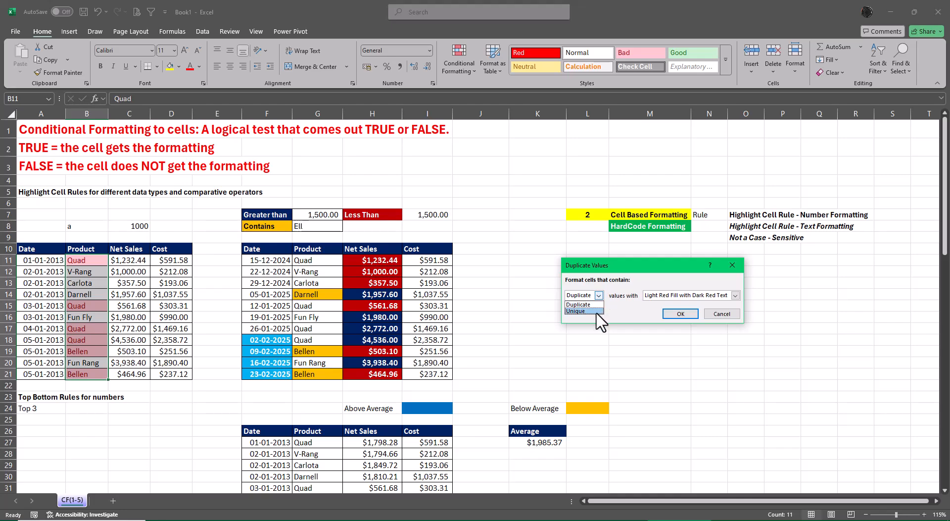
left_click(593, 311)
Give the unique-values rule a custom format with yellow fill and apply it.
left_click(736, 295)
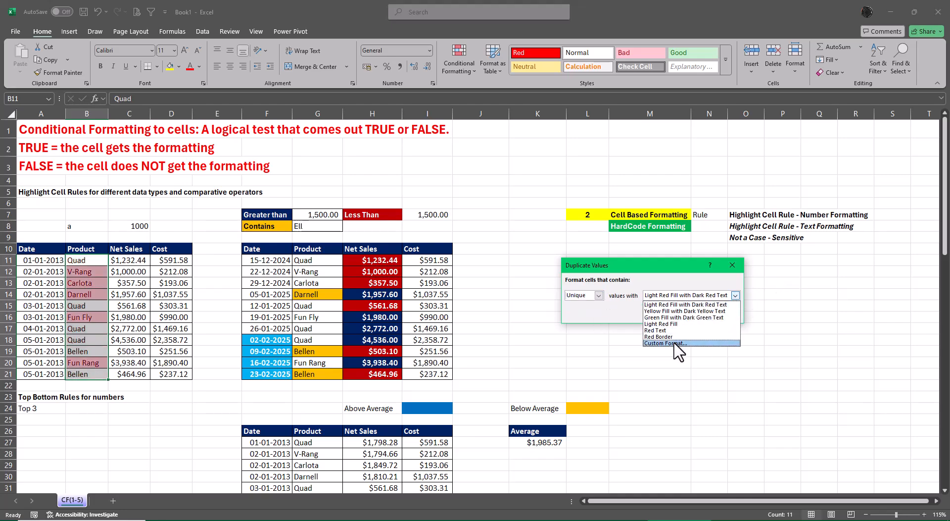
left_click(678, 357)
left_click(620, 182)
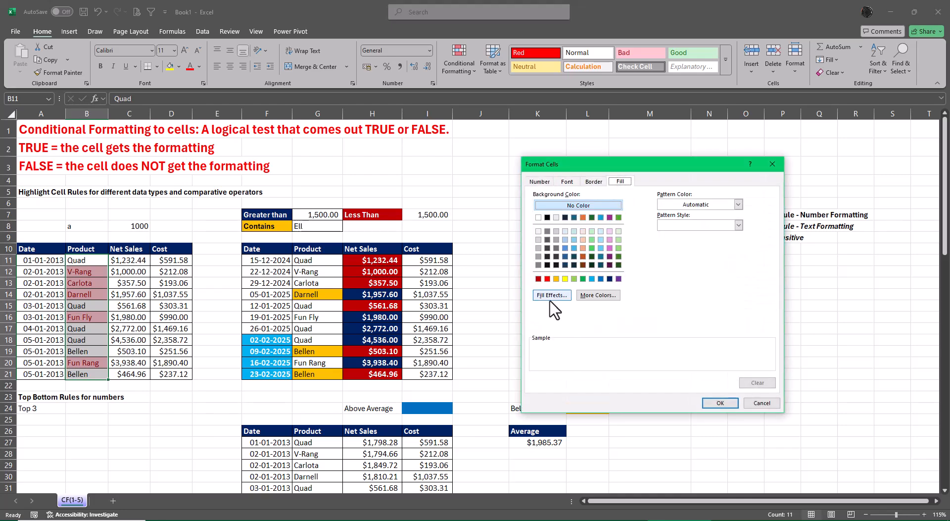
left_click(565, 279)
left_click(721, 402)
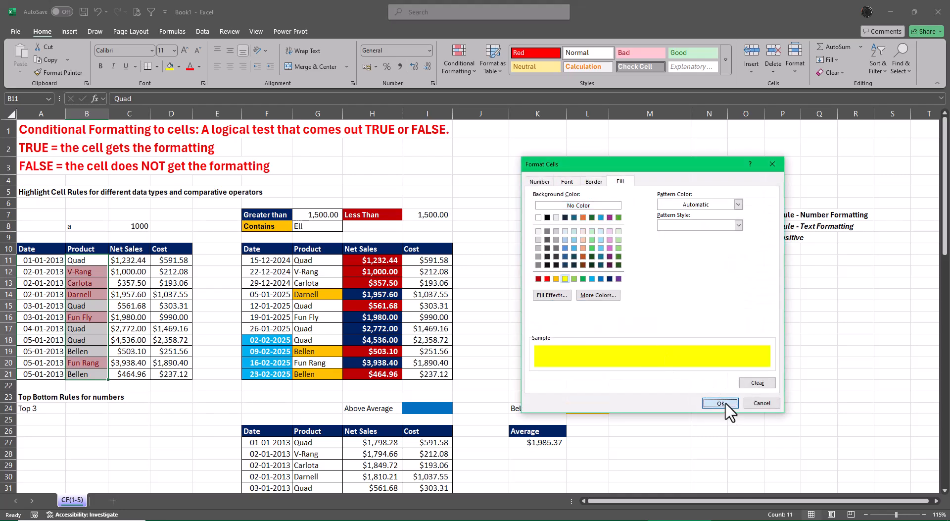
left_click(681, 314)
left_click(782, 350)
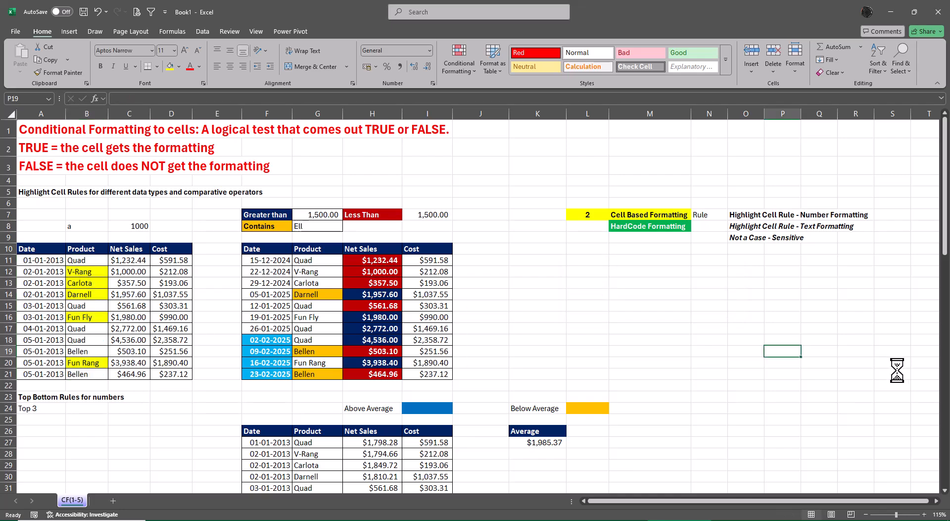
Edit the conditional formatting rule on B11:B21 so that it formats duplicate values, and apply it.
left_click(95, 262)
left_click_drag(95, 261, 94, 375)
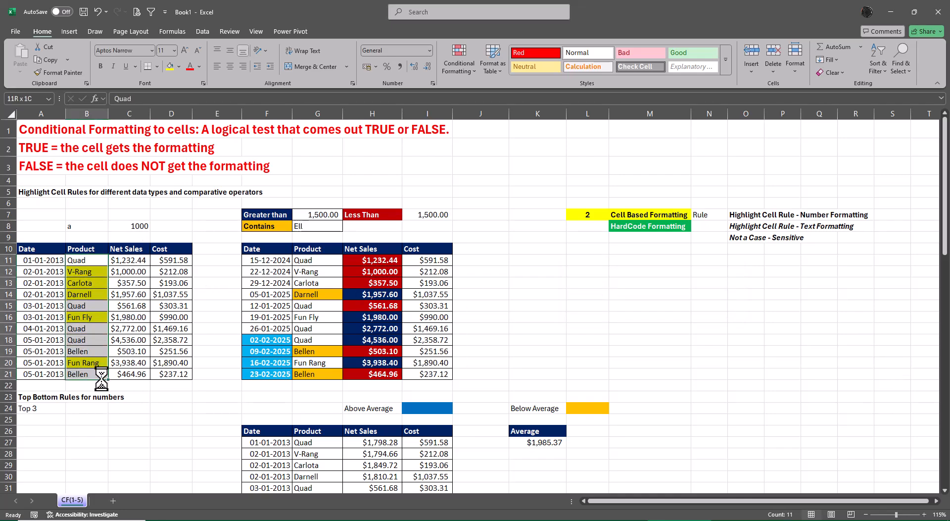
left_click(464, 58)
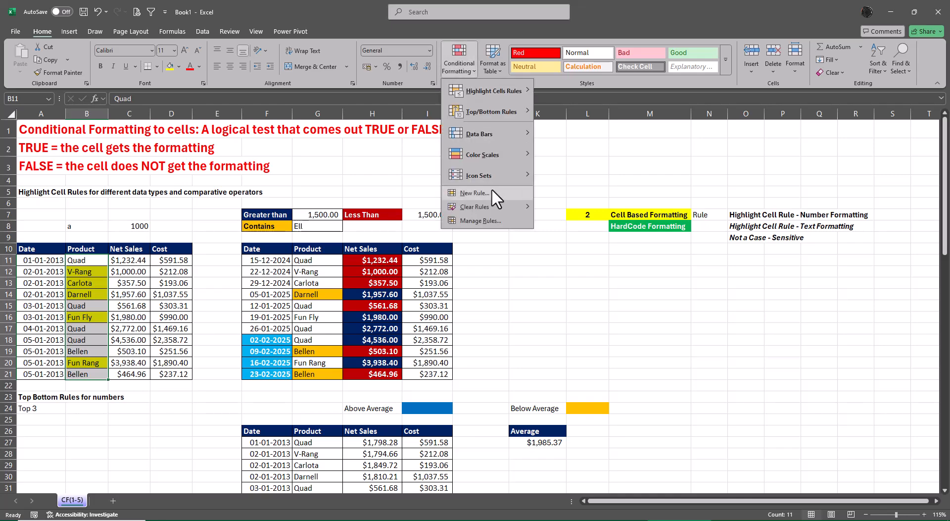
left_click(487, 221)
left_click(538, 265)
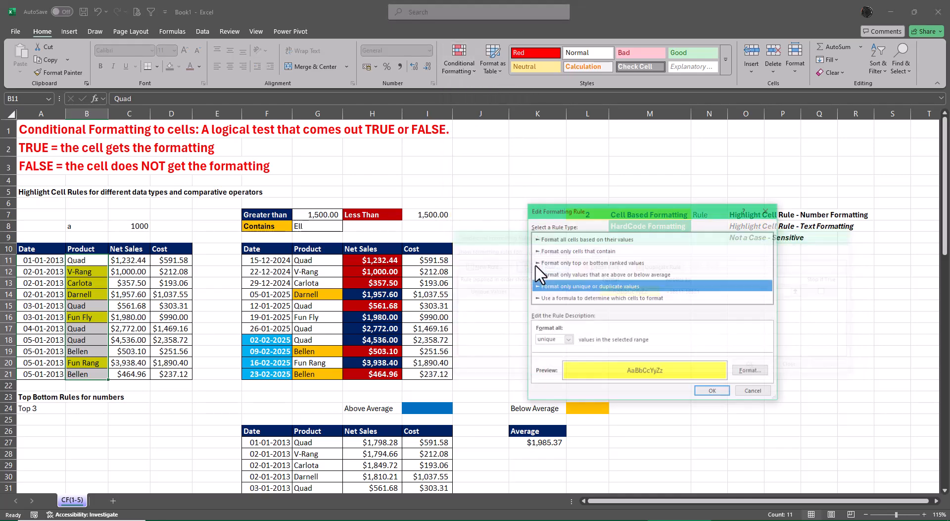
left_click(568, 339)
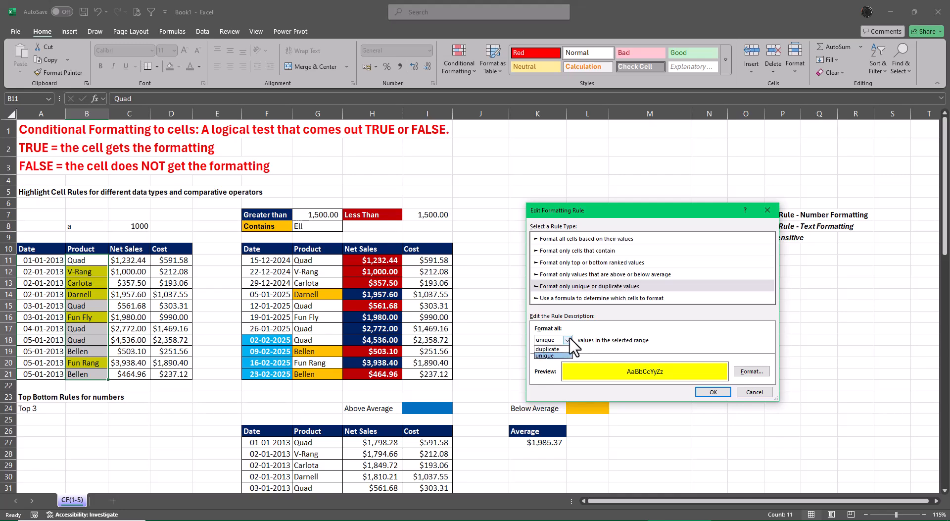
left_click(559, 348)
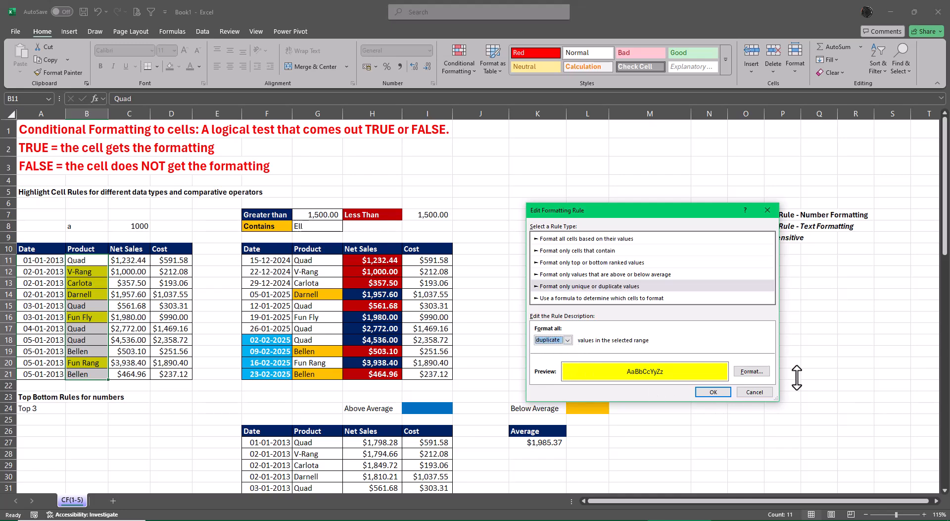
key("Return")
left_click(751, 365)
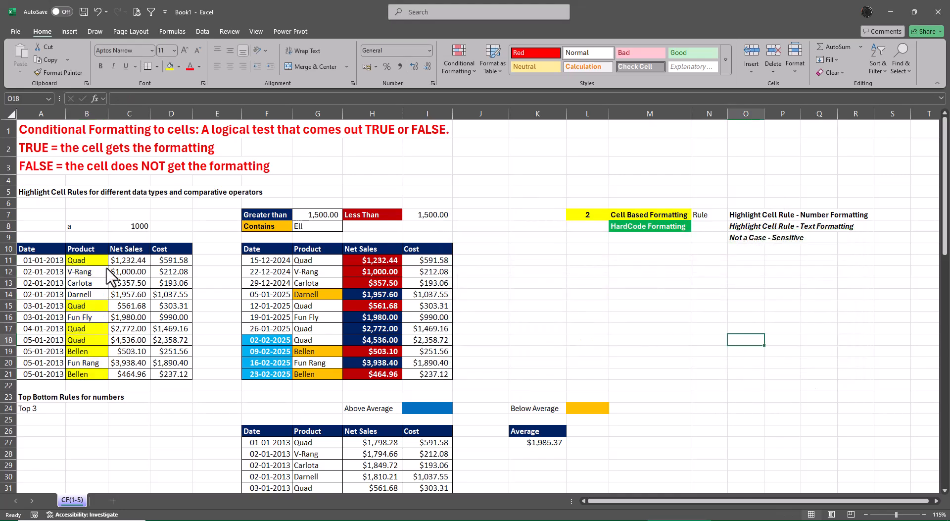
Review the settings of the Duplicate Values rule on B11:B21 in the Rules Manager and close it.
left_click_drag(77, 261, 92, 373)
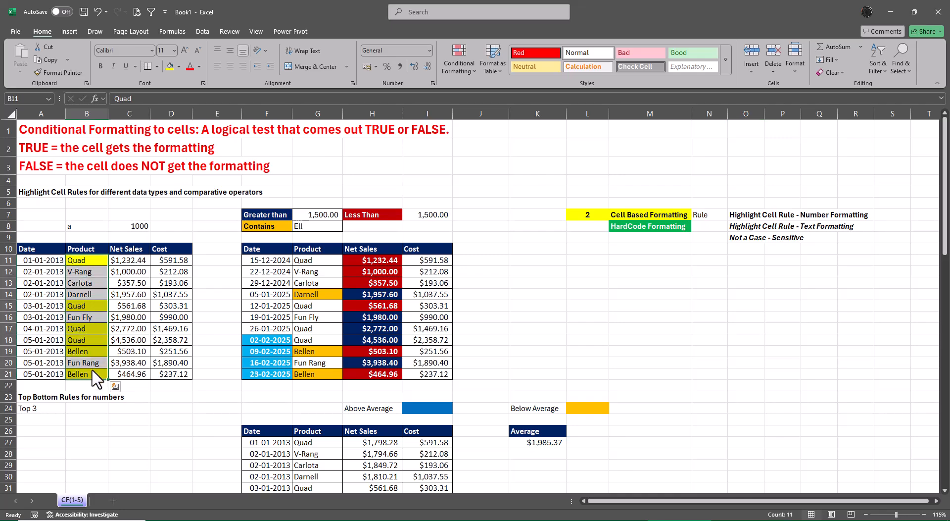
key("alt+o")
key("d")
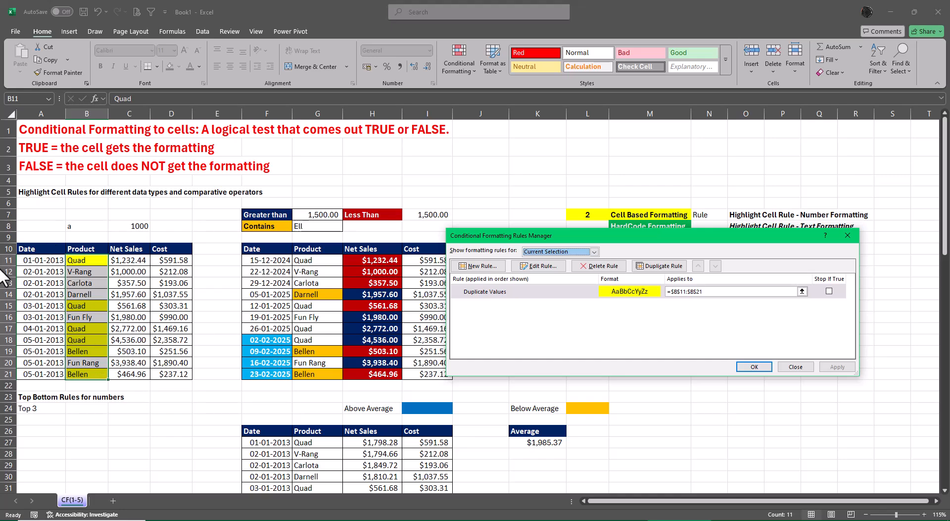
left_click(541, 267)
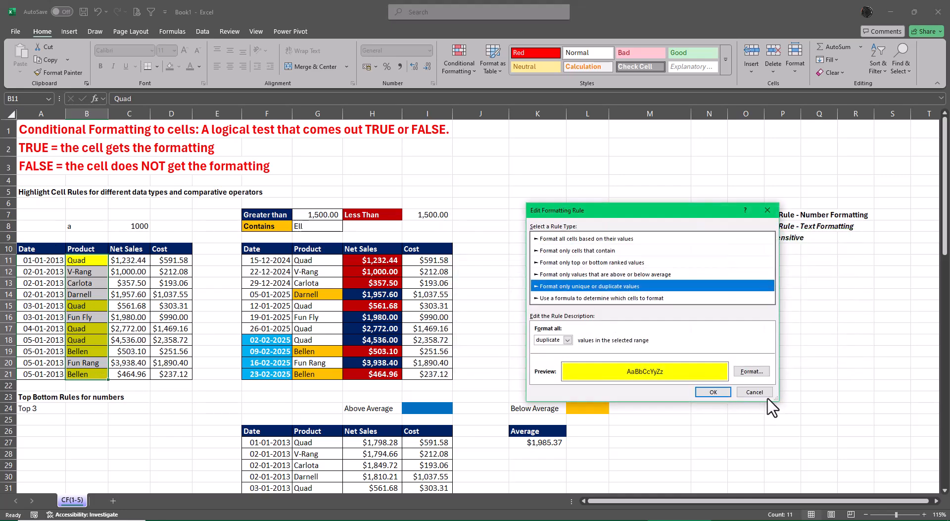
left_click(754, 392)
left_click(756, 367)
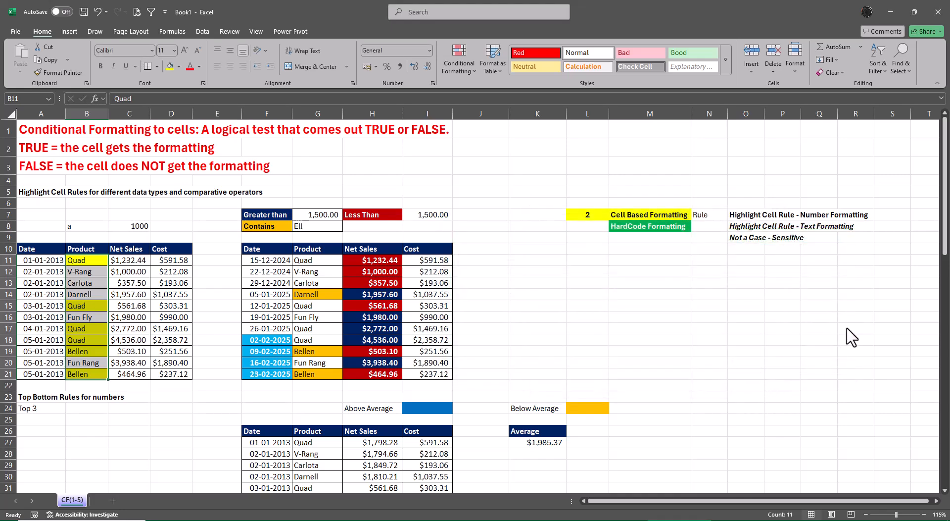
Examine the available Highlight Cells Rules and Top/Bottom Rules options for conditional formatting.
left_click(463, 62)
mouse_move(492, 88)
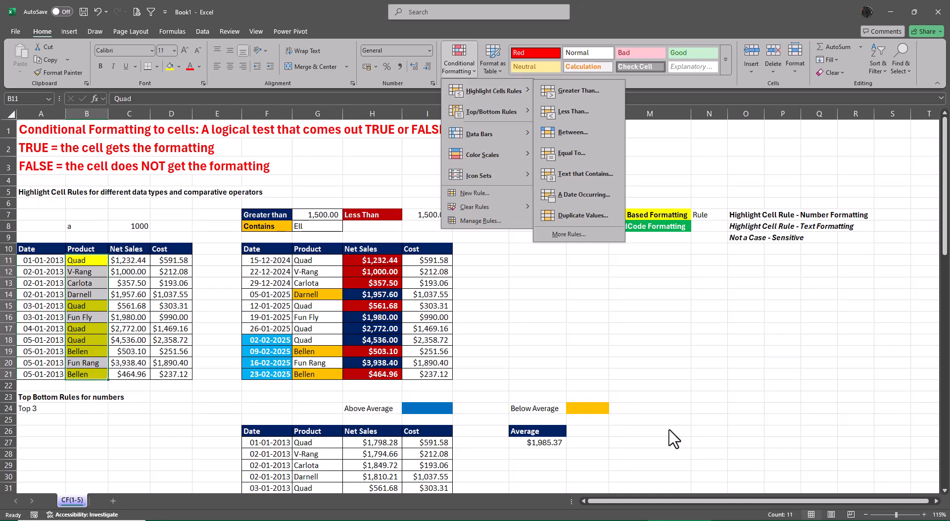
key("Escape")
key("Escape")
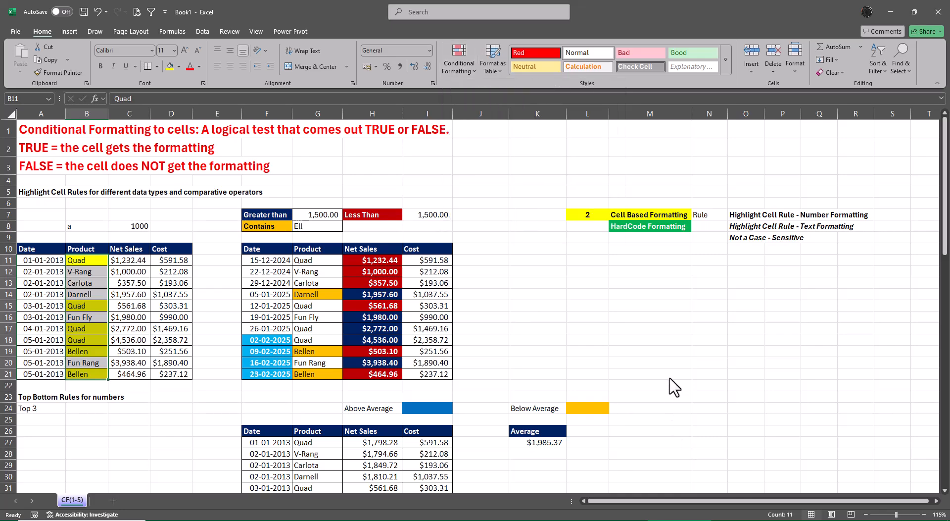
scroll(676, 387, "down", 4)
scroll(683, 385, "down", 1)
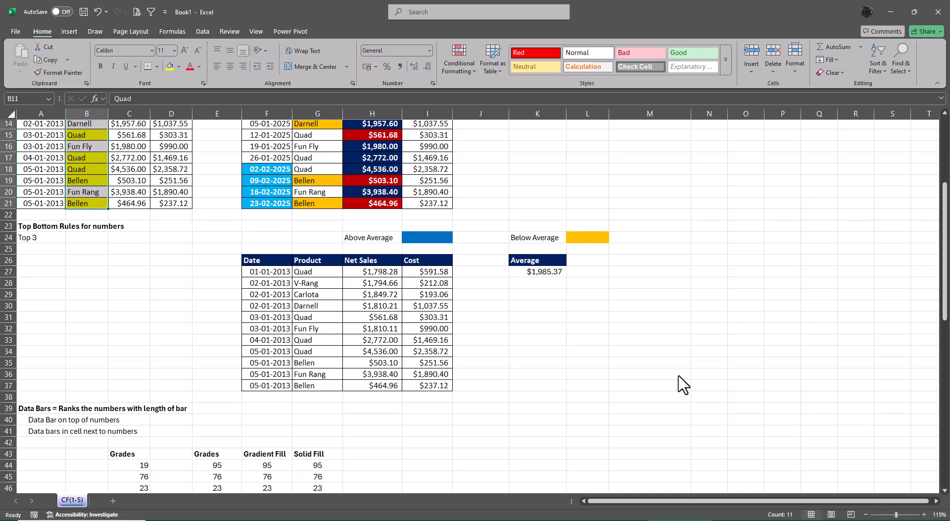
left_click(453, 54)
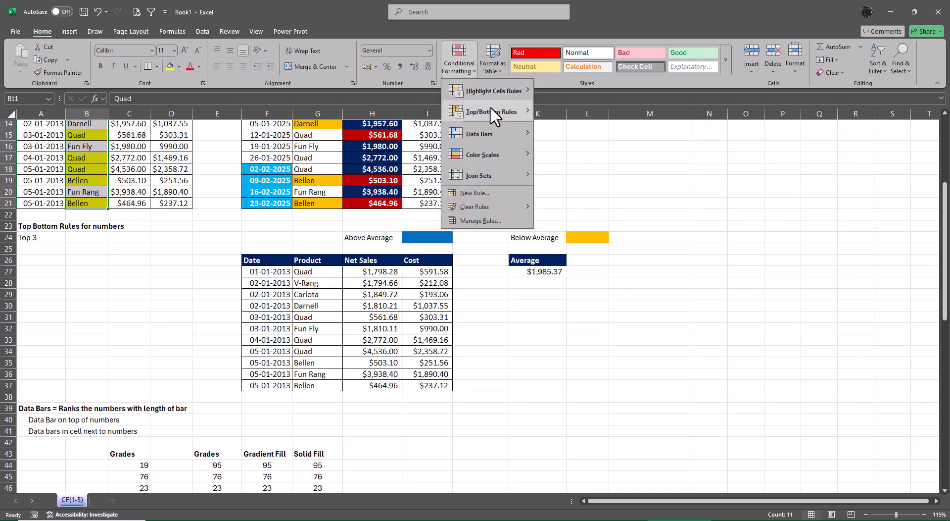
mouse_move(491, 106)
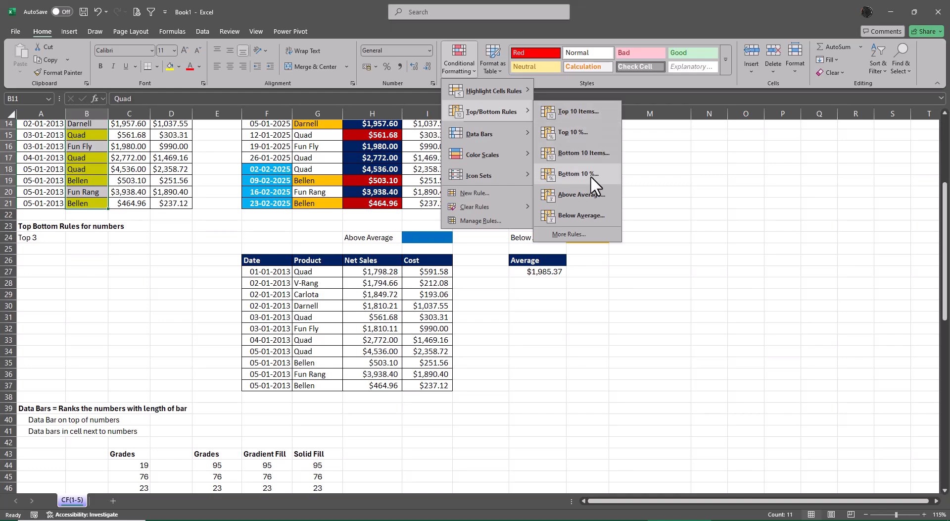
left_click(717, 240)
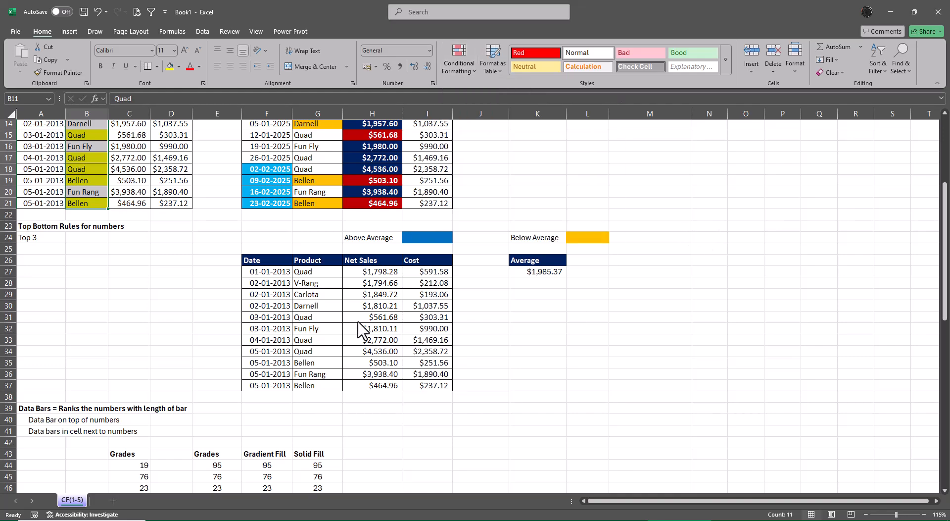
Start an Above Average rule for the Net Sales values in H27:H37.
left_click_drag(373, 277, 380, 391)
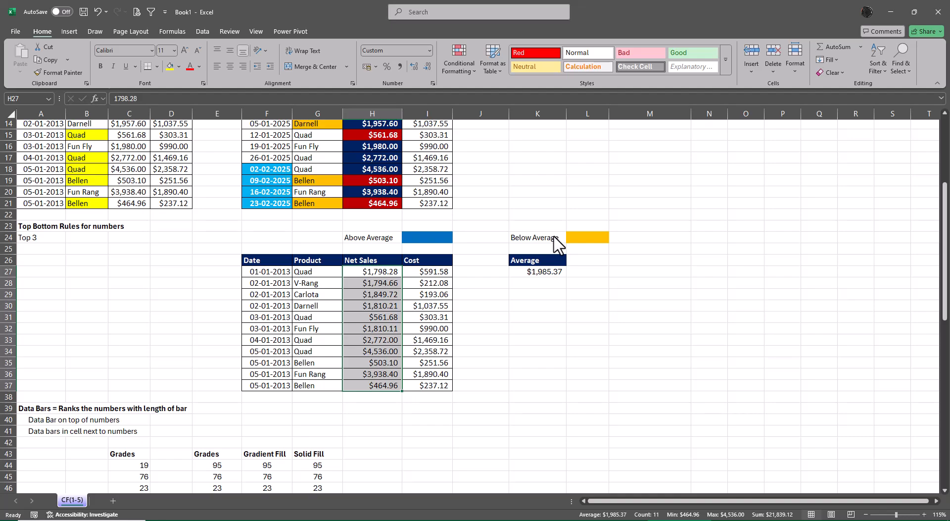
left_click(451, 61)
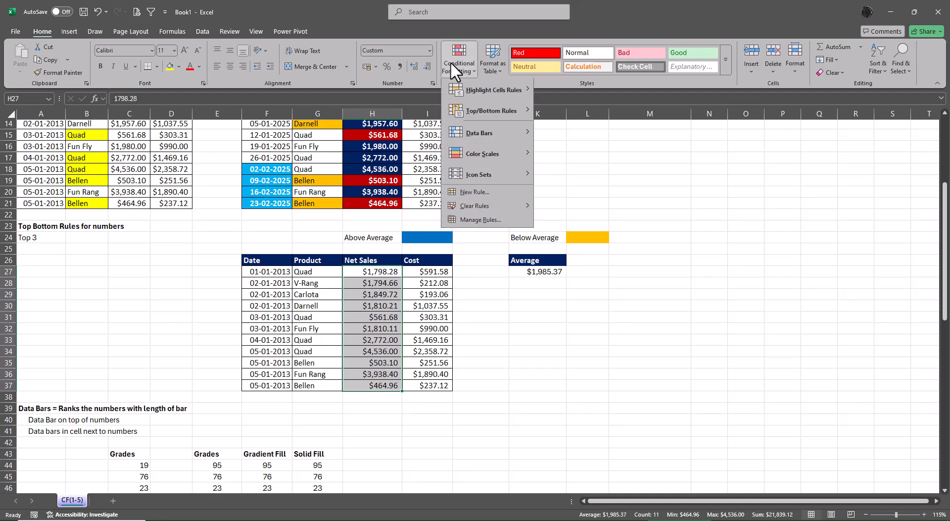
mouse_move(480, 106)
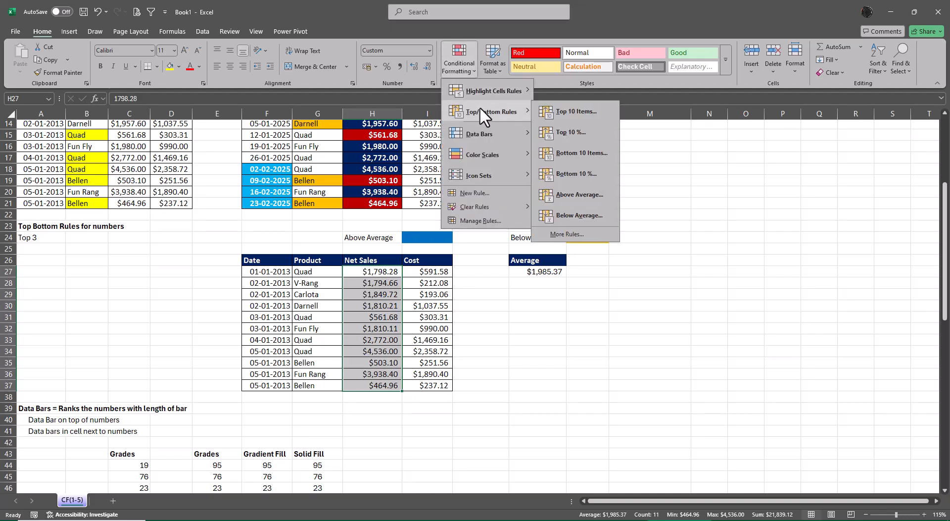
left_click(586, 197)
left_click_drag(632, 271, 639, 334)
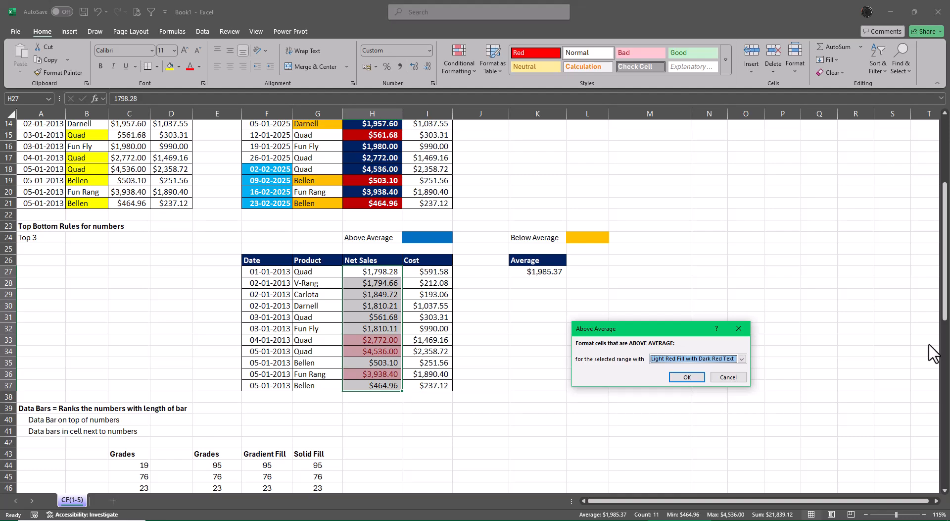
Give the Above Average rule a custom format with blue fill and apply it.
left_click(742, 359)
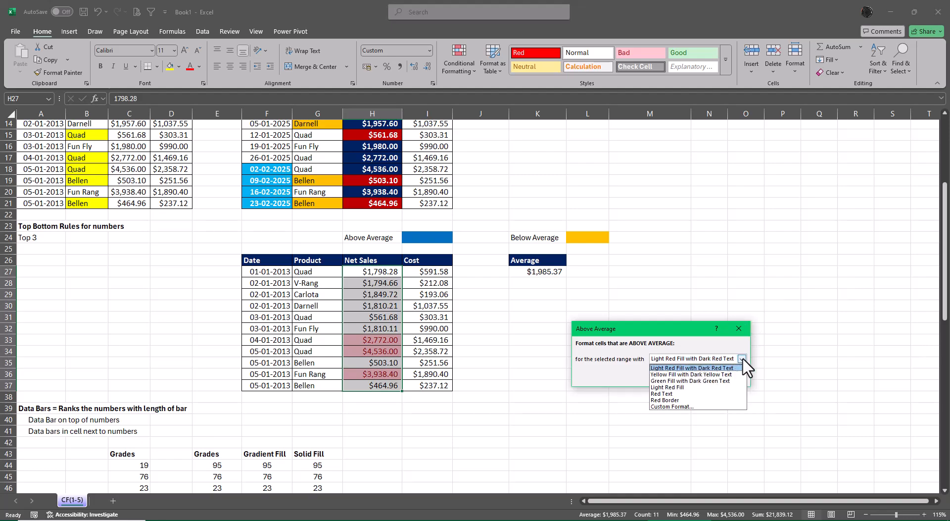
left_click(674, 406)
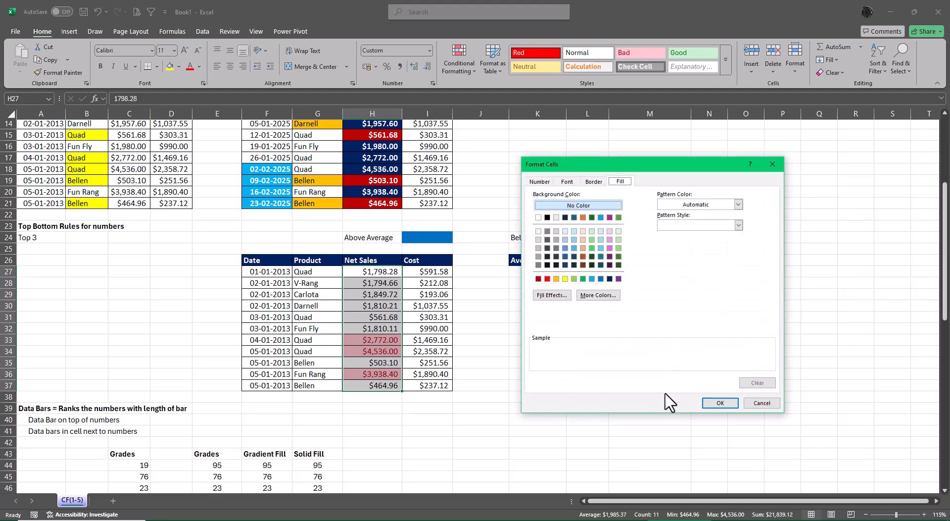
left_click(601, 278)
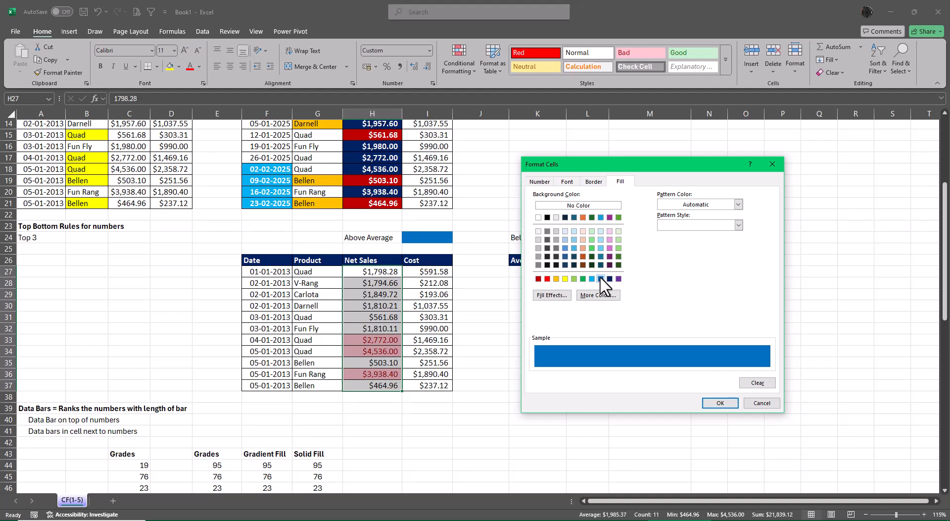
left_click(722, 403)
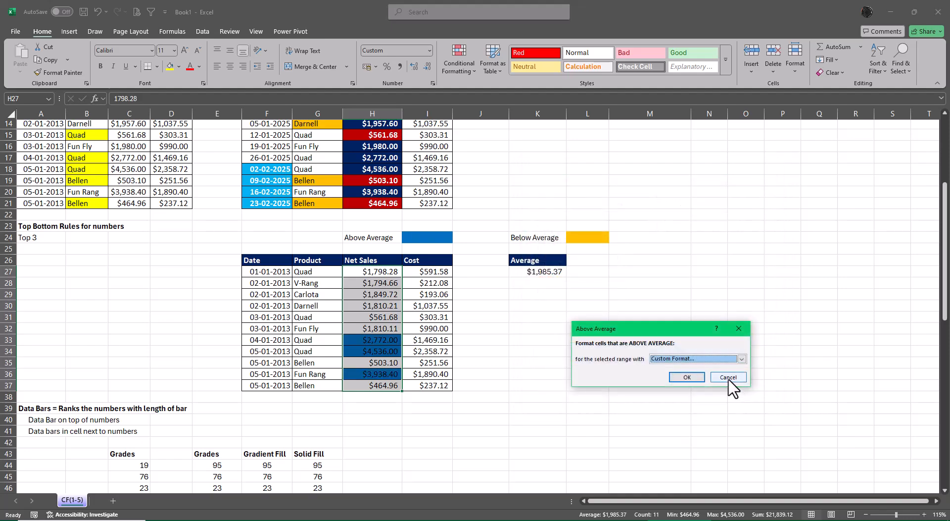
left_click(687, 377)
left_click(752, 381)
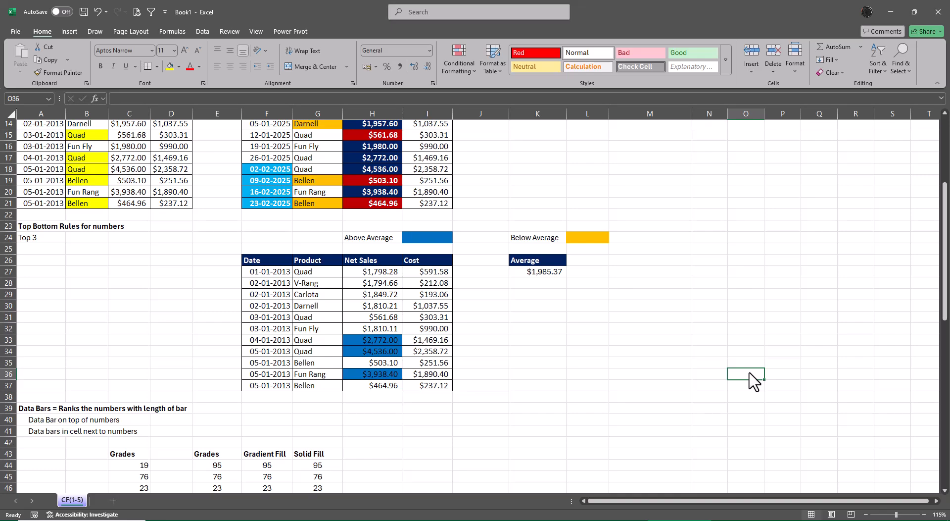
Apply a Below Average rule with a custom orange fill to the Net Sales values in H27:H37.
left_click_drag(382, 273, 385, 388)
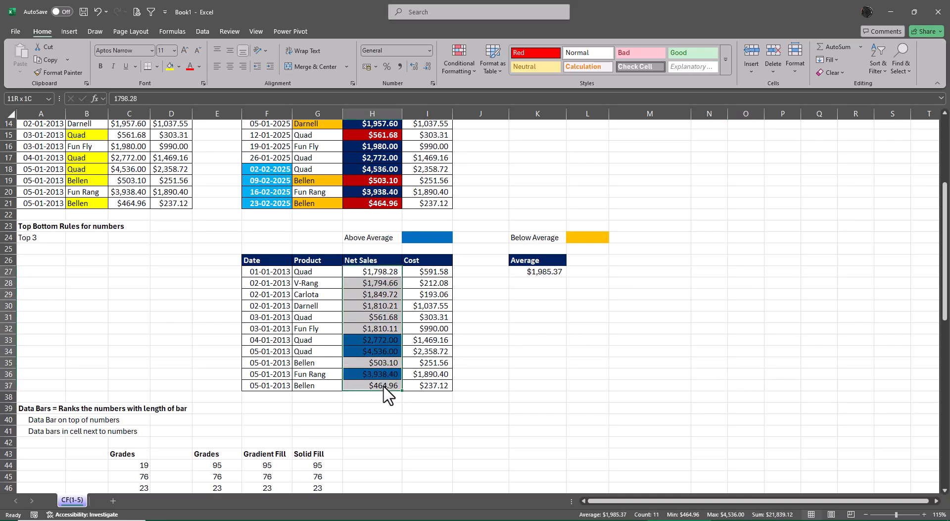
left_click(462, 61)
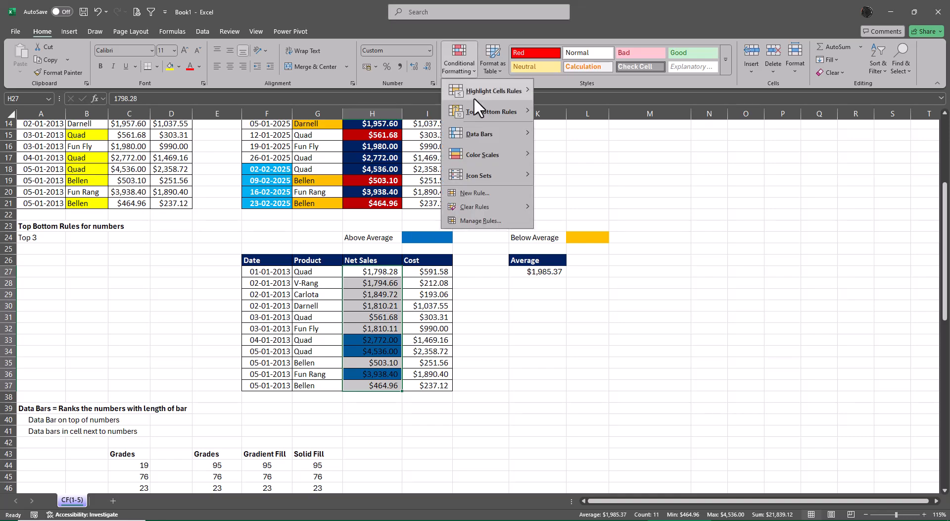
mouse_move(476, 108)
left_click(566, 215)
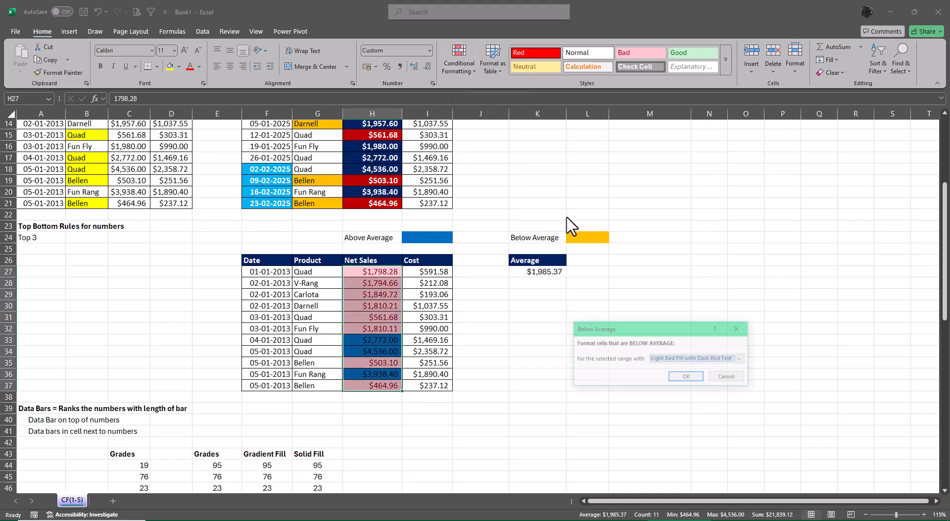
left_click(742, 359)
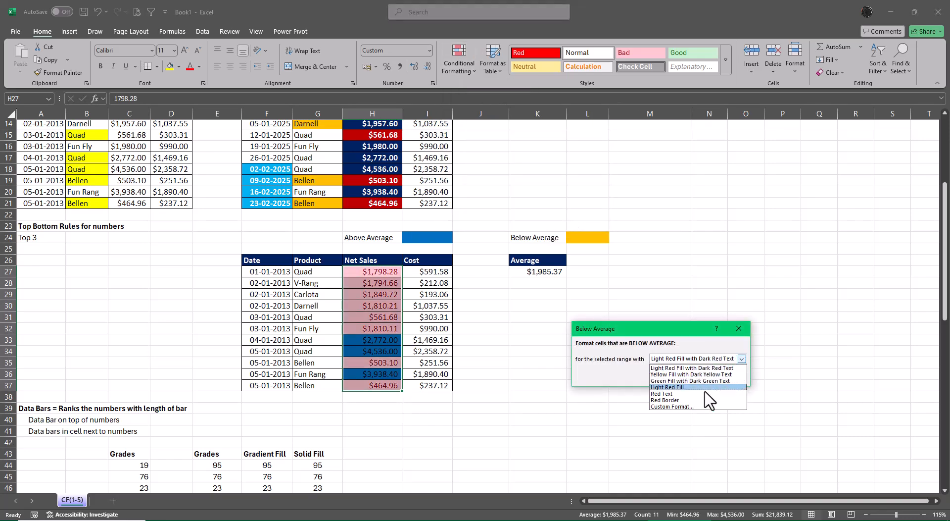
left_click(682, 405)
left_click(565, 342)
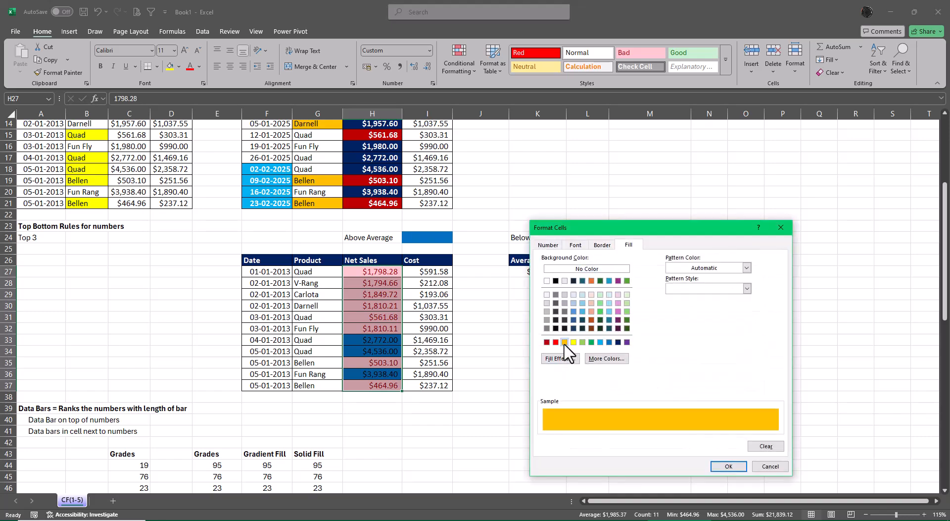
left_click(729, 467)
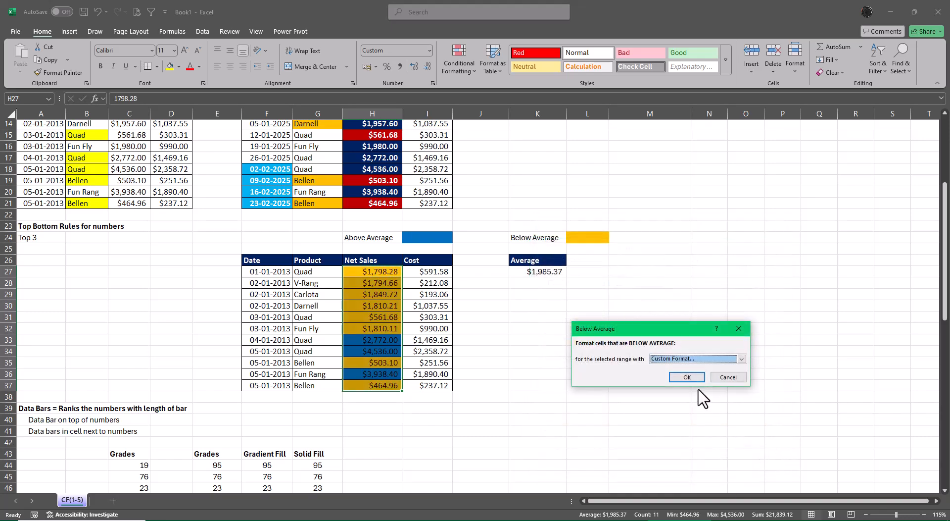
left_click(687, 377)
left_click(808, 361)
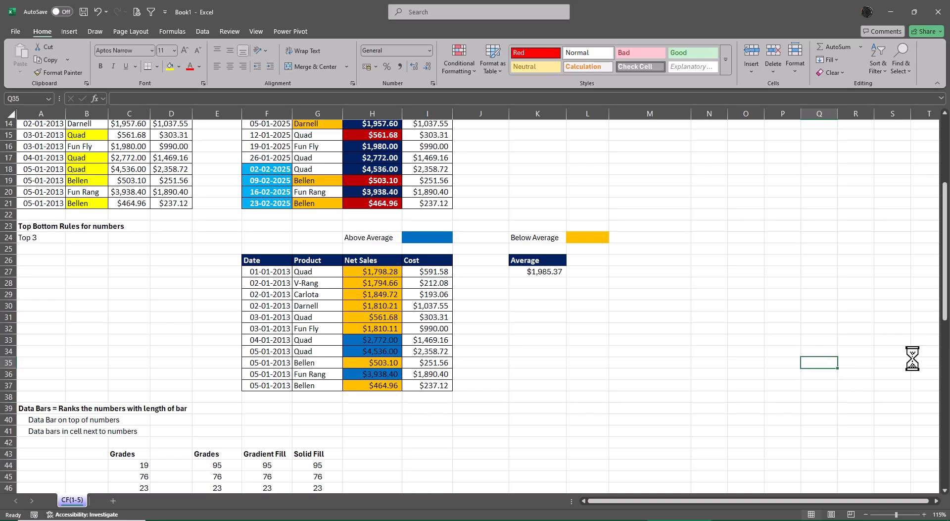
Inspect the average formula in K27, clear the cell and undo the clearing.
left_click(540, 272)
key("F2")
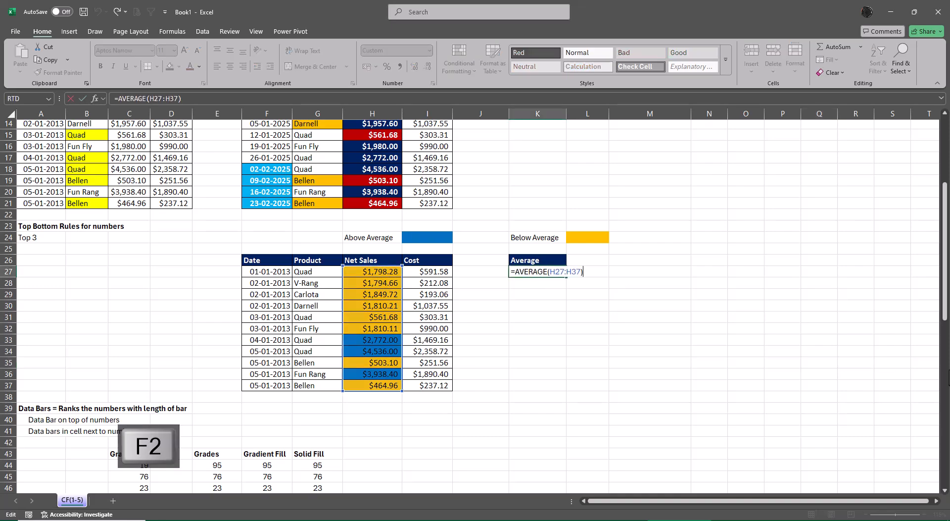
key("Escape")
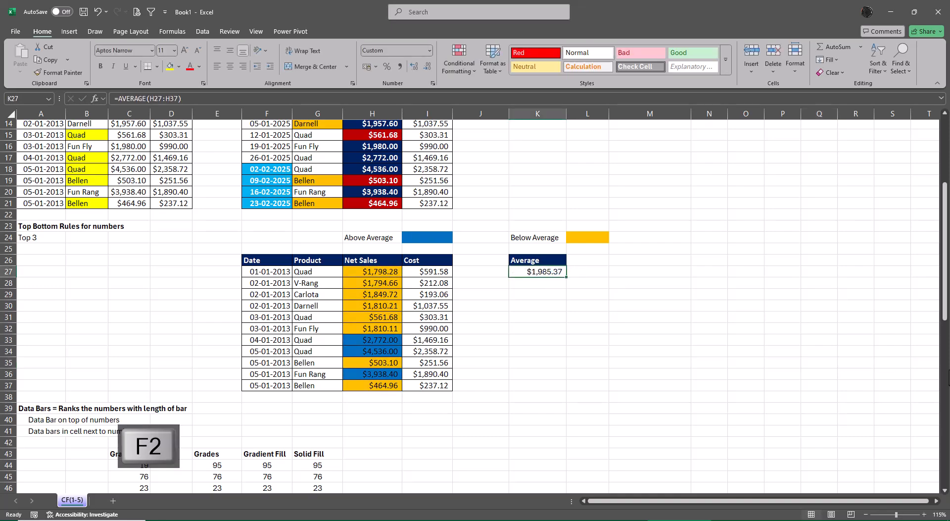
key("Delete")
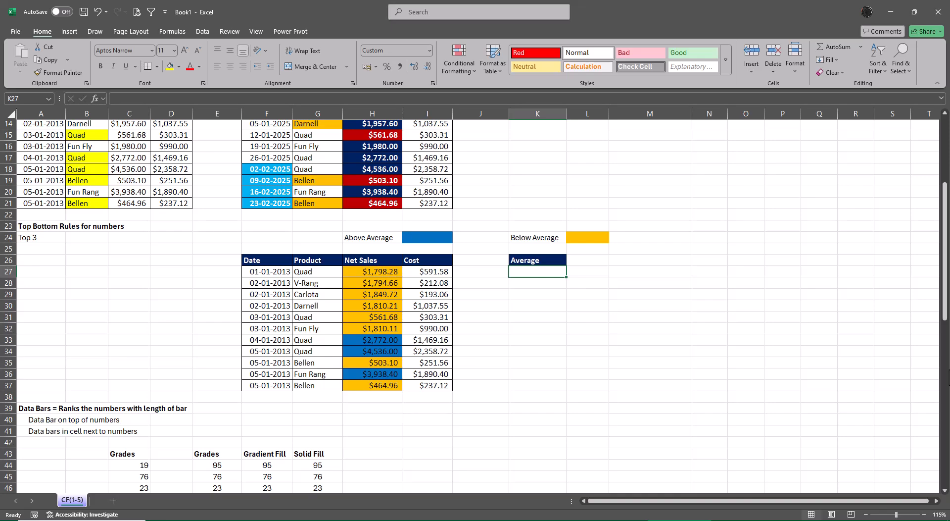
key("ctrl+z")
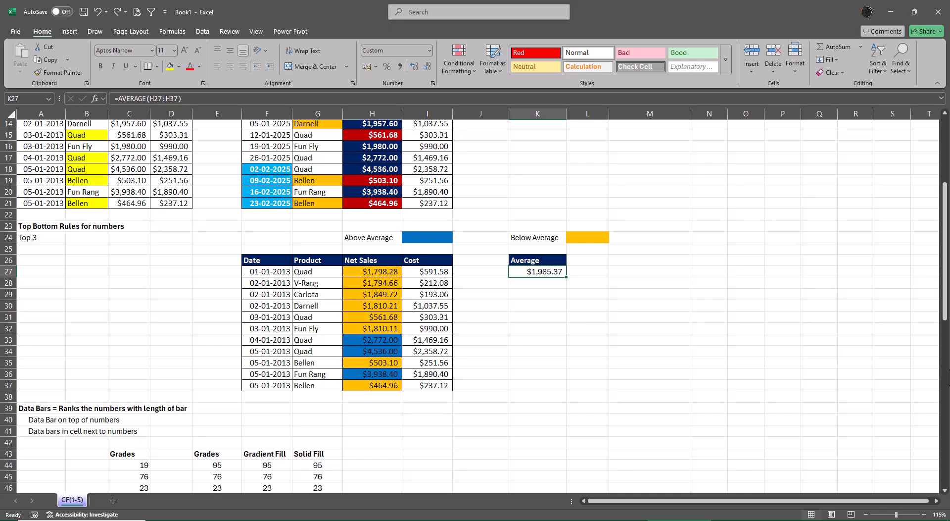
key("F2")
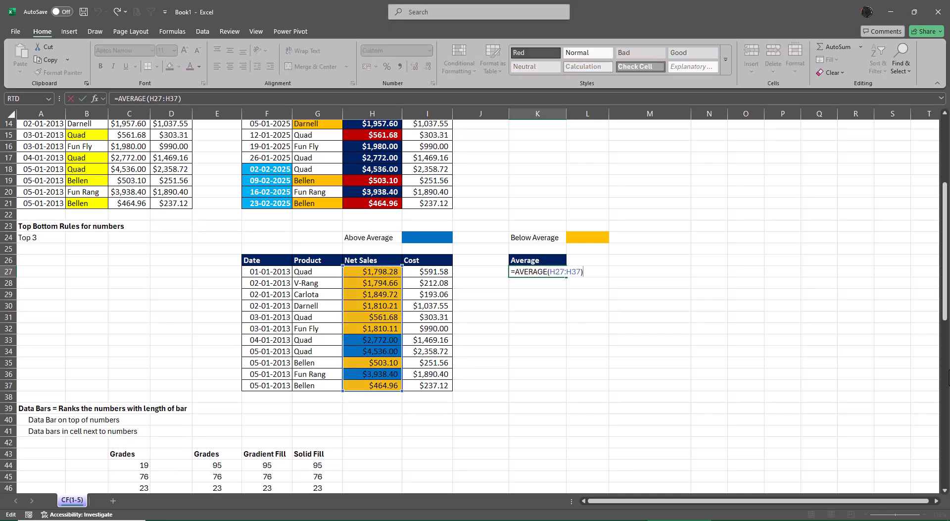
key("Escape")
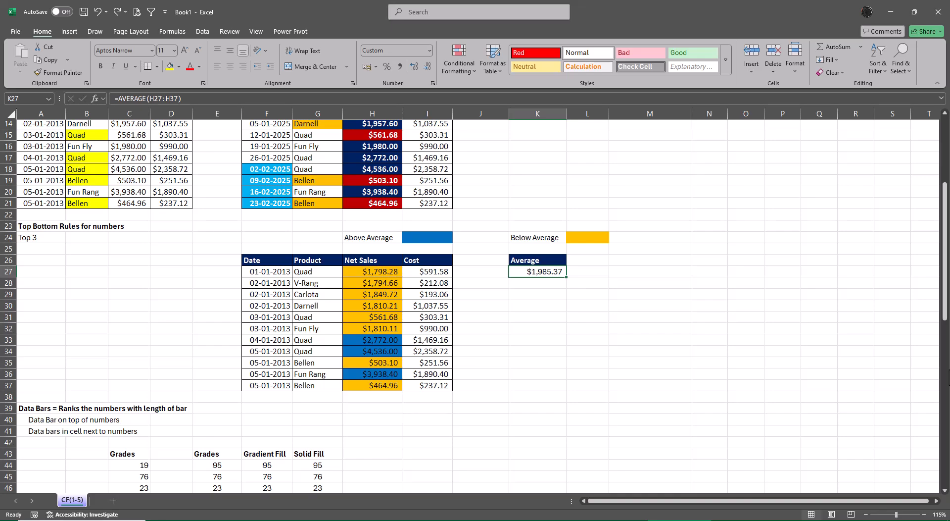
left_click(453, 64)
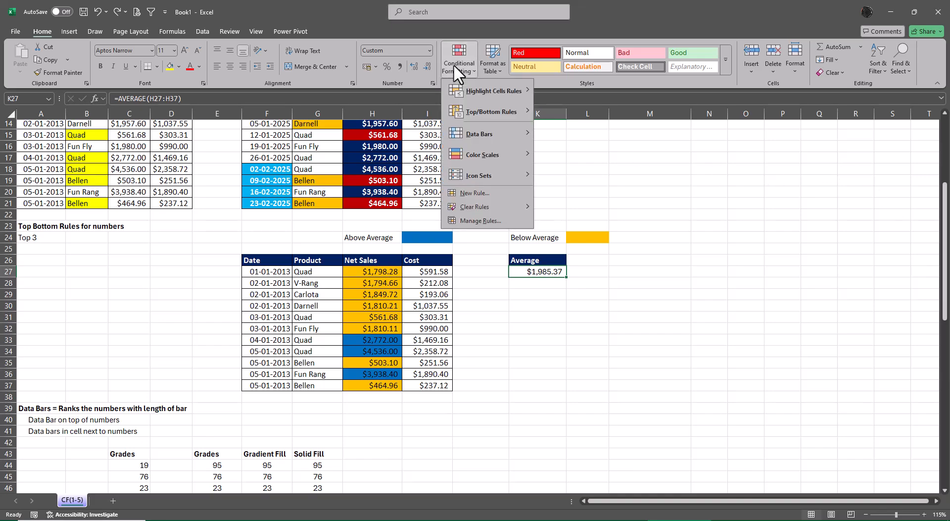
left_click(560, 291)
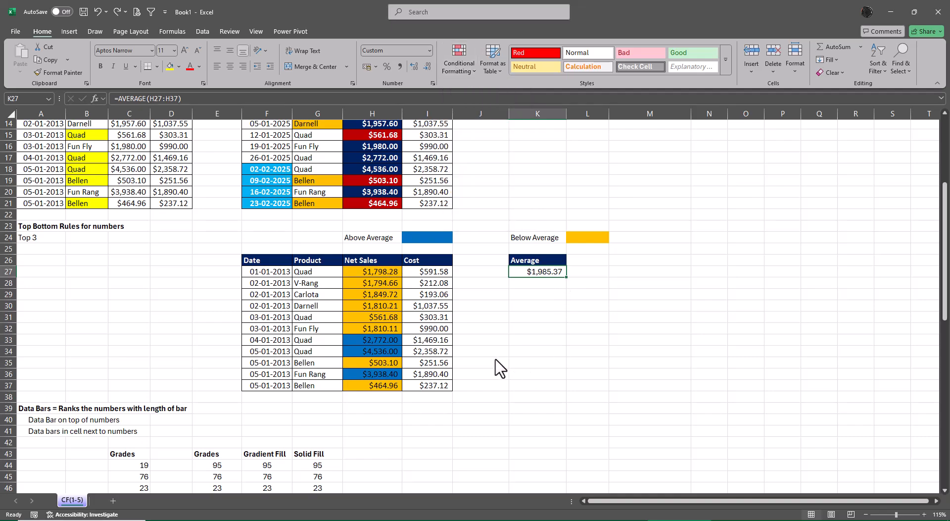
Copy the grades in E44:E53 and paste them with their formulas over the Grades column starting at C44.
scroll(500, 369, "down", 5)
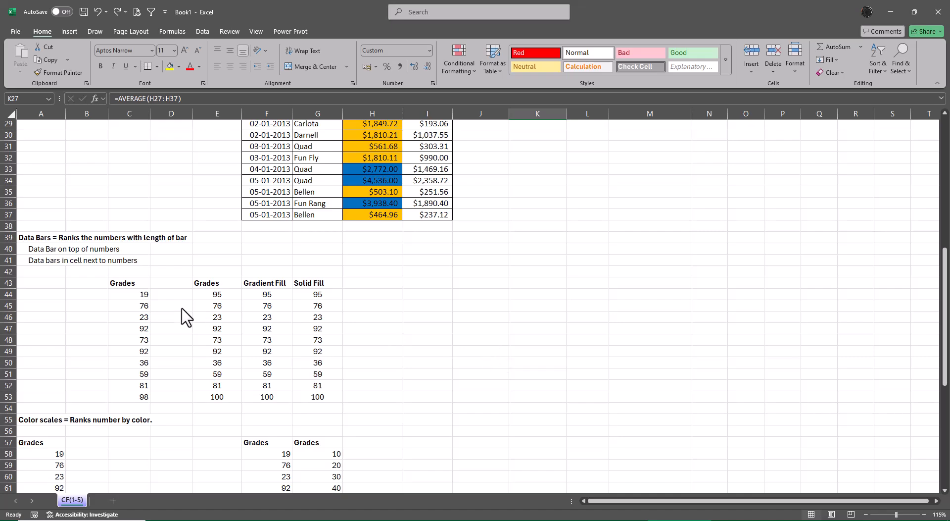
left_click_drag(218, 296, 221, 395)
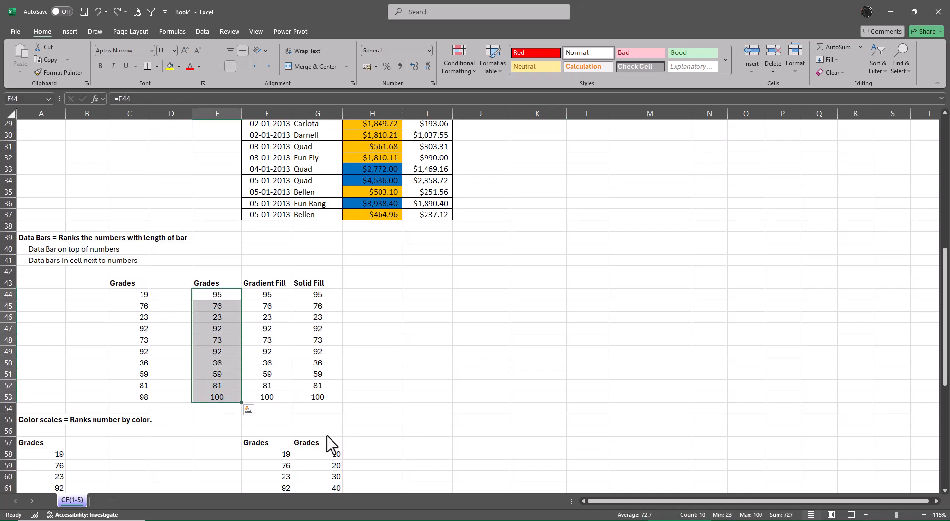
key("ctrl+c")
left_click(129, 295)
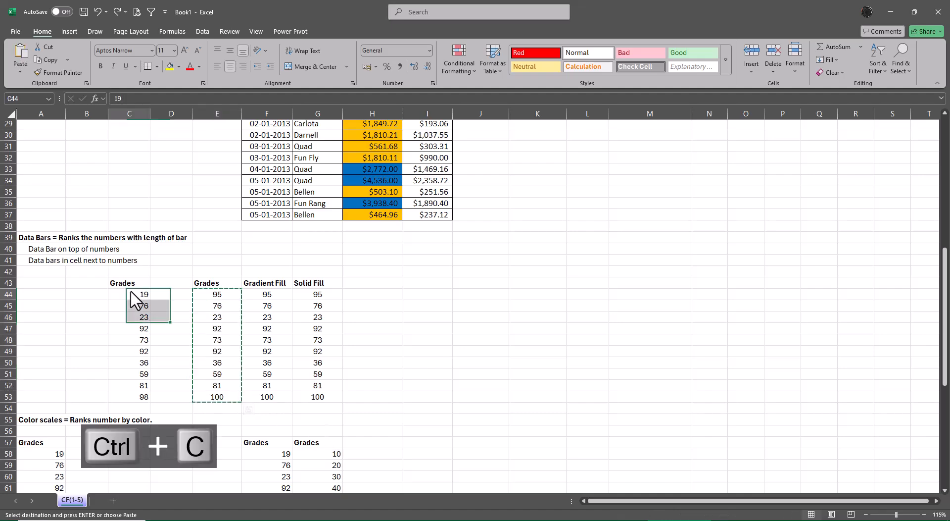
key("ctrl+v")
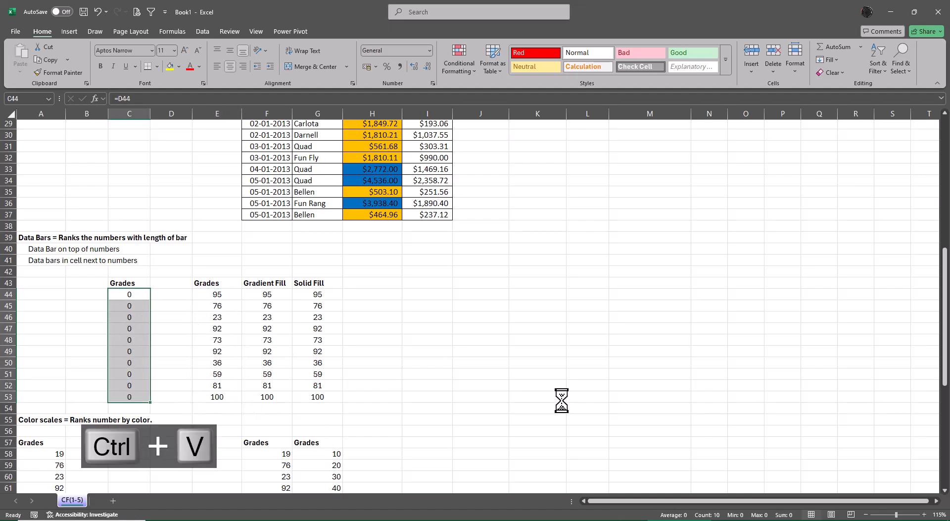
Copy the Solid Fill grades in G44:G53 and paste them as values only into C44:C53.
key("Right")
key("Right")
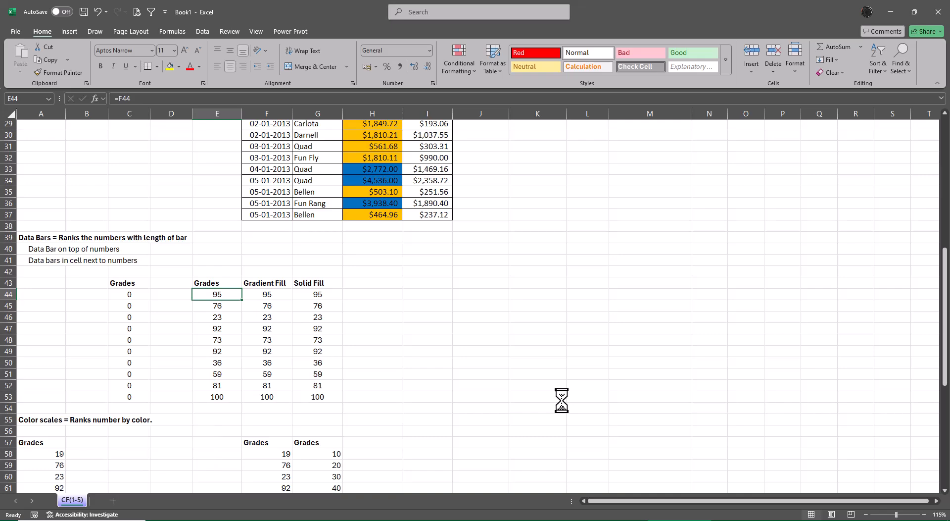
key("Right")
key("Right")
key("ctrl+shift+Down")
key("ctrl+c")
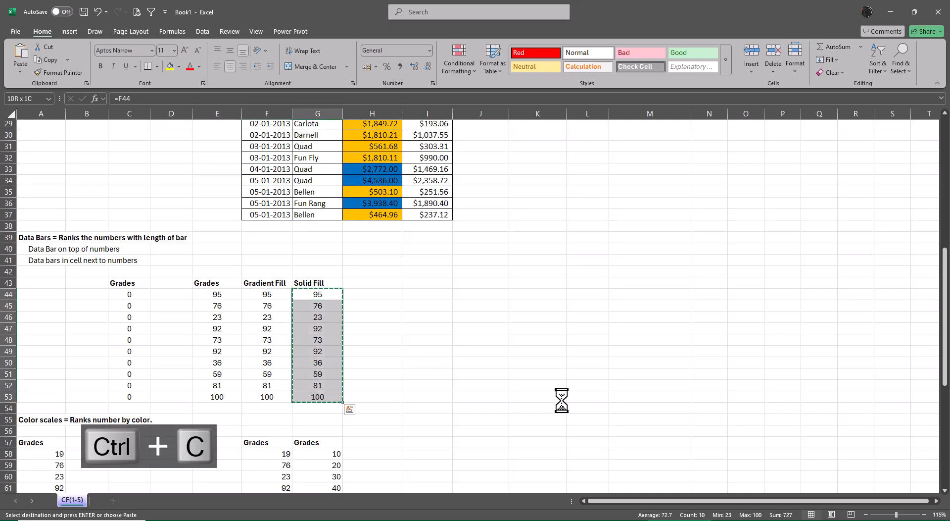
key("Left")
key("Left")
key("Left")
key("Left")
key("alt+e")
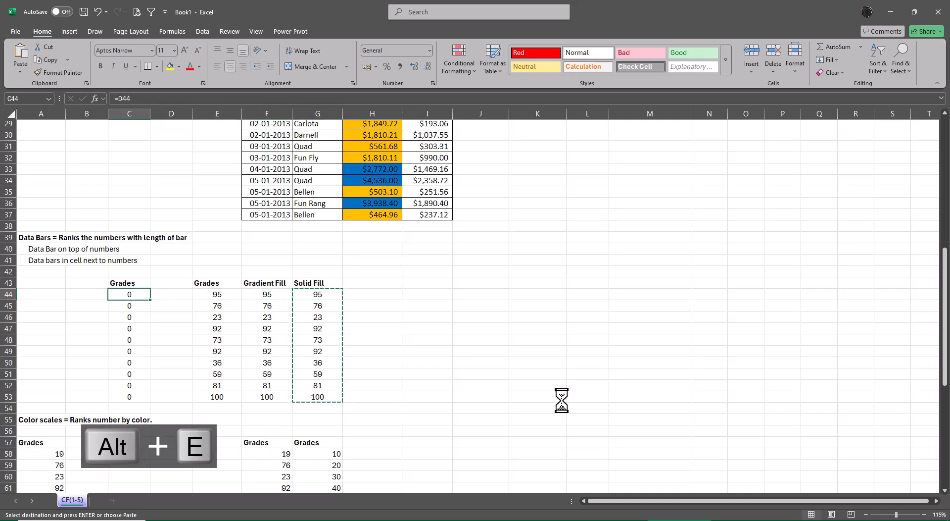
key("alt+s")
key("alt+v")
key("Return")
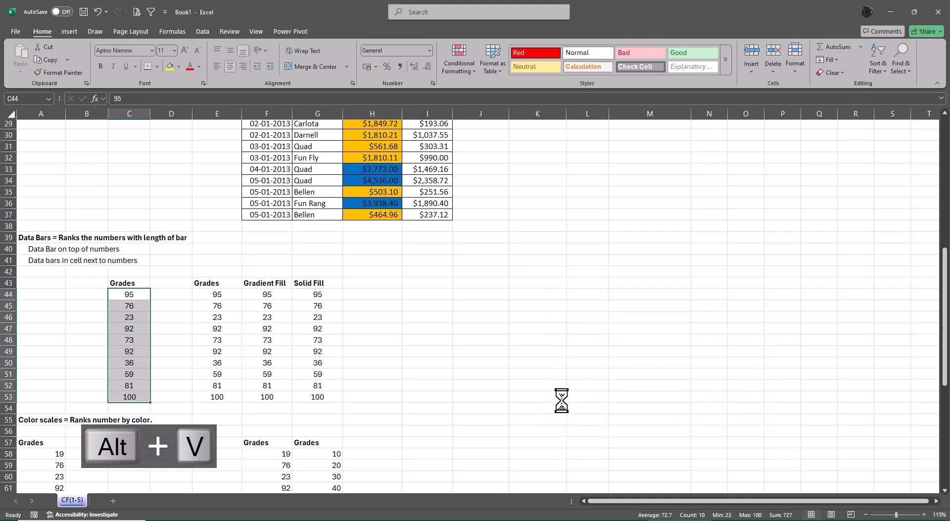
Apply the purple gradient fill data bar to the Gradient Fill grades in F44:F53.
key("Right")
key("Right")
key("Right")
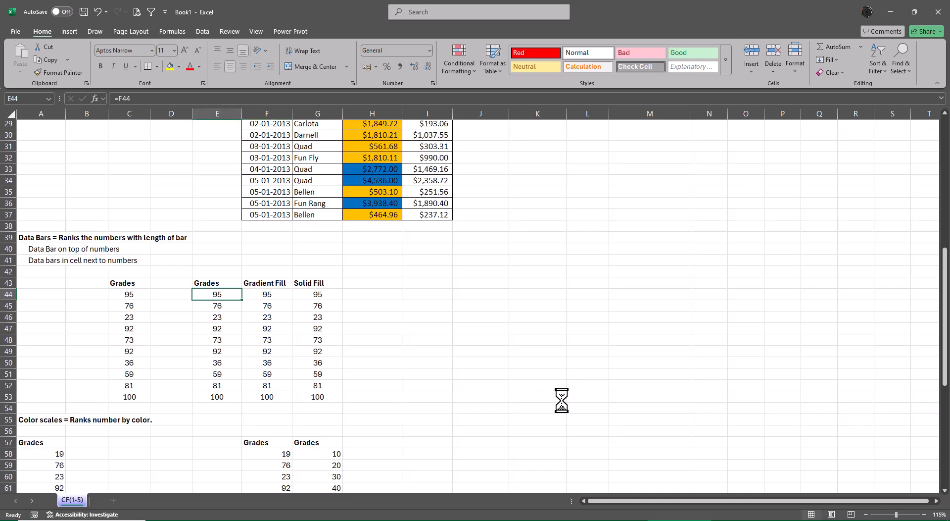
key("Right")
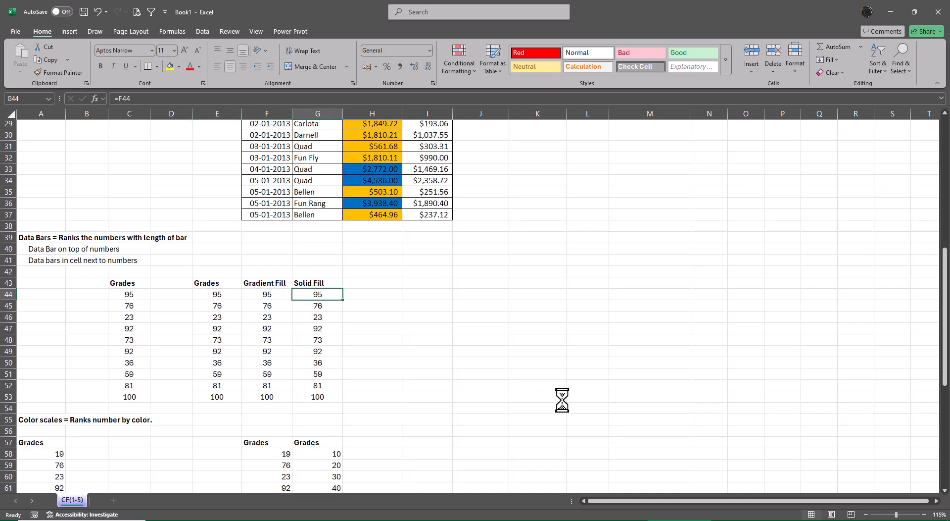
left_click(266, 296)
left_click_drag(264, 302, 269, 394)
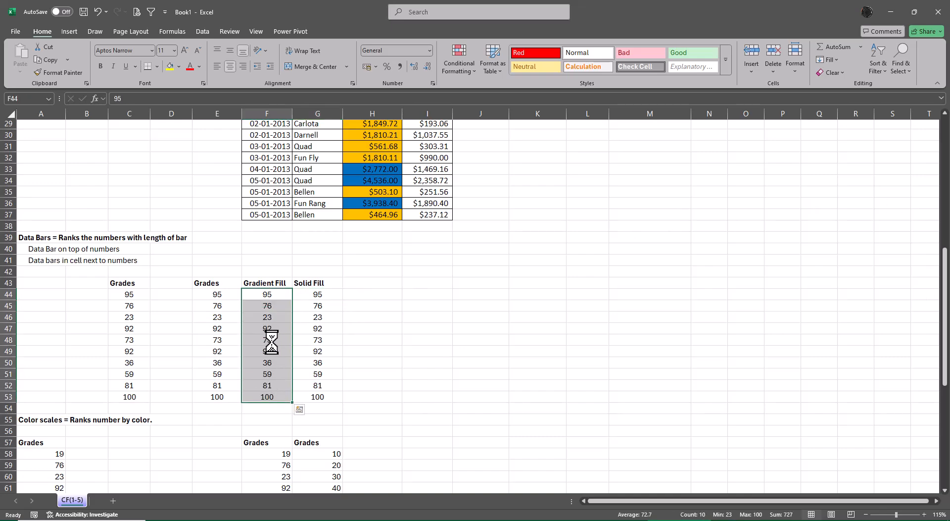
left_click(454, 56)
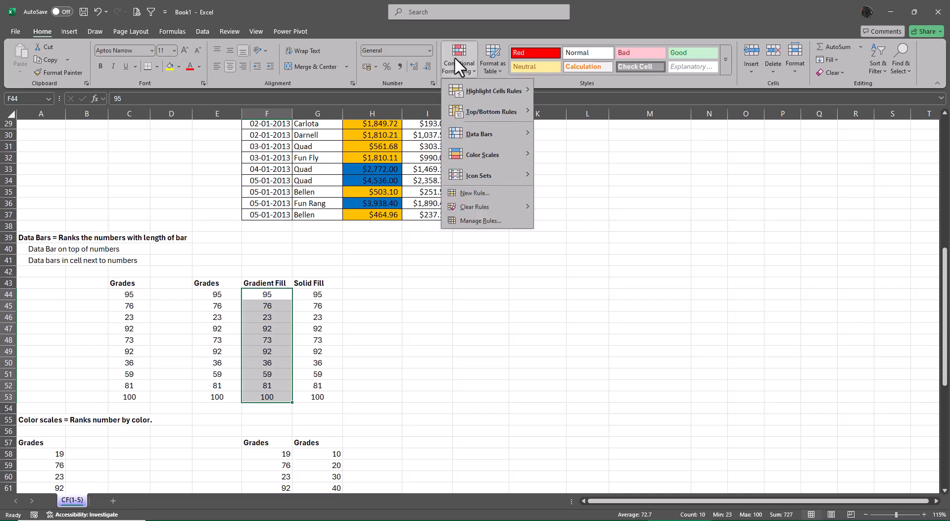
mouse_move(500, 138)
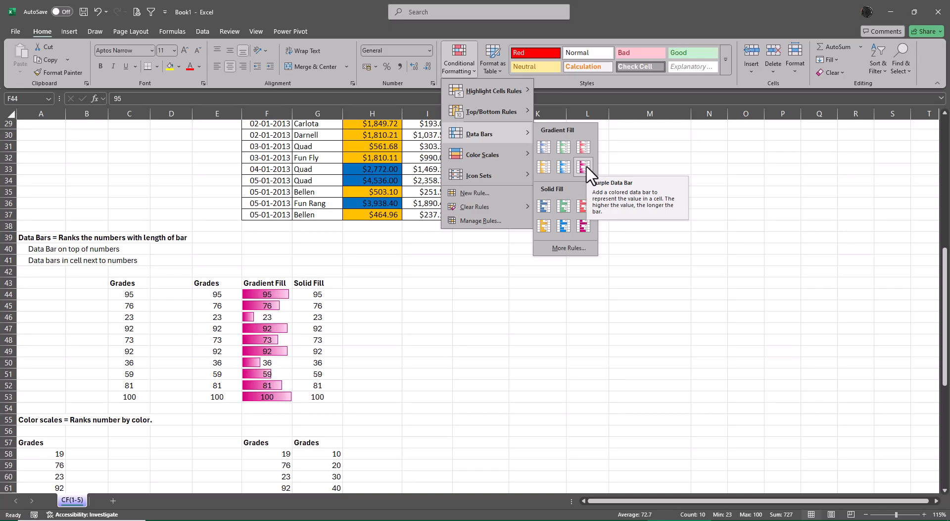
left_click(585, 168)
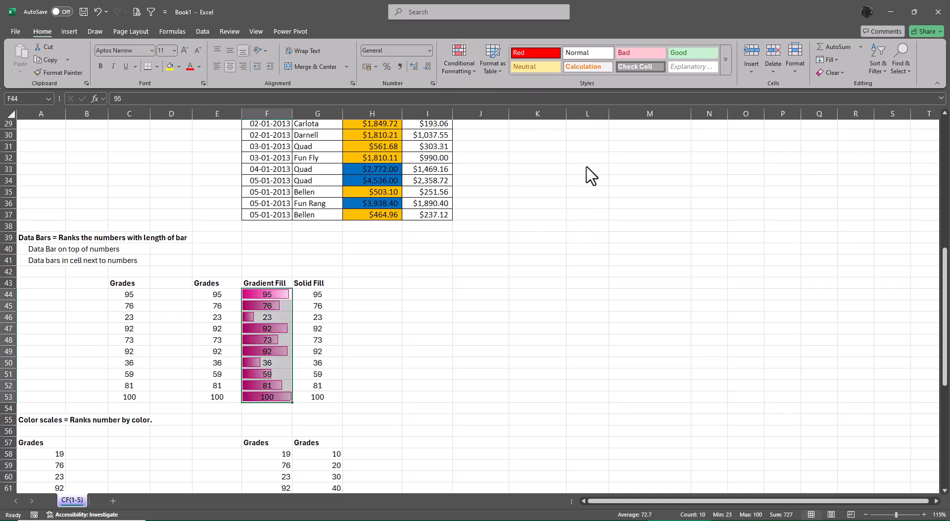
Apply the purple solid fill data bar to the Solid Fill grades in G44:G53.
left_click_drag(317, 295, 321, 400)
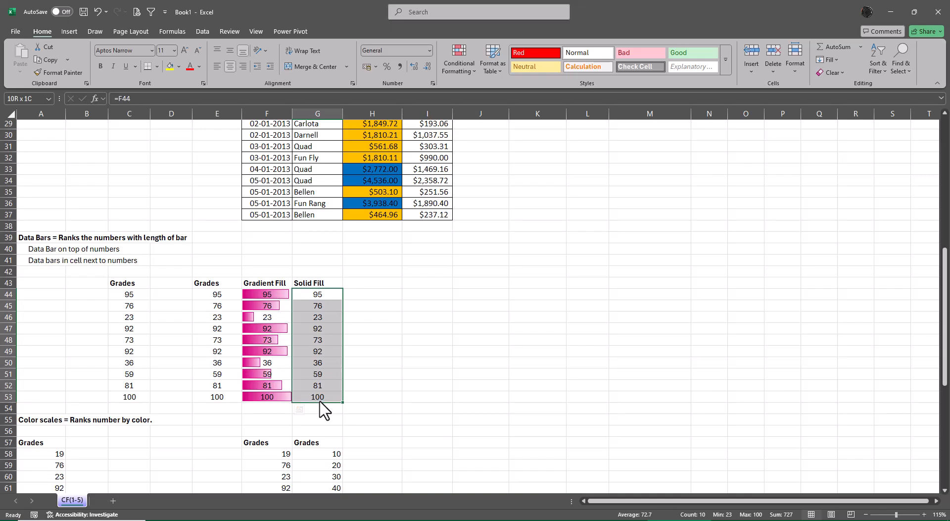
left_click(469, 70)
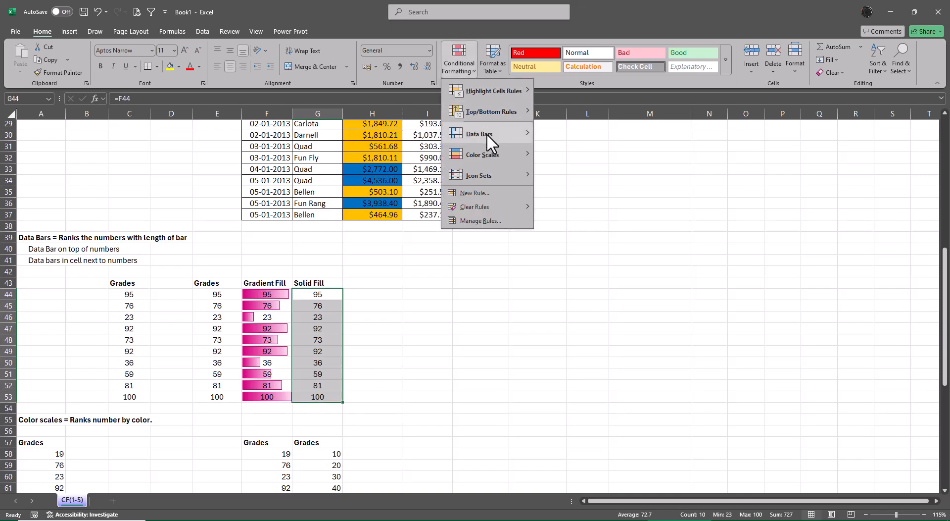
left_click(586, 226)
left_click(678, 311)
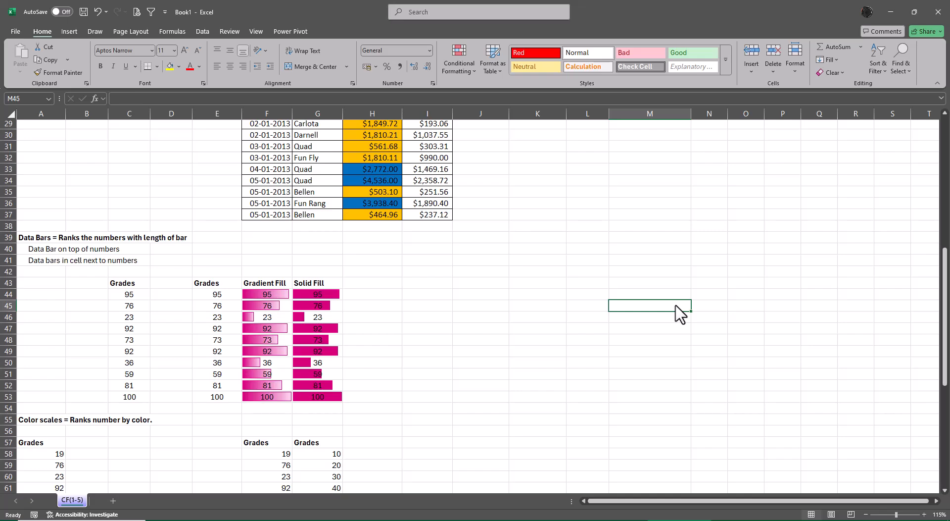
Examine the data bars in the Gradient Fill and Solid Fill columns against the plain grades.
key("Left")
key("Left")
key("Left")
key("Left")
key("Left")
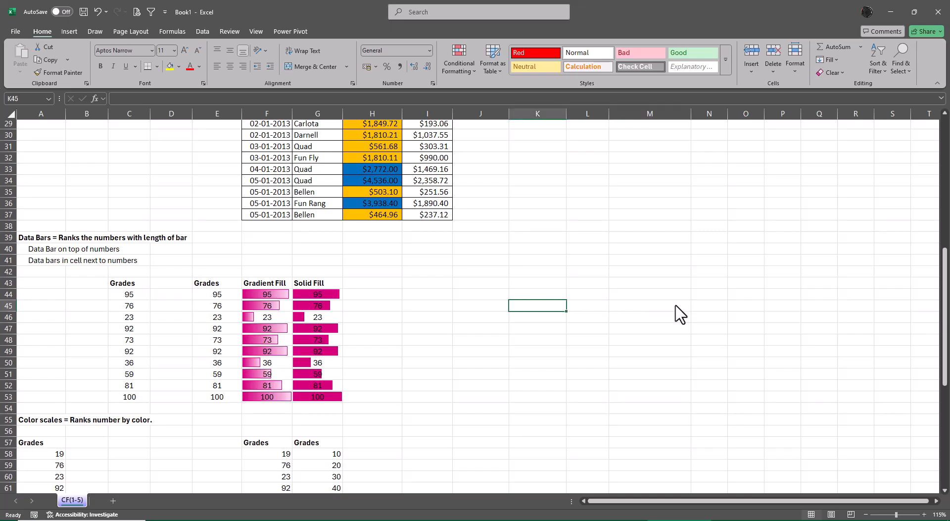
key("Down")
key("Left")
key("Left")
key("Down")
key("Left")
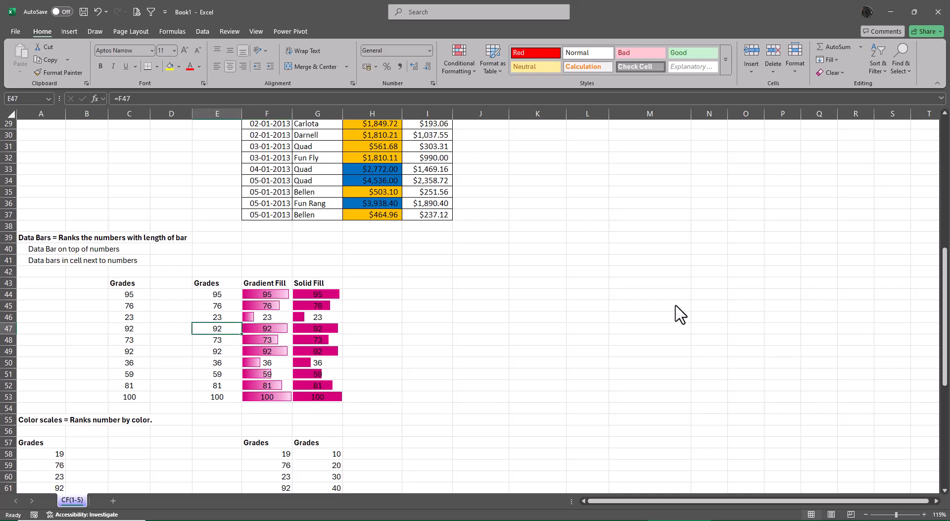
key("Down")
key("Down")
key("Down")
key("Right")
key("Right")
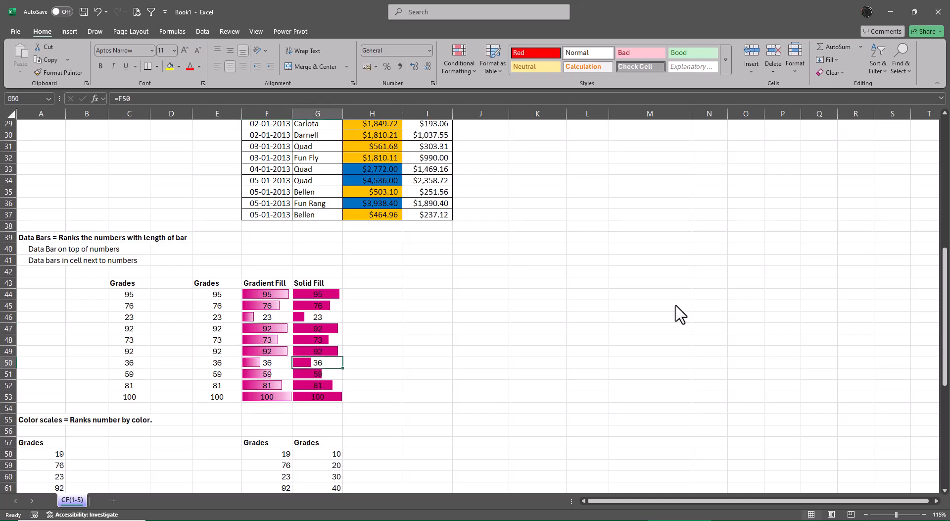
Try a grade of 1000 in F53 to test how the data bars rescale, and undo it.
key("Left")
key("Down")
key("Down")
key("Down")
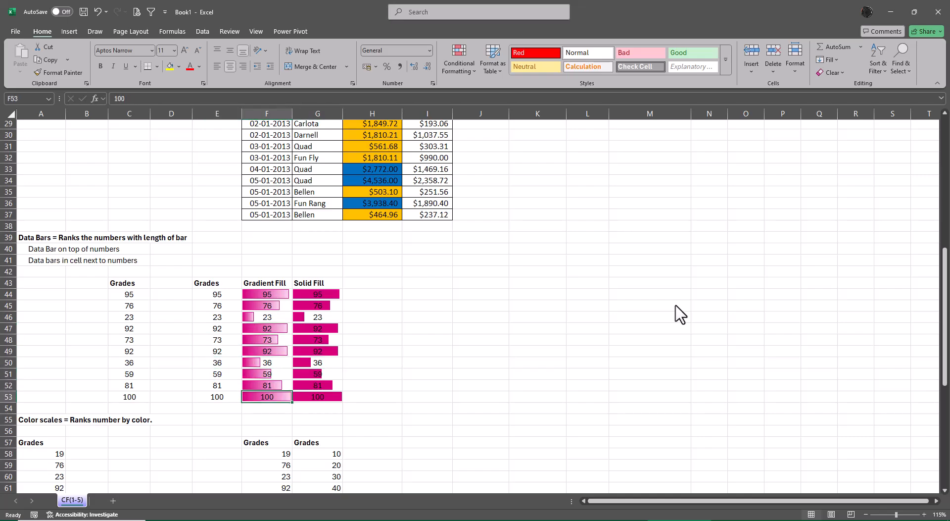
type("1000")
key("Return")
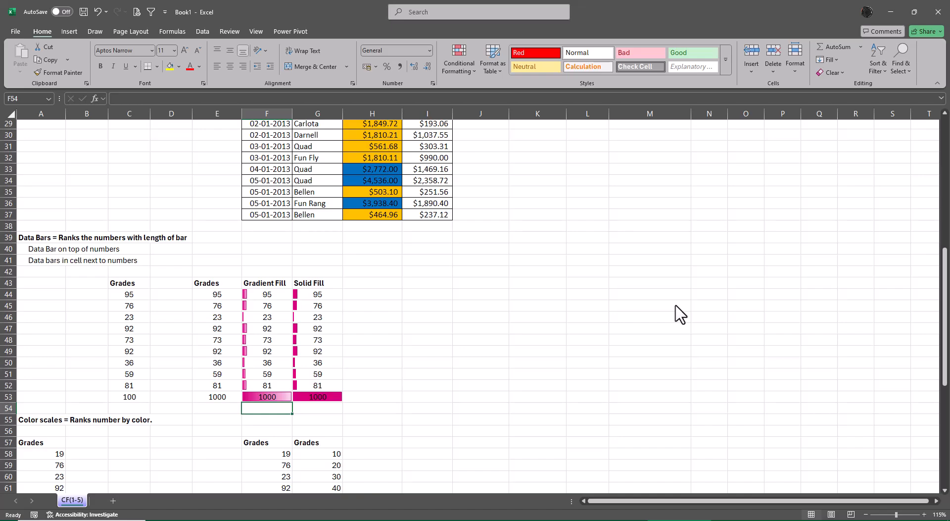
key("ctrl+z")
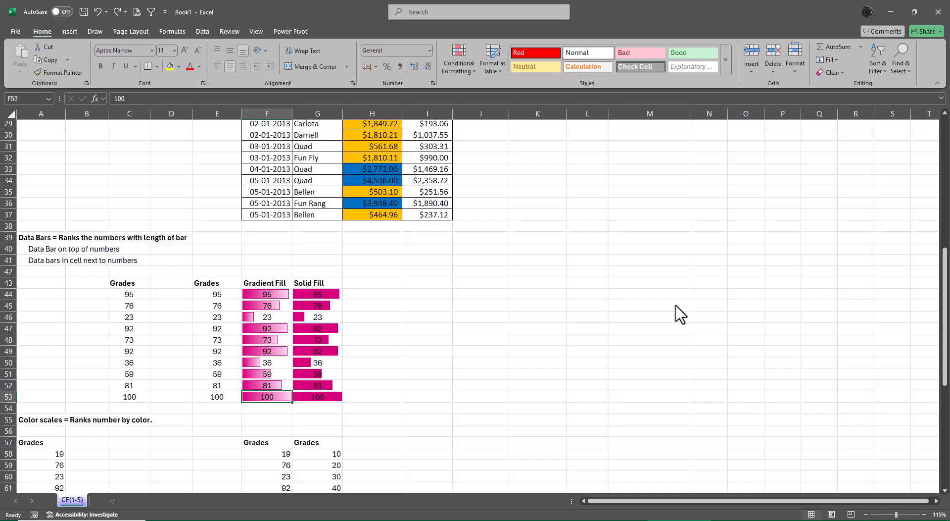
Try the green solid fill data bar on the Cost values in I27:I37, and undo it.
scroll(424, 336, "up", 2)
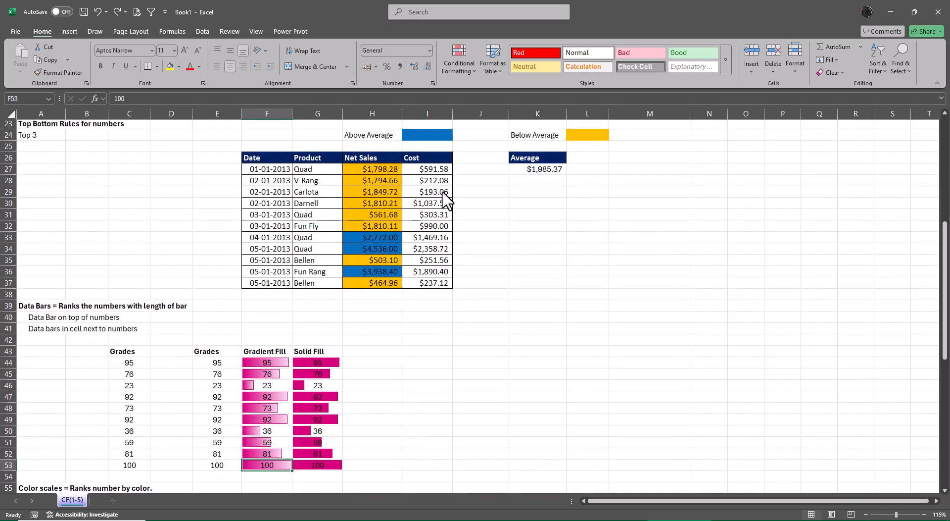
left_click_drag(426, 169, 439, 290)
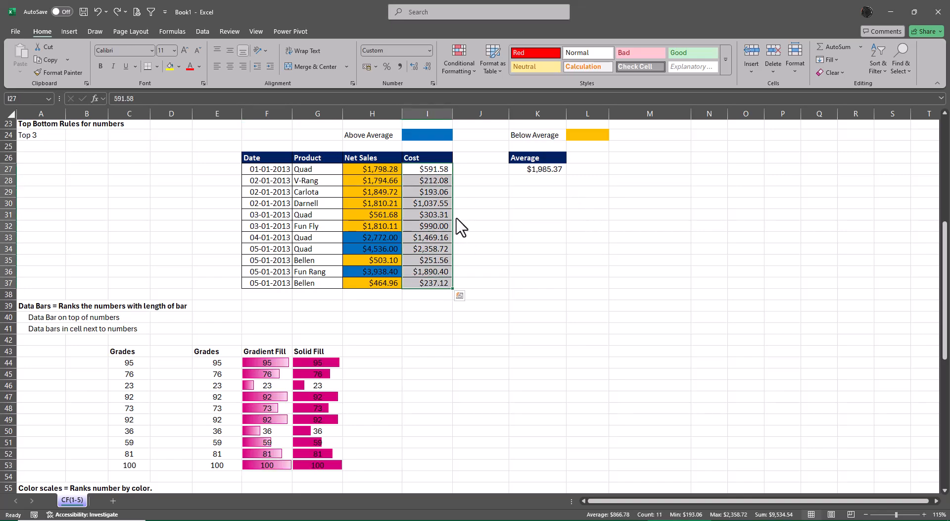
left_click(459, 61)
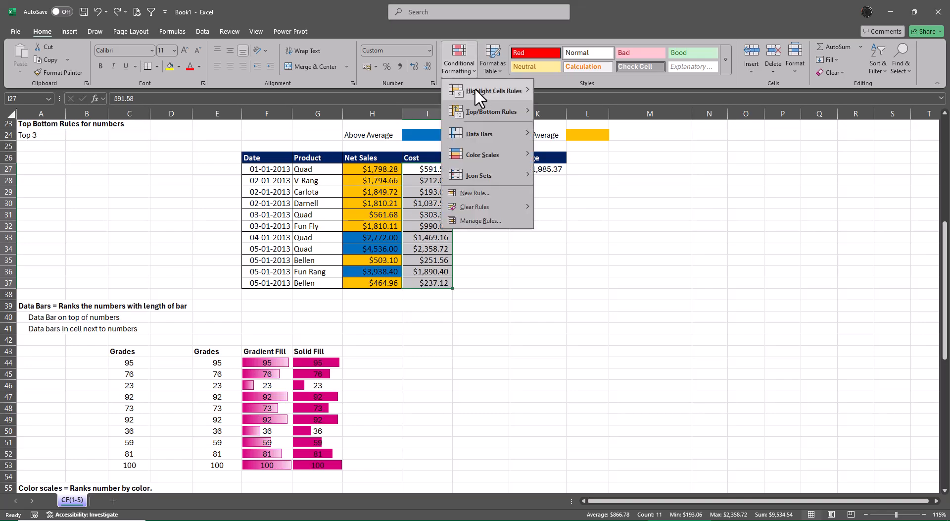
mouse_move(485, 133)
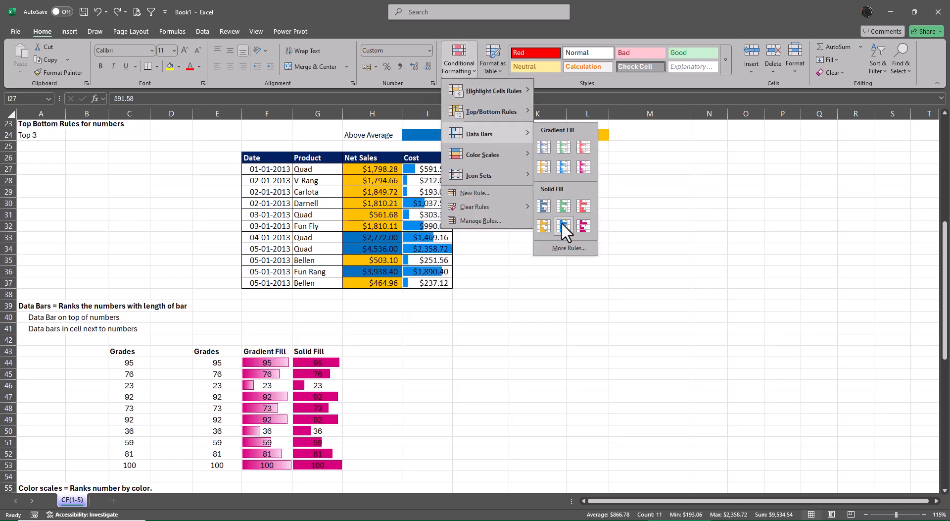
left_click(563, 206)
left_click(675, 244)
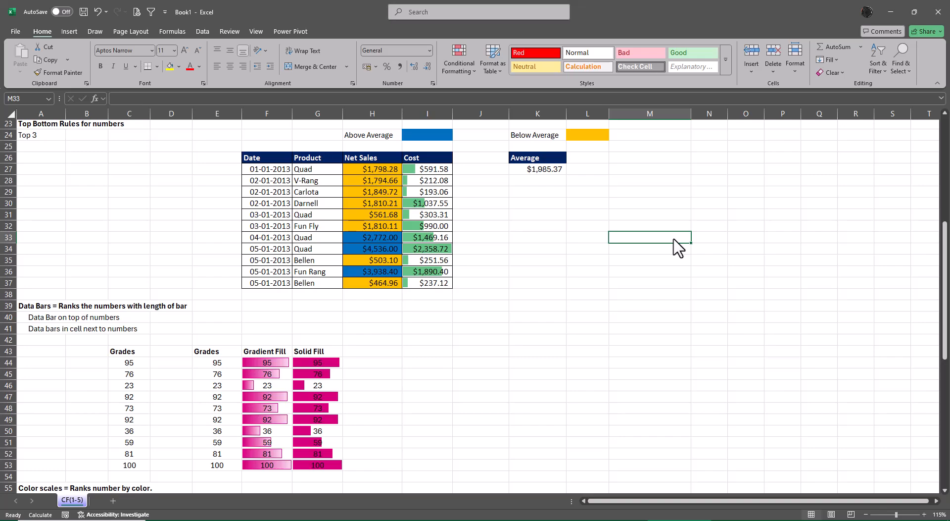
left_click_drag(438, 181, 440, 193)
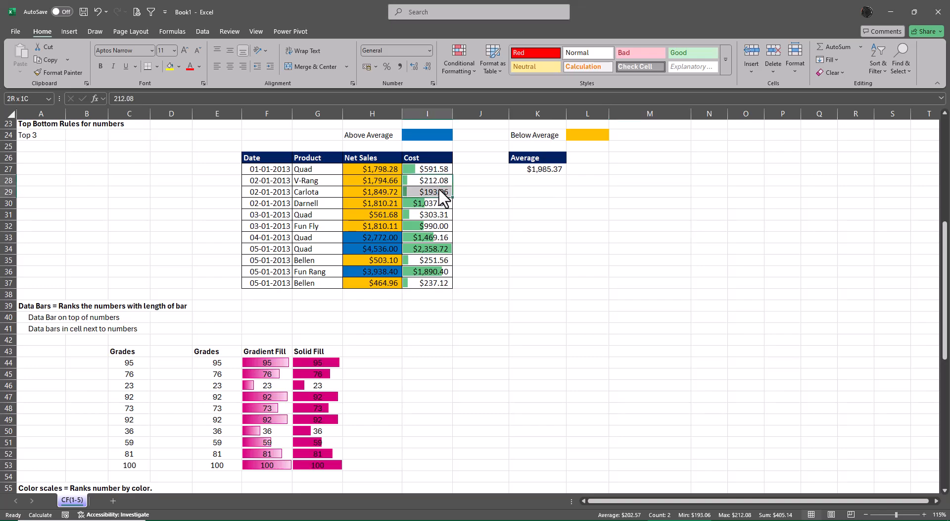
left_click(695, 250)
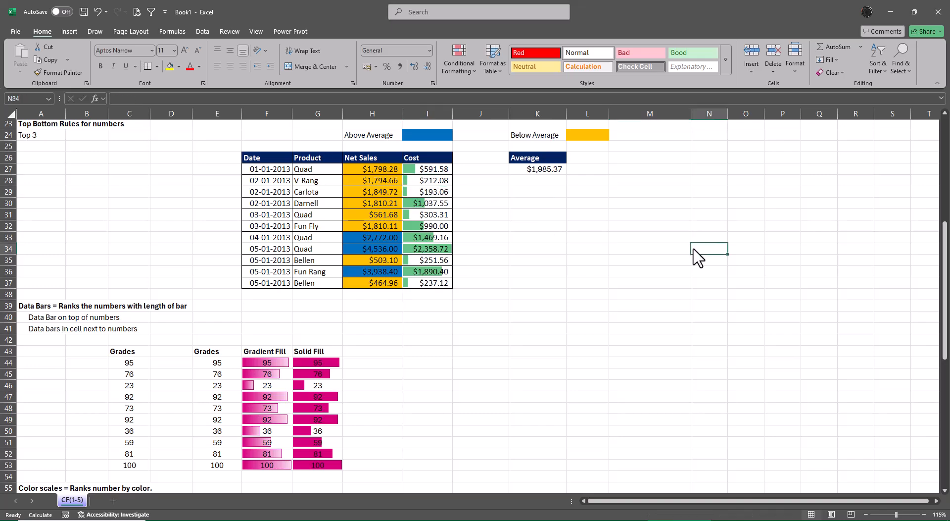
key("ctrl+z")
left_click(580, 328)
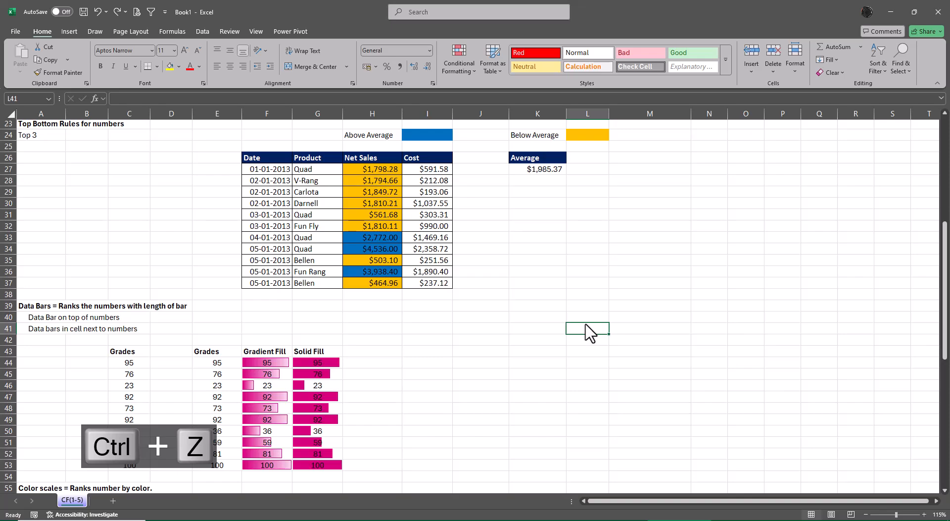
scroll(579, 327, "down", 2)
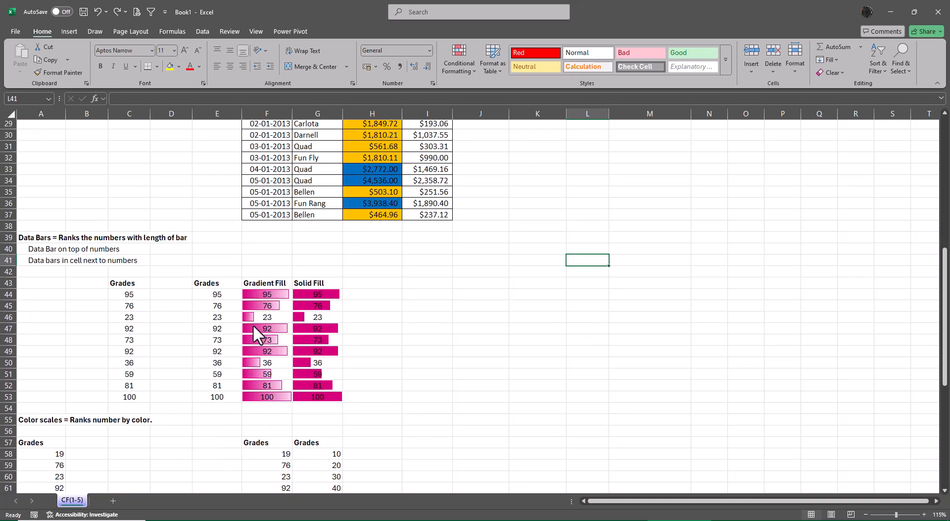
left_click_drag(225, 295, 233, 400)
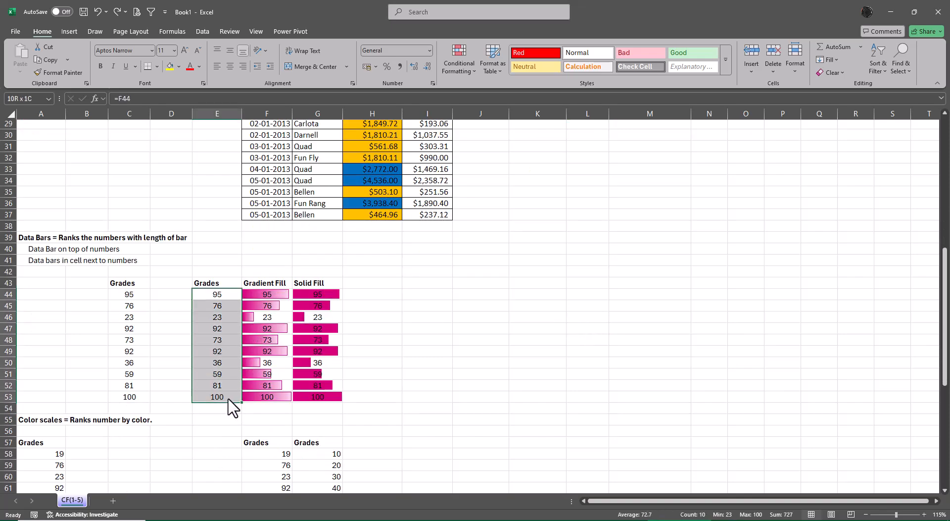
left_click(564, 331)
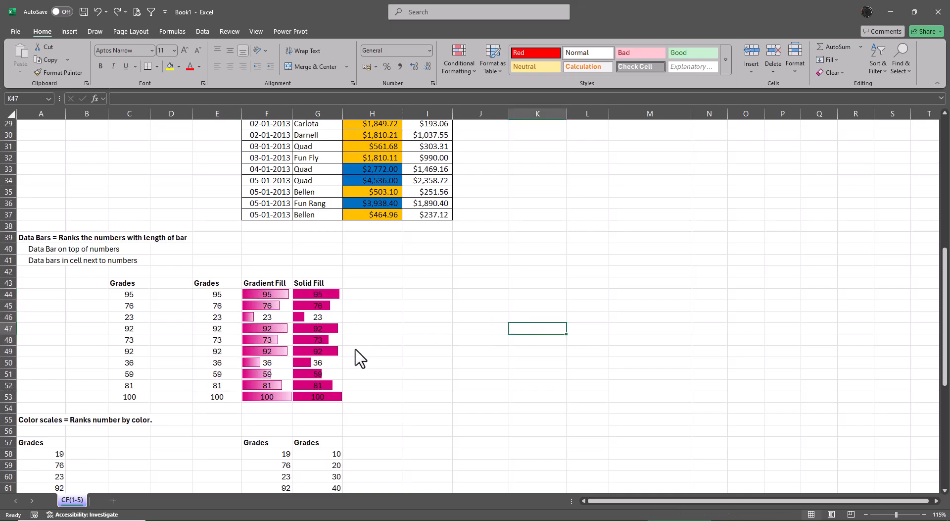
Edit the data bar rule on the Gradient Fill grades in F44:F53 to show the bar only, and apply it.
left_click(278, 297)
left_click_drag(278, 300, 251, 340)
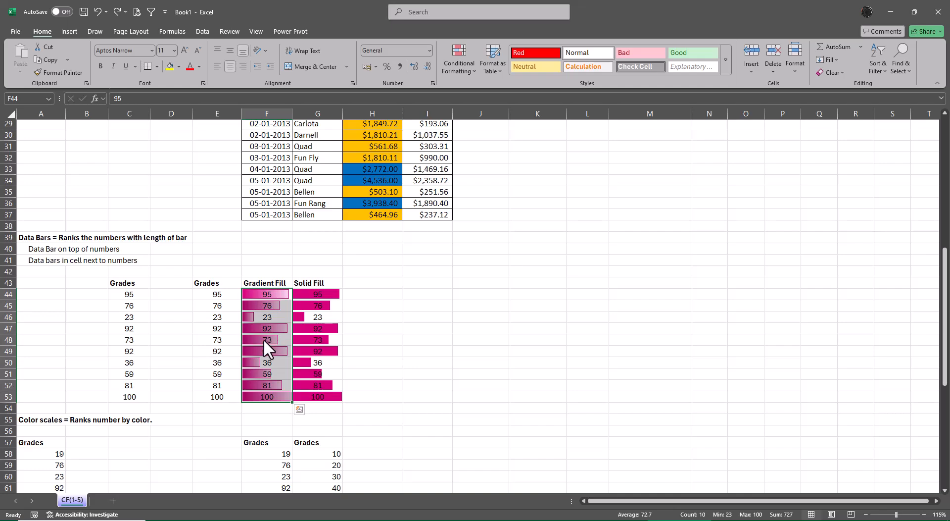
left_click(459, 67)
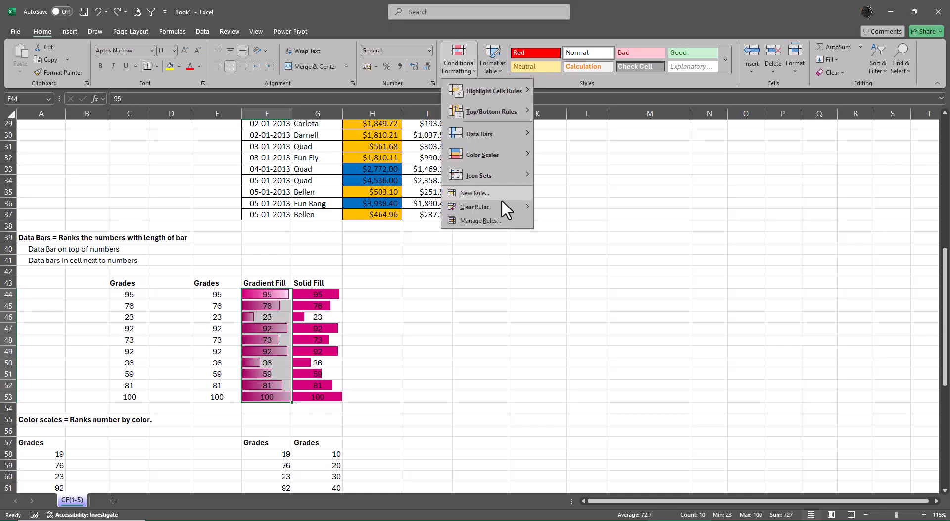
left_click(490, 223)
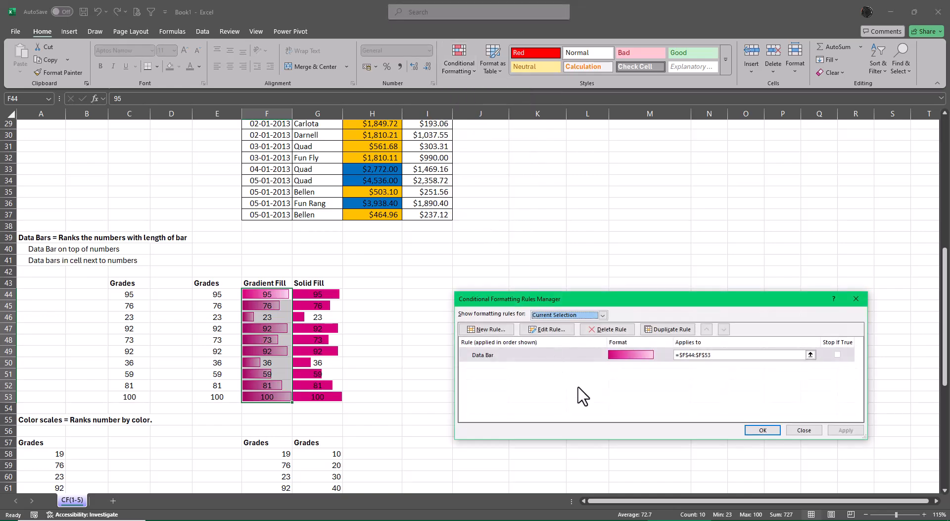
left_click(540, 331)
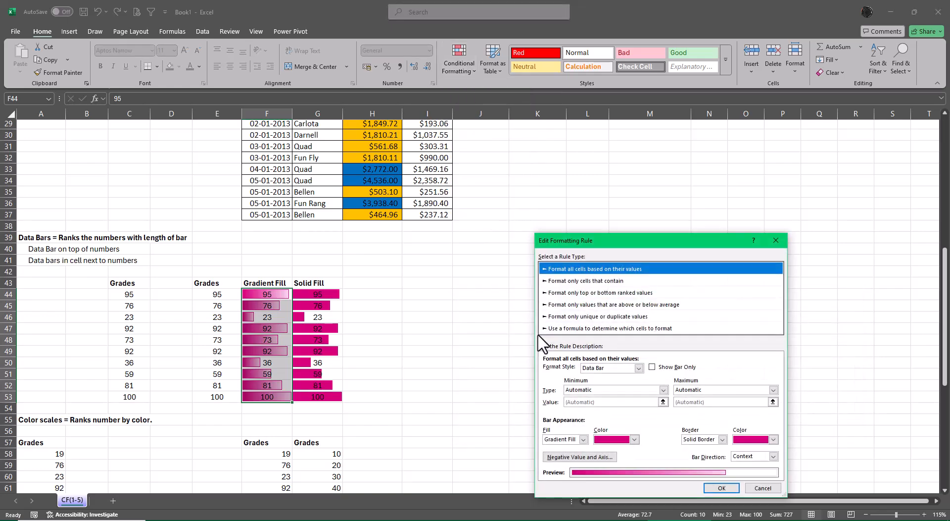
left_click(653, 367)
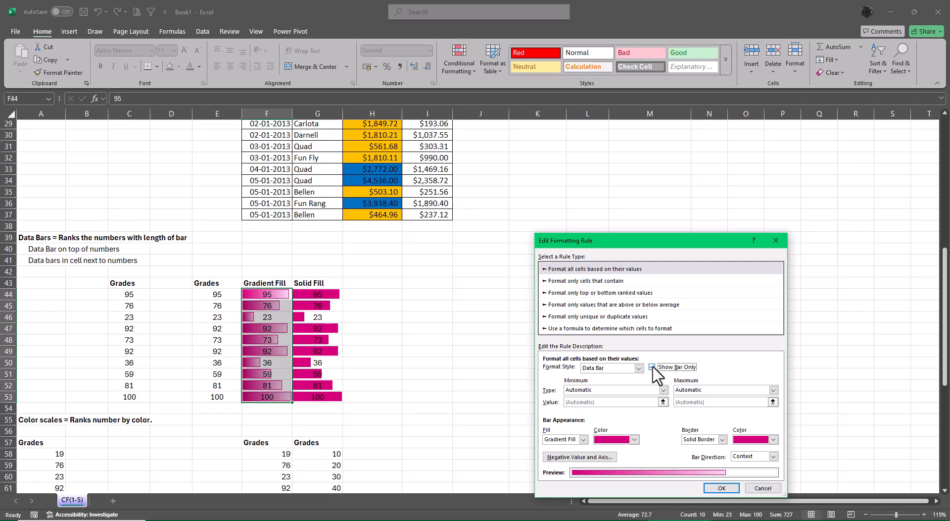
left_click_drag(623, 242, 608, 157)
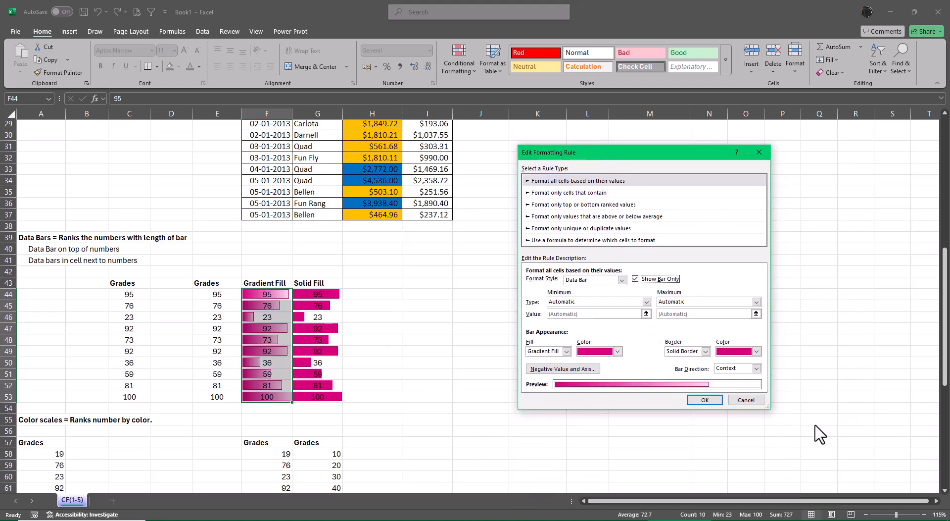
left_click(716, 400)
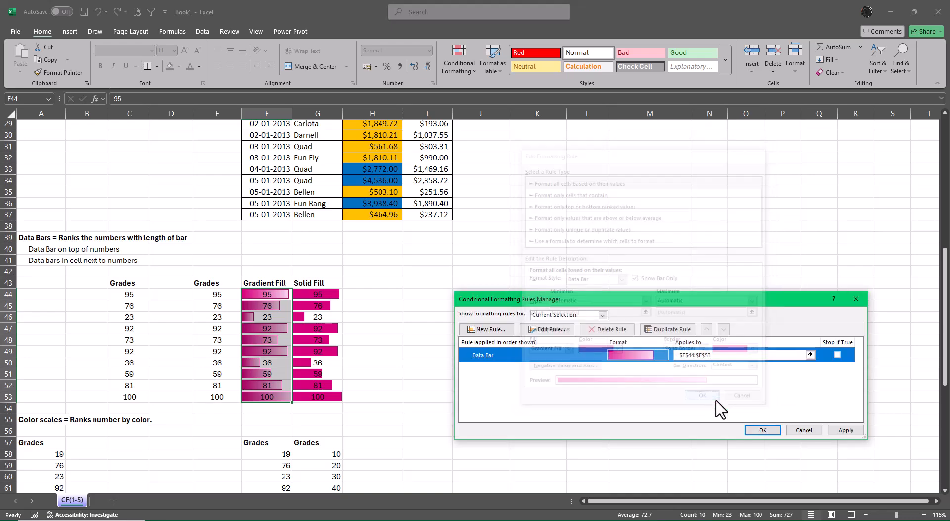
left_click(846, 430)
key("Return")
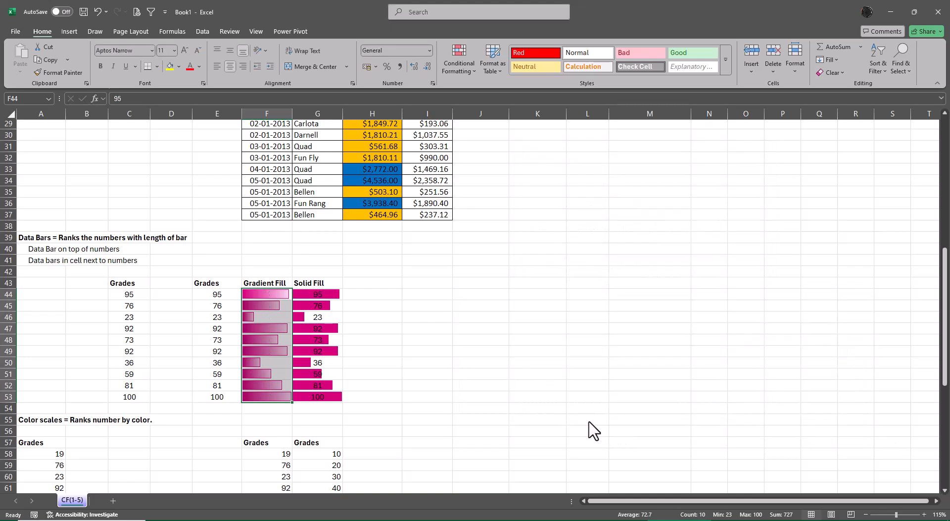
left_click(589, 420)
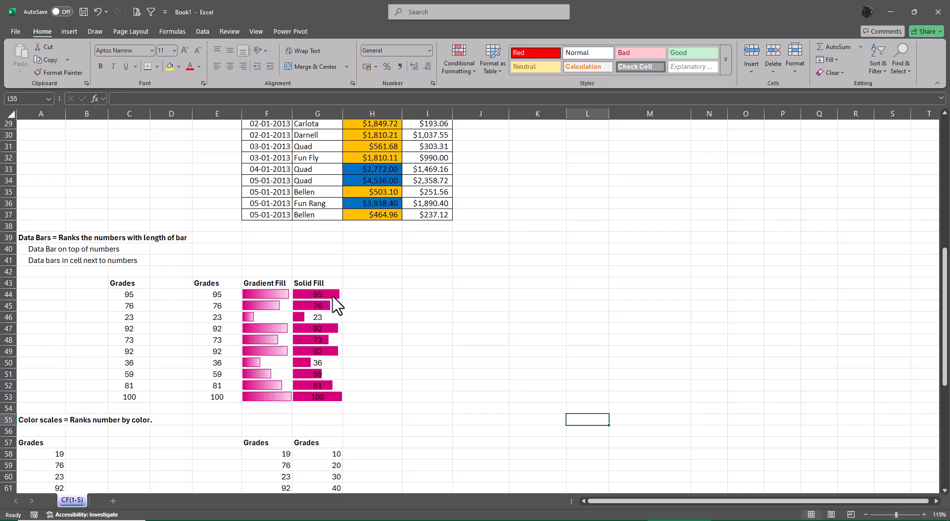
Edit the data bar rule on the Solid Fill grades in G44:G53 so that only the bars show.
left_click_drag(333, 297, 332, 408)
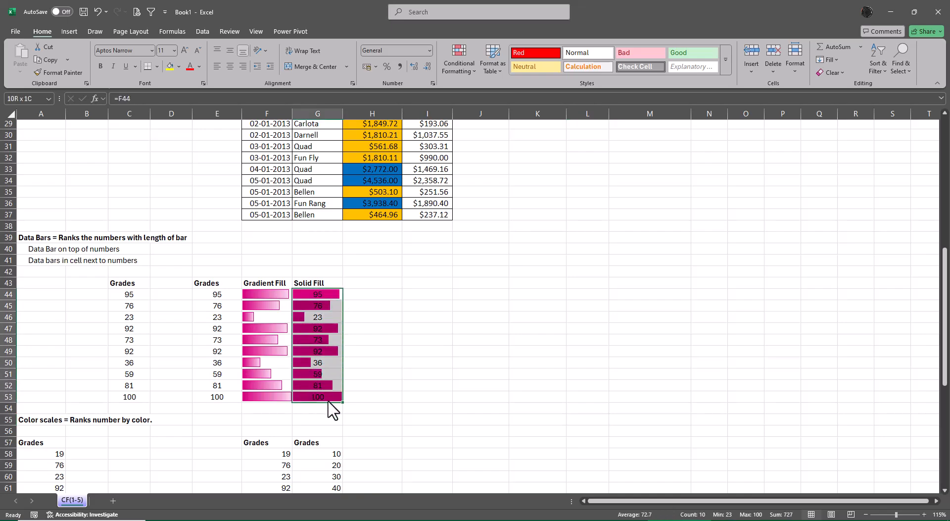
left_click(467, 57)
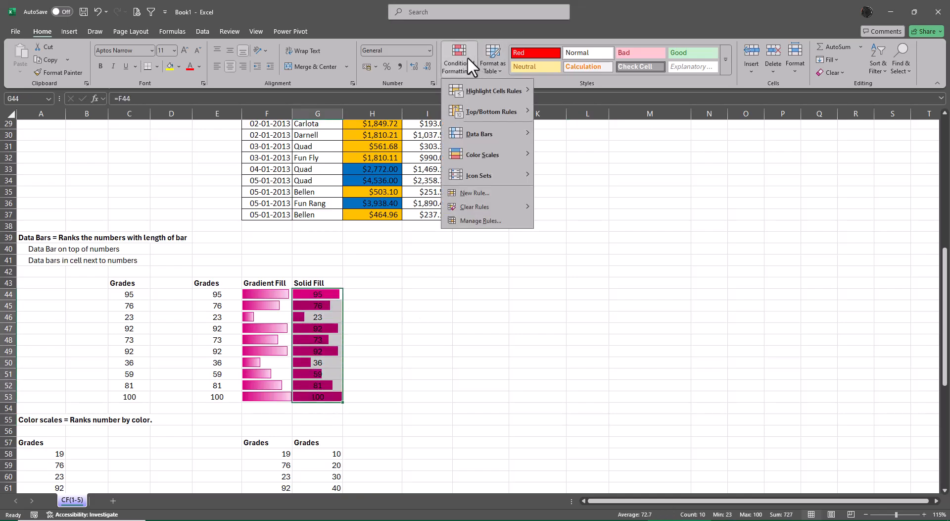
left_click(500, 221)
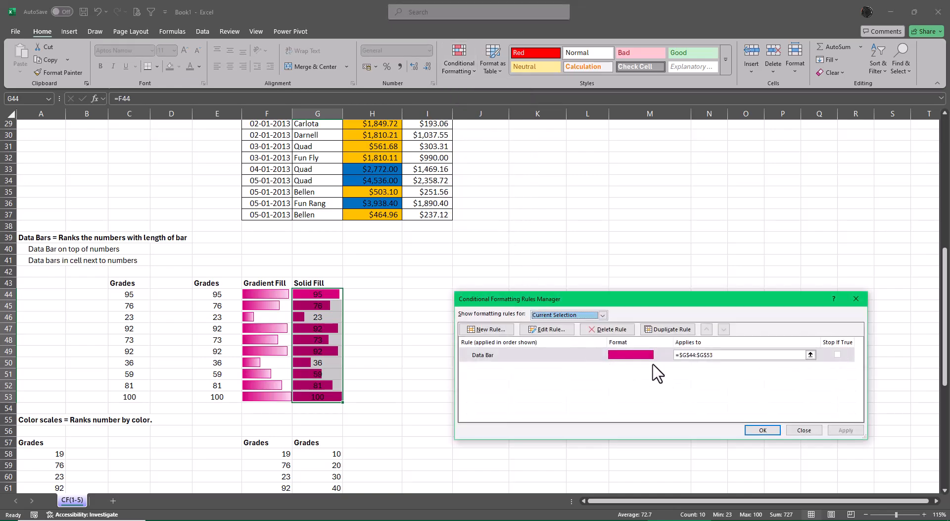
left_click(548, 332)
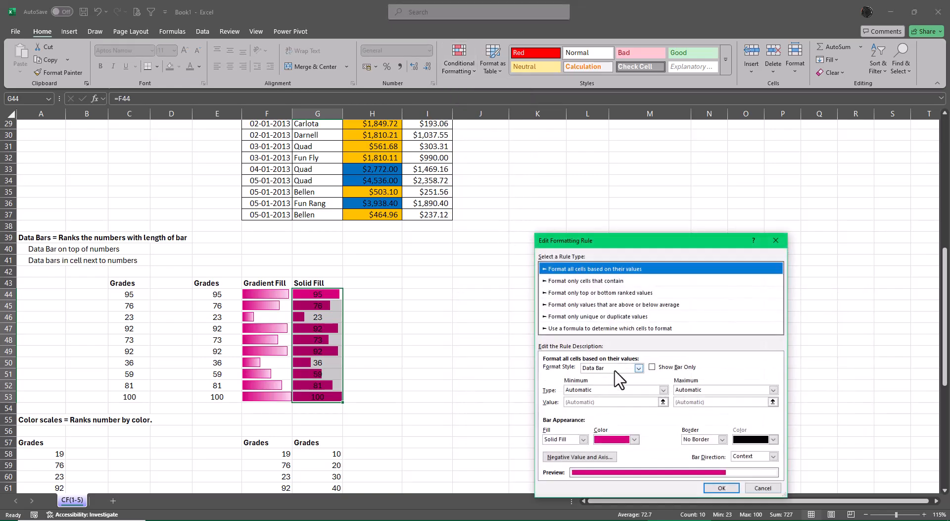
left_click(652, 367)
left_click(721, 487)
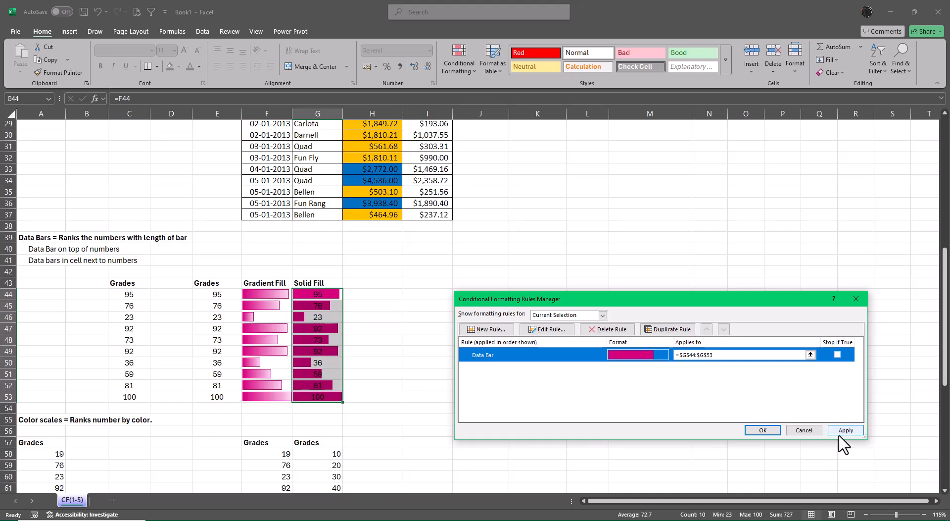
left_click(768, 436)
left_click(746, 285)
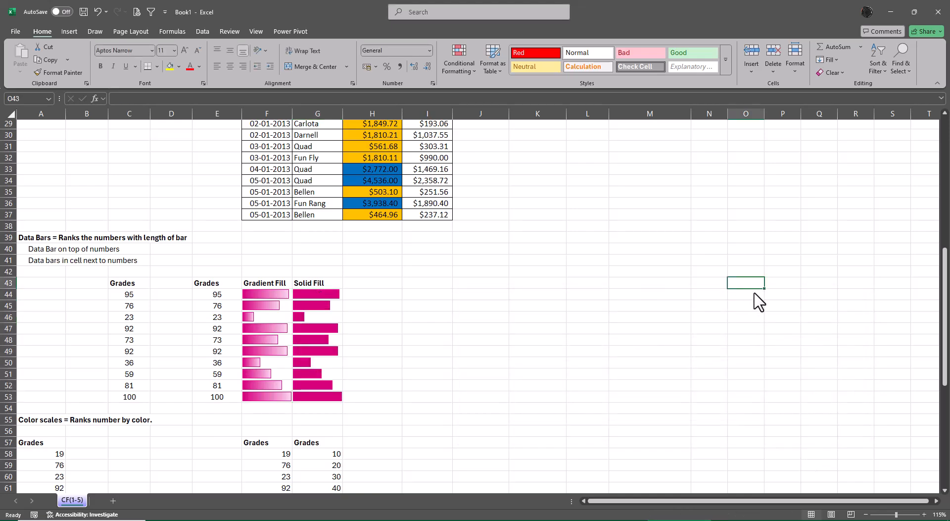
left_click_drag(214, 294, 204, 398)
left_click(574, 386)
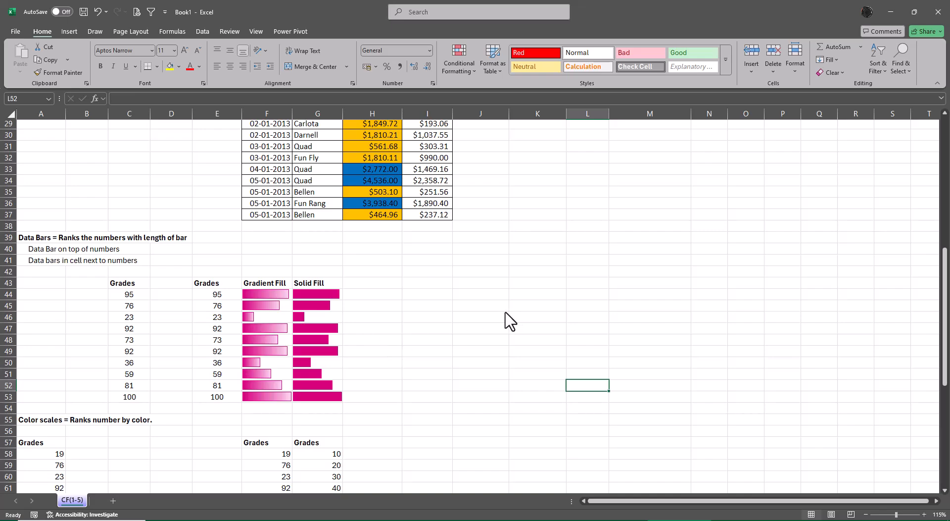
Copy the Net Sales column H26:H37, header included, from the Top Bottom Rules table.
scroll(509, 327, "up", 7)
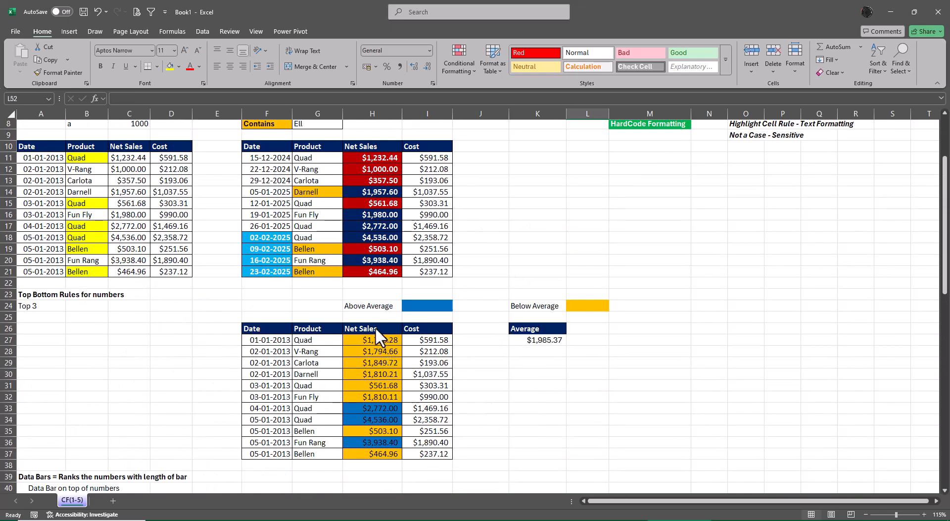
left_click_drag(375, 328, 391, 458)
key("ctrl+c")
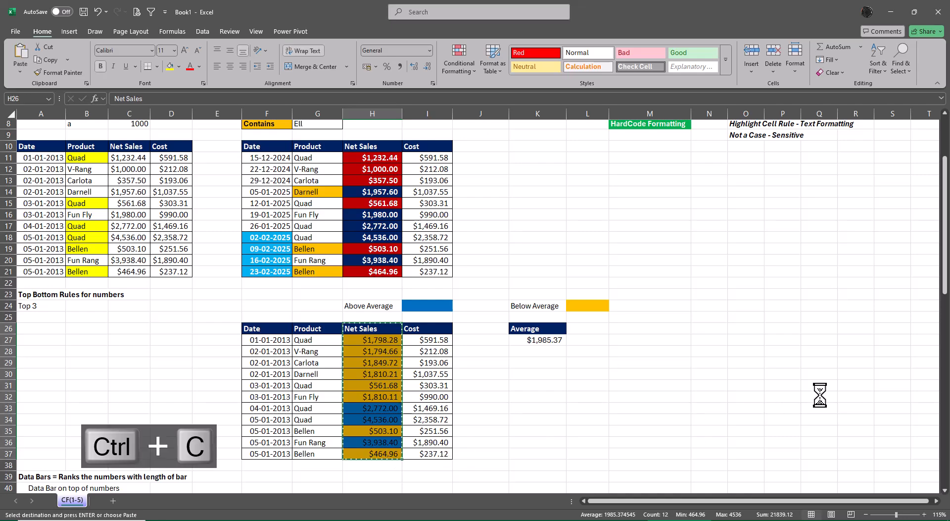
Try a regular paste of the copied Net Sales column starting at N25, and undo it.
left_click(713, 317)
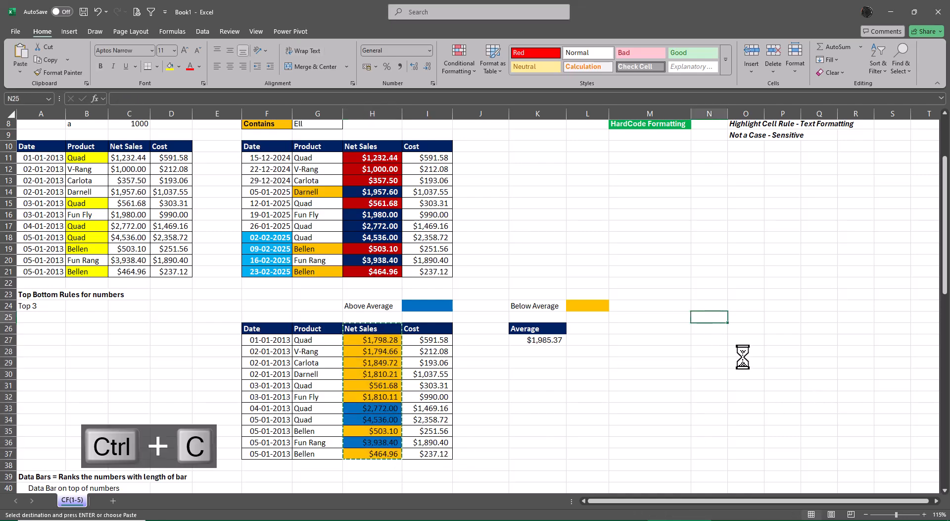
key("ctrl+v")
key("ctrl+z")
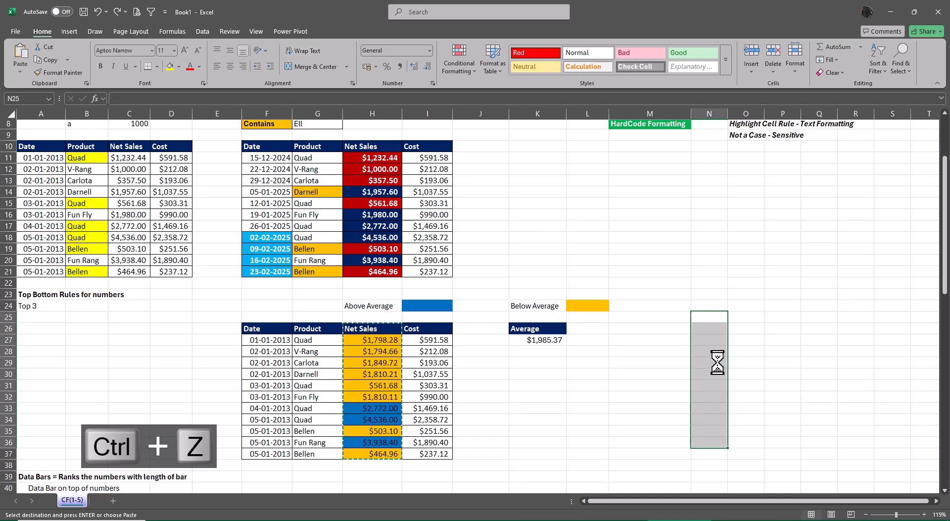
Paste the copied Net Sales column as values only into N26:N37, and end the copy mode.
key("alt+e")
key("alt+s")
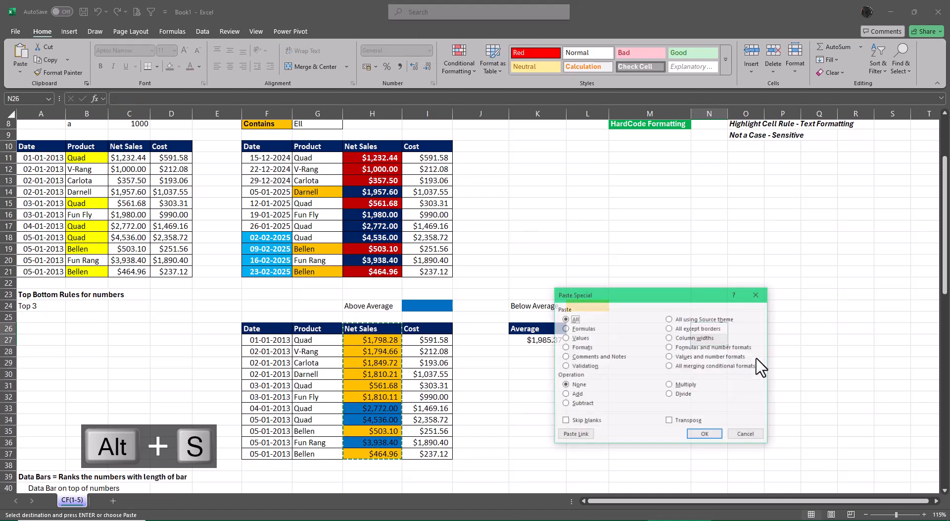
key("alt+v")
key("Return")
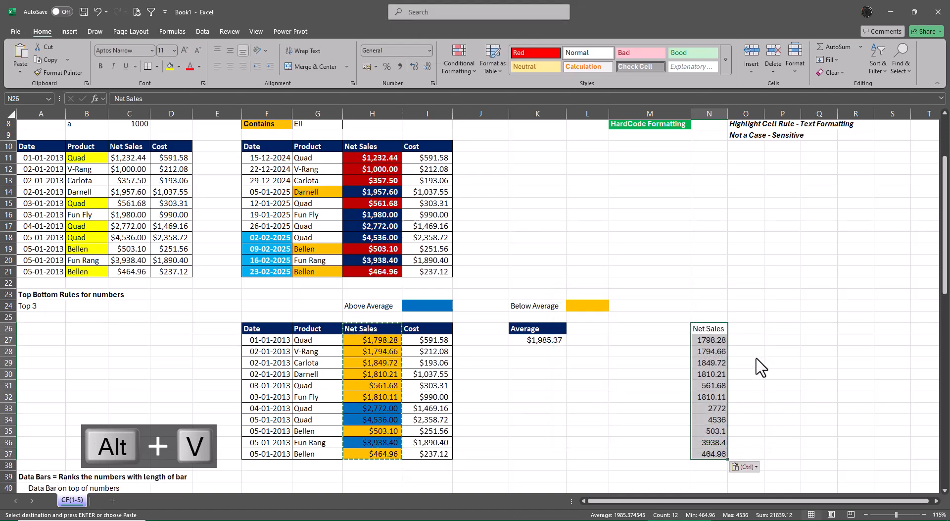
key("Escape")
key("Right")
key("Down")
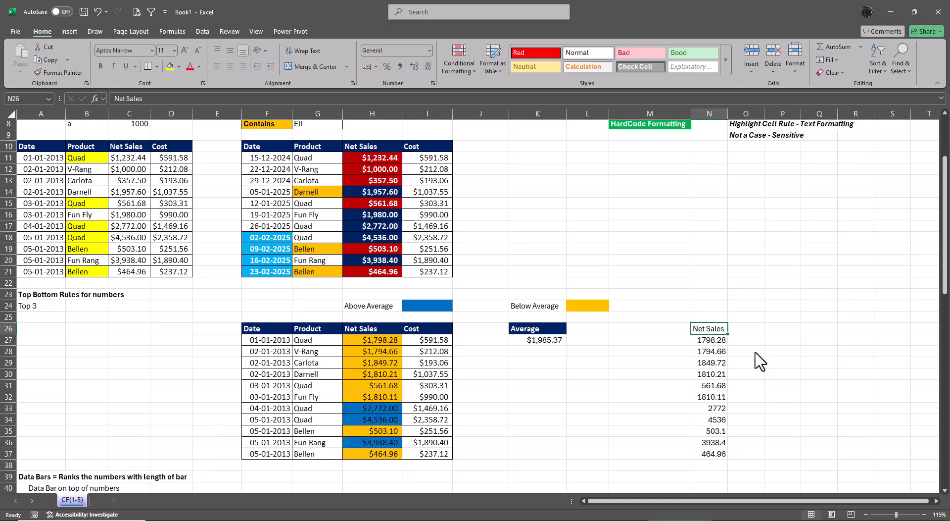
Copy the header formatting of H26 onto the Net Sales header in N26, and widen column N slightly.
left_click(372, 331)
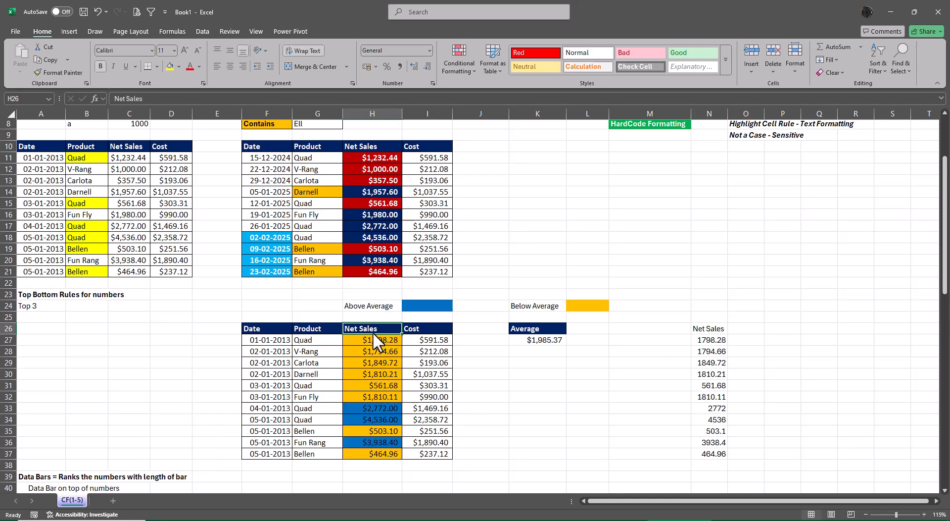
left_click(62, 73)
left_click(709, 328)
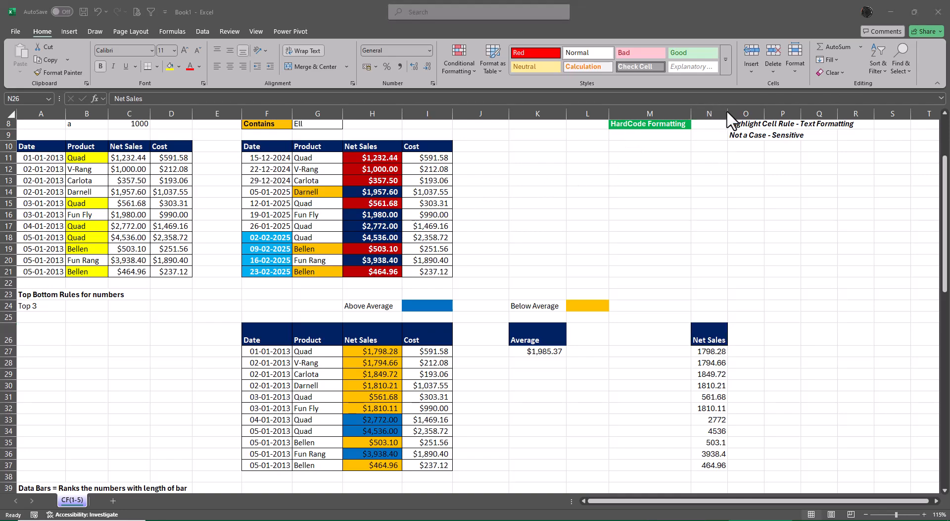
left_click_drag(728, 111, 736, 112)
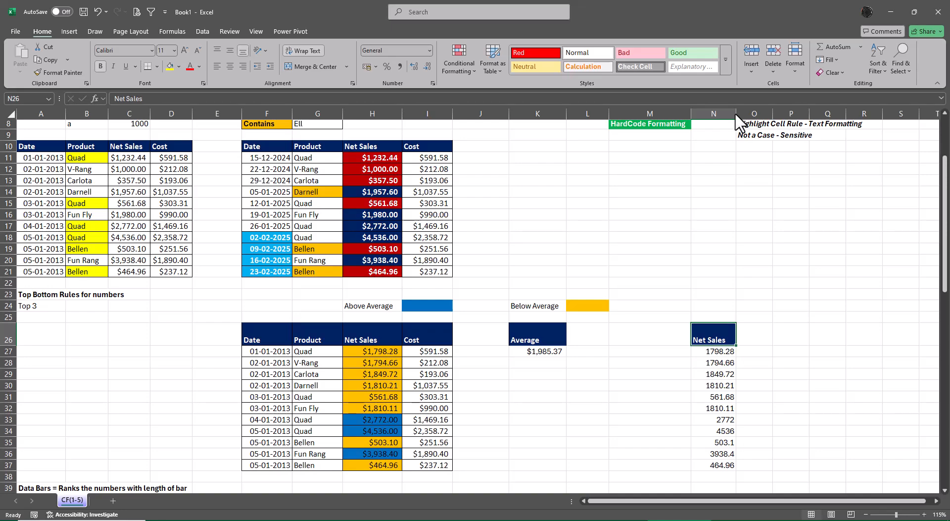
Autofit the height of header row 26.
key("alt+o")
key("r")
key("a")
key("alt+o")
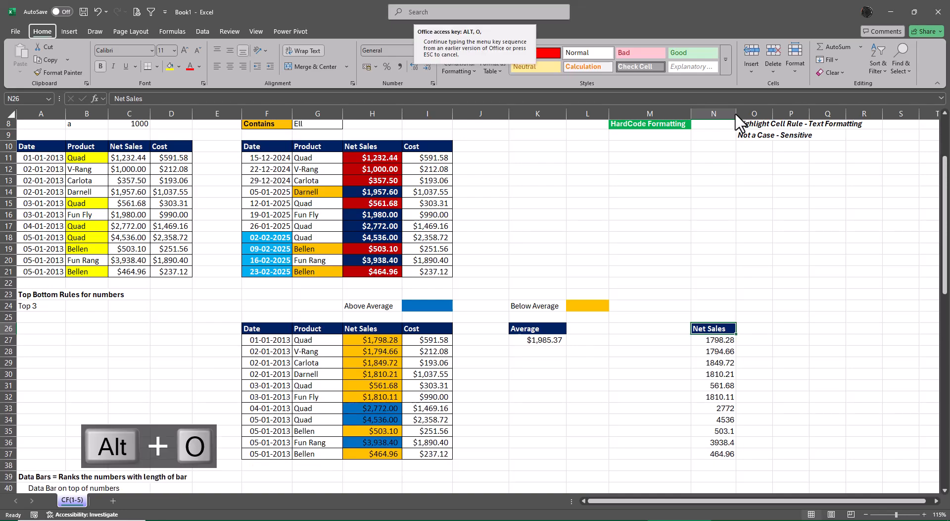
key("Escape")
Apply the English (India) rupee accounting format to the Net Sales values in N27:N37.
left_click_drag(717, 341, 715, 456)
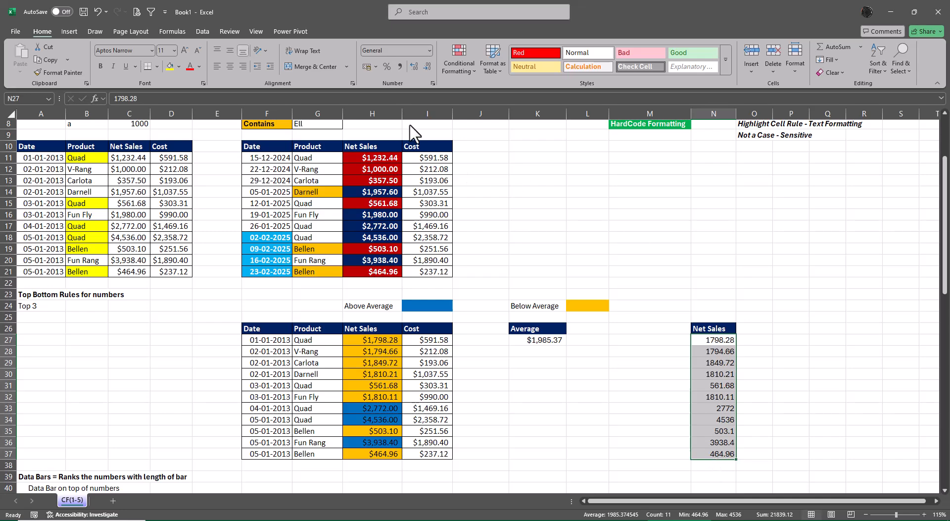
left_click(375, 67)
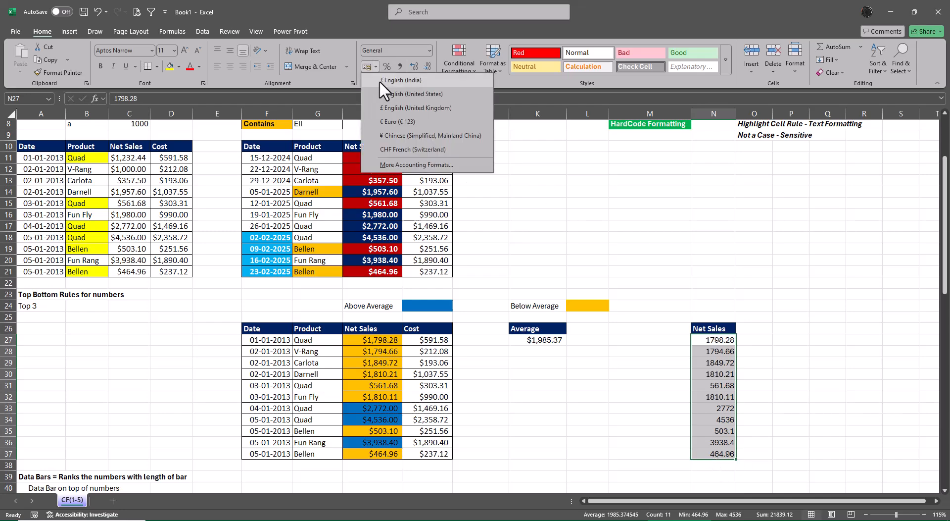
left_click(379, 80)
left_click(865, 285)
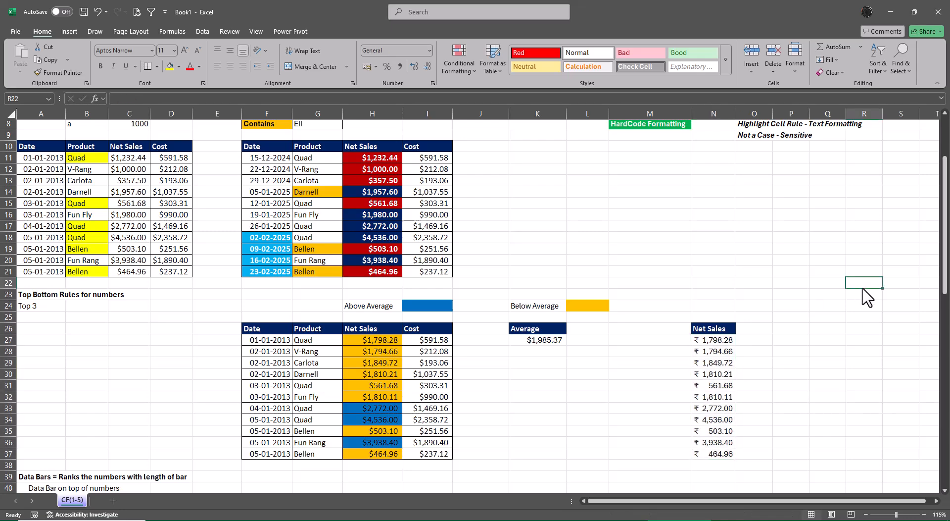
Add light blue solid fill data bars to the Net Sales values in N27:N37.
left_click_drag(715, 339, 714, 458)
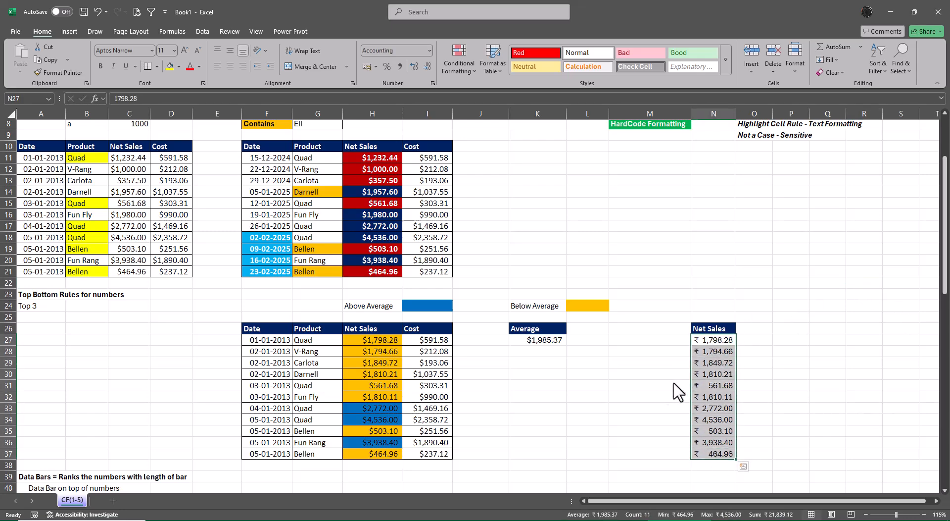
left_click(471, 73)
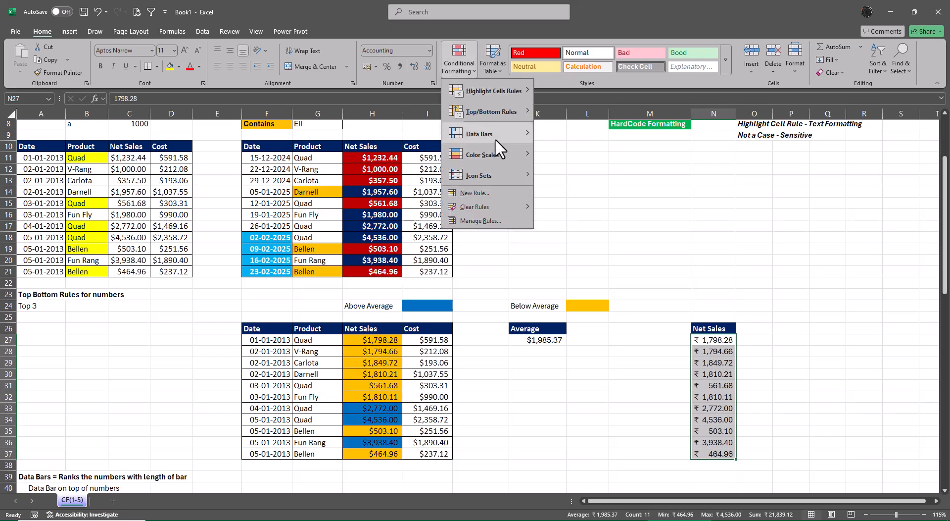
mouse_move(495, 139)
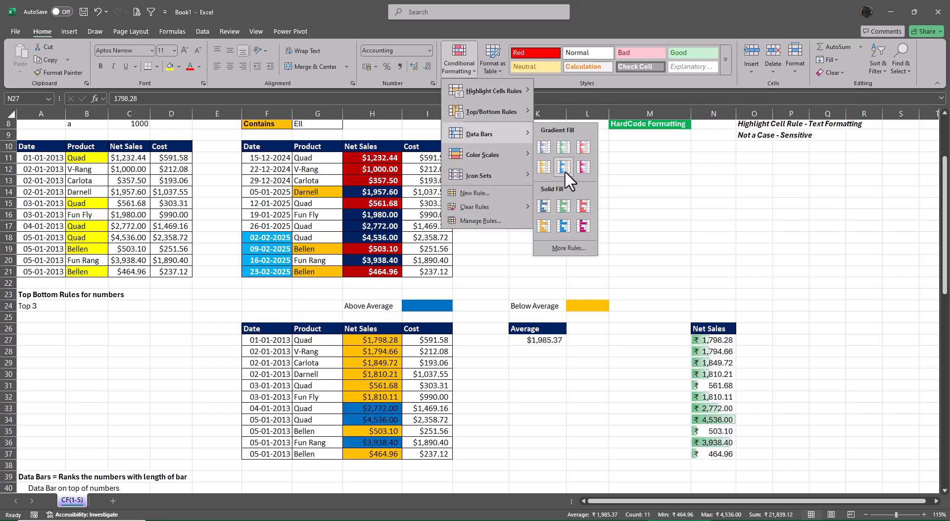
left_click(566, 224)
left_click(883, 338)
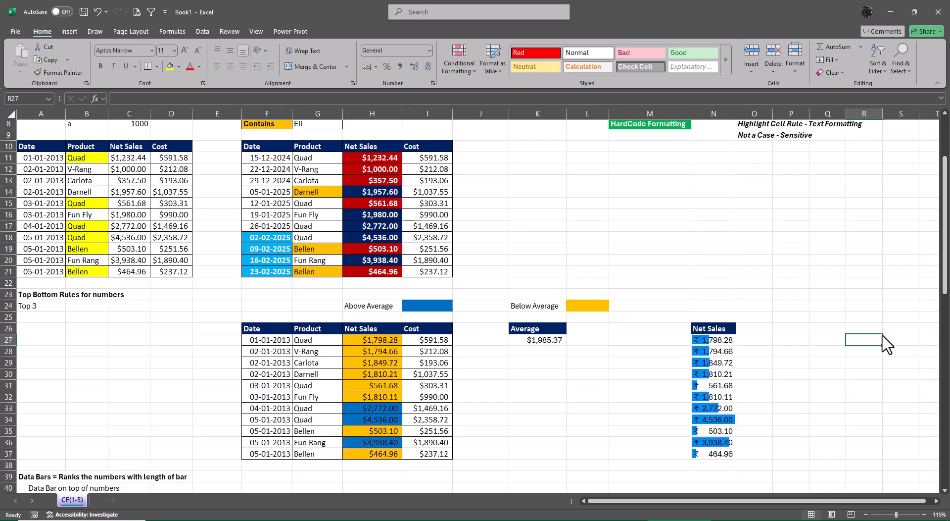
Apply the Green - Yellow - Red color scale to the grades in G58:G67 of the Color scales section.
scroll(619, 313, "down", 4)
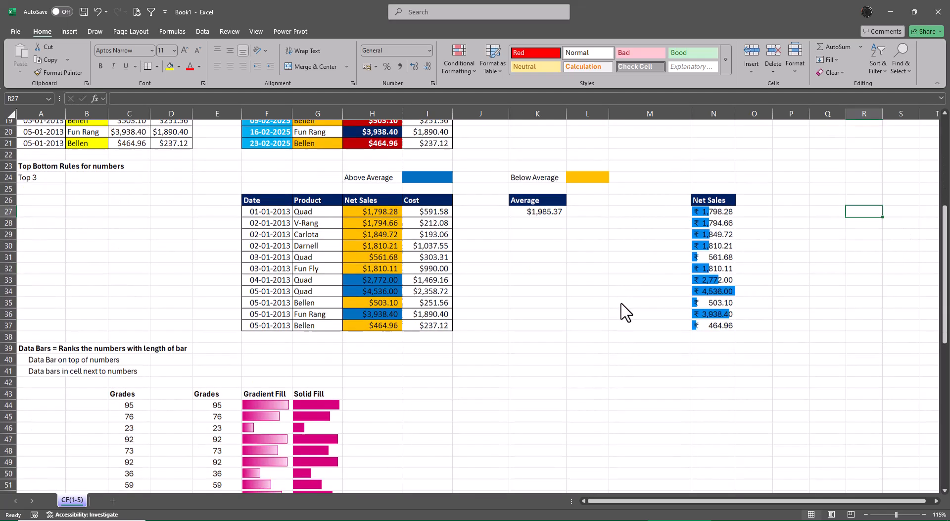
scroll(625, 311, "down", 7)
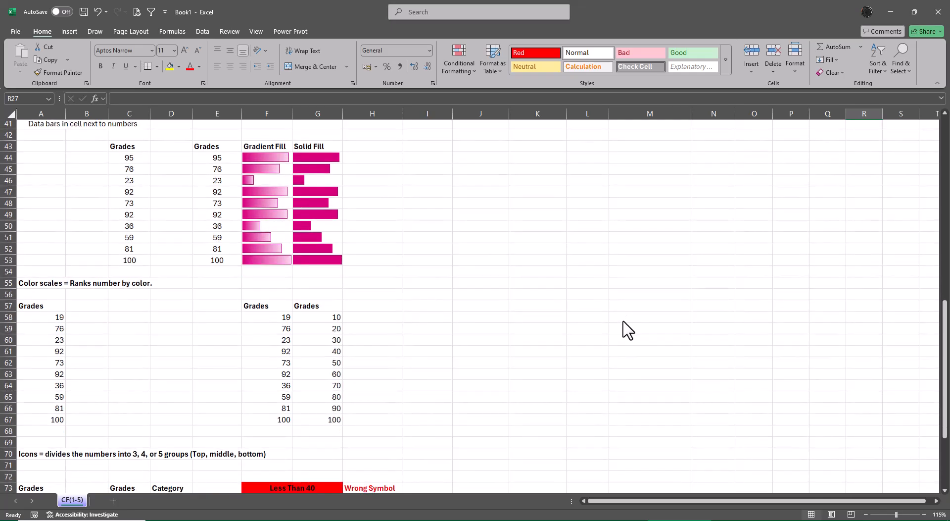
scroll(624, 321, "down", 2)
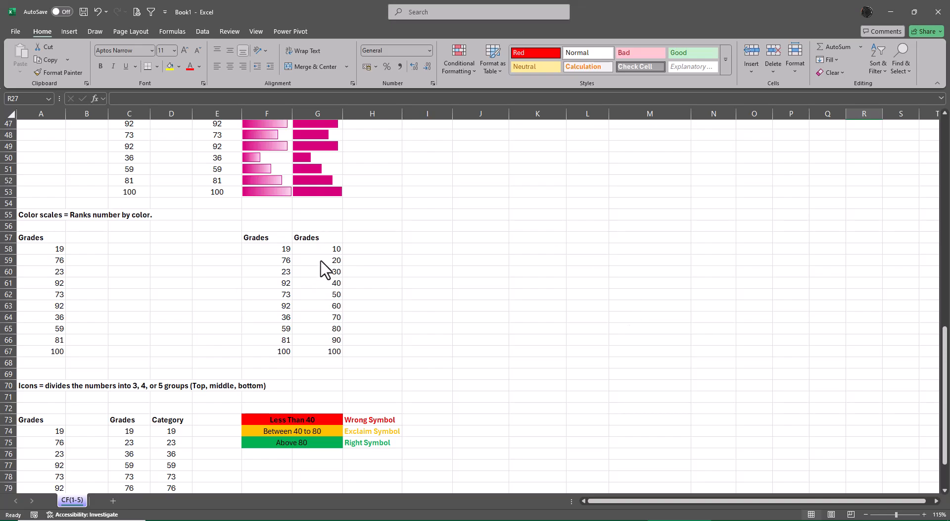
left_click_drag(319, 249, 323, 353)
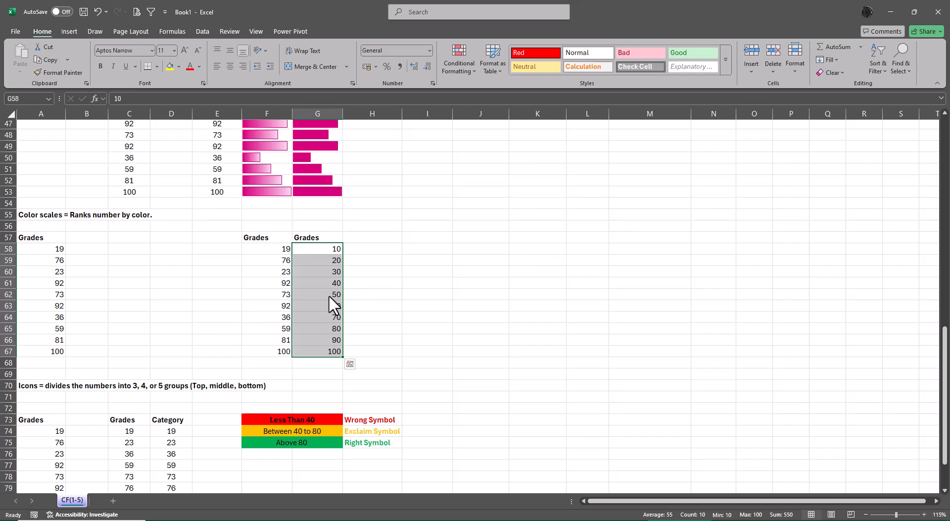
left_click(456, 60)
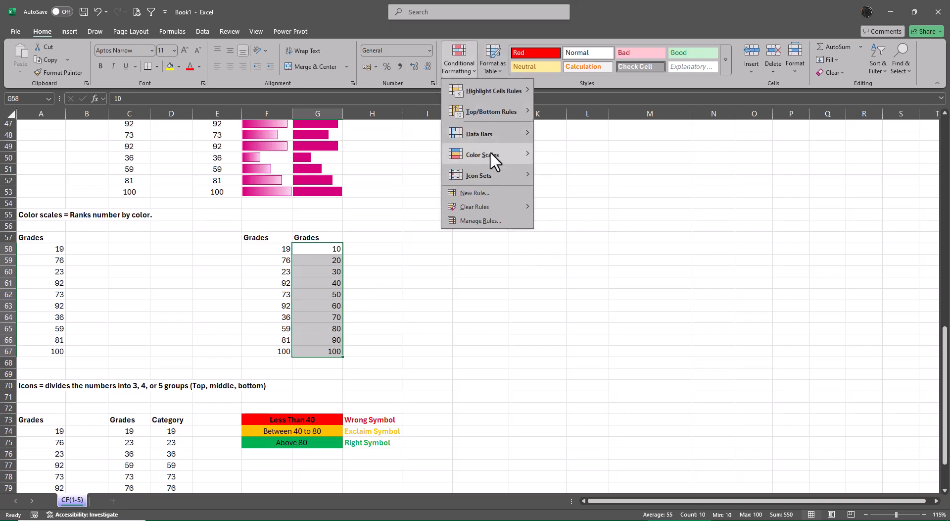
mouse_move(489, 156)
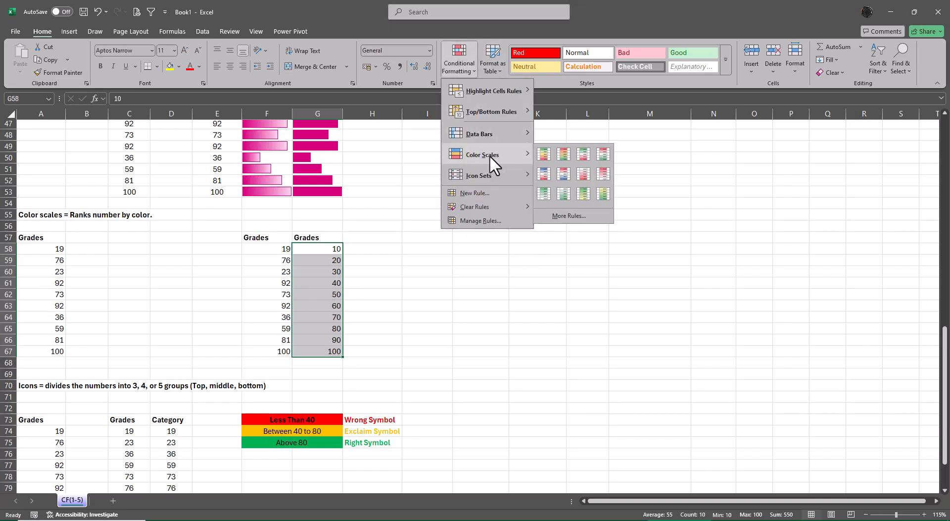
left_click(545, 155)
left_click_drag(589, 397, 611, 402)
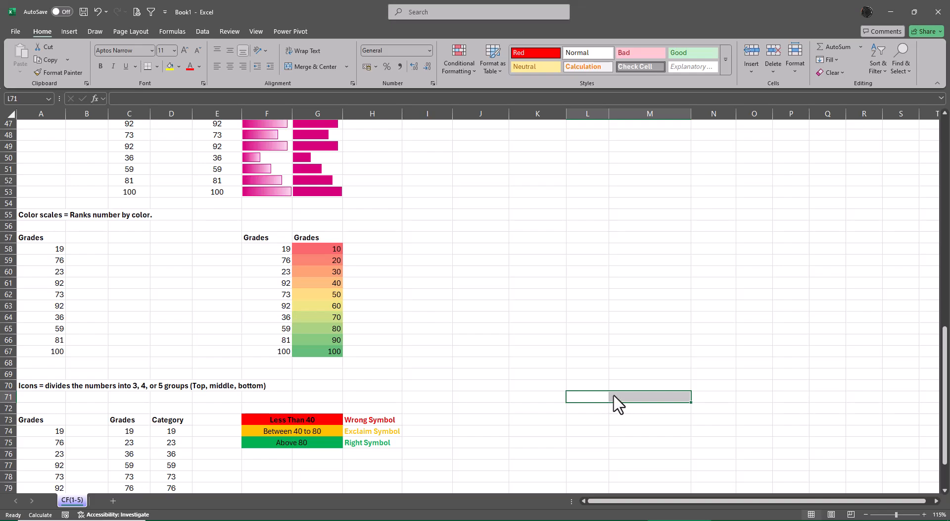
Apply the Green - Yellow - Red color scale to the grades in F58:F67.
left_click_drag(261, 252, 275, 356)
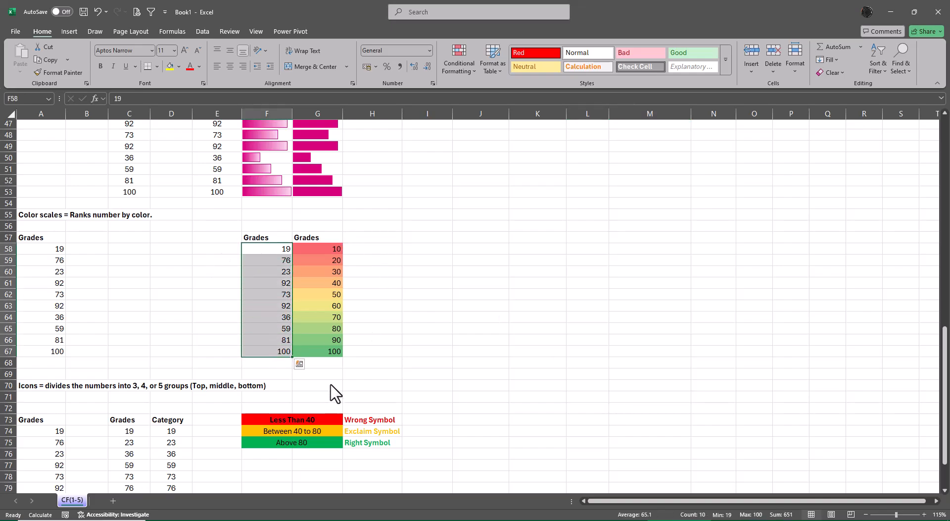
left_click(473, 55)
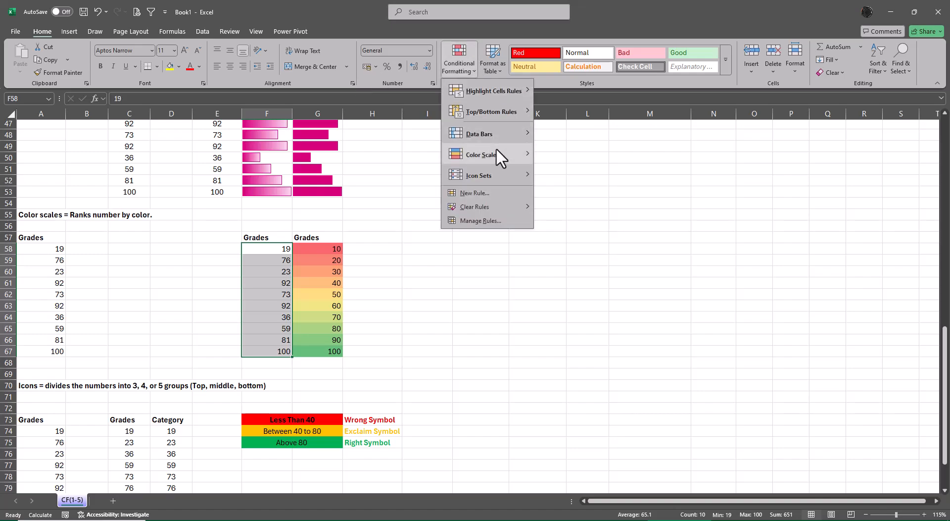
mouse_move(497, 154)
left_click(542, 154)
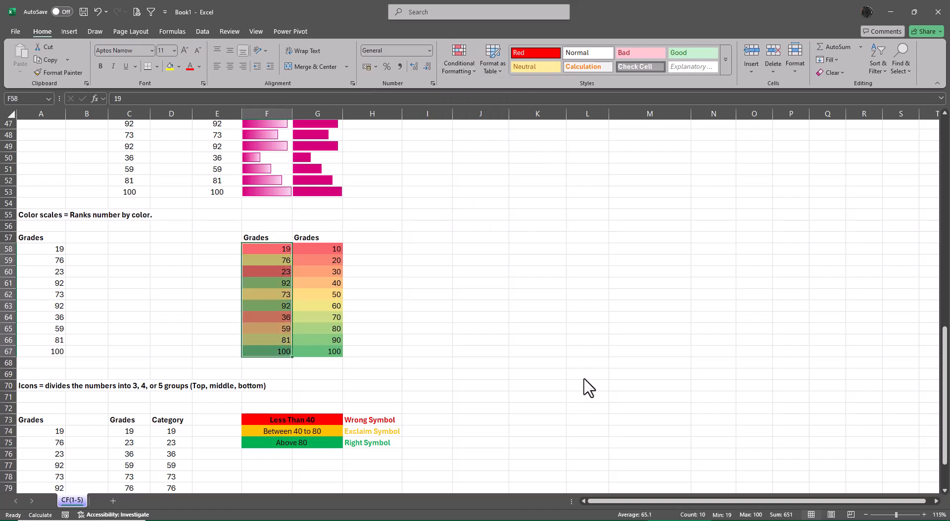
left_click(582, 377)
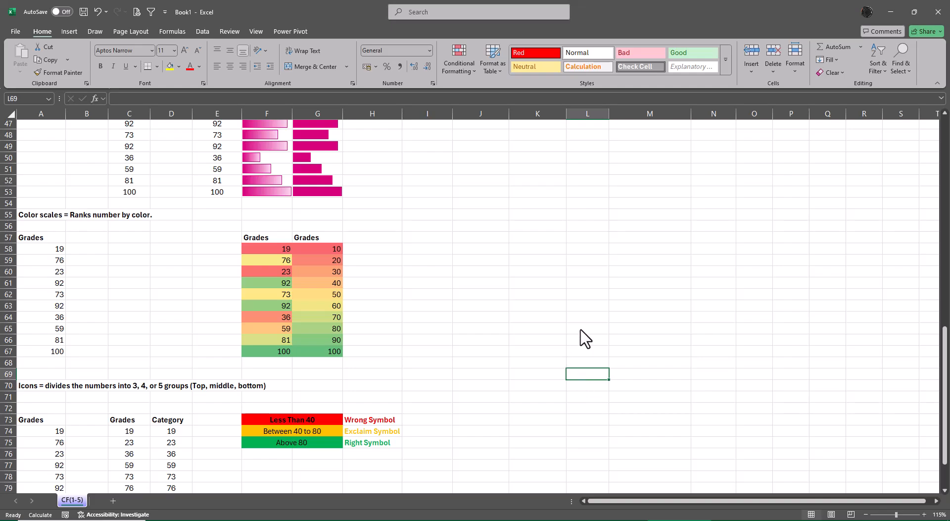
Review the formatted sections of the sheet and look over the available icon sets.
scroll(728, 355, "up", 15)
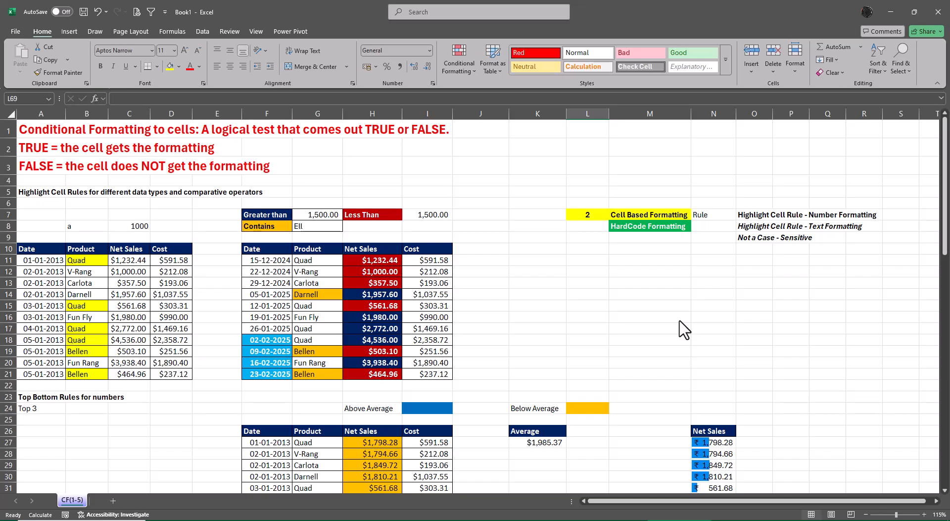
scroll(685, 330, "down", 11)
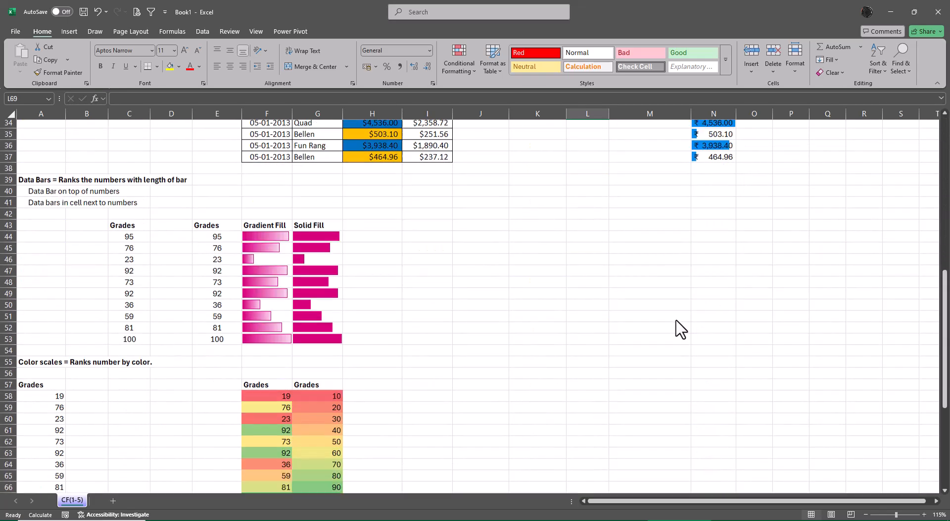
scroll(681, 329, "down", 7)
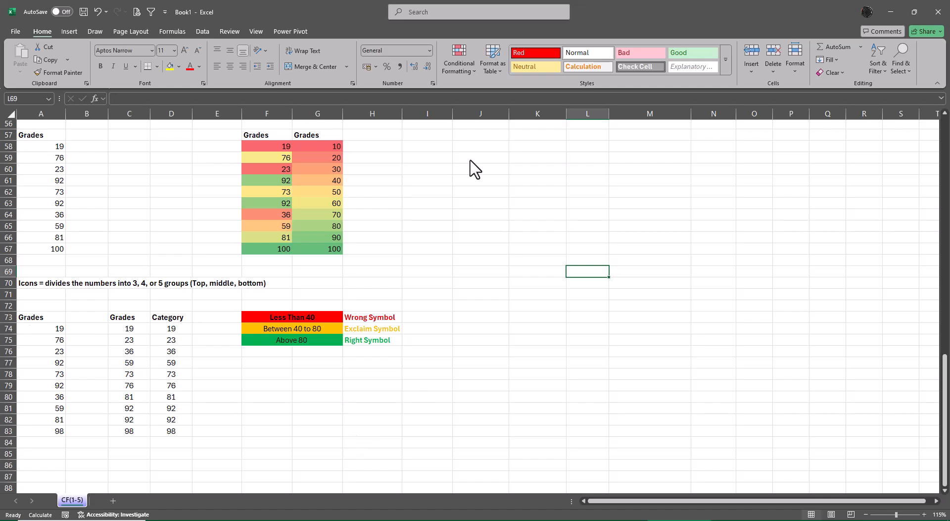
left_click(448, 61)
mouse_move(489, 175)
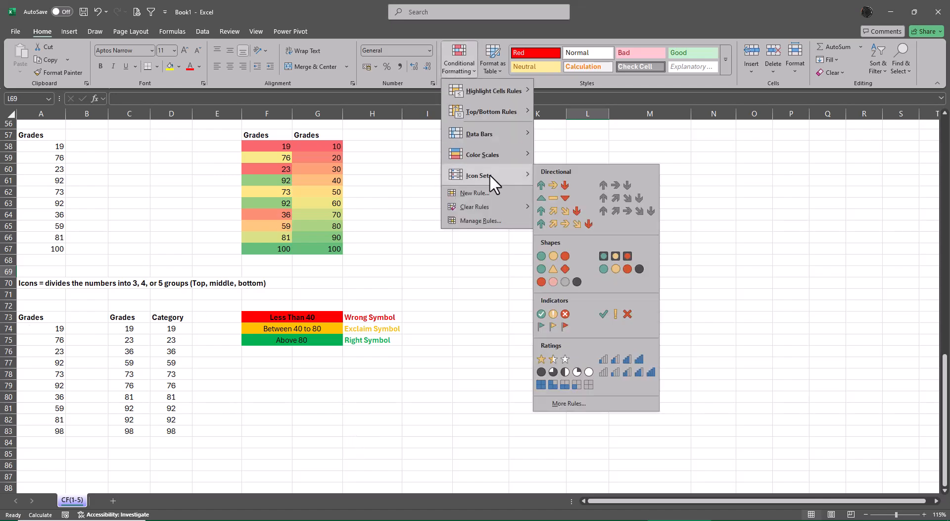
left_click(465, 216)
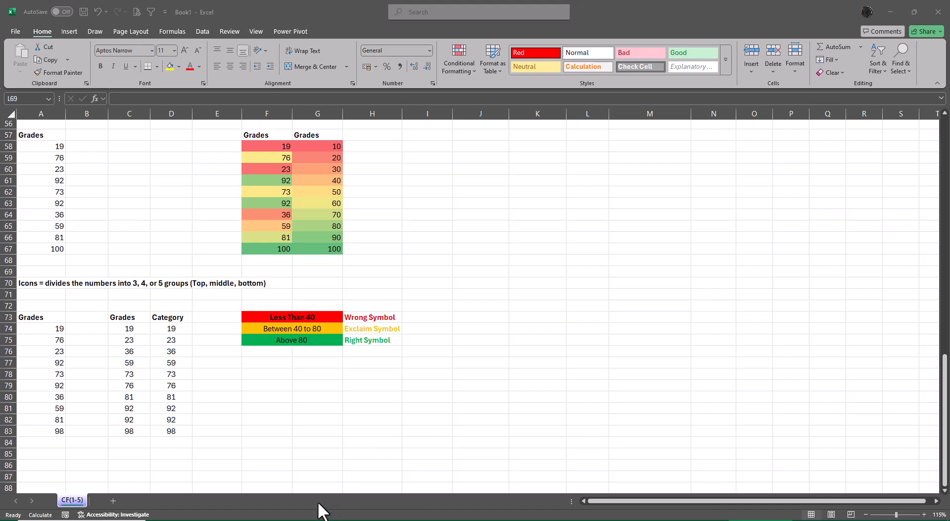
left_click(464, 74)
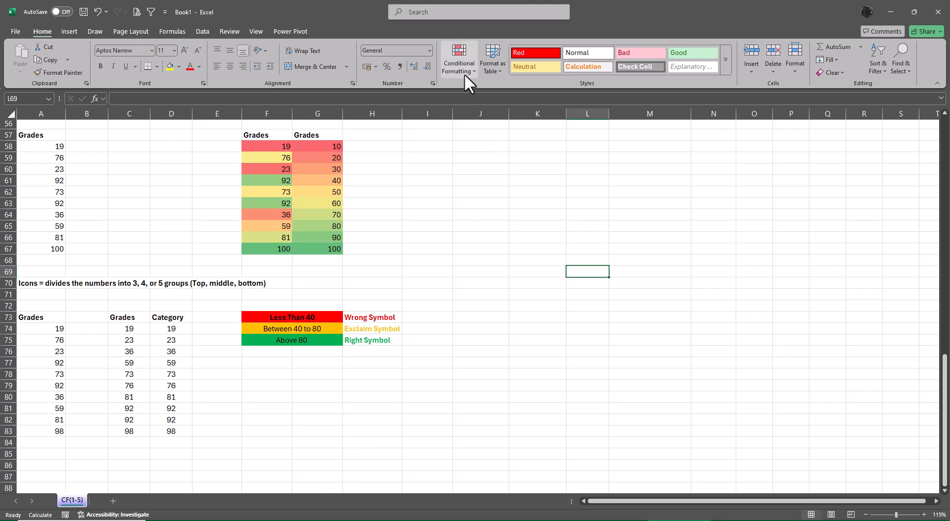
left_click(462, 61)
mouse_move(492, 168)
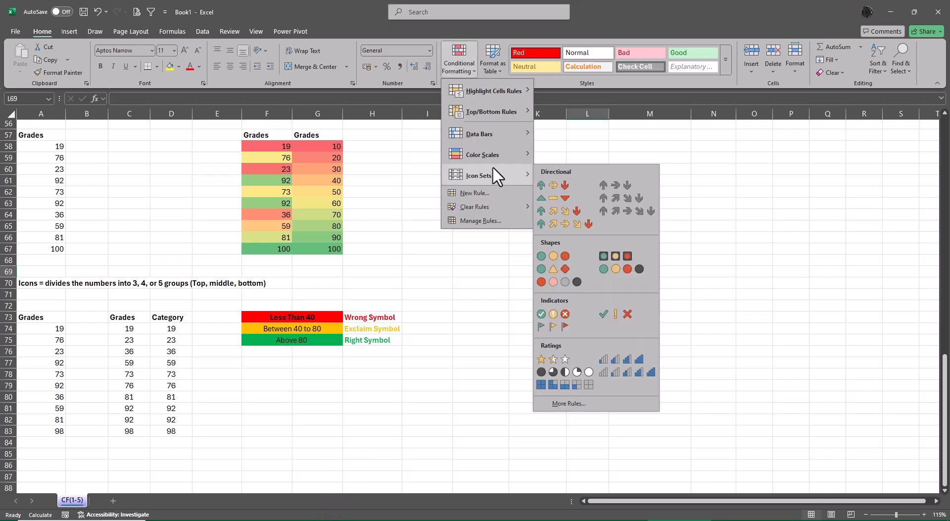
left_click(707, 221)
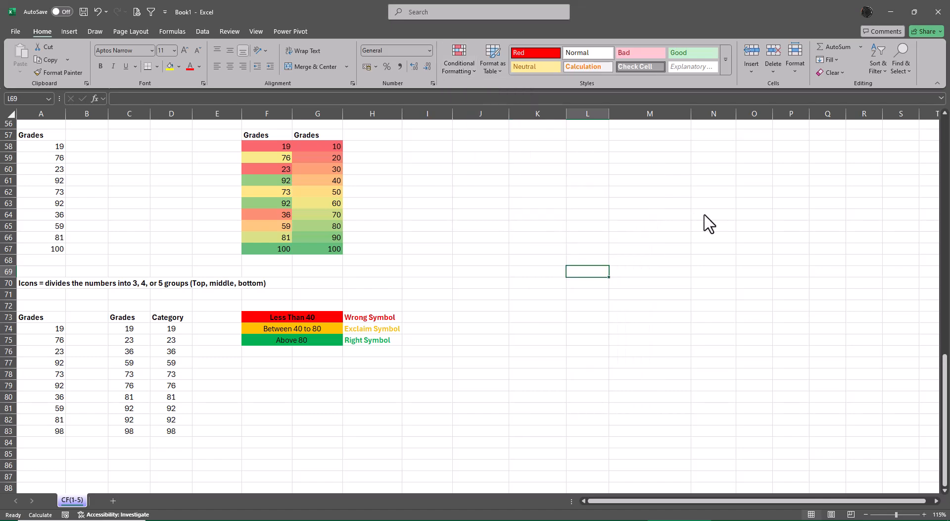
Apply the uncircled check, exclamation and cross icon set to the Category values in D74:D83.
left_click_drag(174, 331, 167, 437)
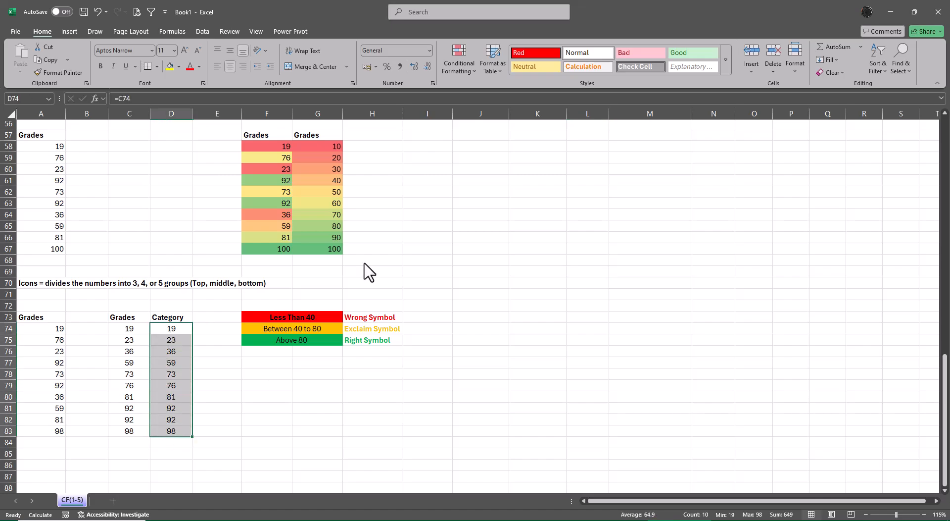
left_click(459, 53)
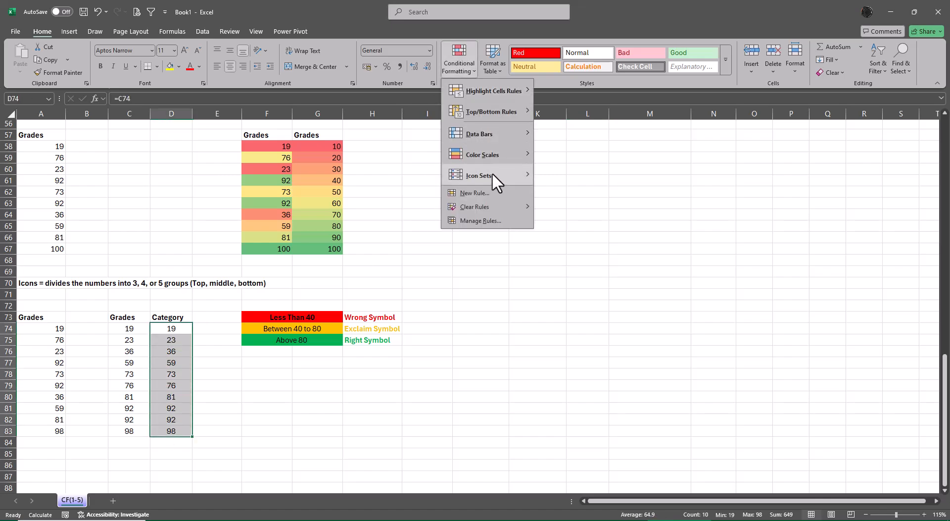
mouse_move(492, 173)
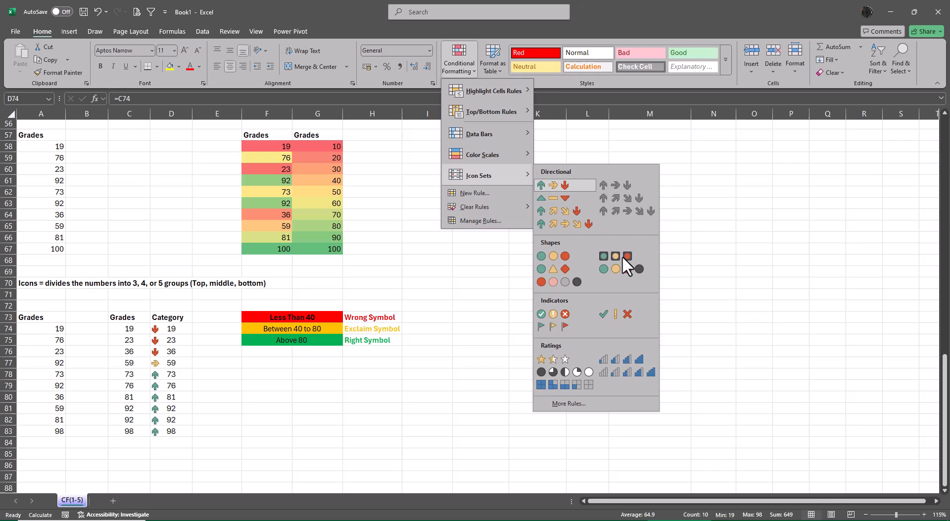
left_click(621, 314)
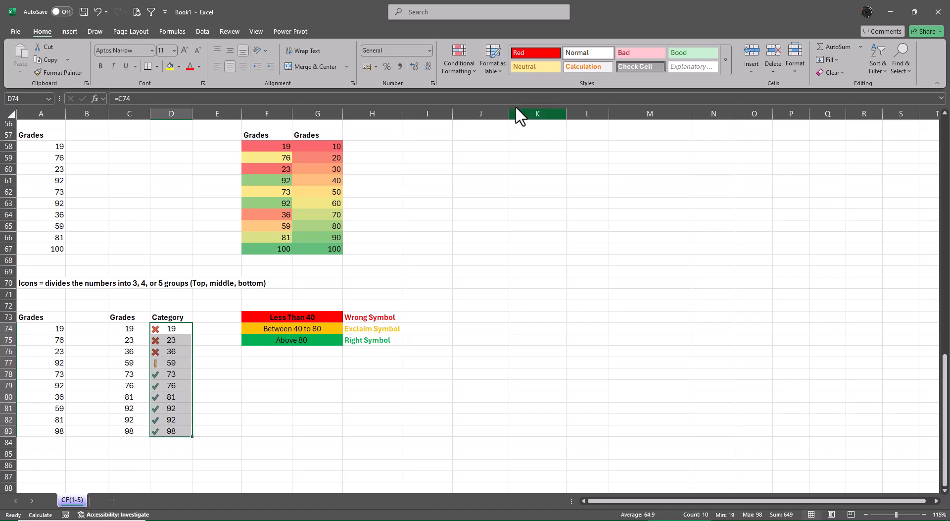
Examine the icon set rule's value thresholds for D74:D83 and close the rules manager.
left_click(455, 65)
left_click(483, 220)
left_click(545, 330)
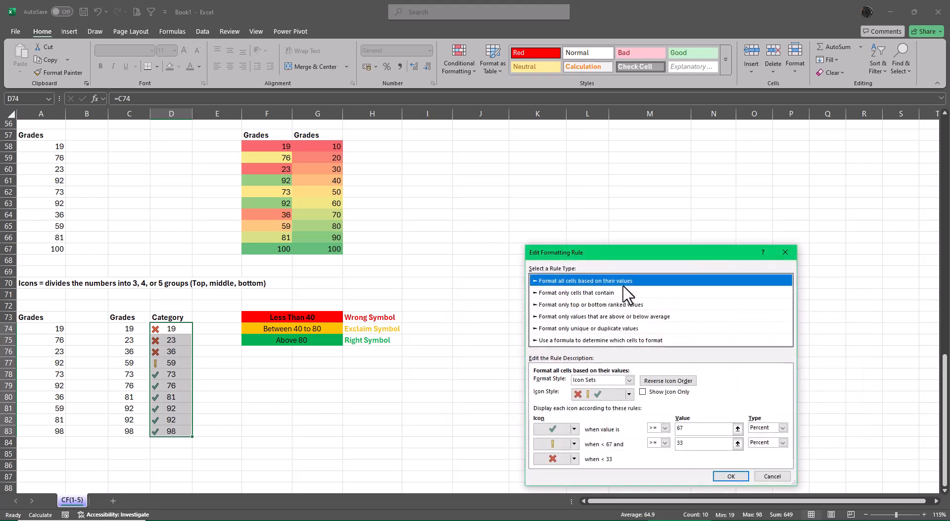
left_click_drag(611, 253, 625, 156)
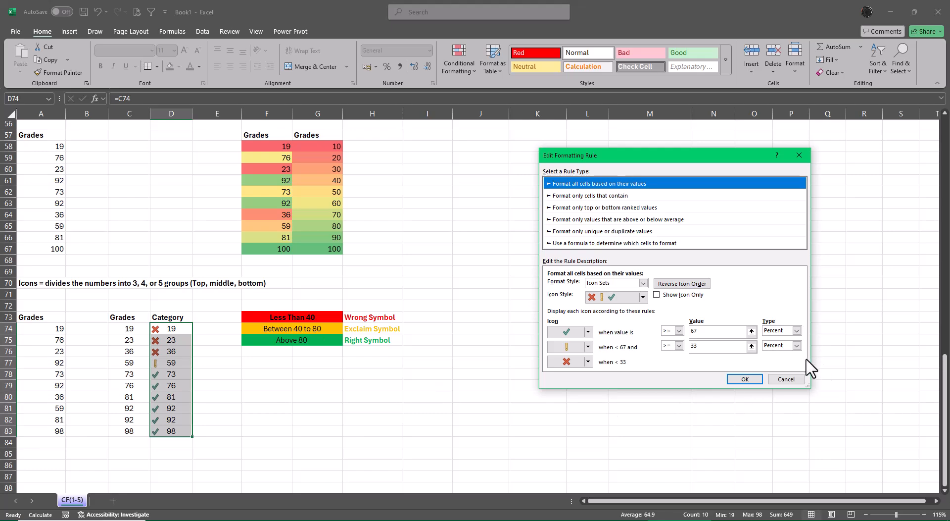
left_click(786, 379)
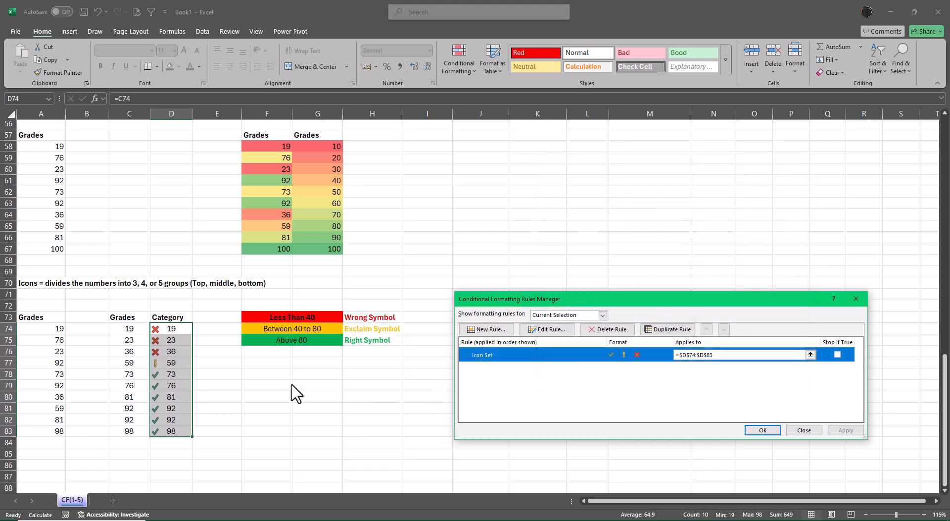
left_click(814, 433)
Change the legend text in F74 to "Between 41 to 80".
left_click(303, 327)
double_click(302, 327)
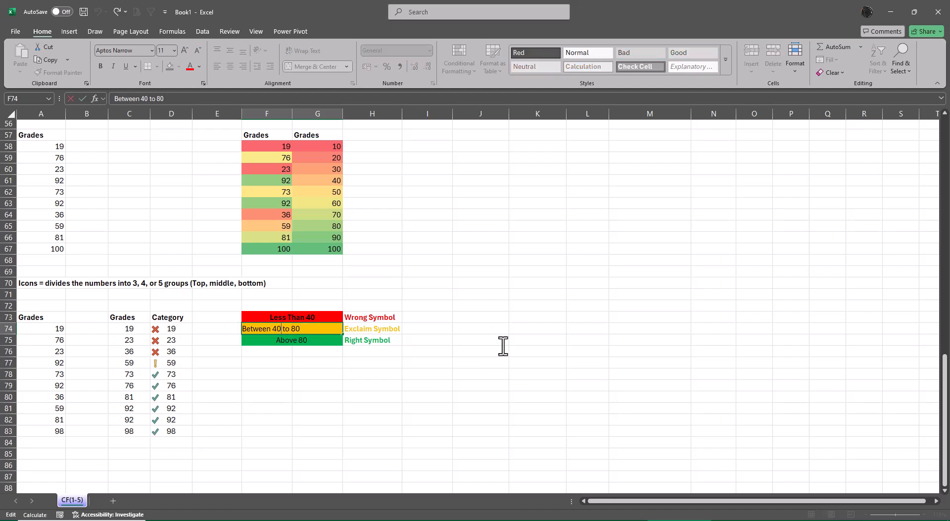
key("BackSpace")
type("1")
key("Return")
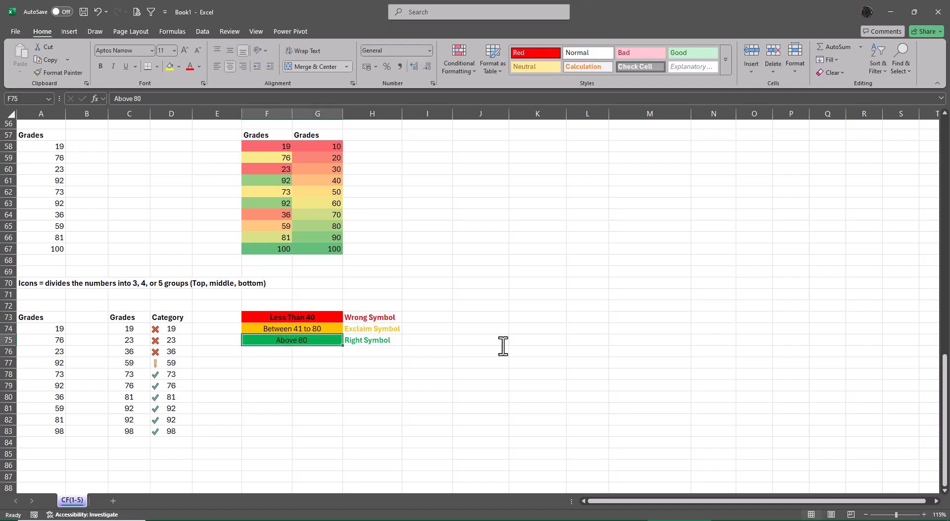
key("F2")
key("Return")
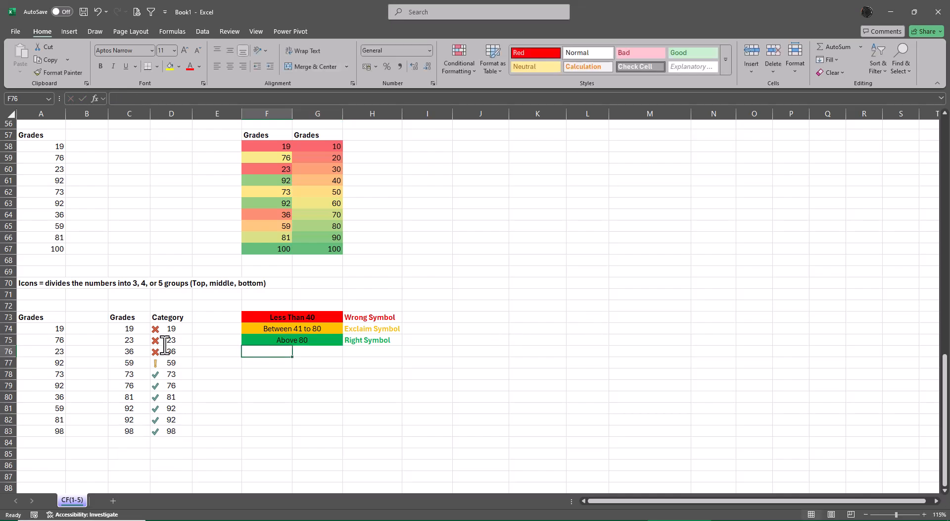
Edit the icon set rule of D74:D83 so the green check marks values > 80, with Number as the type.
left_click_drag(166, 328, 177, 430)
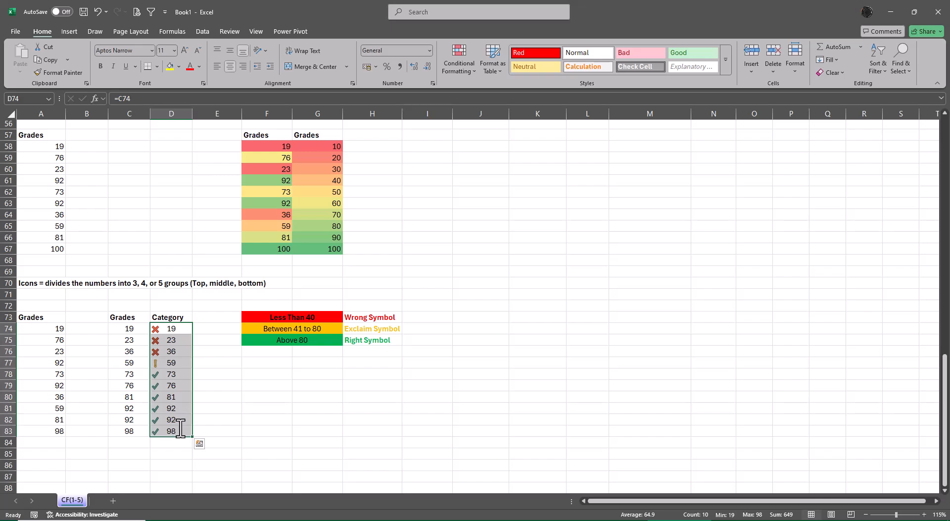
left_click(460, 63)
left_click(487, 224)
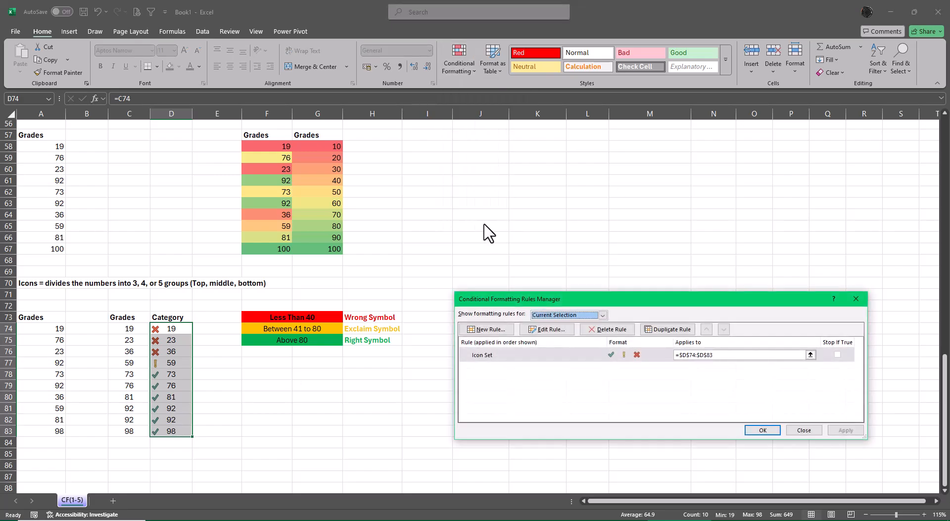
left_click(565, 330)
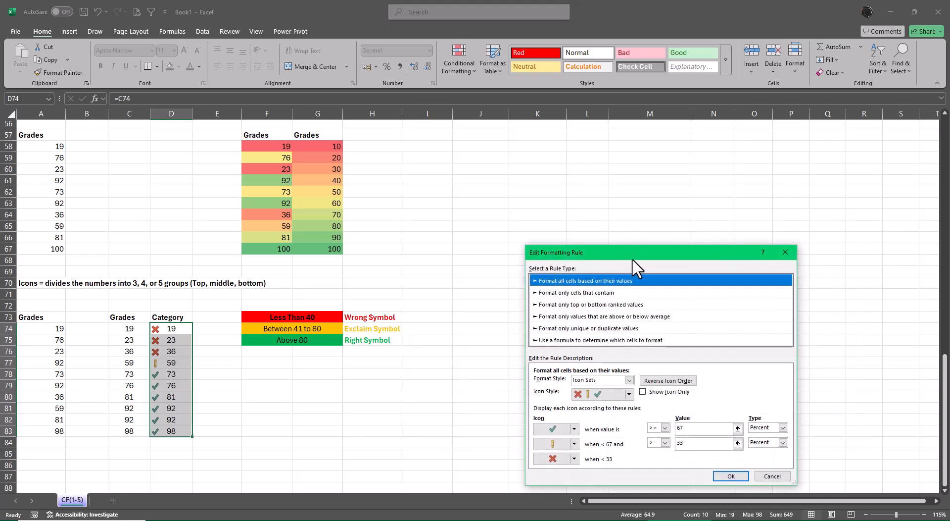
left_click_drag(633, 255, 618, 168)
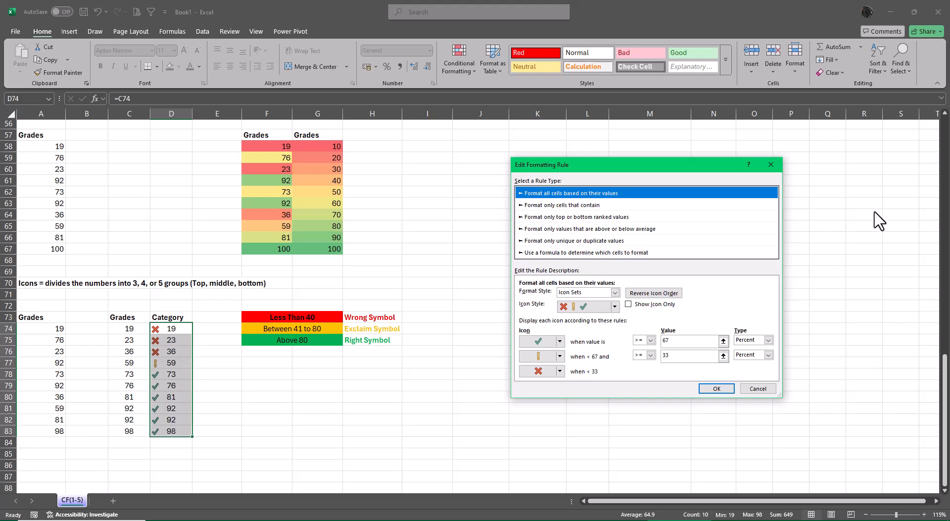
left_click(768, 341)
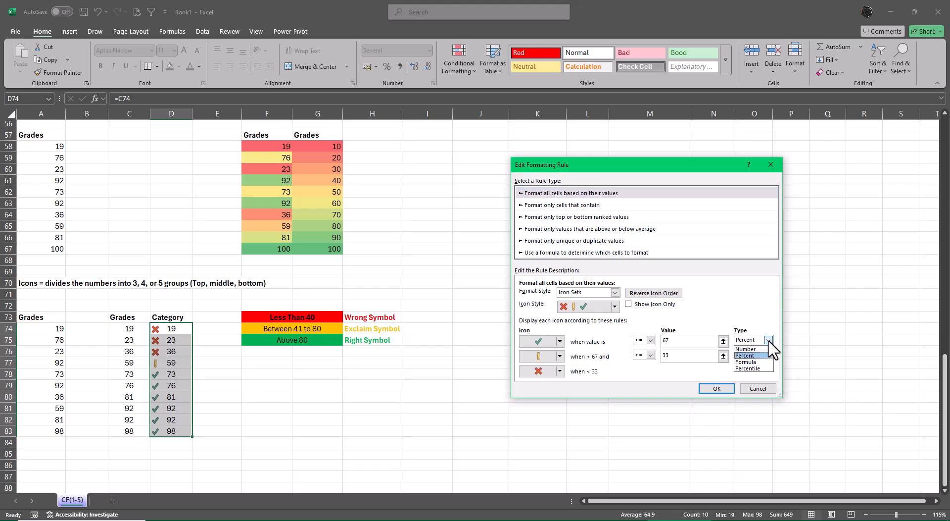
left_click(769, 340)
left_click(679, 341)
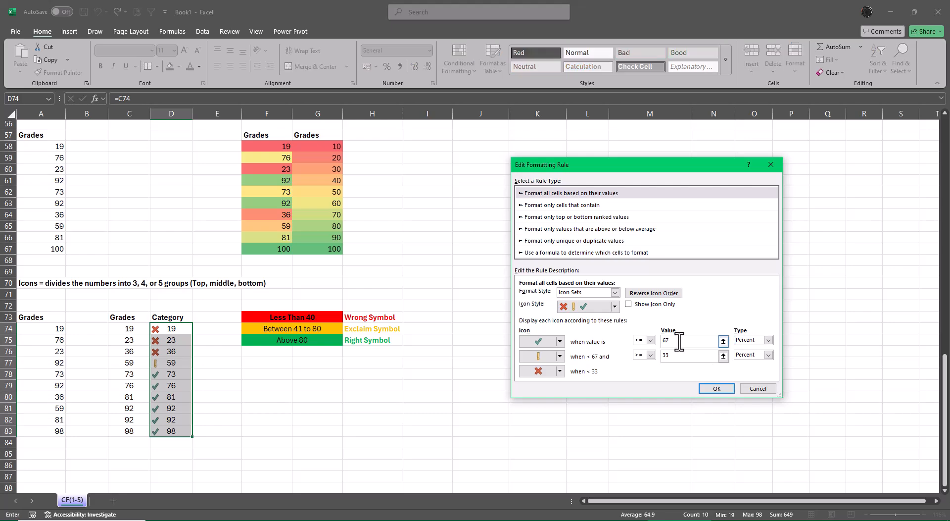
key("BackSpace")
type("80")
left_click(643, 340)
left_click(641, 360)
left_click(768, 340)
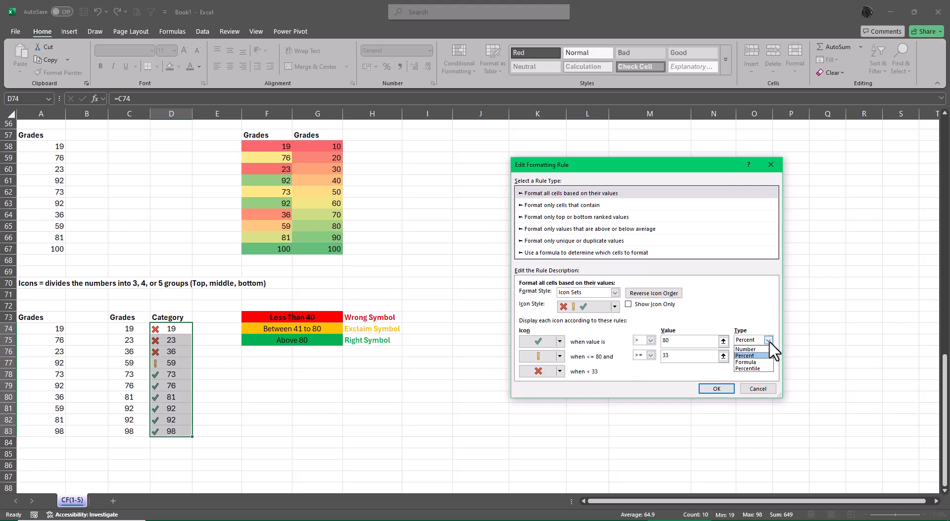
left_click(752, 348)
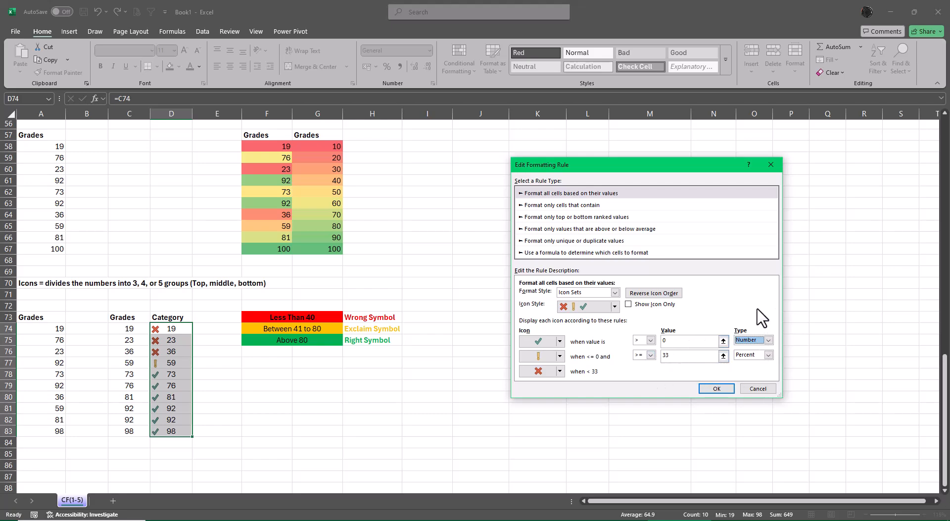
left_click(682, 341)
left_click(651, 341)
left_click(651, 341)
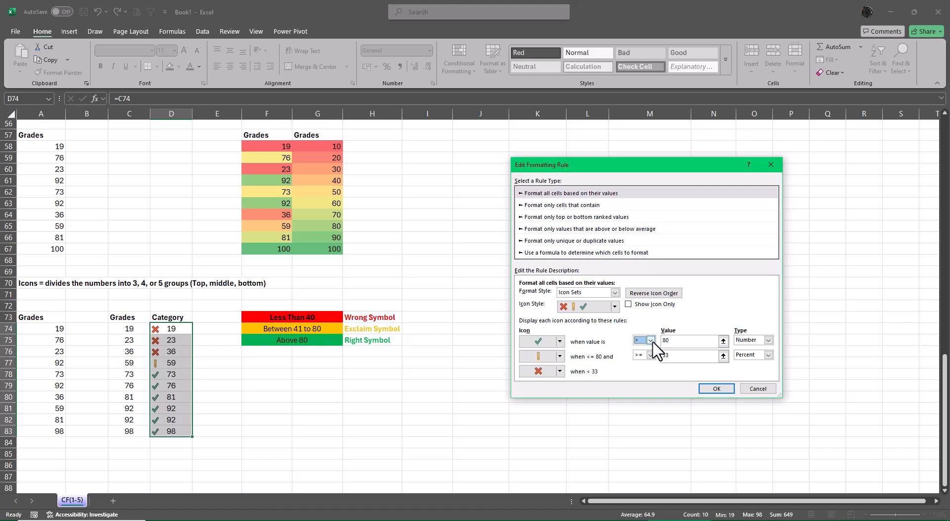
Set the rule's exclamation icon to values >= 40 with Number as the type, and apply the edited rule.
left_click(768, 355)
left_click(757, 362)
left_click(724, 355)
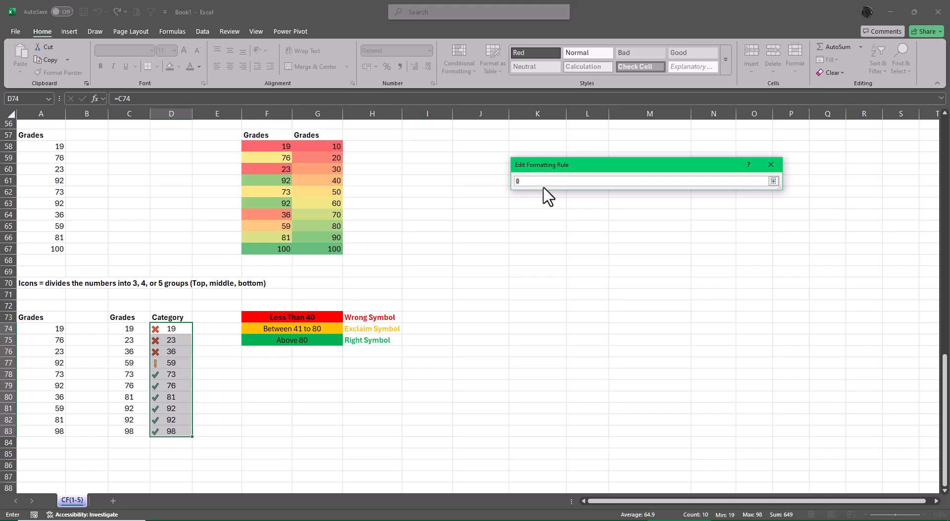
key("BackSpace")
left_click(774, 181)
left_click(650, 355)
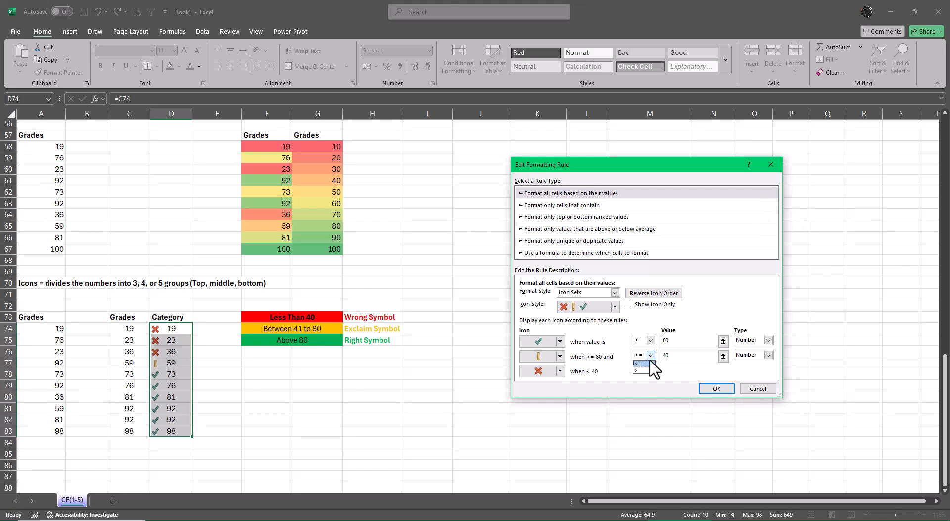
left_click(646, 377)
left_click(650, 355)
left_click(644, 364)
left_click(680, 357)
left_click(725, 389)
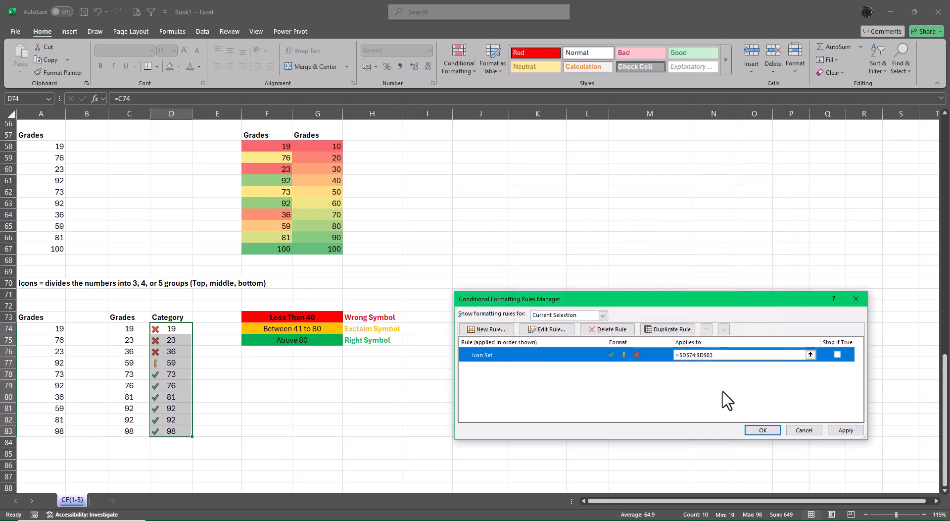
left_click(760, 431)
left_click(734, 351)
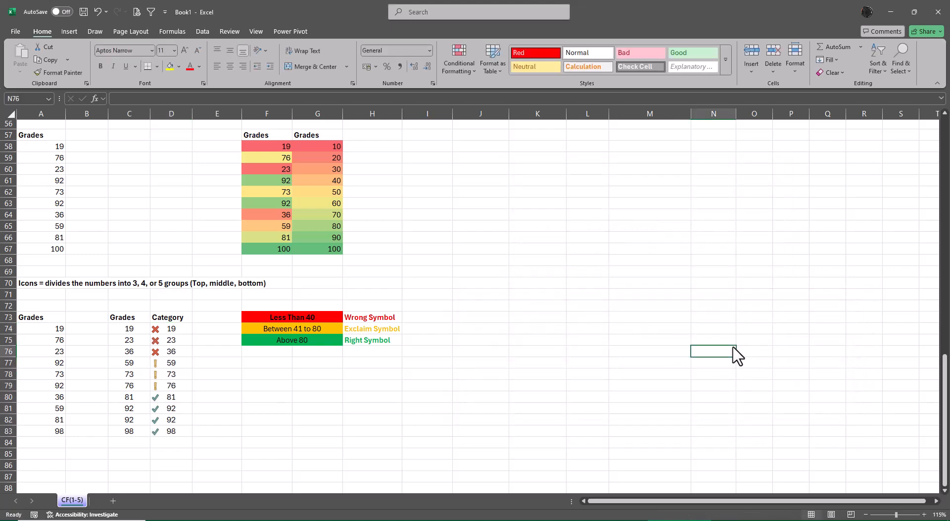
Edit the icon set rule of D74:D83 to show the icons only, without the cell values.
left_click_drag(175, 328, 191, 435)
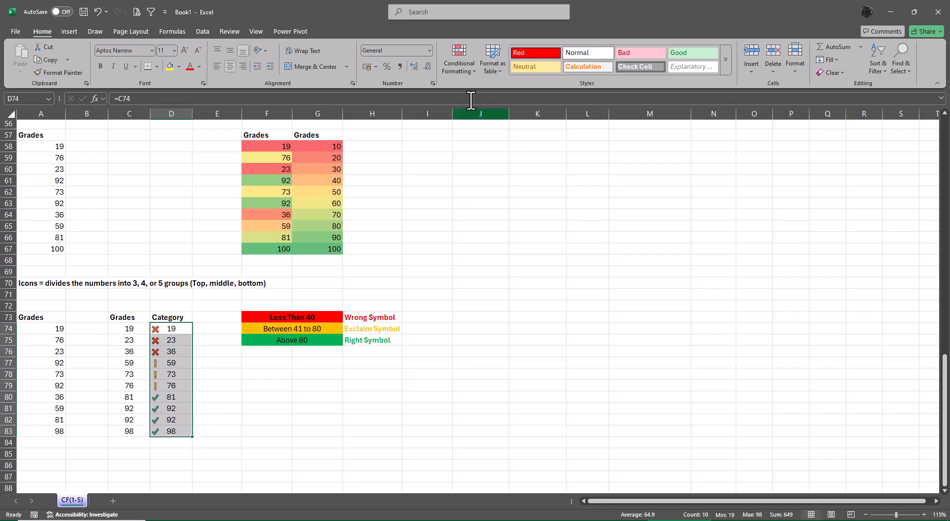
left_click(458, 63)
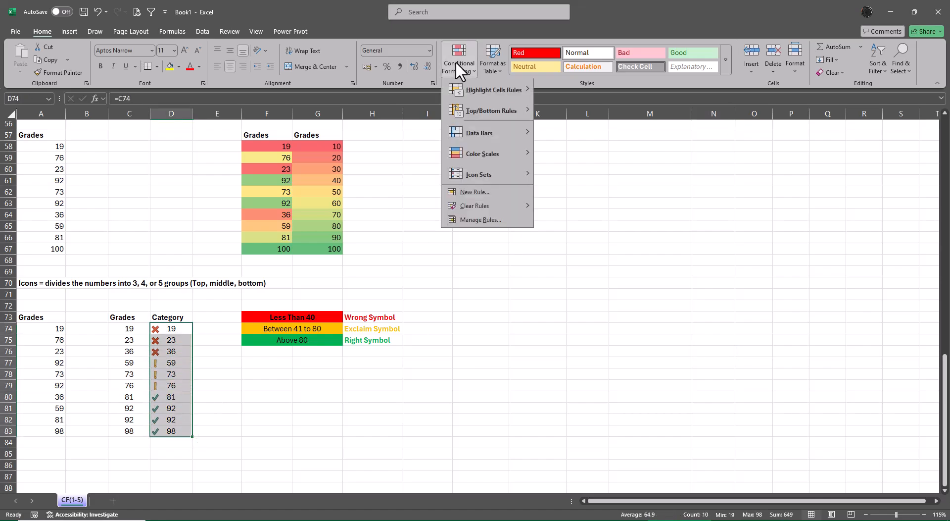
left_click(478, 221)
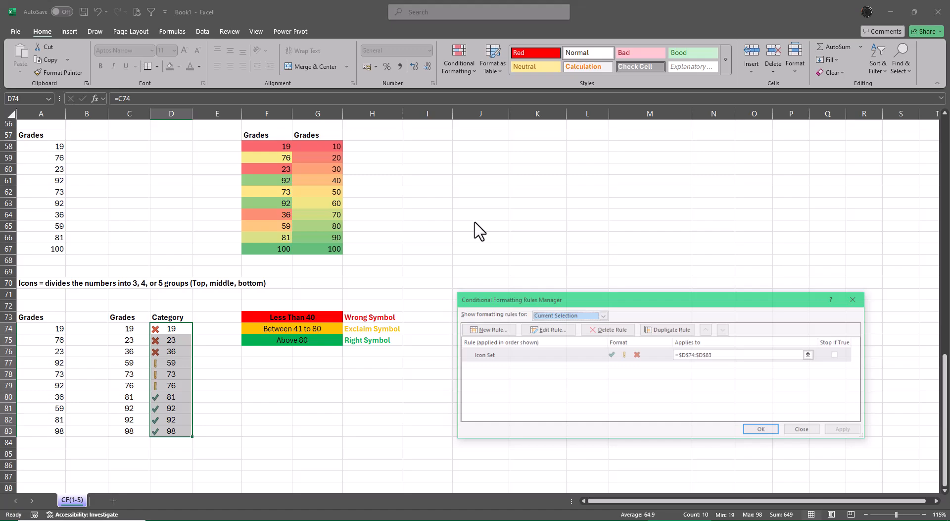
left_click(543, 329)
left_click(643, 392)
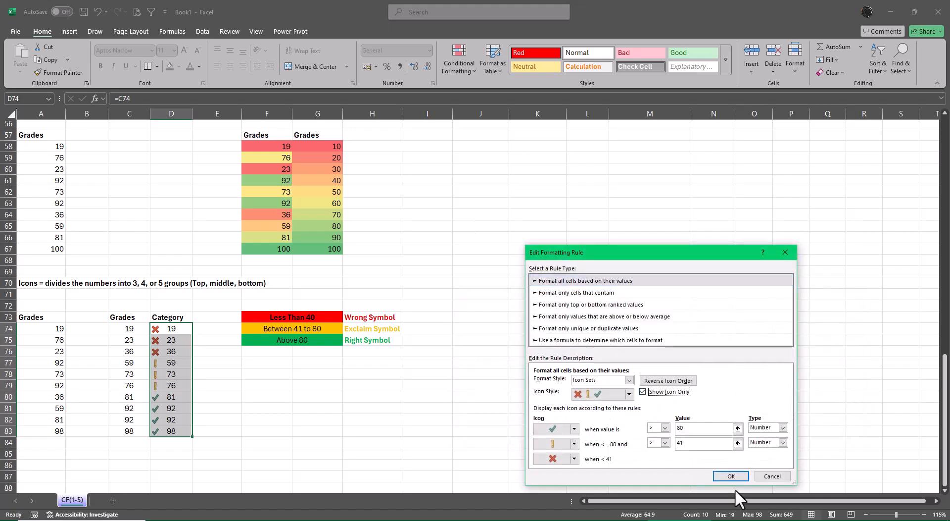
left_click(731, 477)
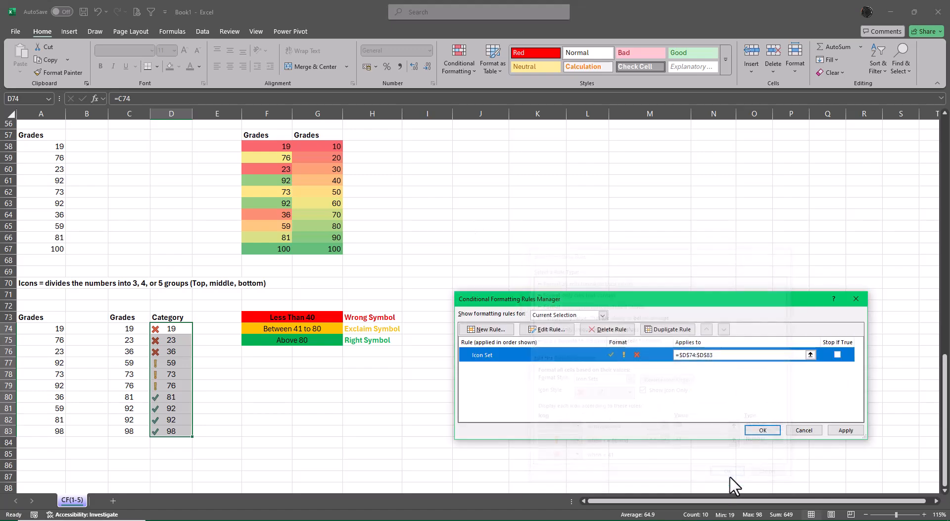
left_click(763, 430)
left_click(757, 333)
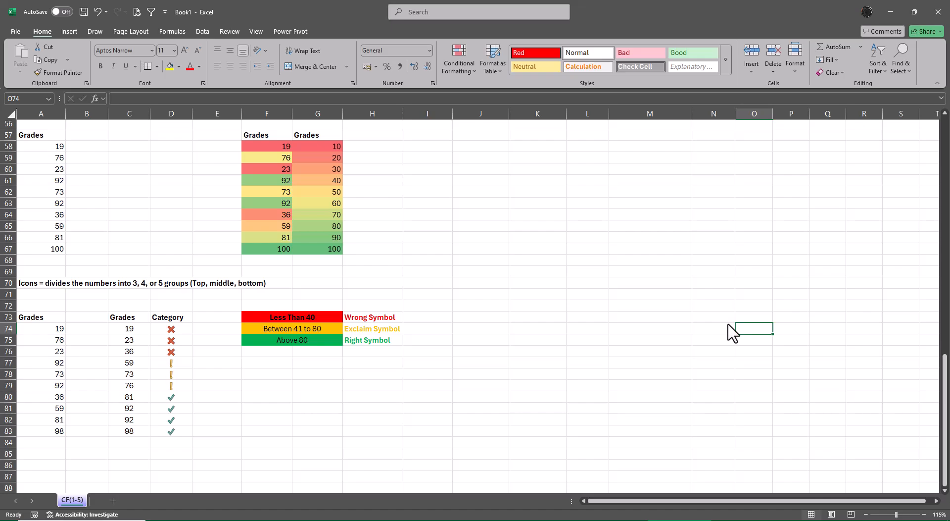
Test the category icons by entering 41 in D76 and 81 in D79, and undo both entries.
key("Left")
key("Left")
key("Left")
key("Left")
key("Left")
key("Left")
key("Left")
key("Left")
key("Left")
key("Left")
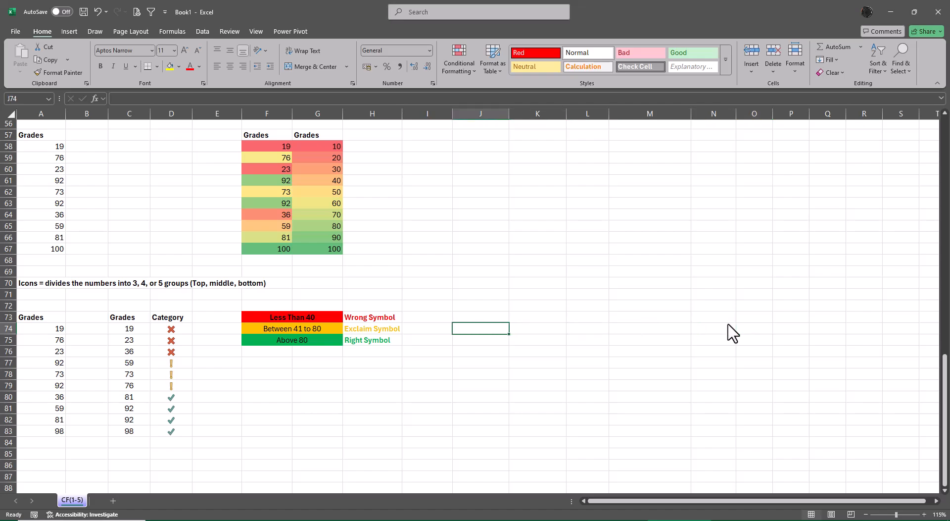
key("Down")
key("Down")
key("Down")
key("Down")
key("Down")
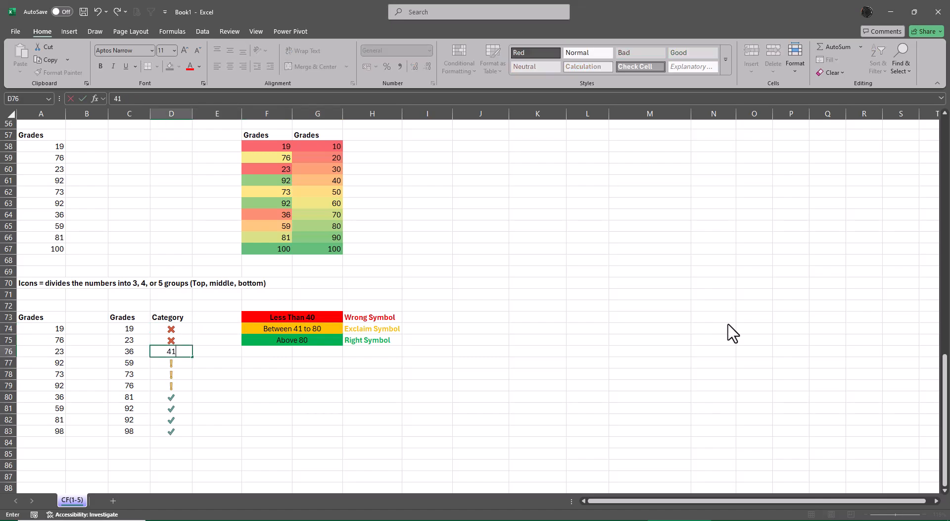
key("Down")
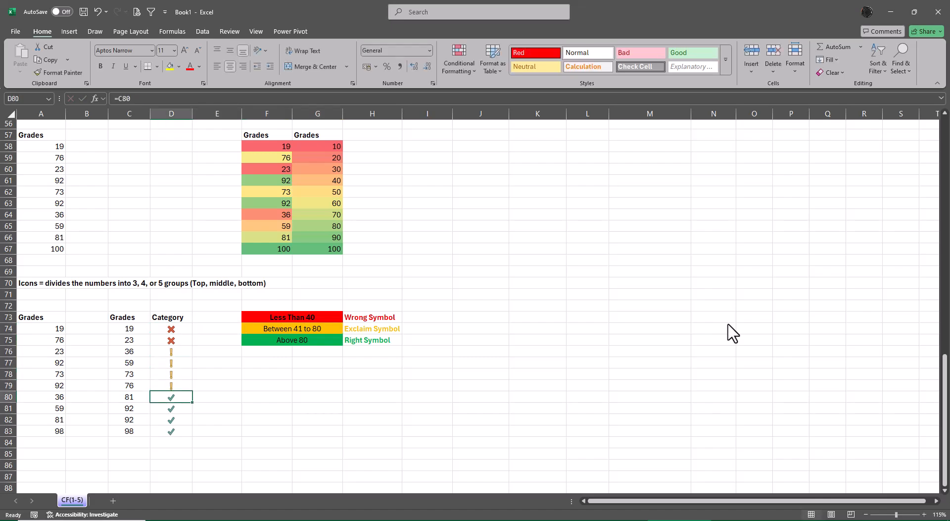
key("Up")
type("81")
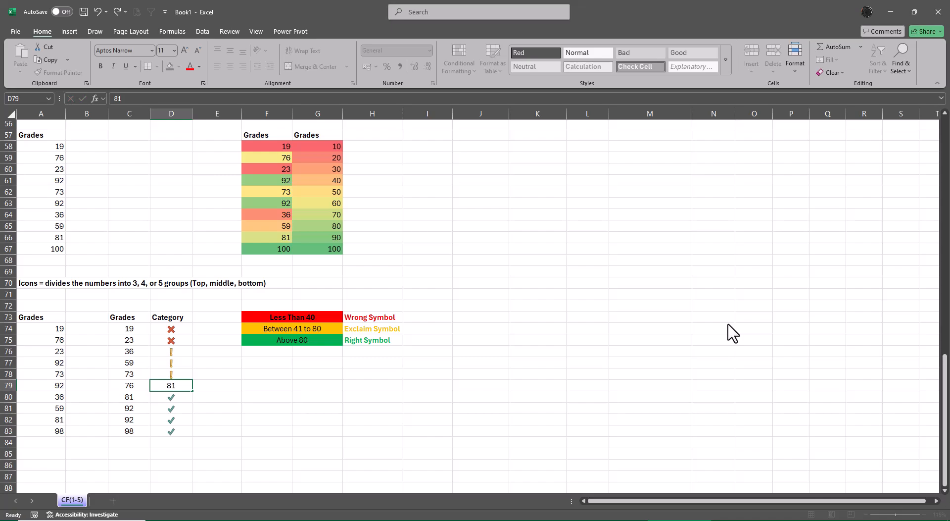
key("Return")
key("ctrl+z")
key("ctrl+z")
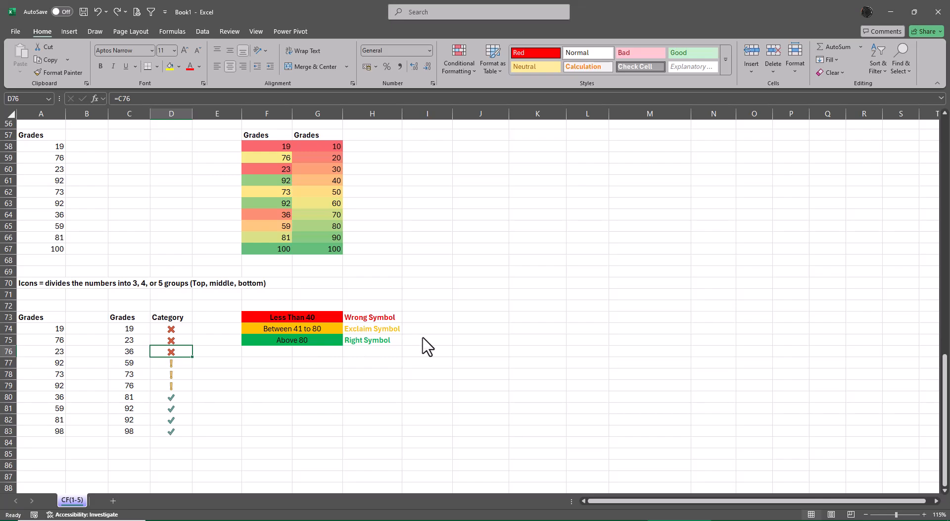
Replace the symbol descriptions in H73:H75 with the numbers 40, 60 and 82.
left_click(374, 319)
key("shift+Down")
key("shift+Down")
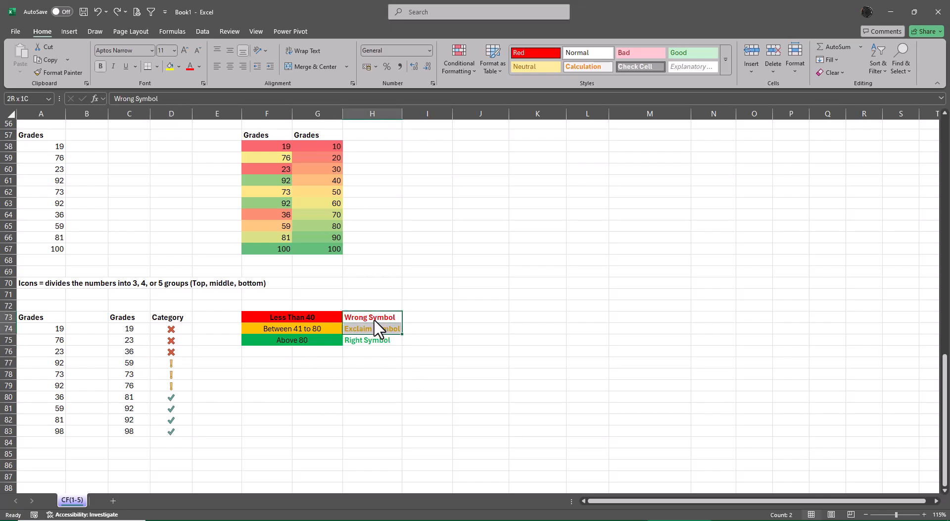
key("Delete")
left_click(374, 319)
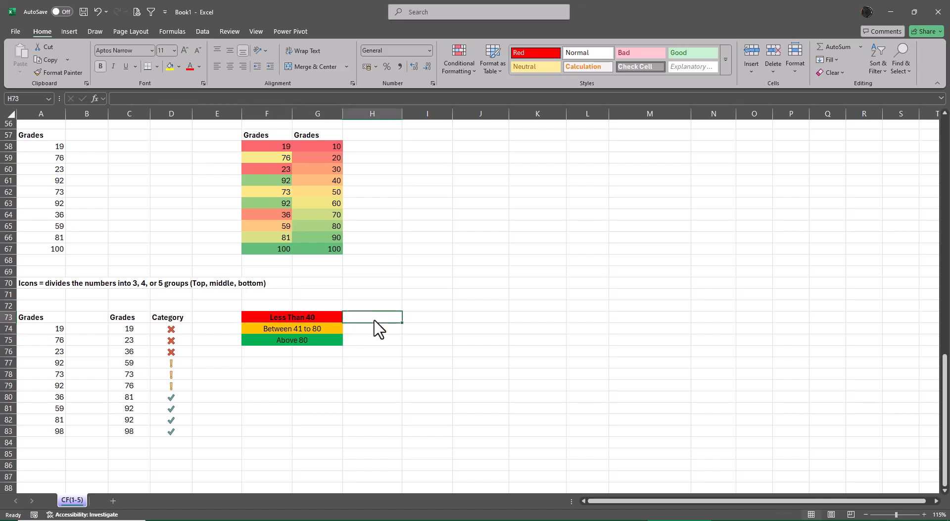
type("40")
key("Return")
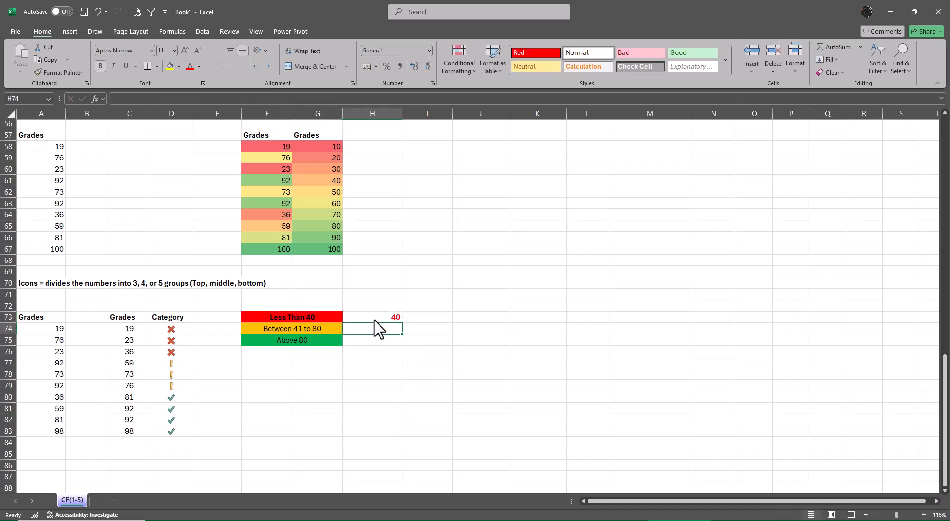
type("60")
key("Return")
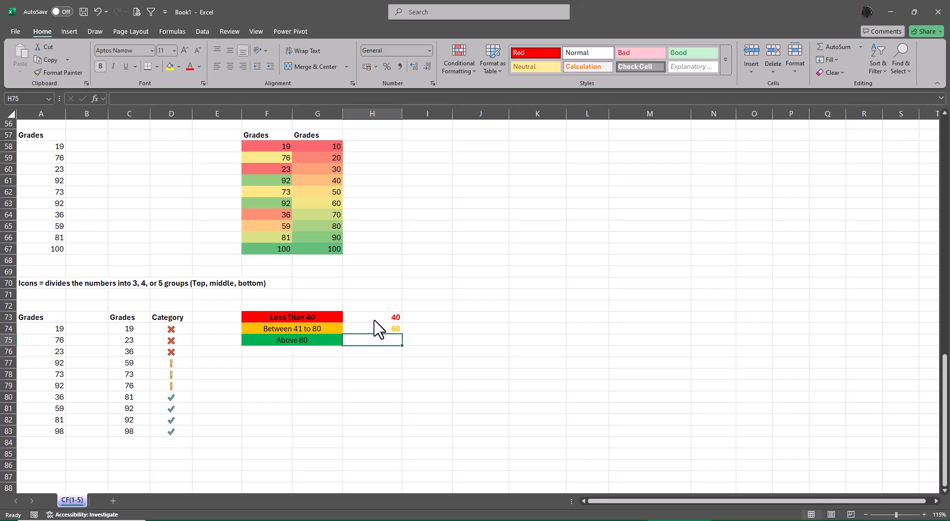
type("82")
Apply the uncircled check mark, exclamation and cross icon set to H73:H75.
left_click(374, 319)
key("shift+Down")
key("shift+Down")
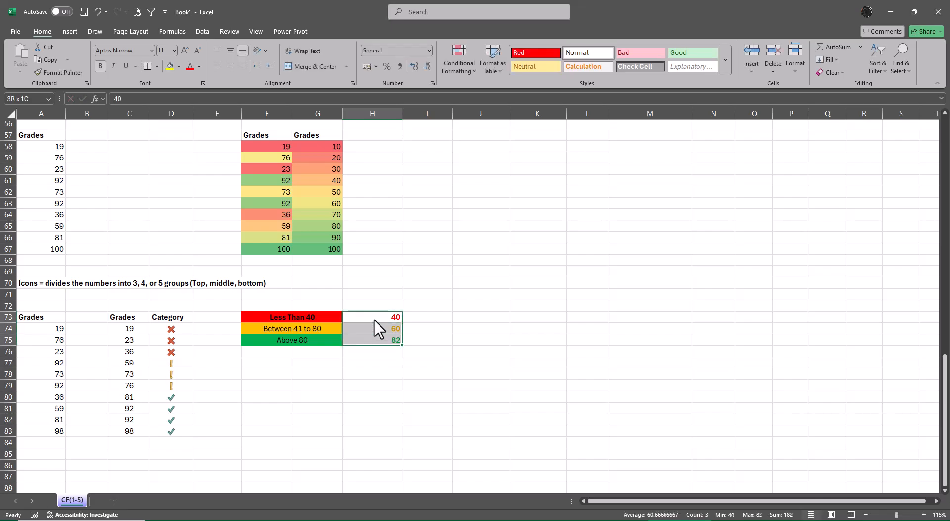
left_click(457, 65)
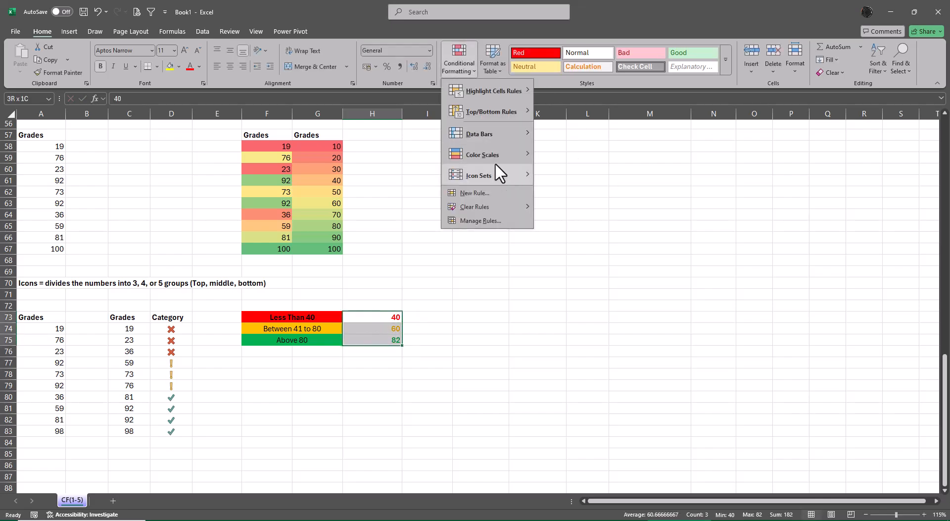
mouse_move(492, 174)
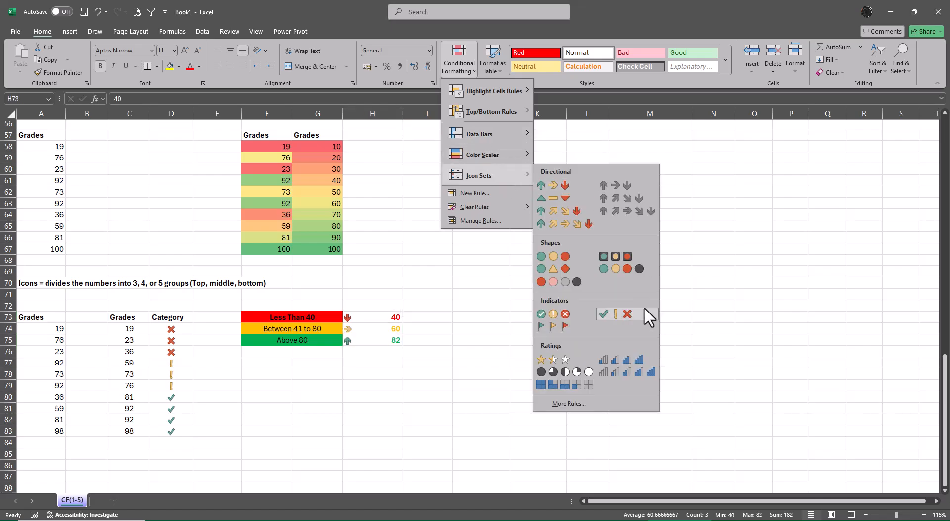
left_click(619, 316)
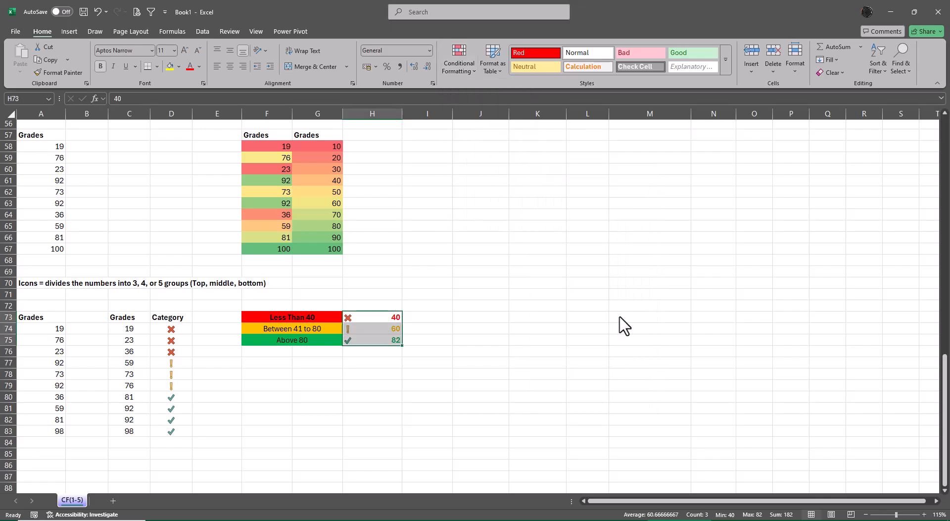
Edit the icon set rule of H73:H75 to show the icons only, and center the icons in their cells.
left_click(456, 62)
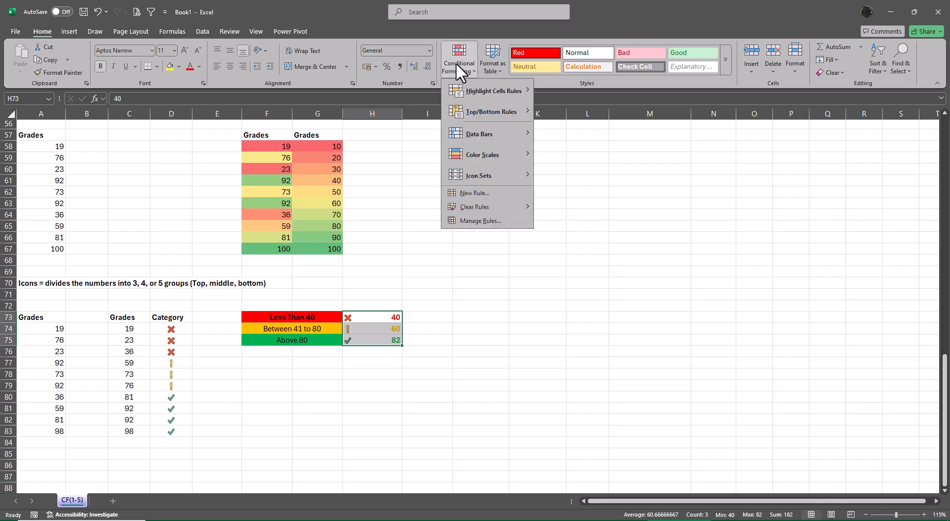
left_click(480, 220)
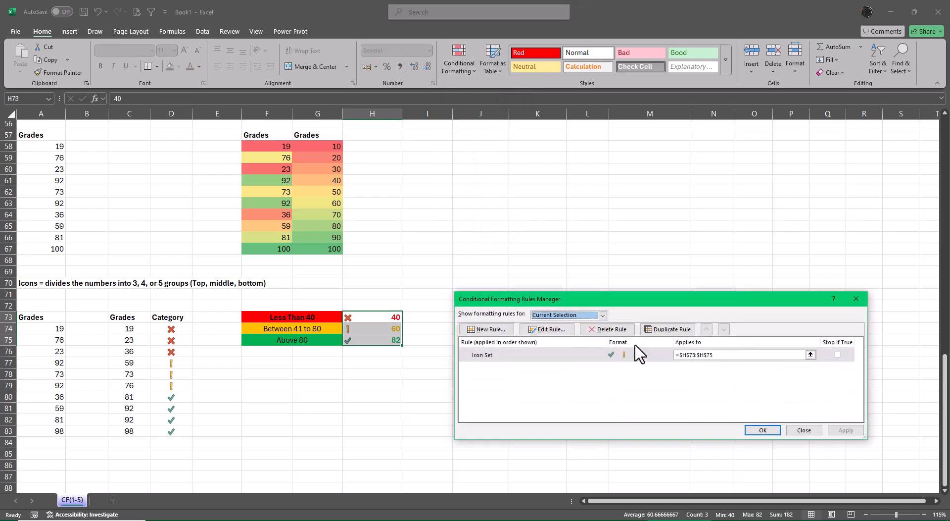
left_click(553, 331)
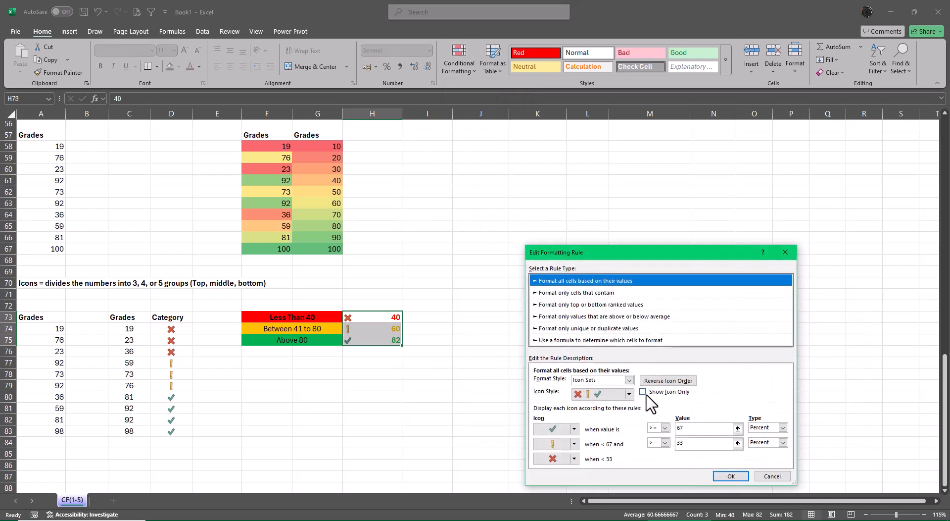
left_click(643, 391)
left_click(731, 477)
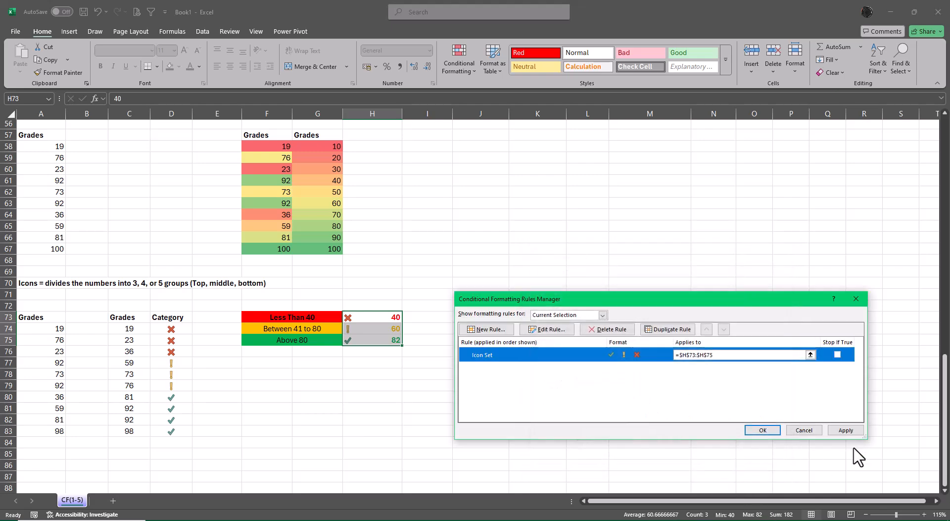
left_click(846, 429)
left_click(762, 430)
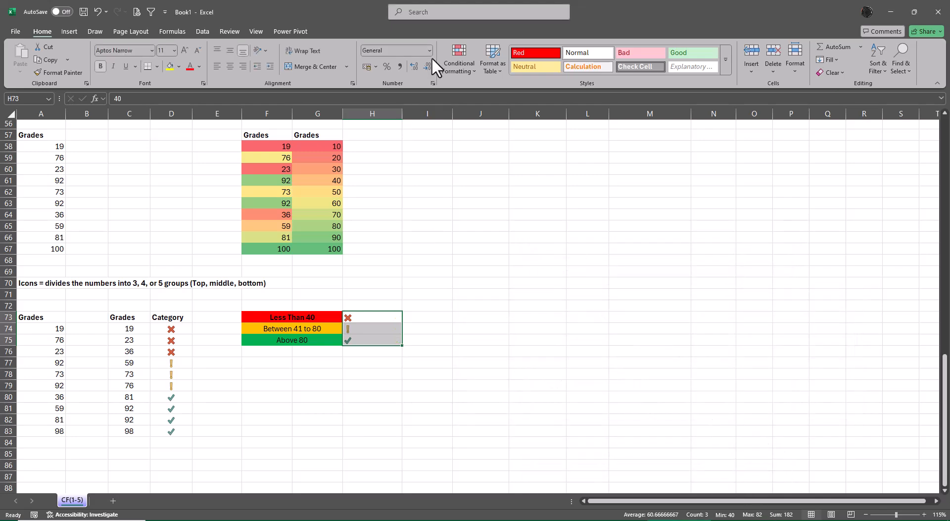
left_click(233, 65)
left_click(587, 272)
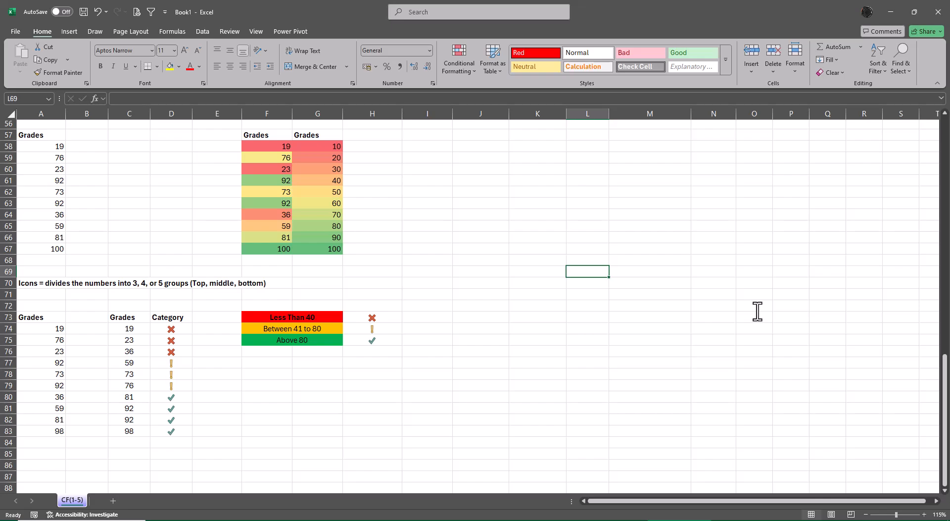
Start saving the workbook as a new file with the name Conditional Formatting.
key("F12")
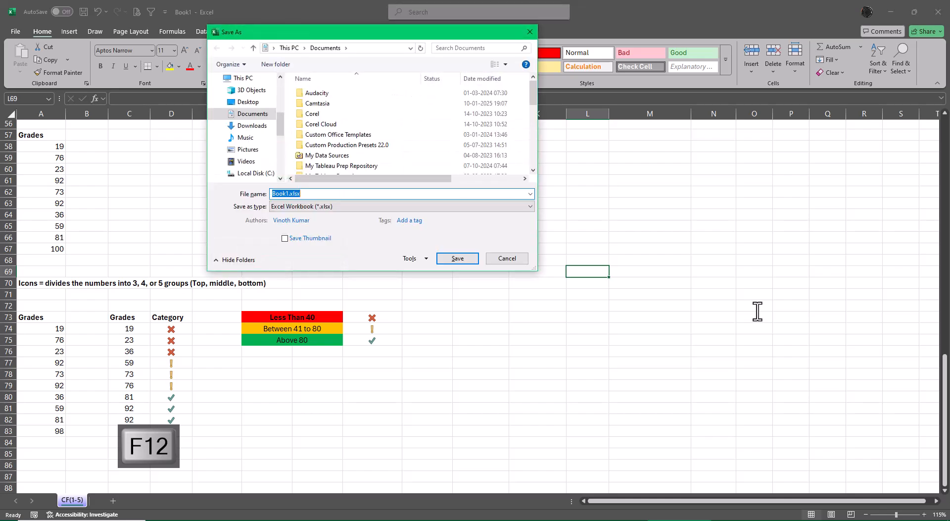
type("Cn")
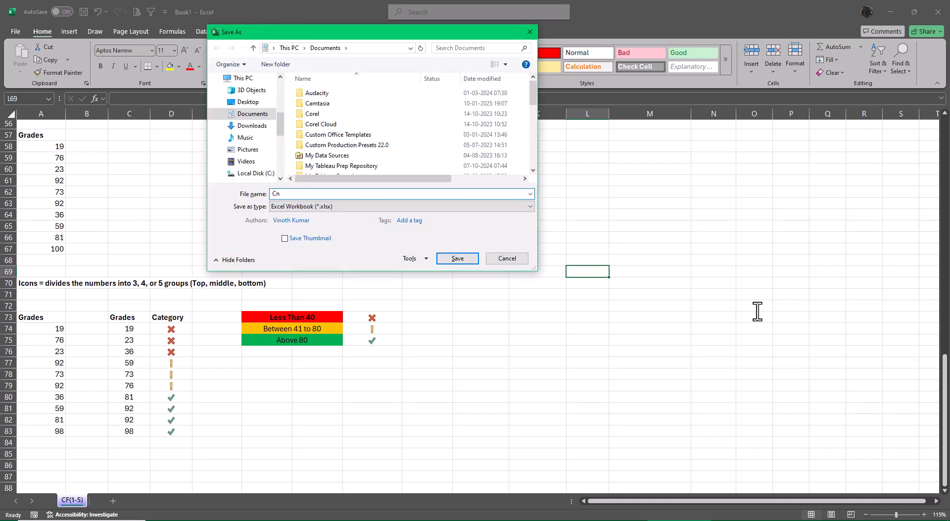
key("BackSpace")
type("onditional Formatting")
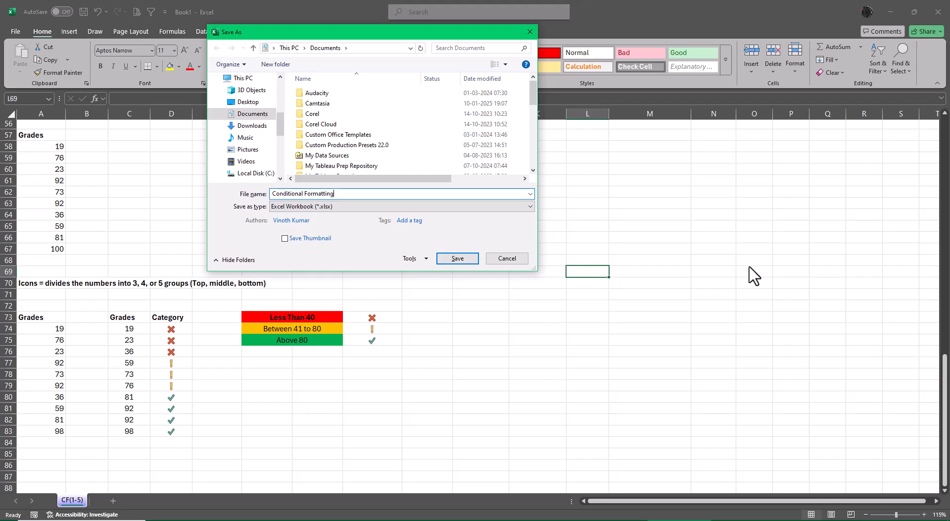
Choose the Excel Files folder inside XL4free - Phase 1 on the Desktop as the save location.
left_click(243, 104)
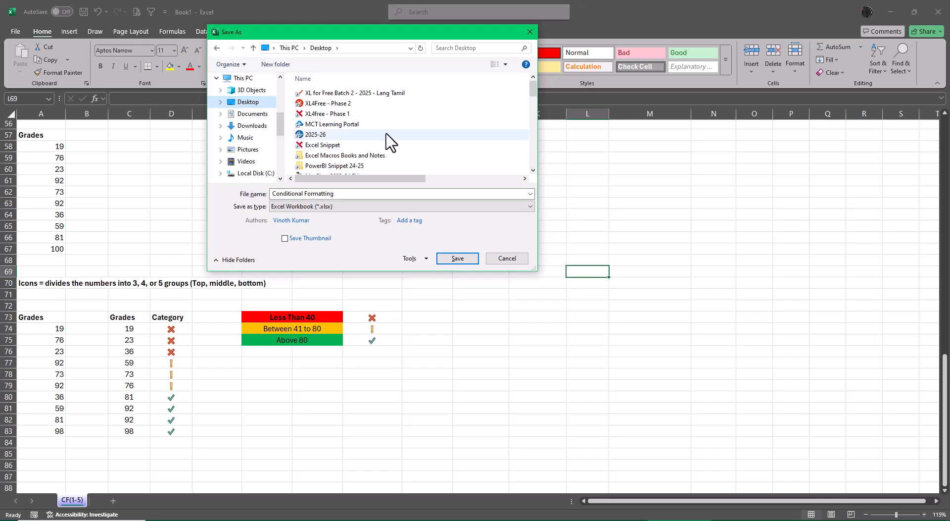
double_click(333, 115)
scroll(338, 119, "down", 2)
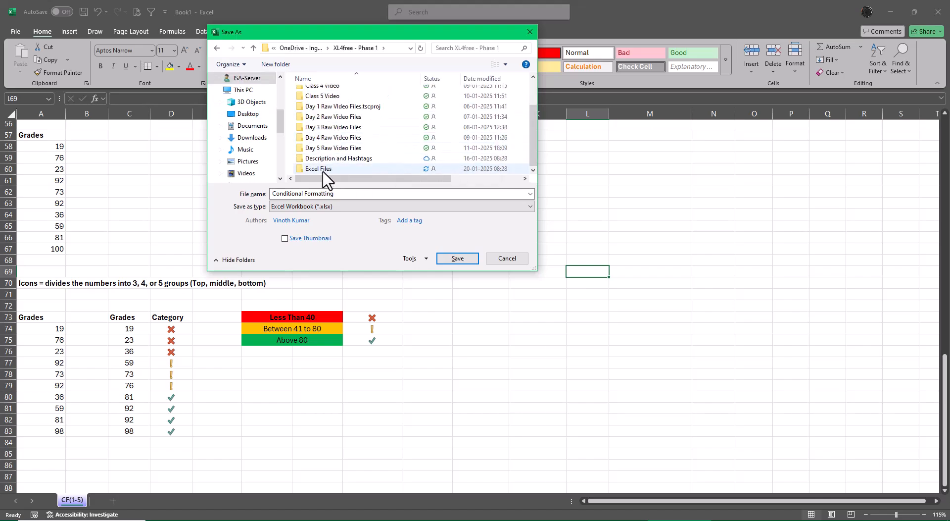
double_click(321, 170)
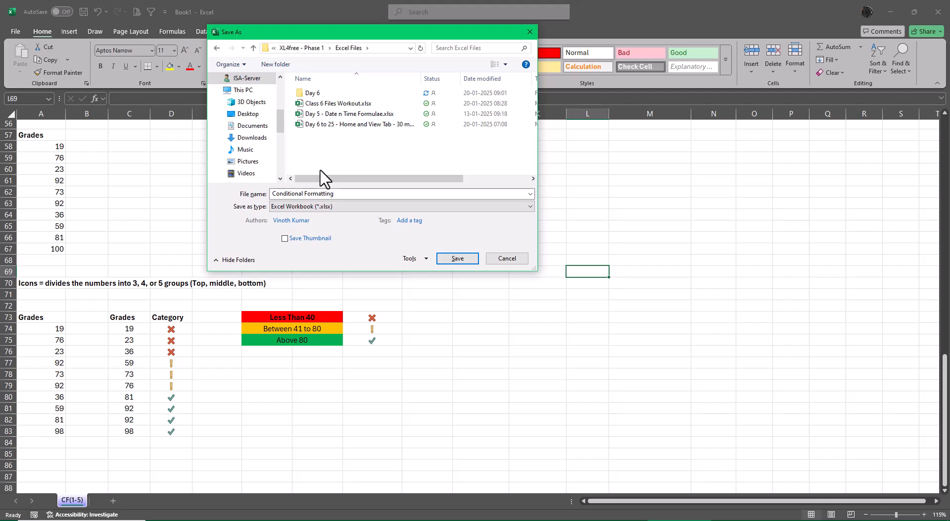
Change the file name to Class 6 Conditional Formatting and save the workbook.
left_click(352, 194)
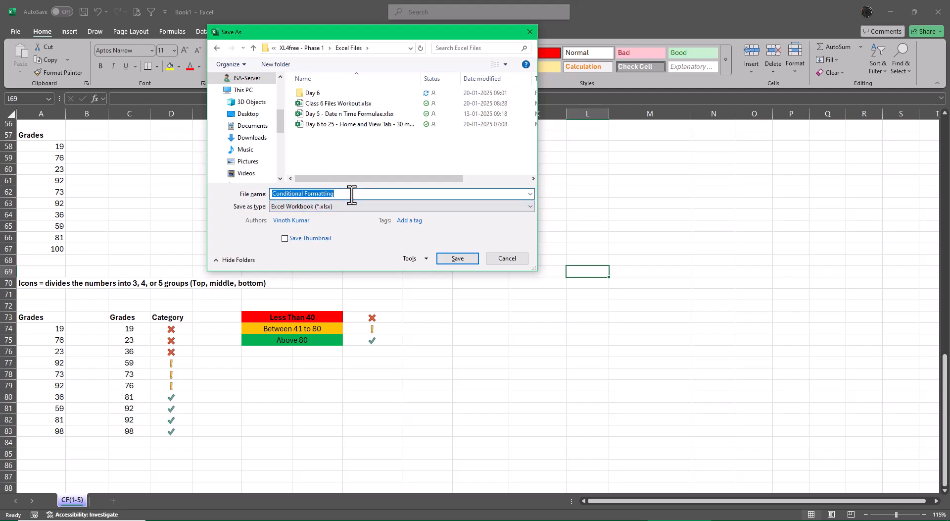
type("Class ")
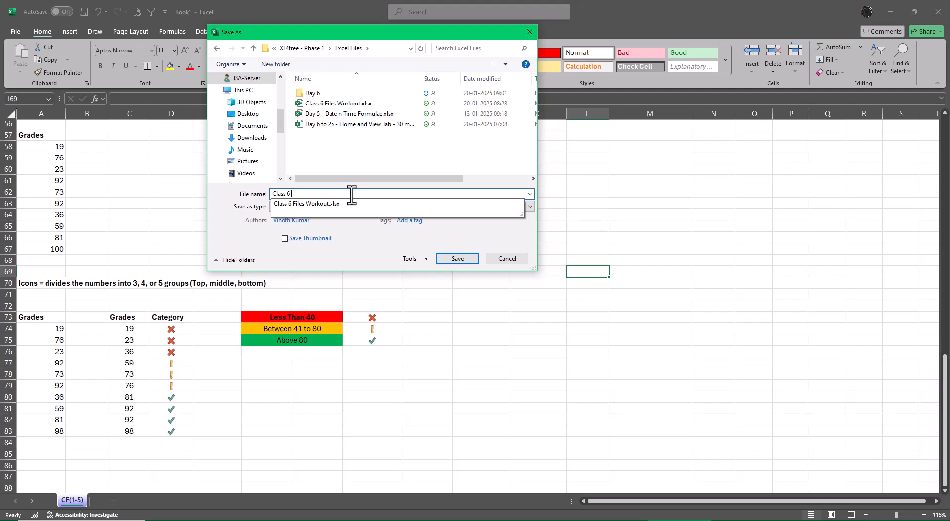
type("6 Conditional Formatting")
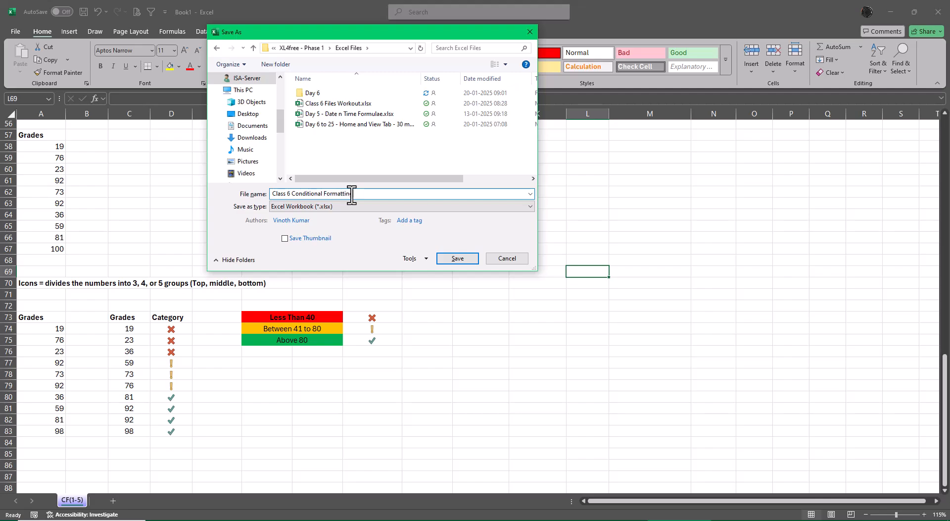
left_click(470, 258)
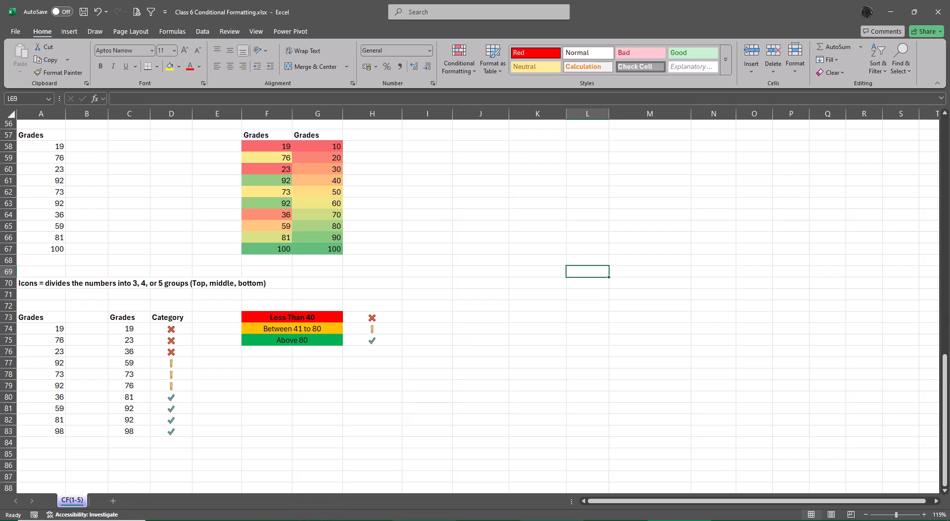
Close the Class 6 Conditional Formatting workbook and the Conditional formatting Basic workbook.
mouse_move(679, 520)
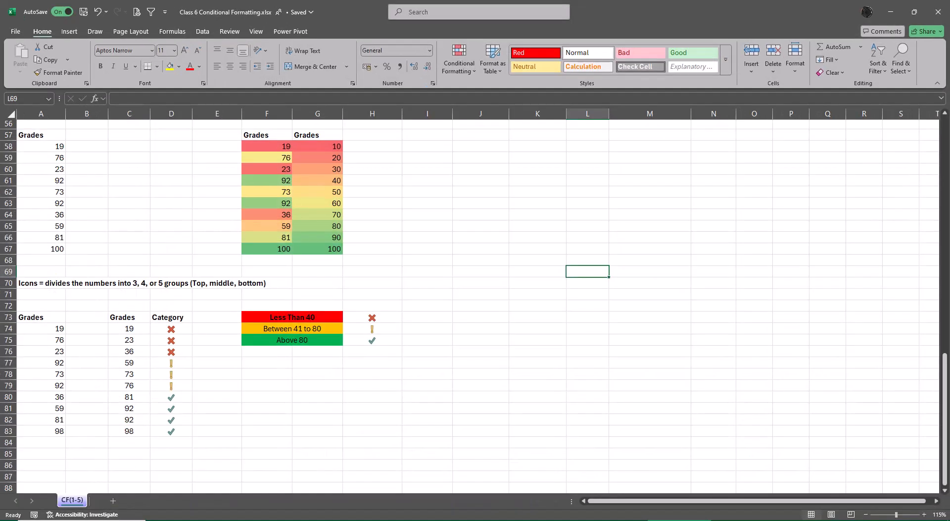
left_click(938, 11)
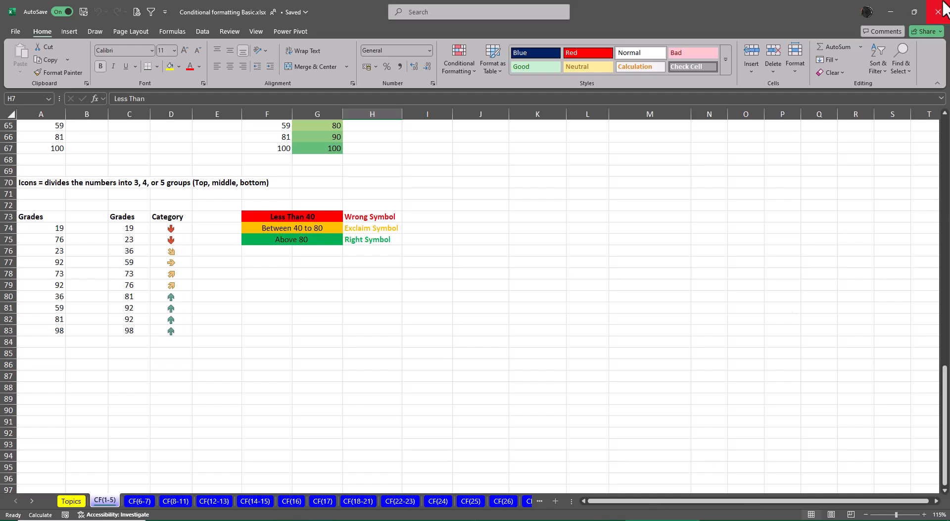
left_click(942, 13)
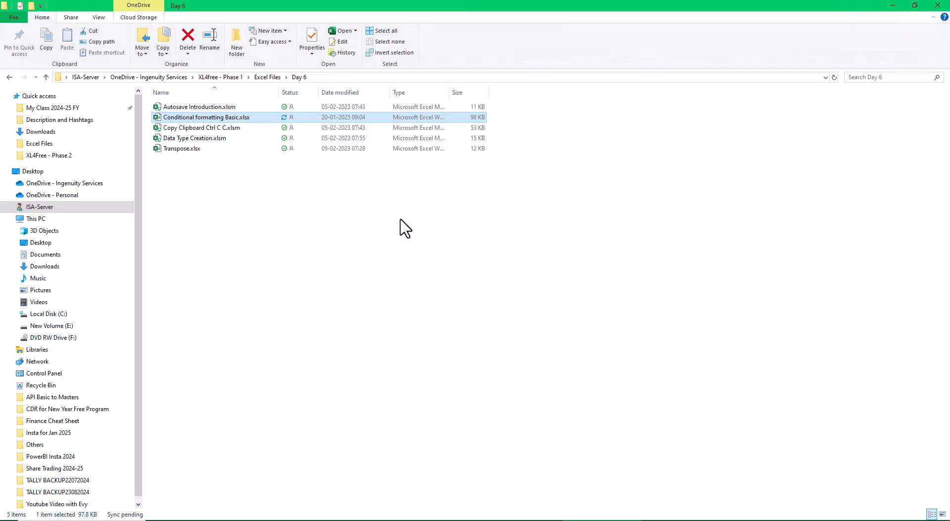
Open the Day 6 to 25 - Home and View Tab workbook from the Excel Files folder and show its Ribbons sheet.
left_click(265, 79)
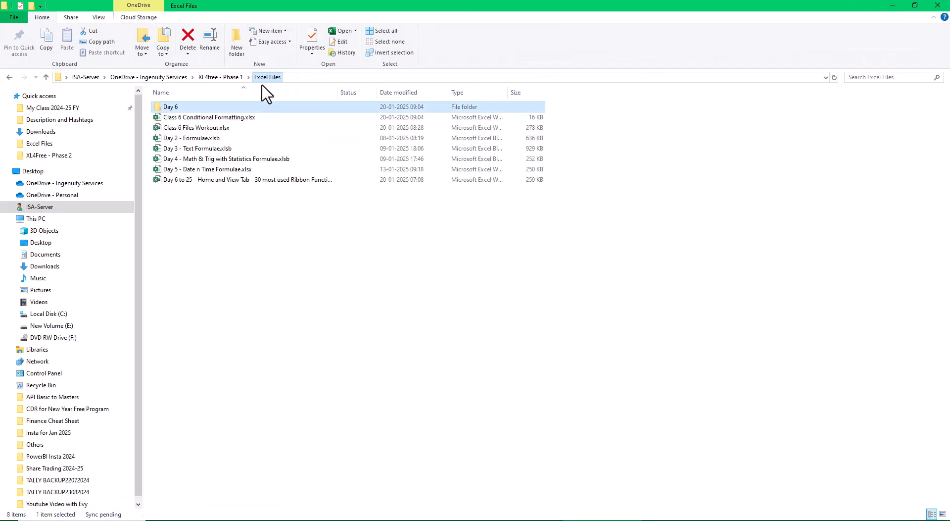
double_click(205, 179)
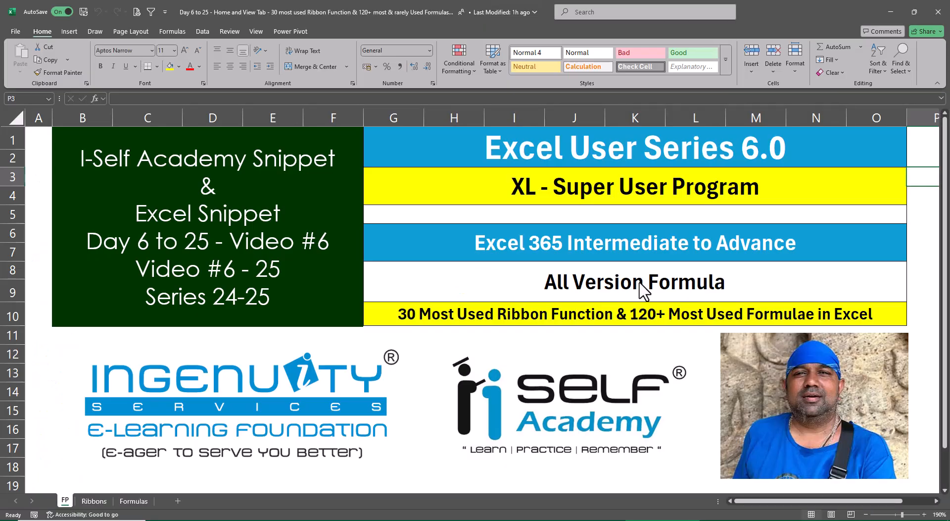
left_click(94, 501)
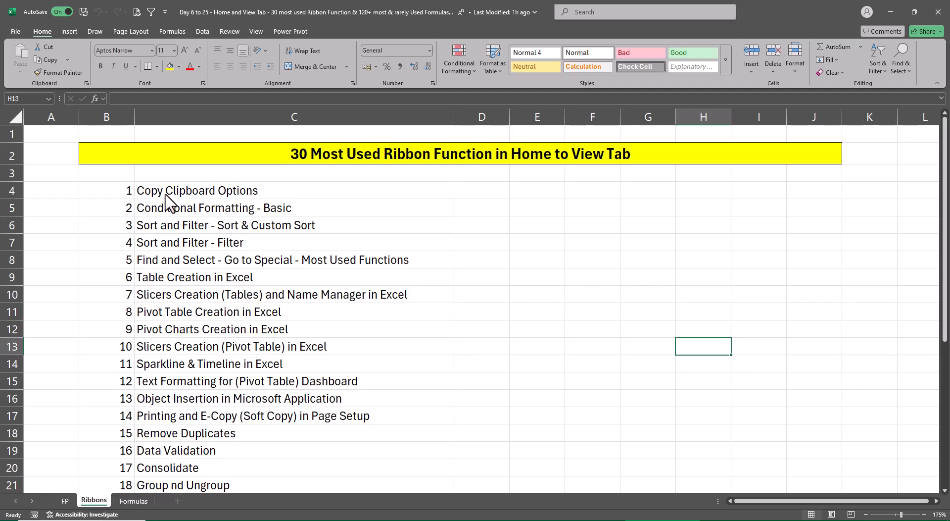
Make the Copy Clipboard Options and Conditional Formatting - Basic entries in C4:C5 bold, and return to the FP sheet.
left_click_drag(166, 195, 174, 210)
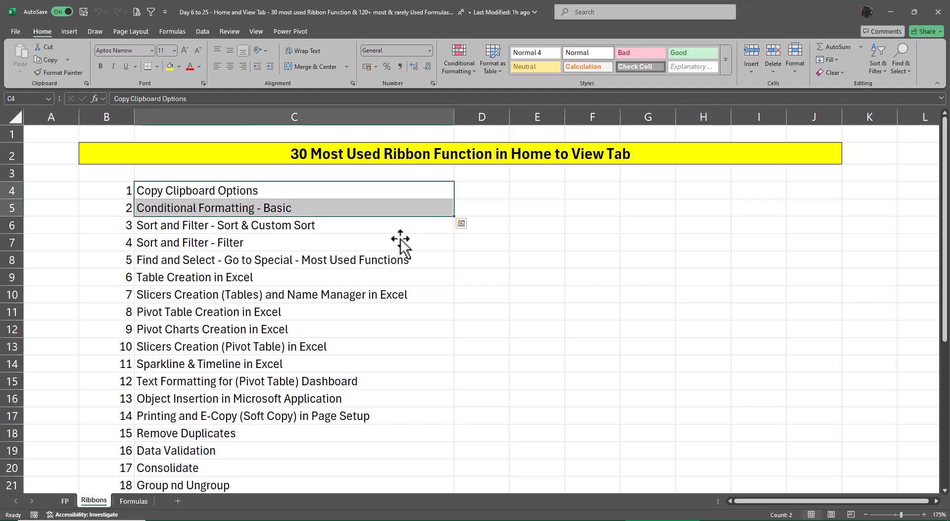
key("ctrl+b")
left_click(563, 313)
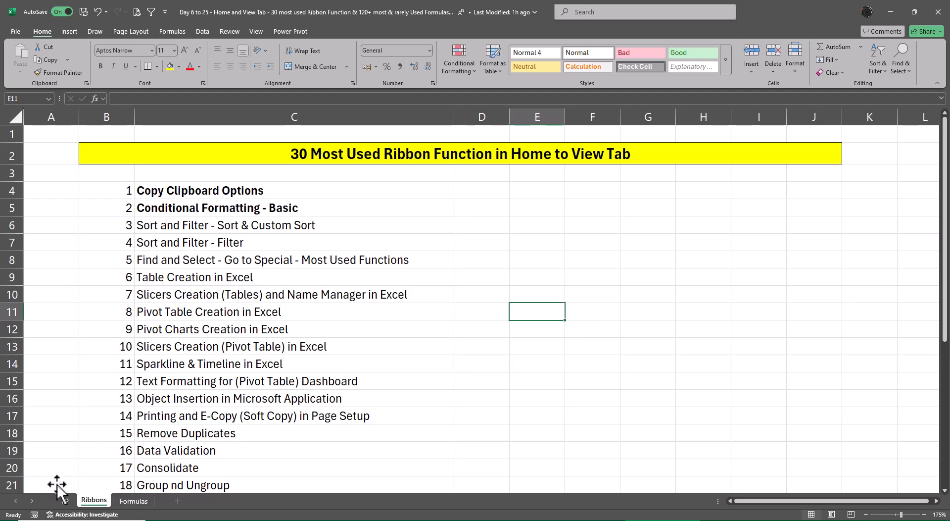
left_click(65, 501)
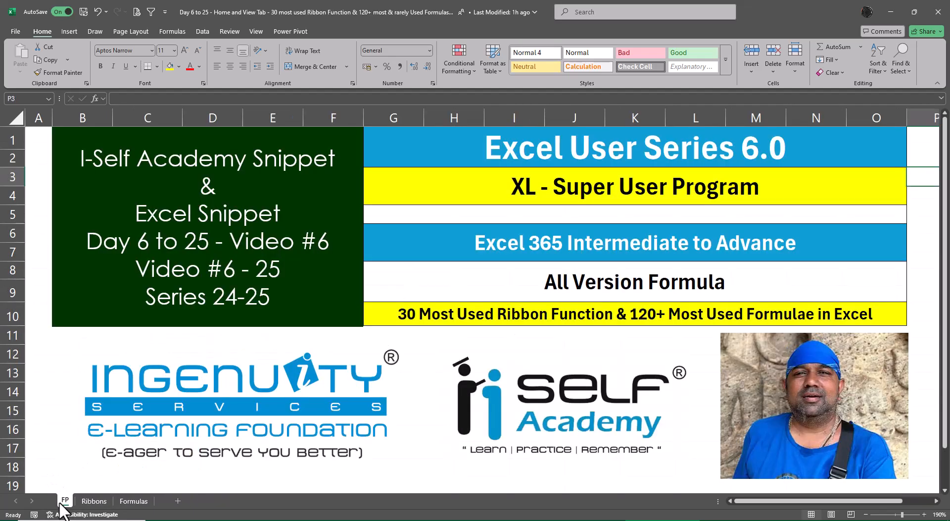